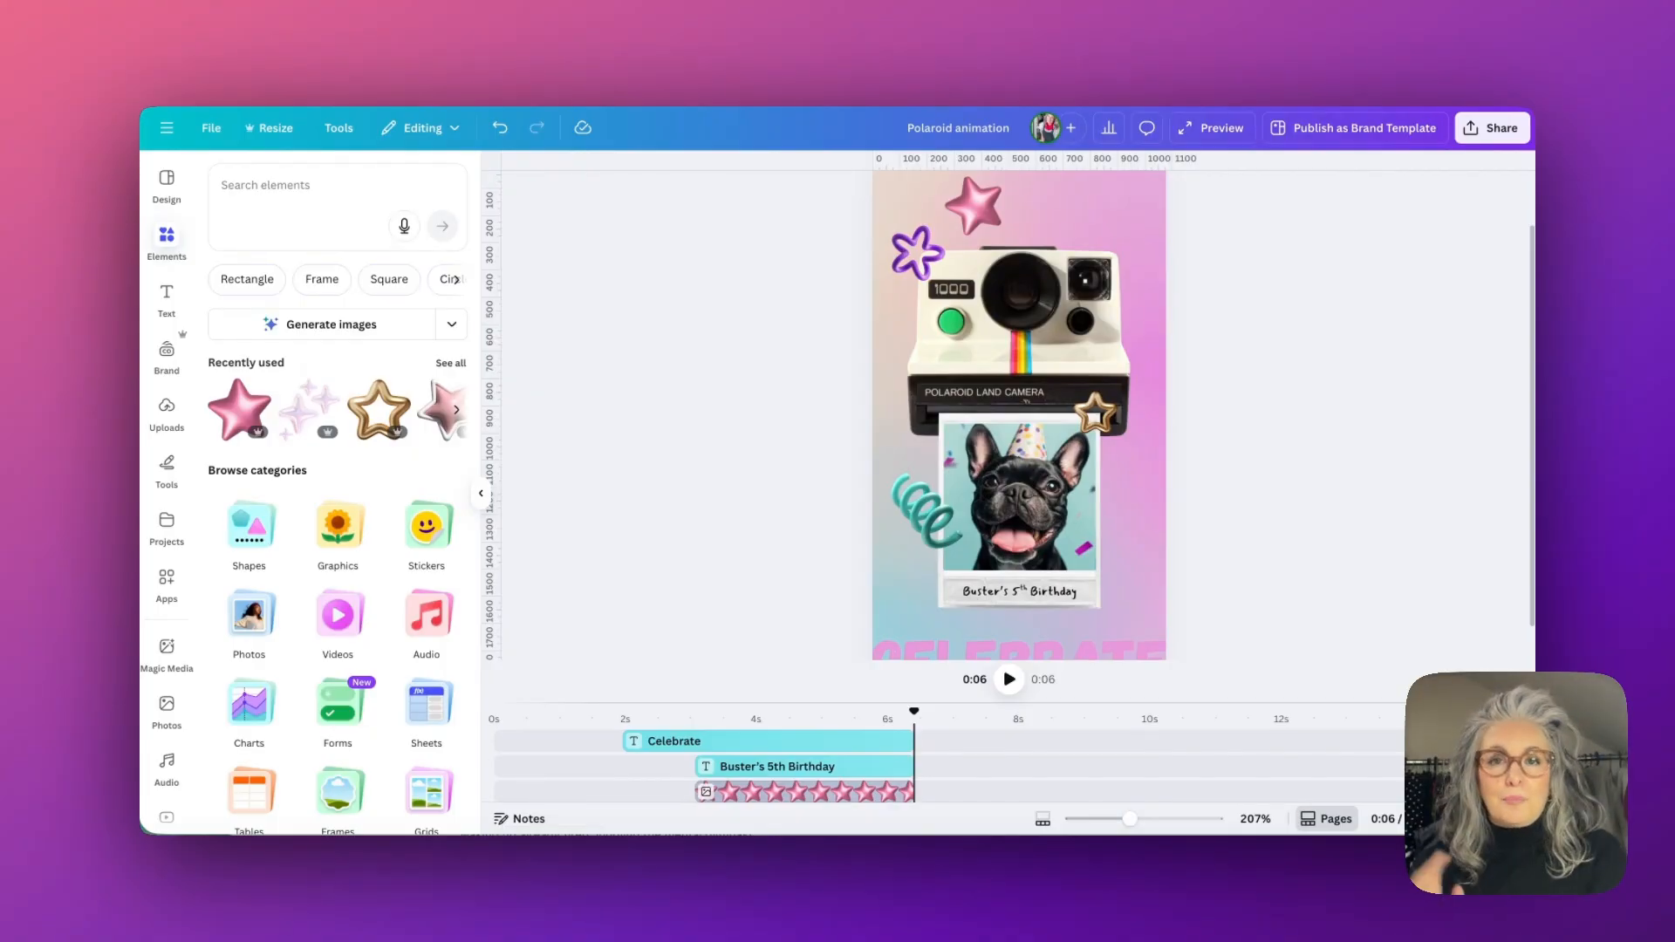
Preview the finished Polaroid animation, close the preview and enlarge the timeline to show all its layer tracks.
click(1209, 133)
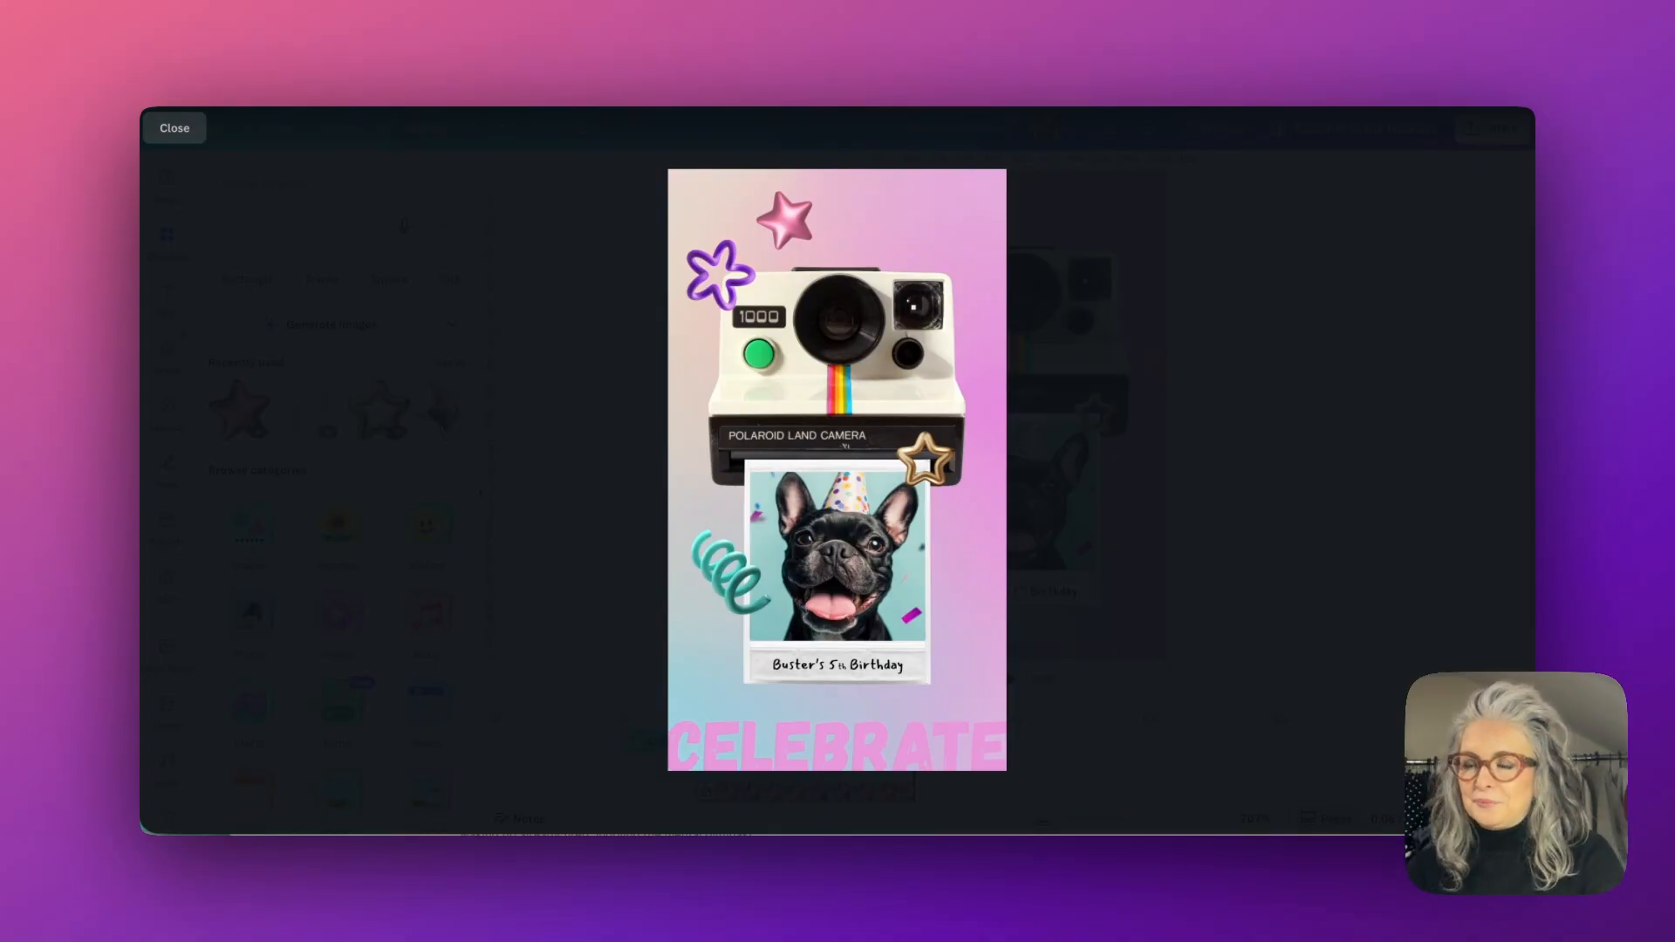
key(Escape)
drag(815, 704, 804, 293)
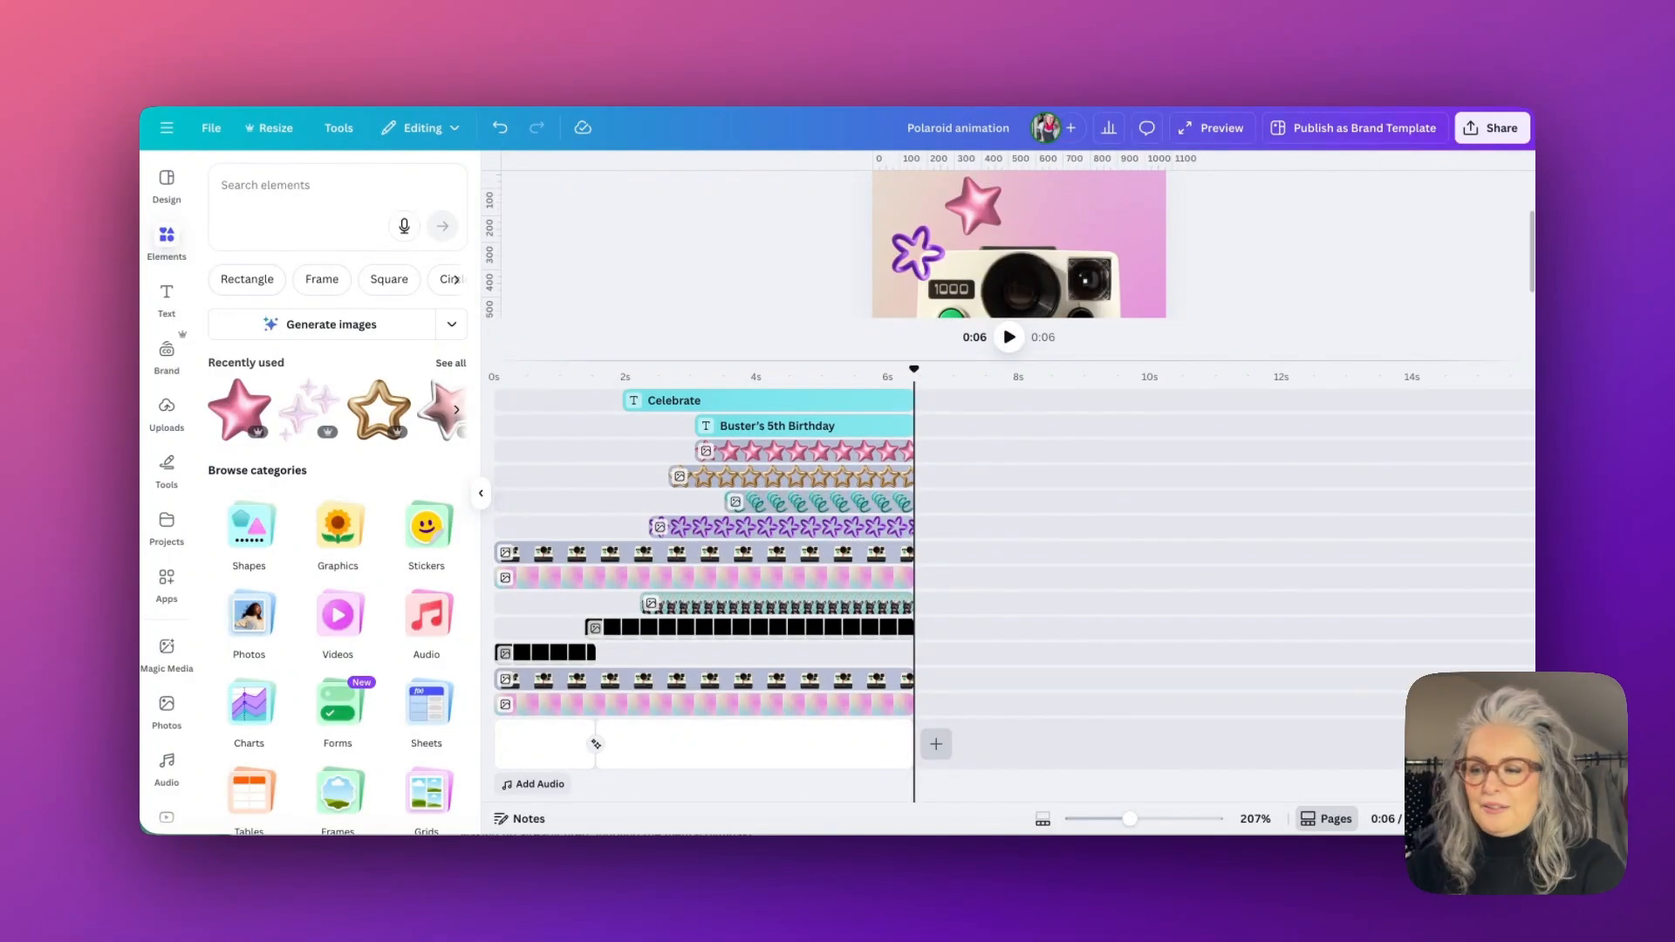
Add a blank second page to the design, open it for editing and shrink the timeline area.
click(987, 741)
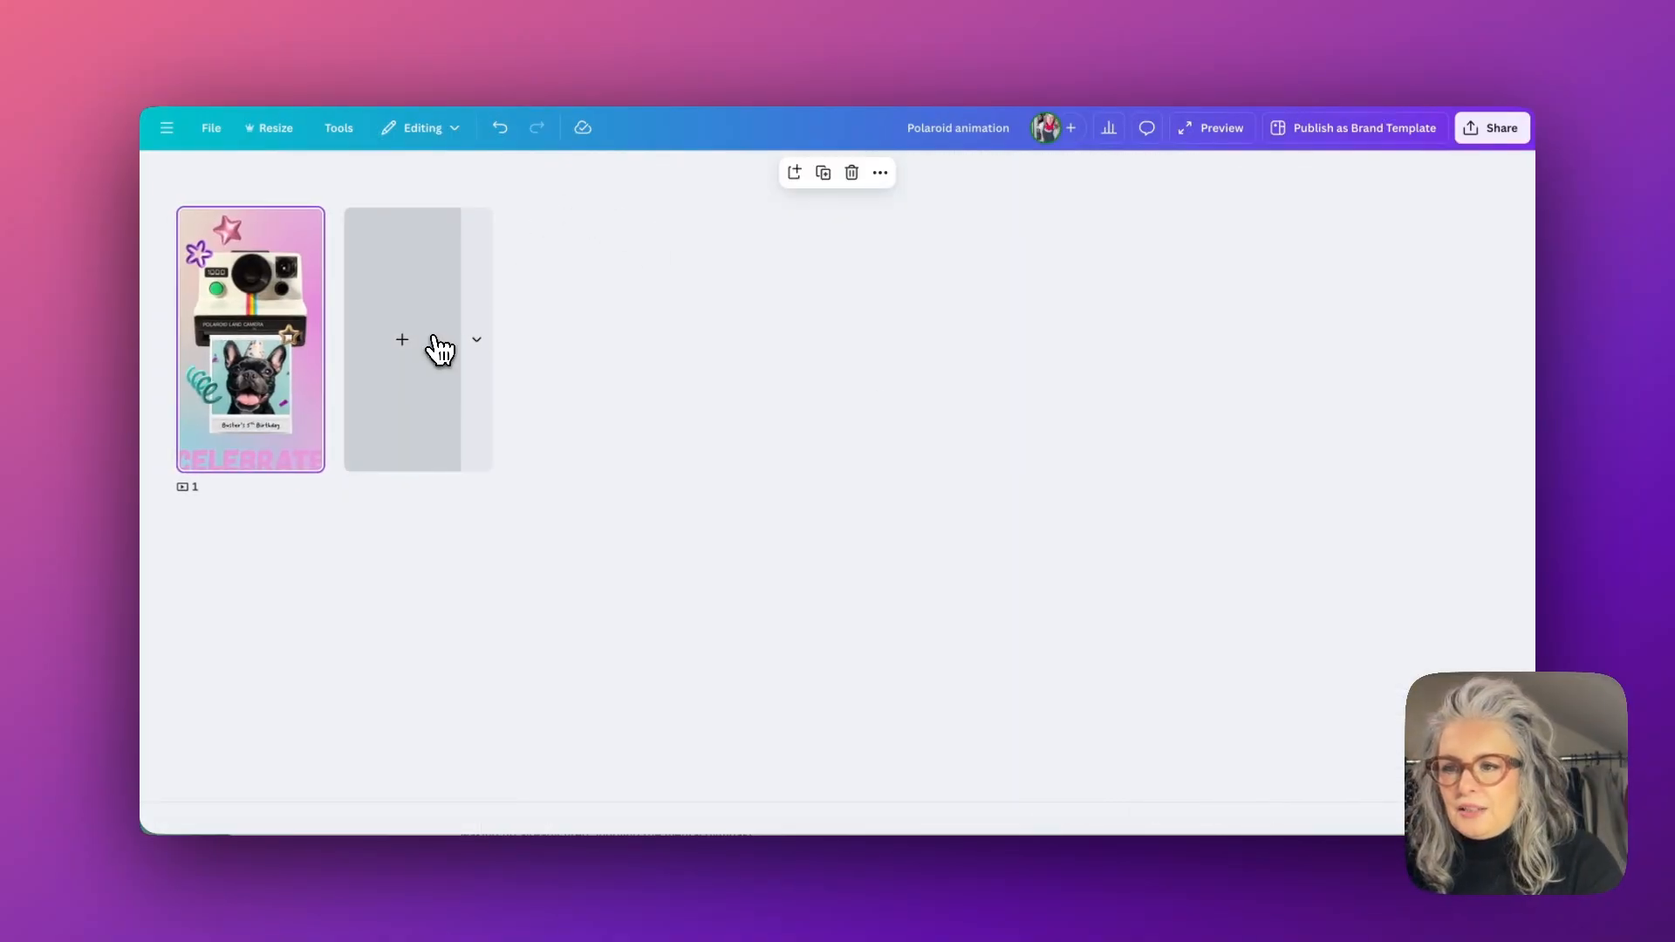
click(436, 349)
double_click(436, 351)
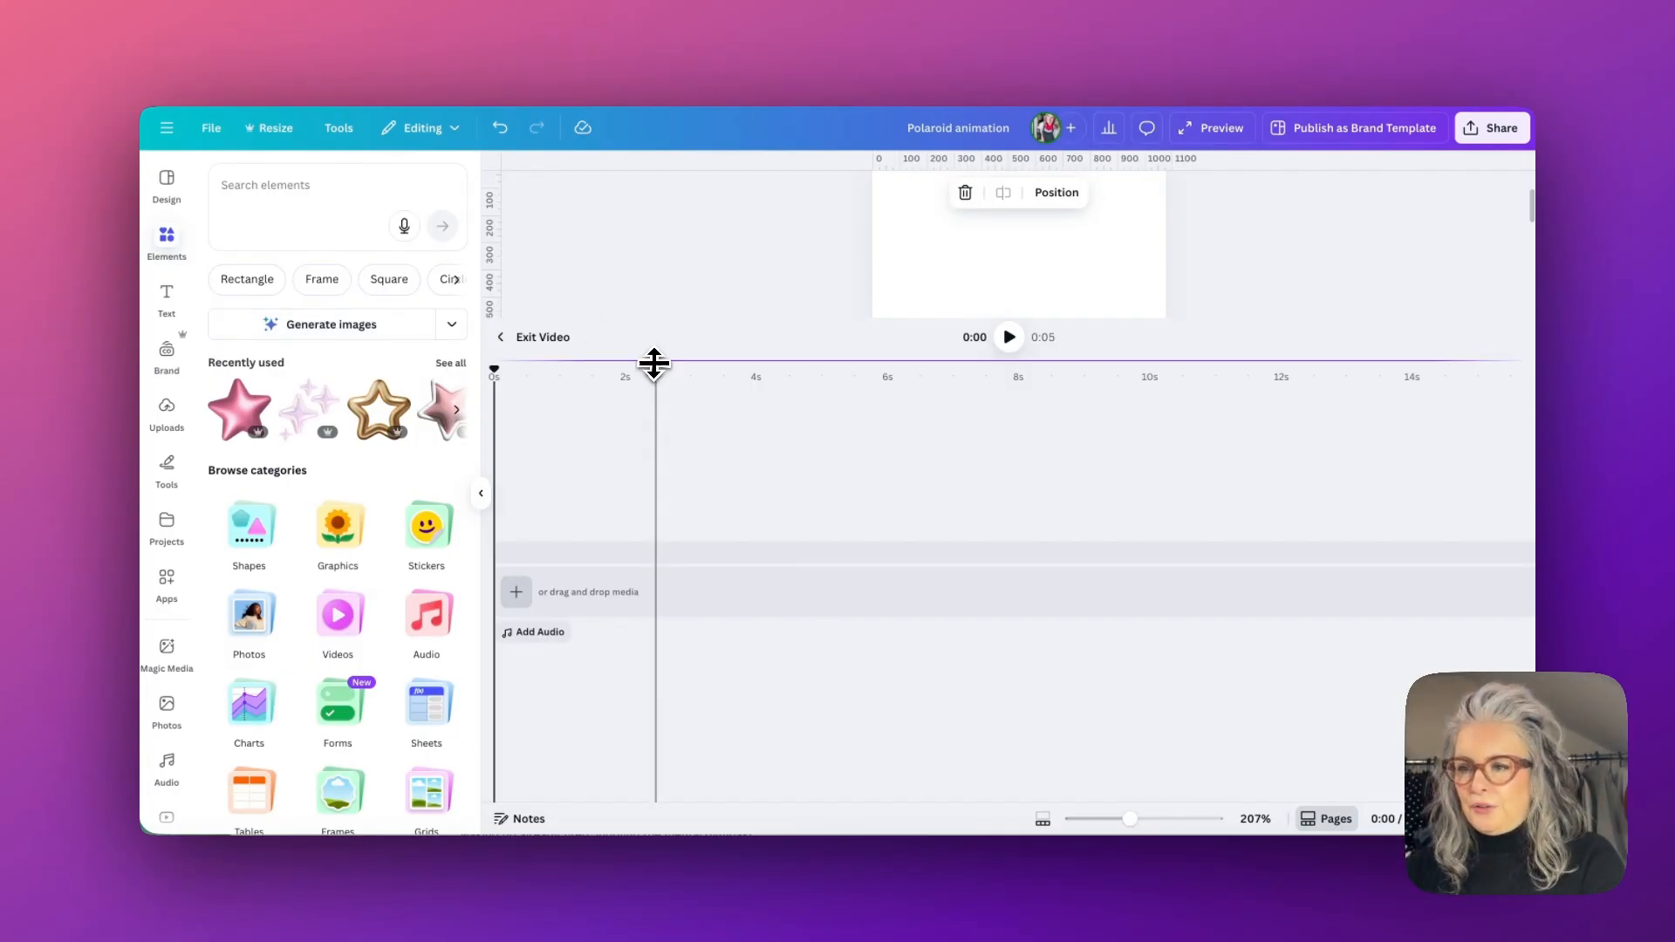
drag(655, 361, 655, 702)
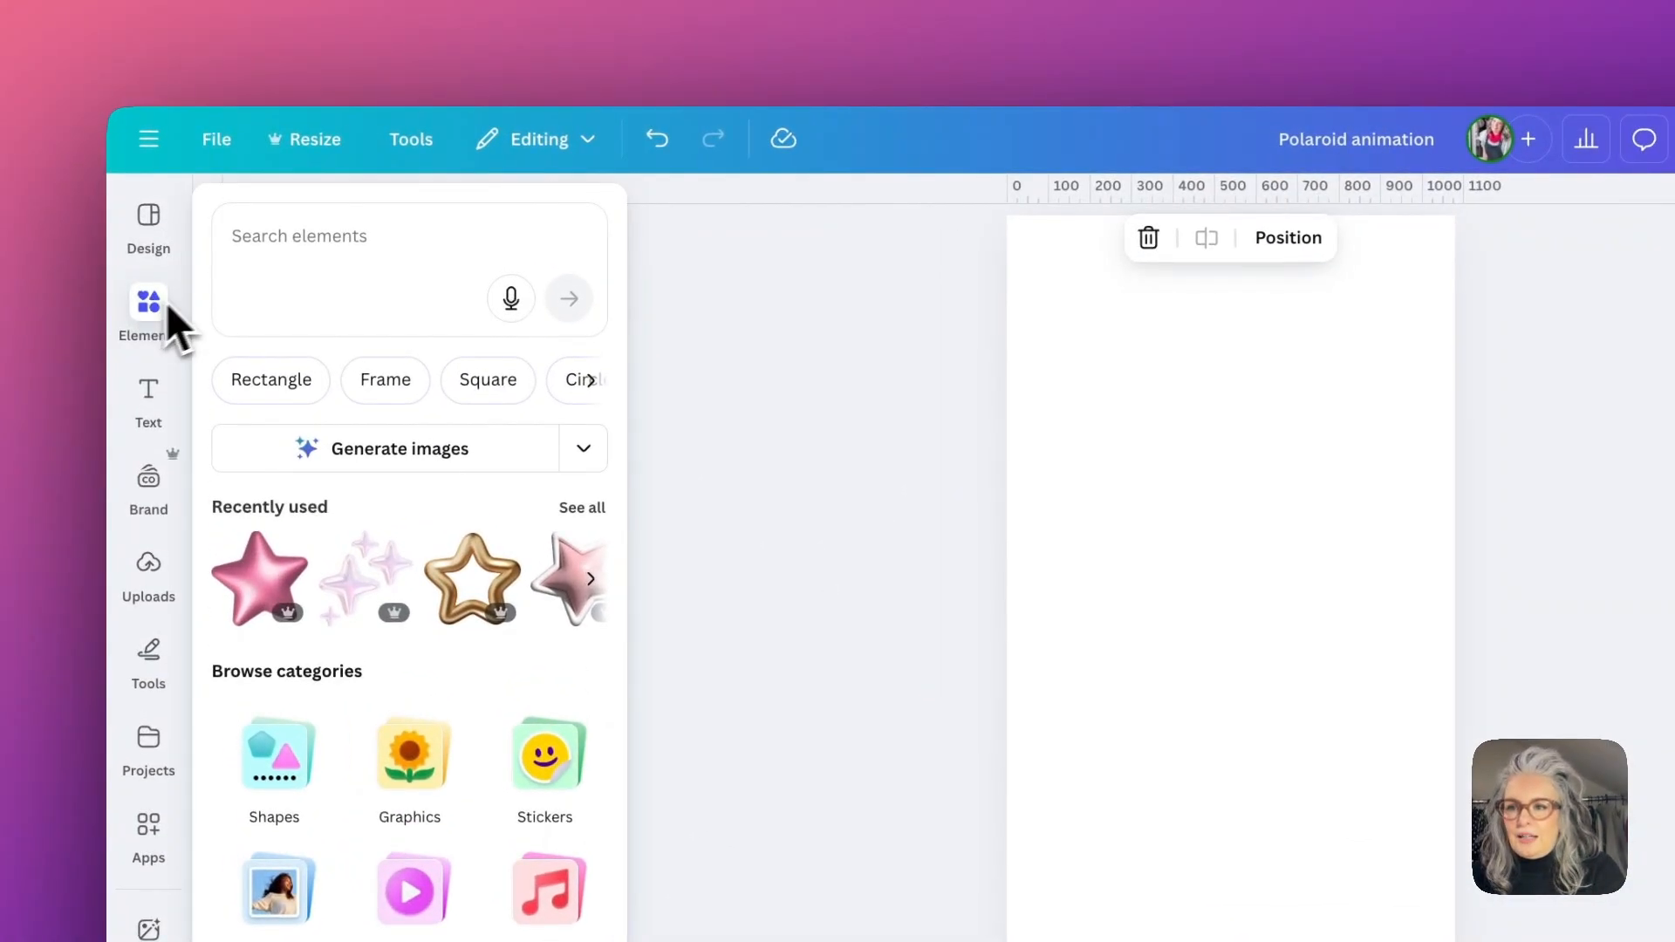
Search the elements for "polaroid camera" and show all the photo results.
click(236, 252)
text(polaroid)
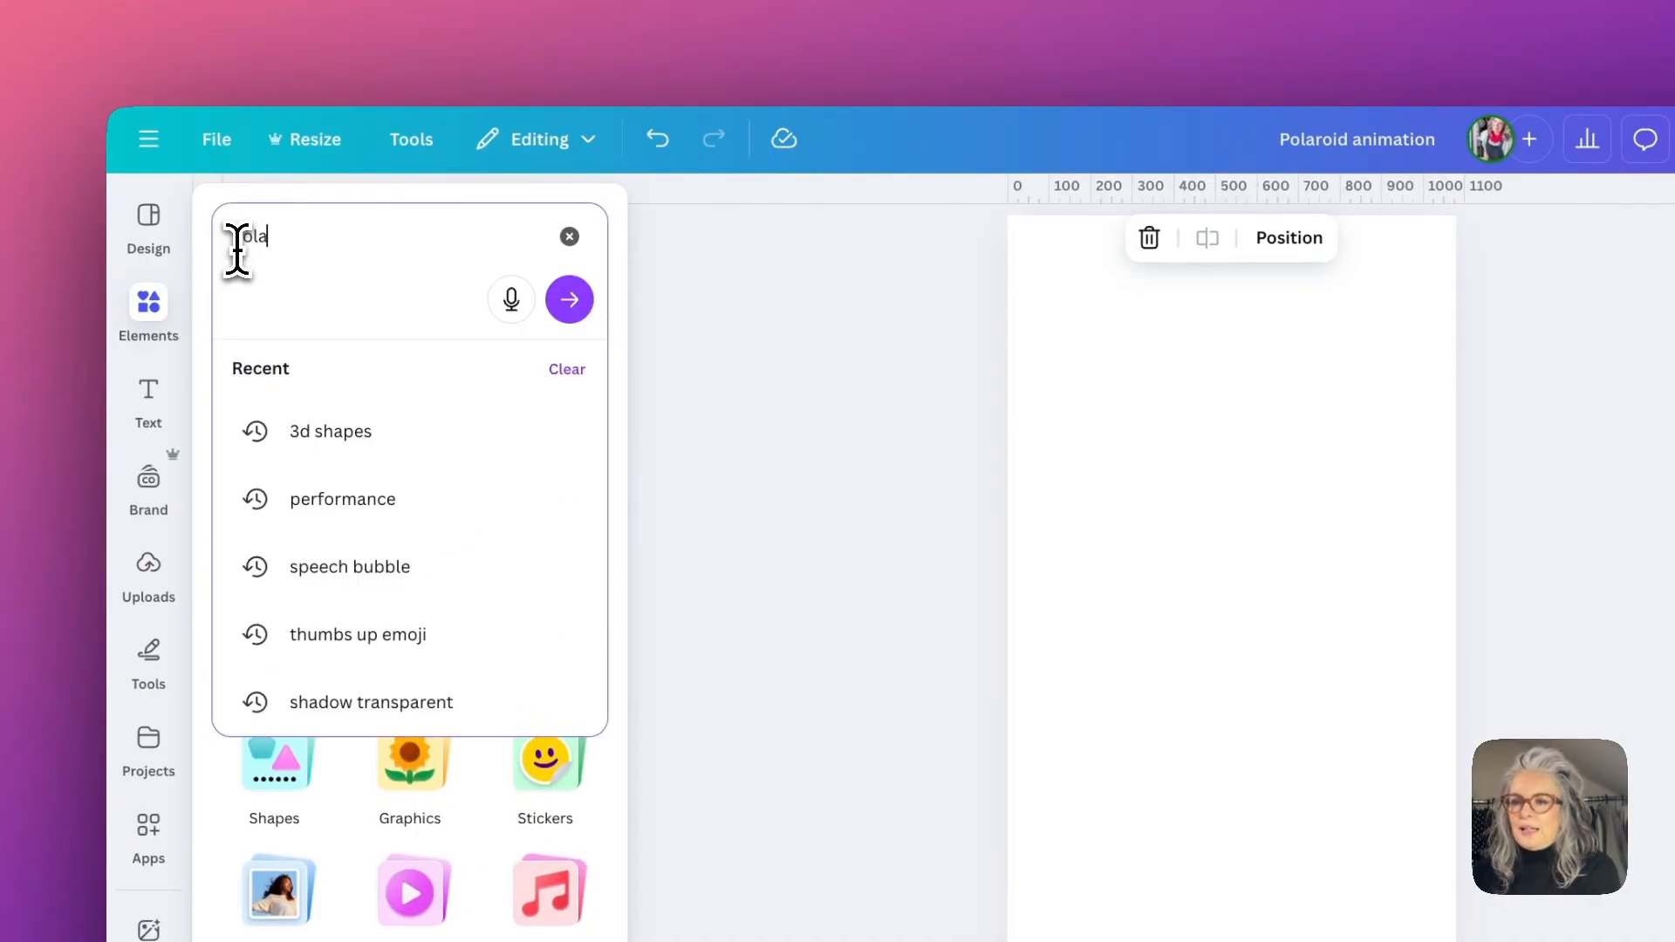
text( camera)
key(Return)
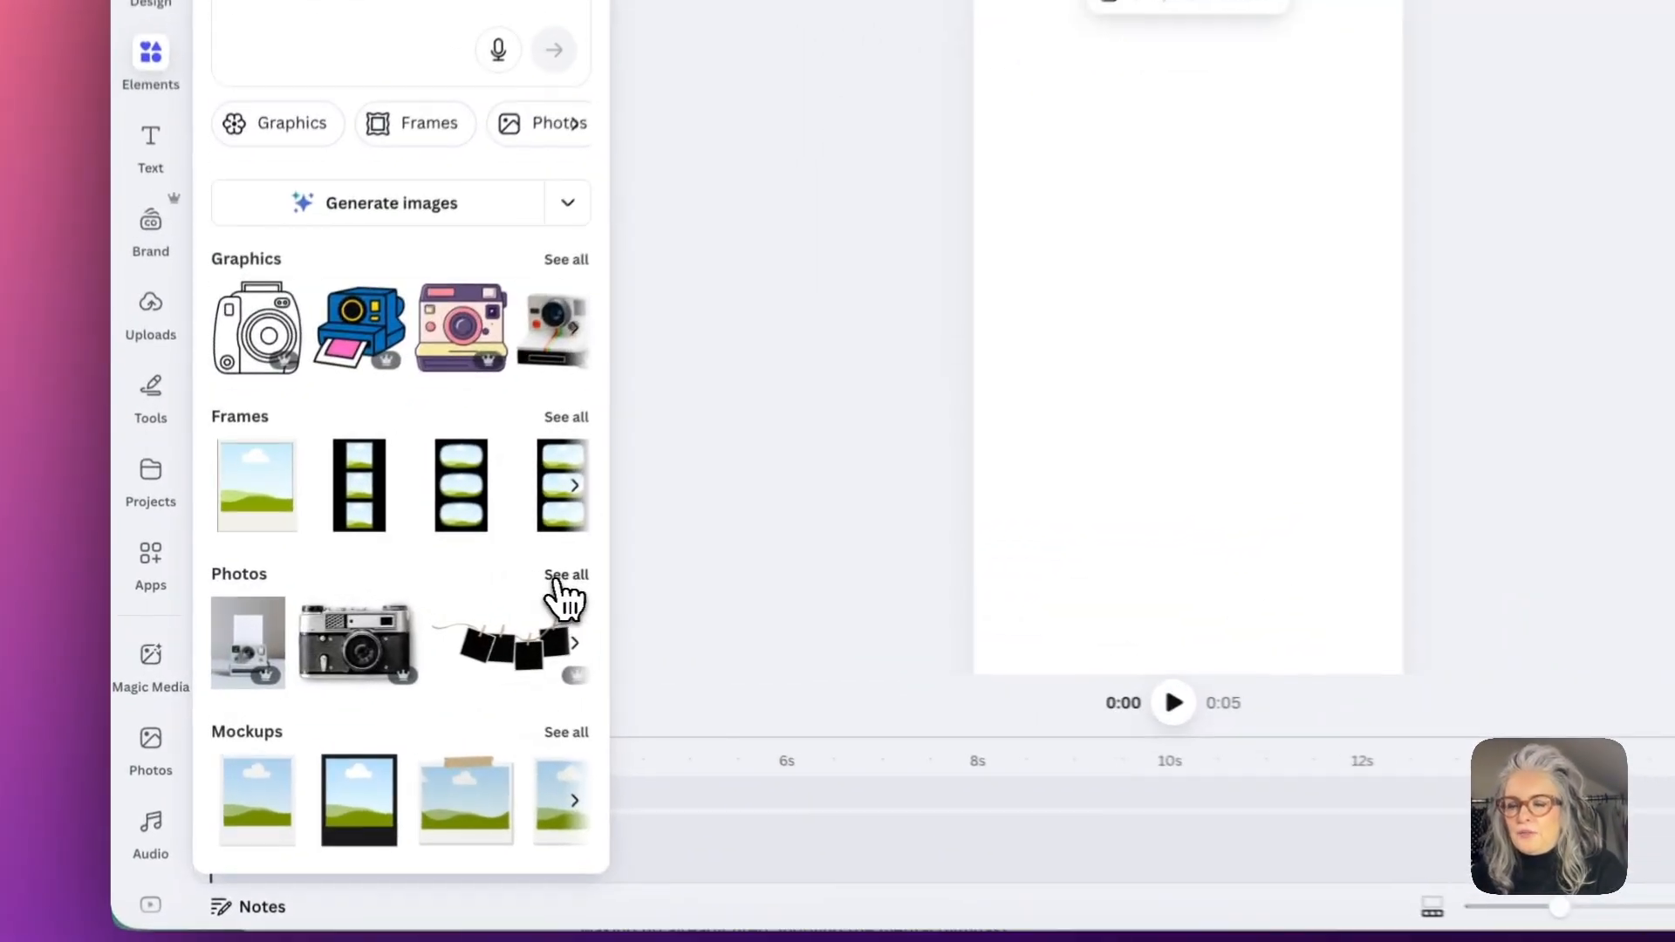
click(561, 572)
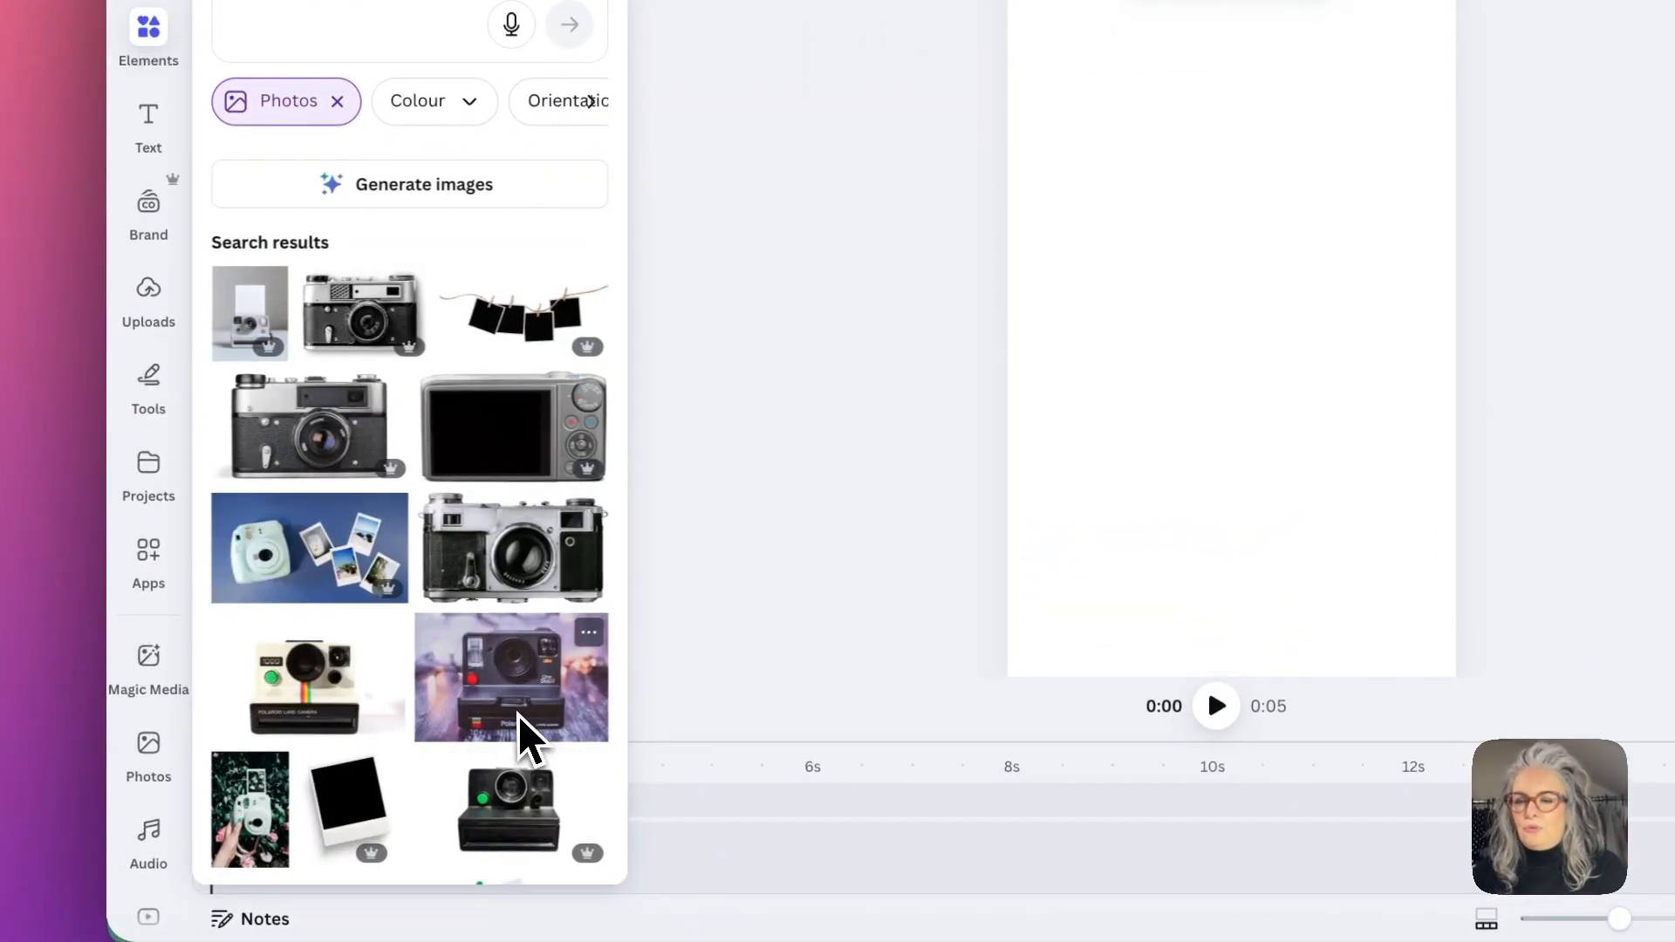
scroll(524, 746, down, 2)
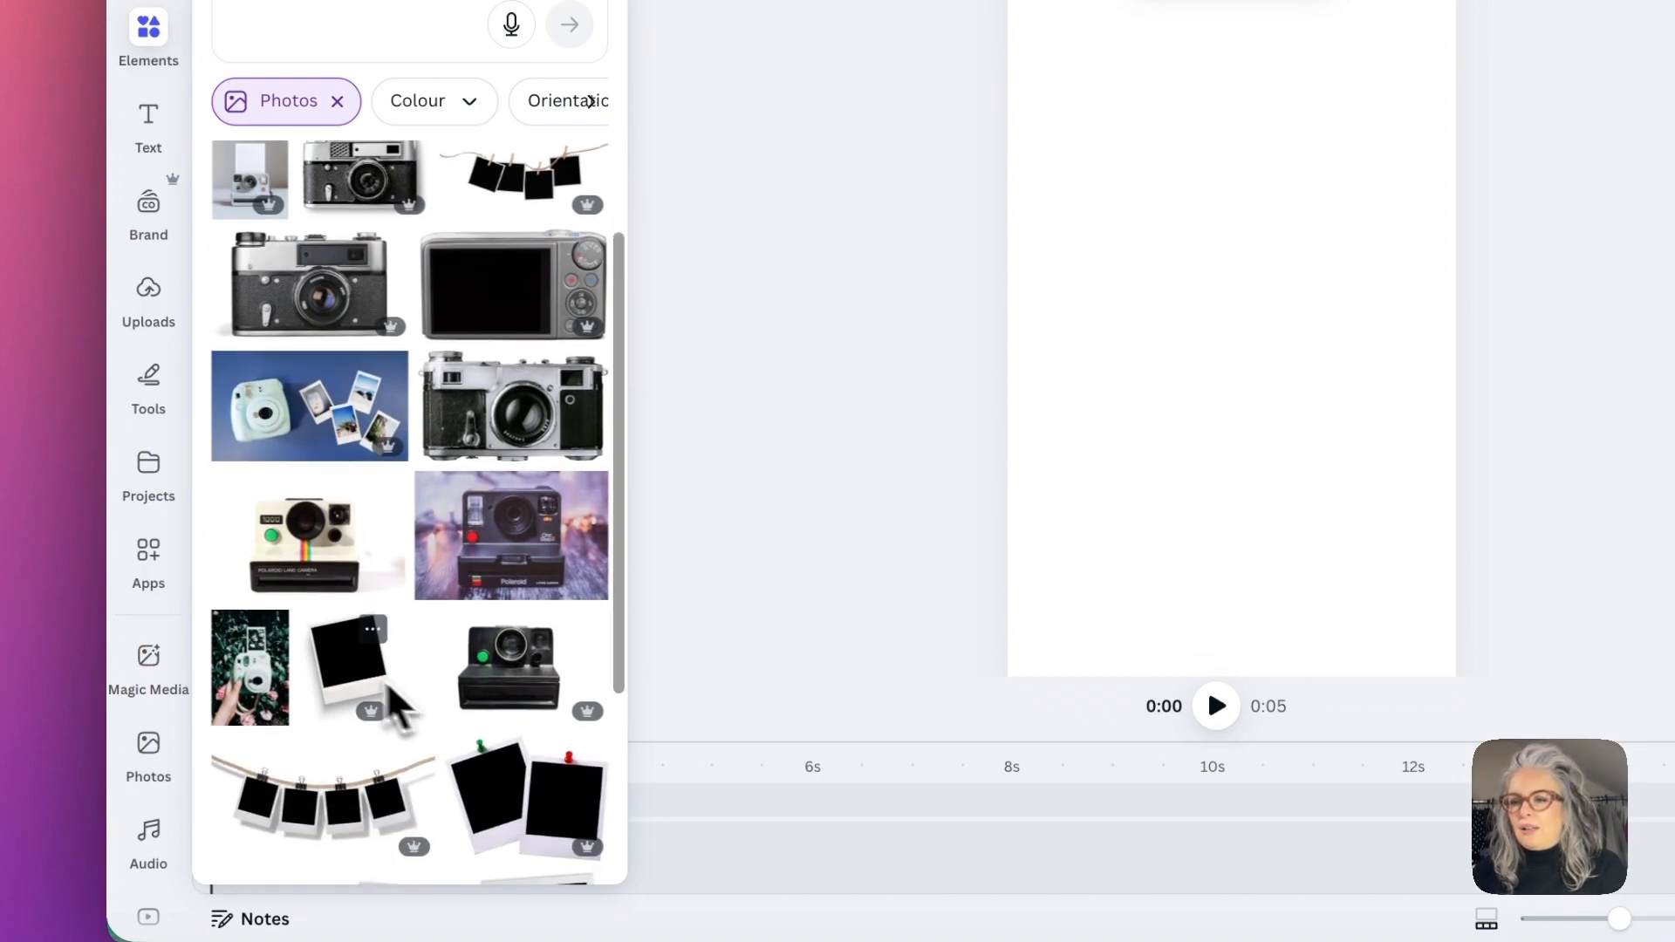
Add the white Polaroid Land Camera photo, discard its full-page placement and place it as a free image in the page's upper half.
click(310, 567)
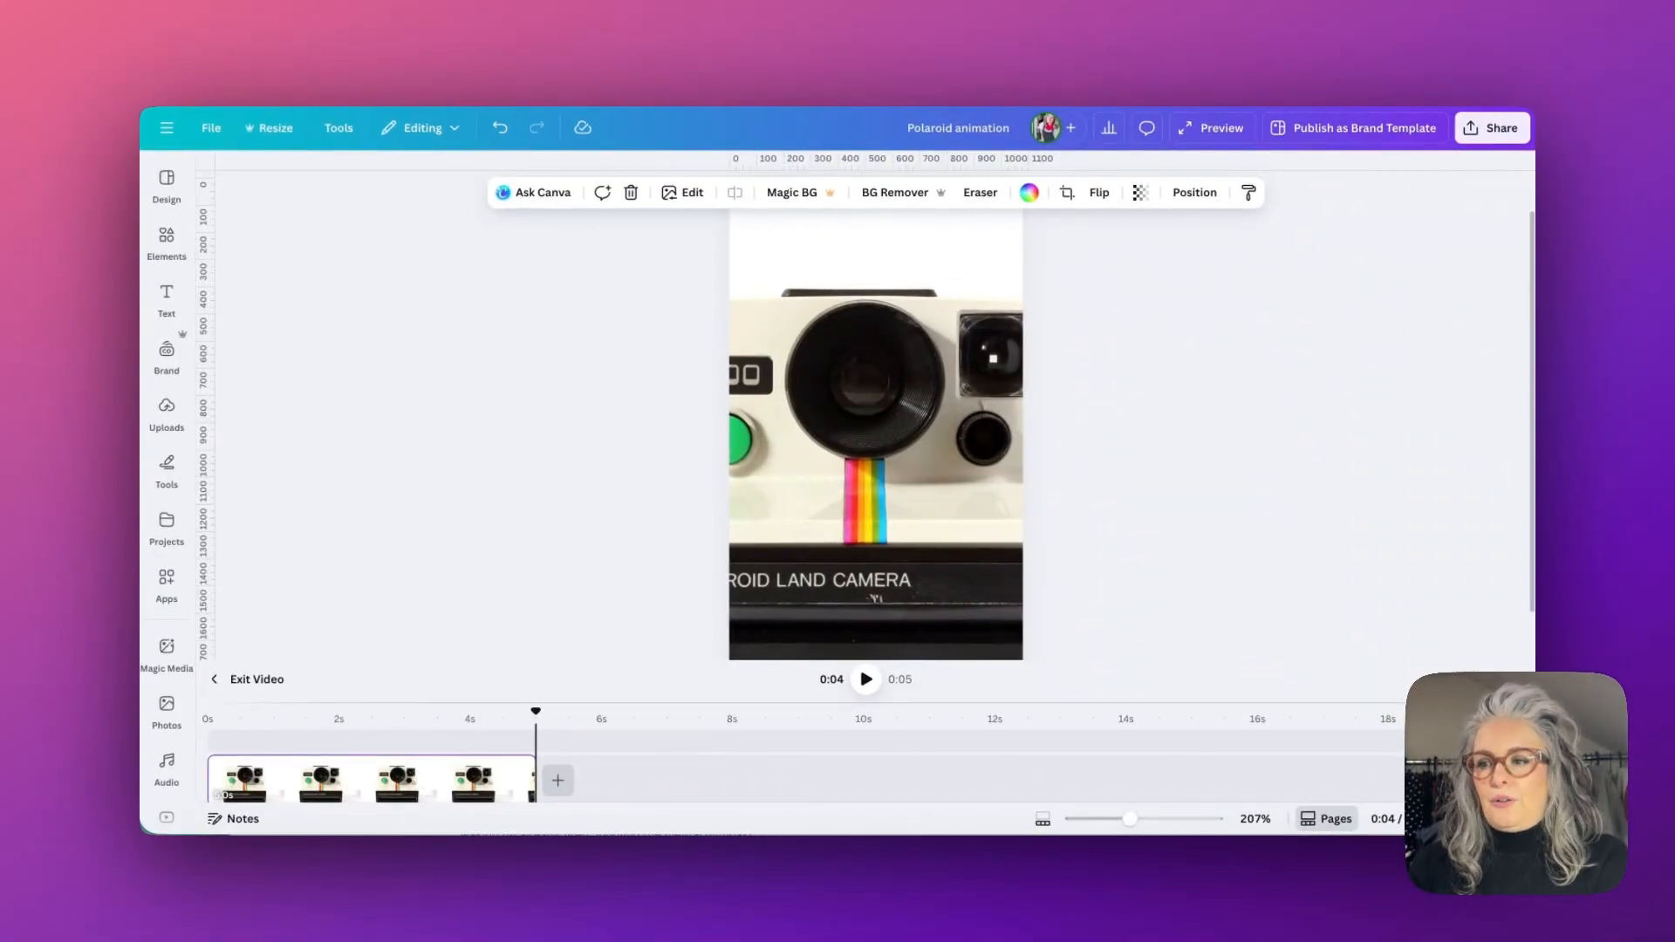
key(Delete)
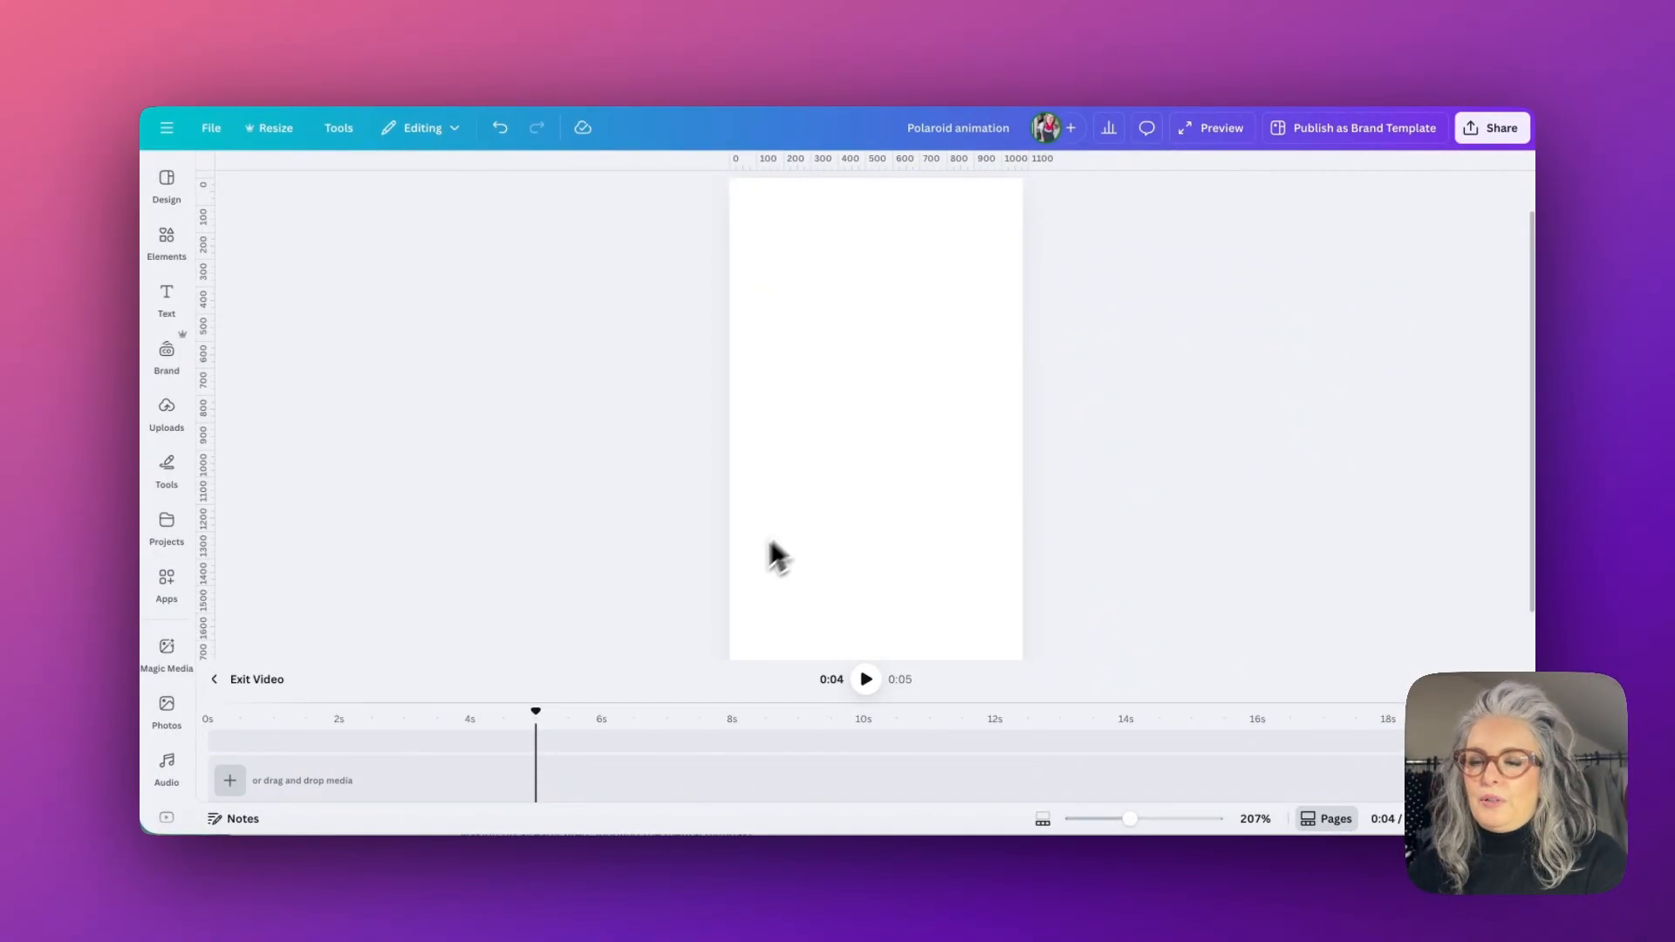
click(166, 246)
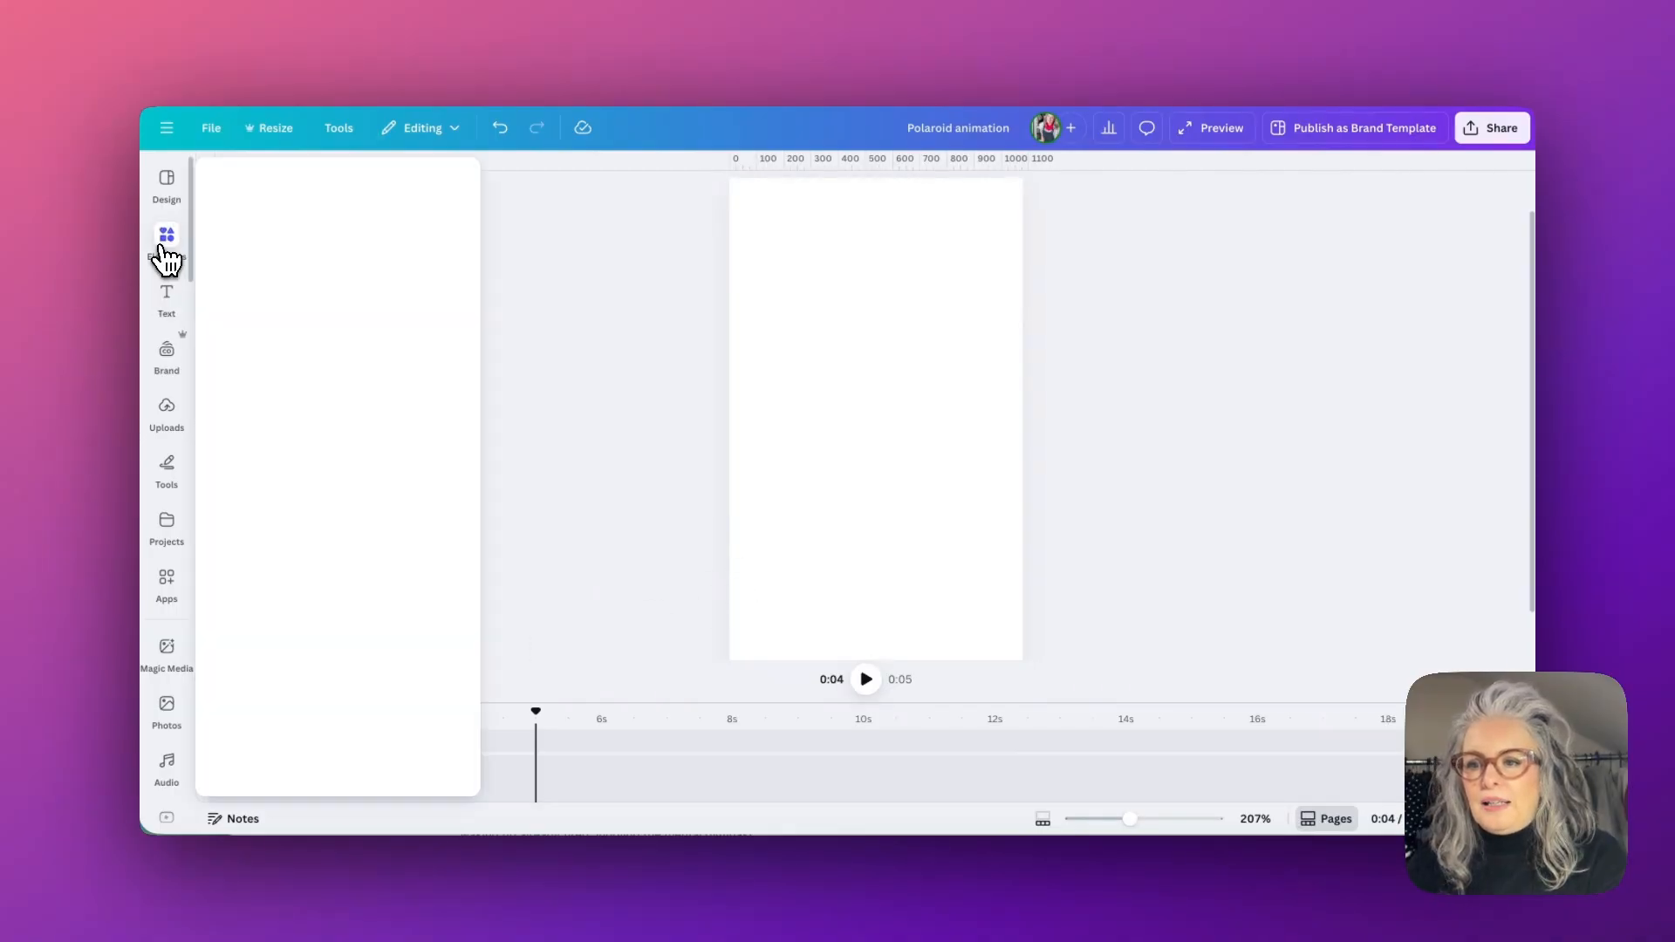
drag(301, 578, 1068, 435)
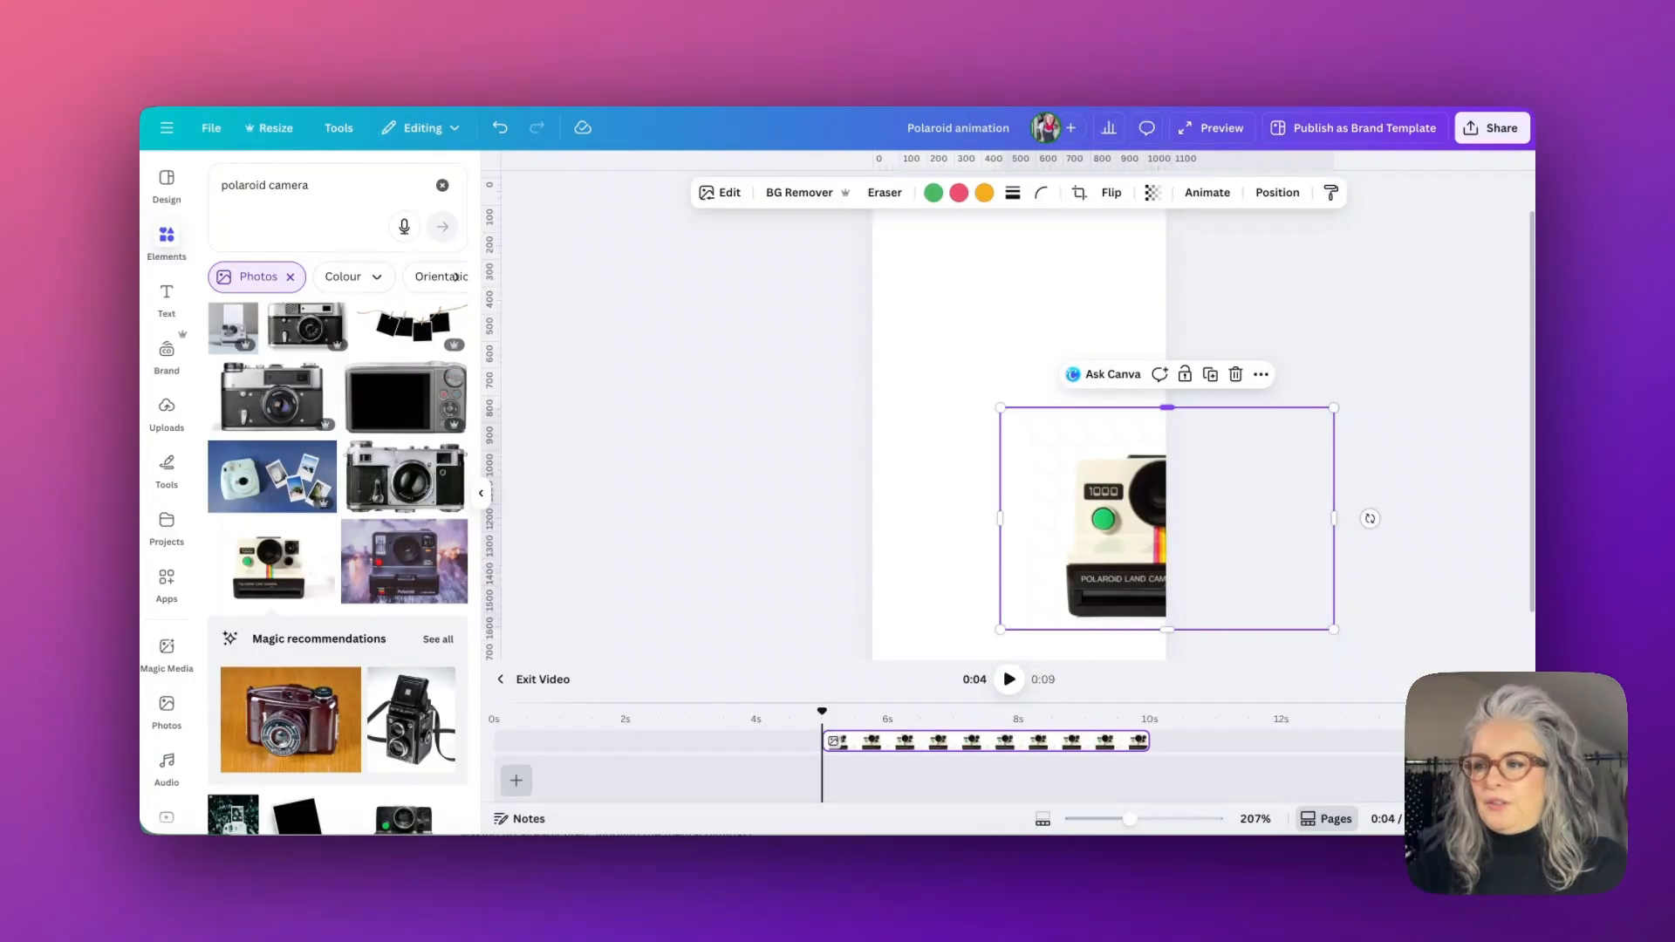
drag(1047, 441, 968, 358)
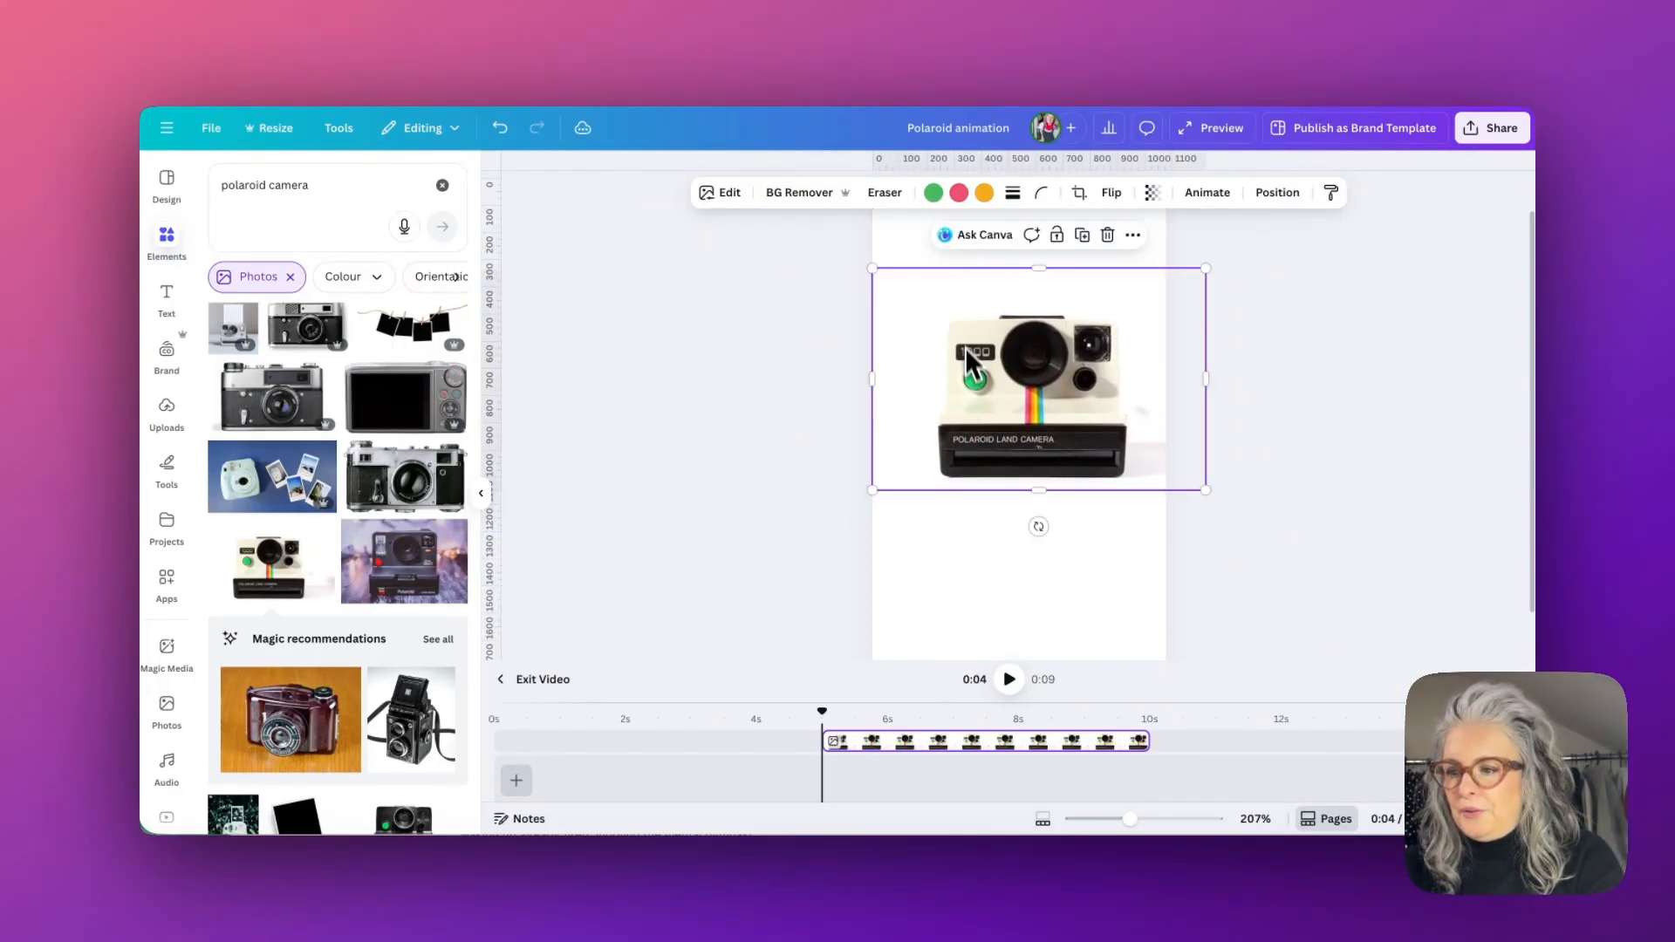
Move the camera photo's clip on the timeline so it starts at 0 s.
click(861, 739)
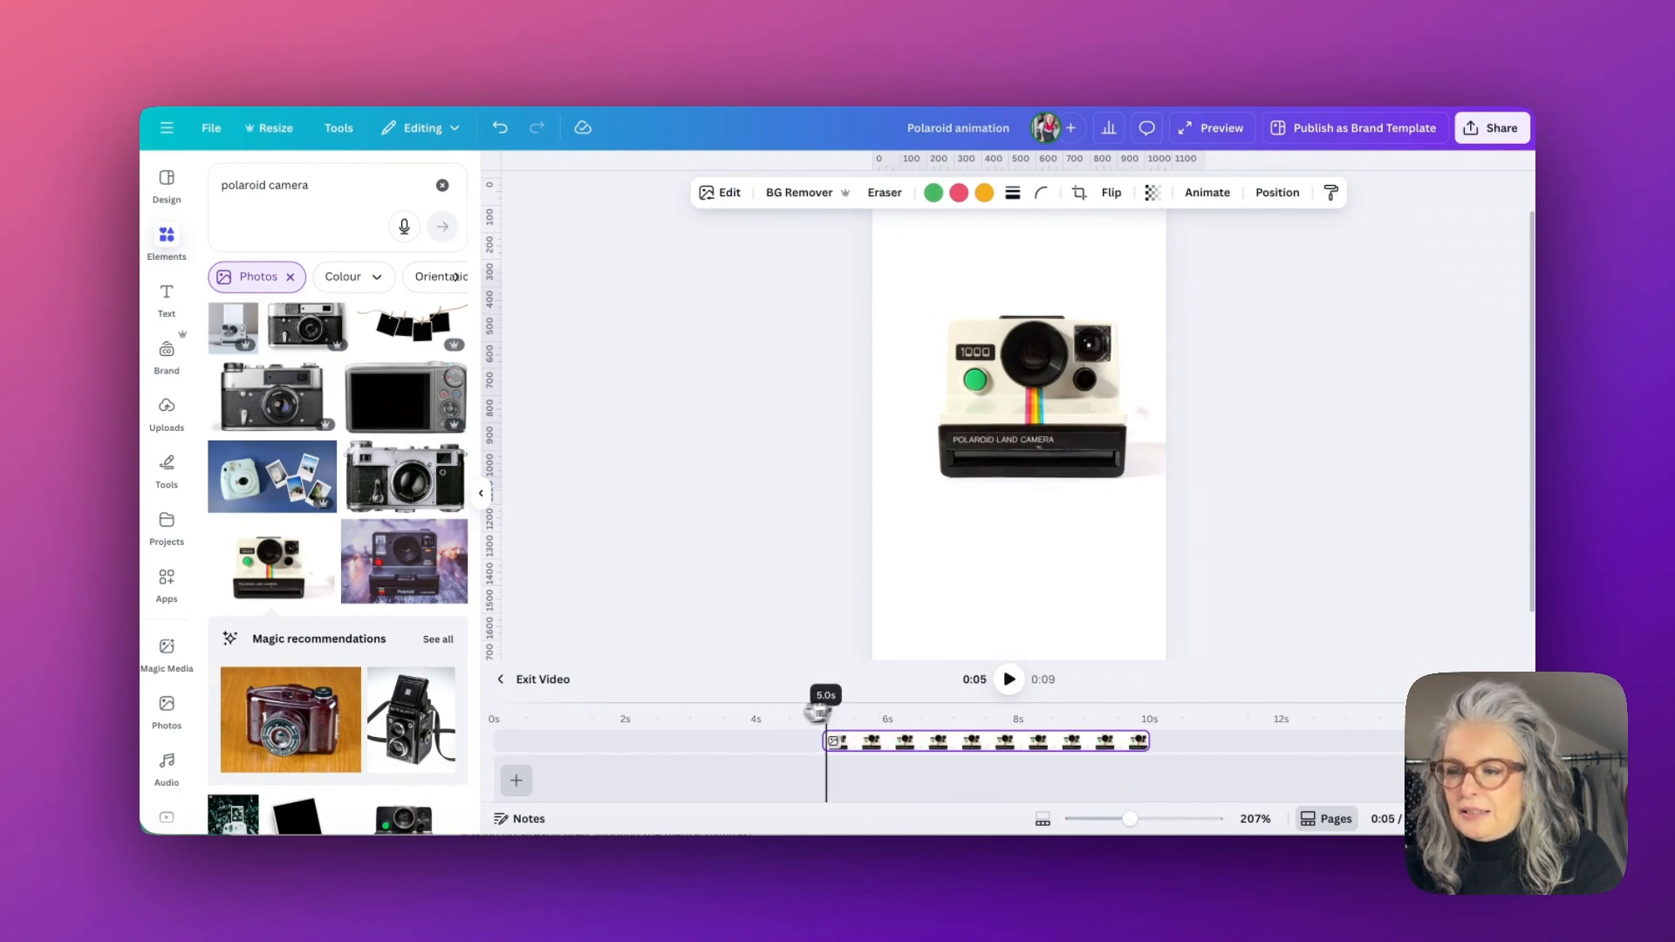
drag(817, 712, 494, 714)
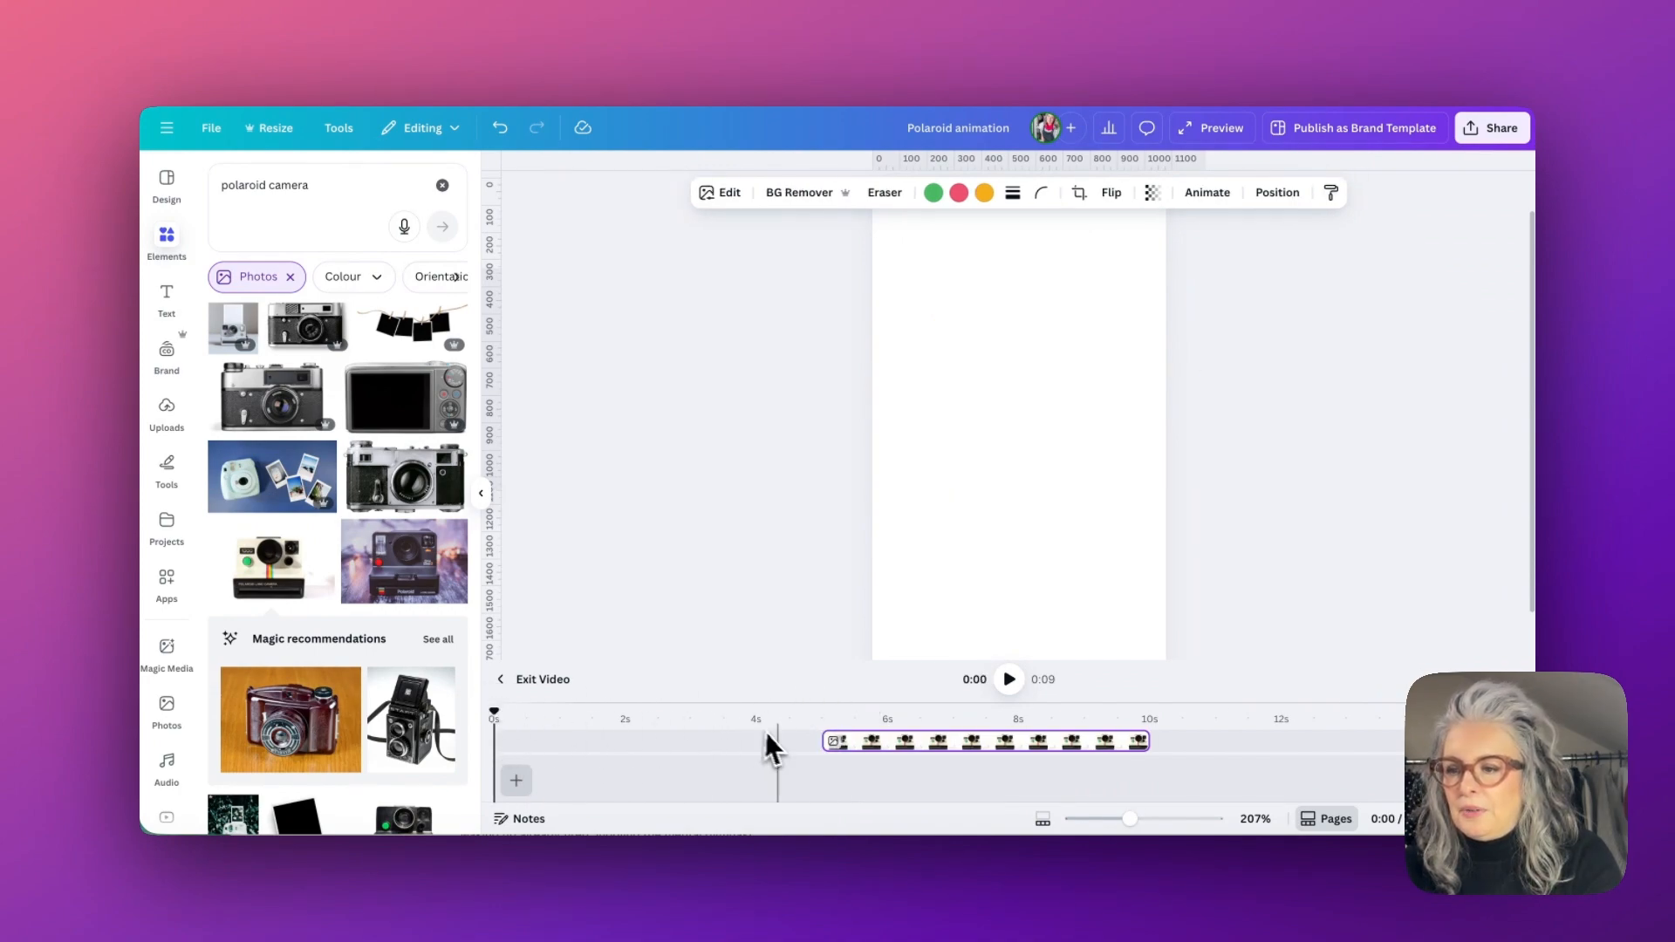
drag(887, 741, 553, 741)
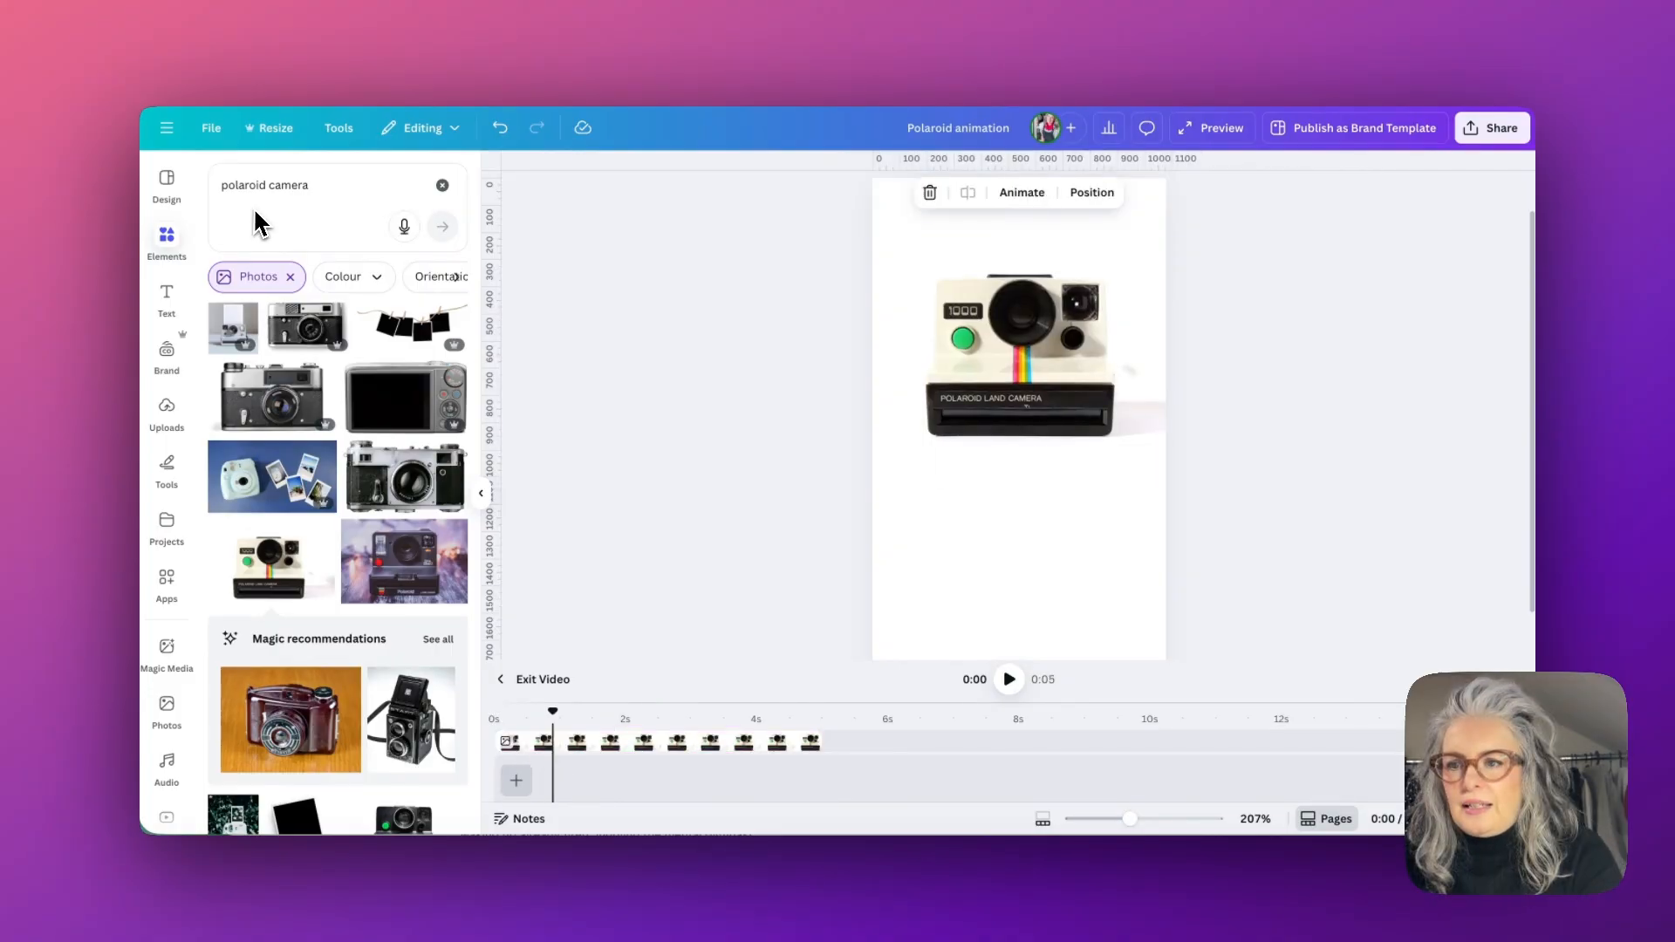
Shorten the photo search to "polaroid" and browse the results for a blank Polaroid print.
click(308, 188)
key(BackSpace)
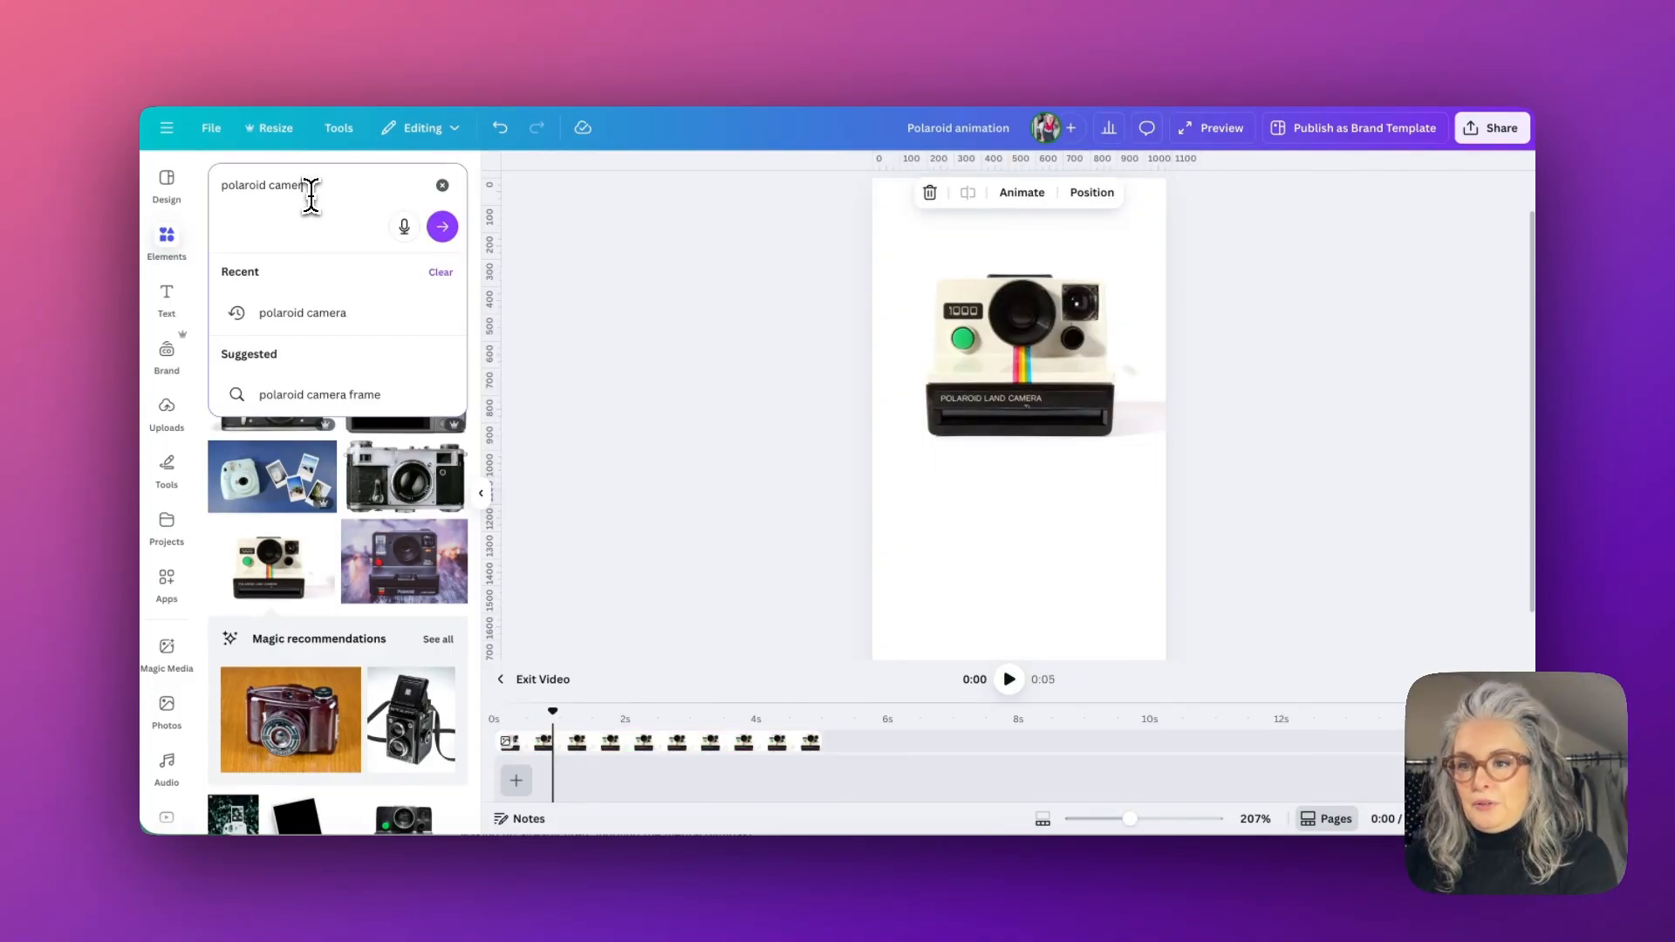
key(BackSpace)
key(BackSpace)
key(BackSpace)
key(BackSpace)
key(BackSpace)
key(BackSpace)
key(Return)
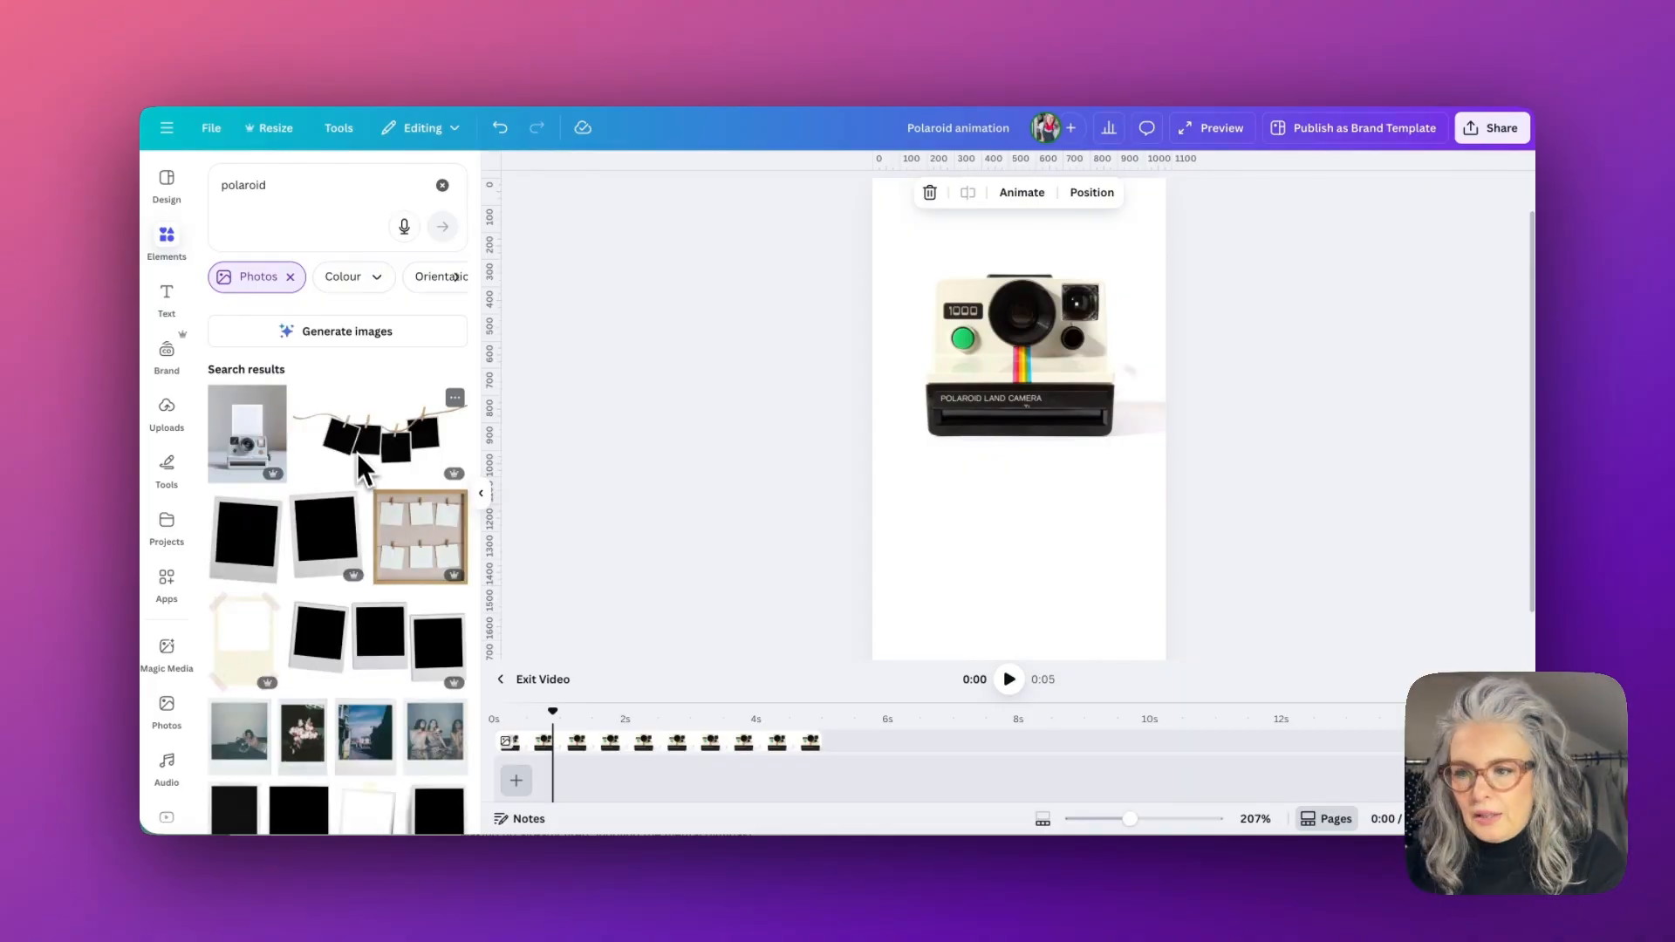
scroll(361, 464, down, 3)
scroll(361, 476, down, 2)
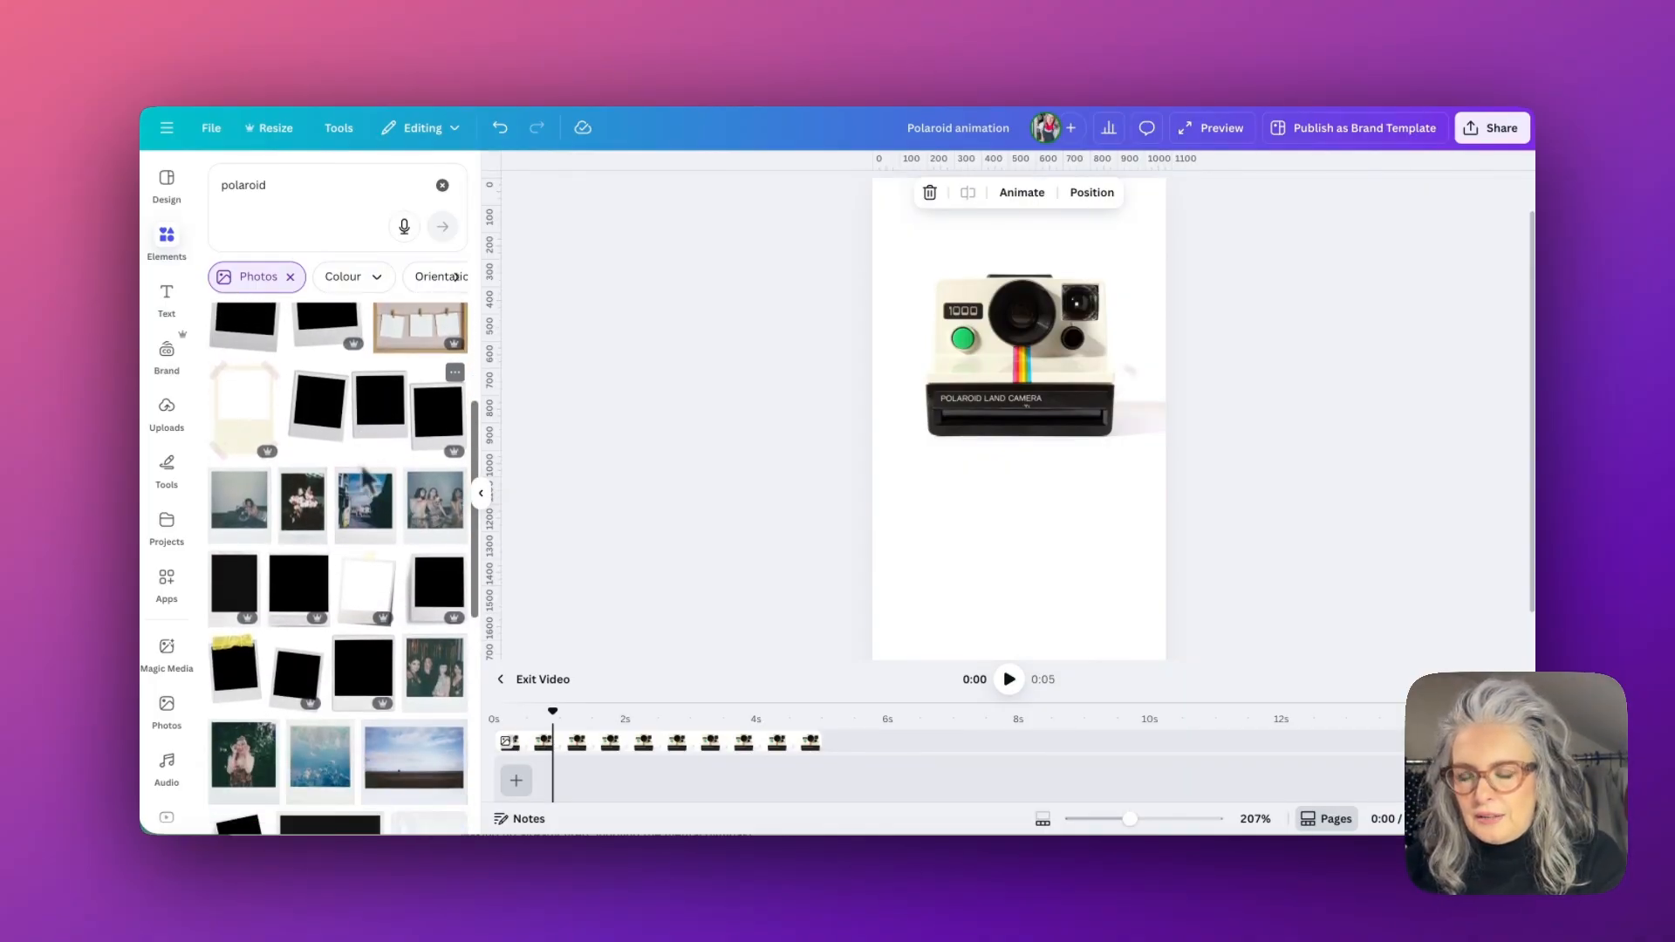
Add the blank black Polaroid print, discard its full-page placement and place it as a free image below the camera near the timeline's start.
click(316, 599)
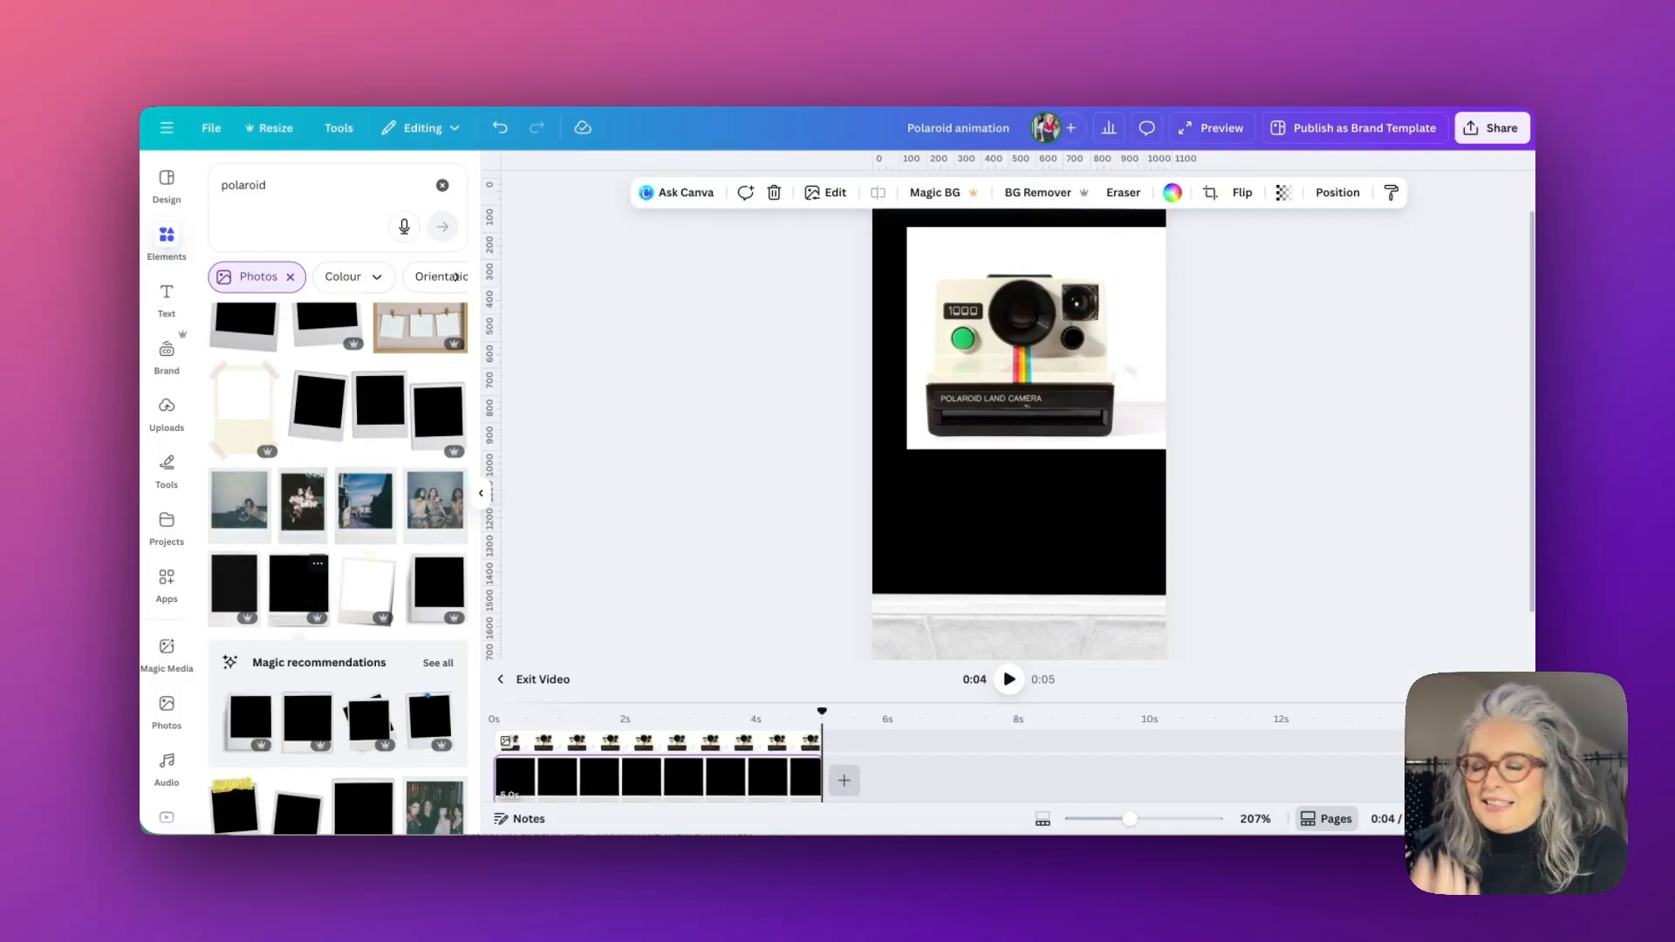
key(Delete)
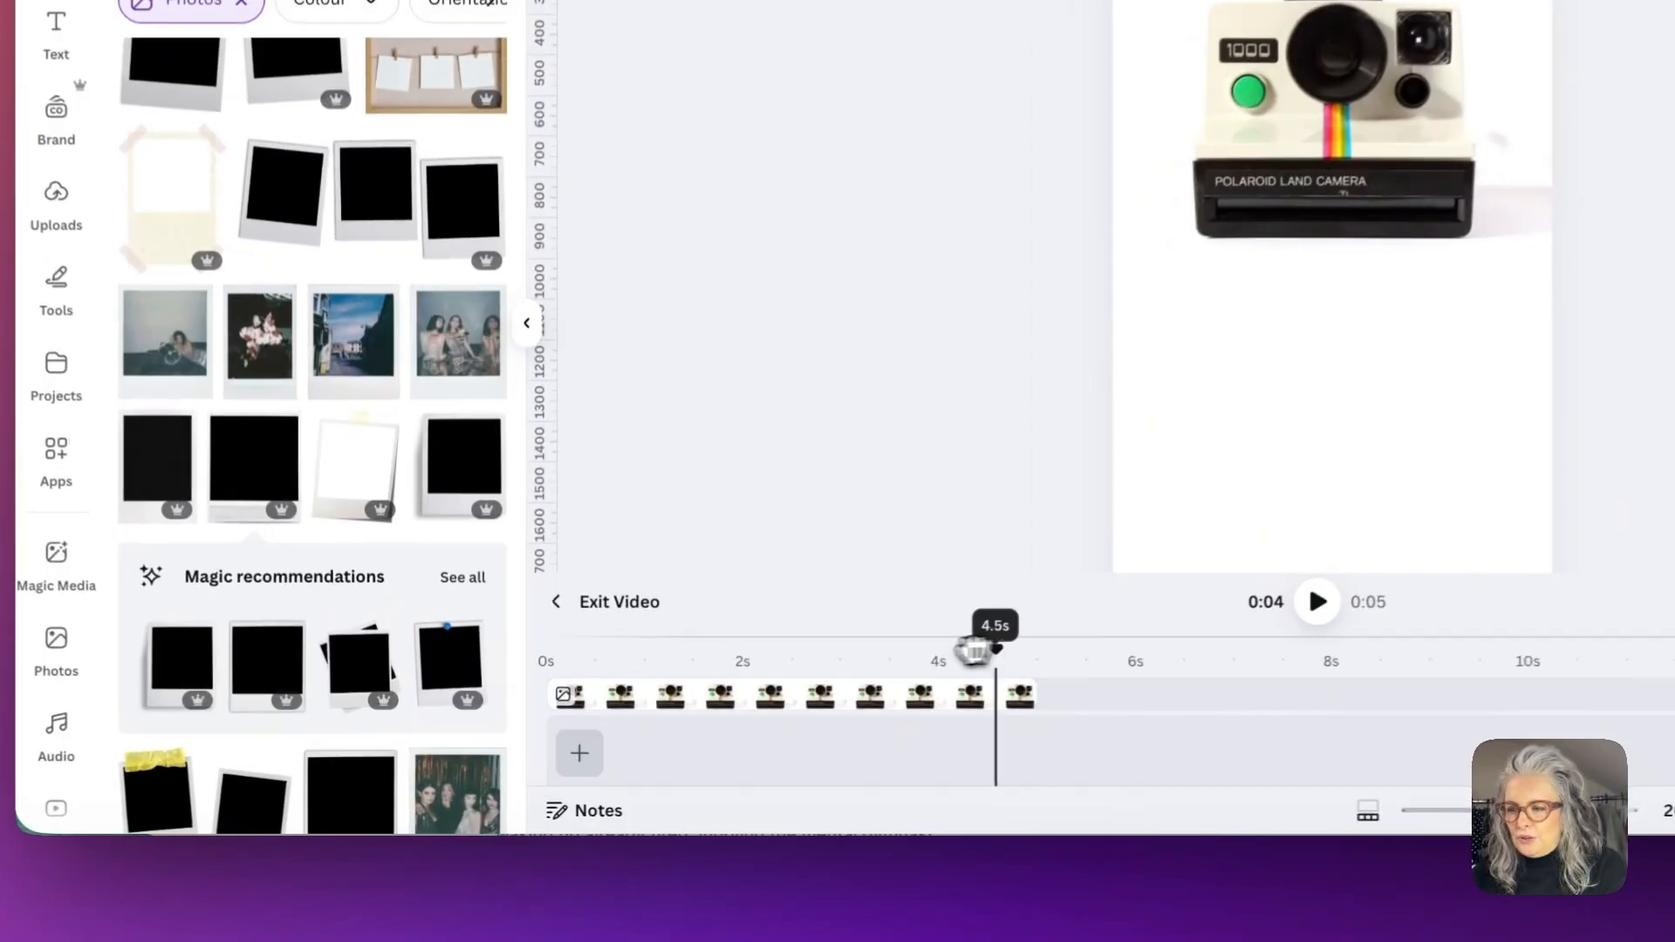
drag(974, 650, 585, 646)
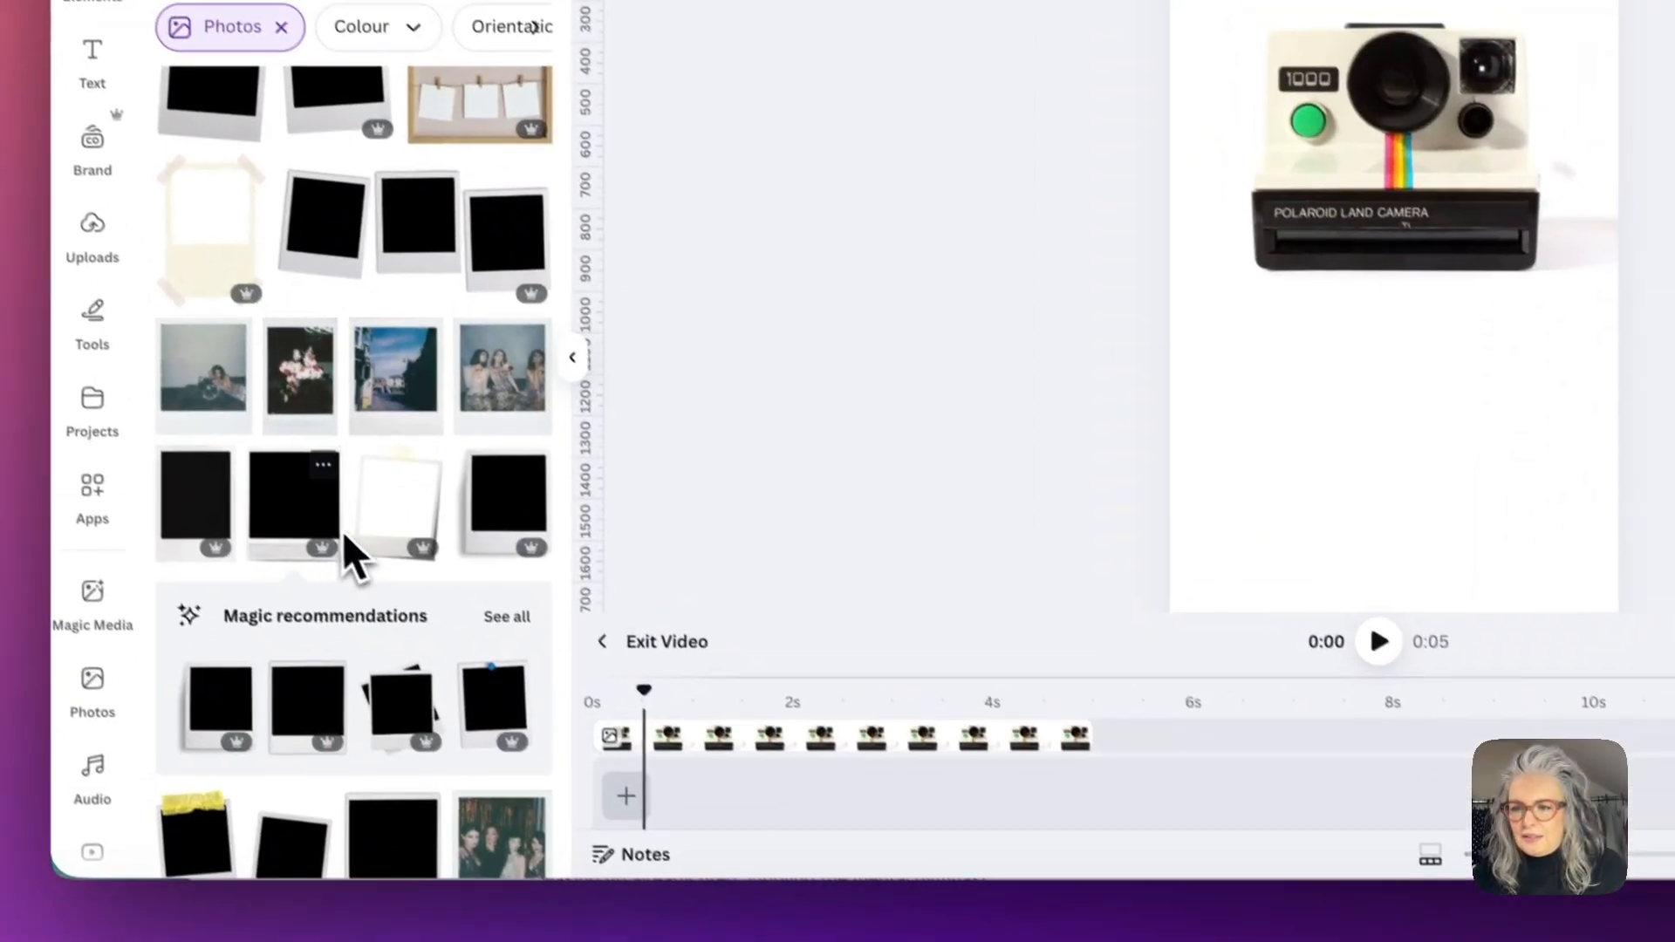
drag(280, 471, 1208, 377)
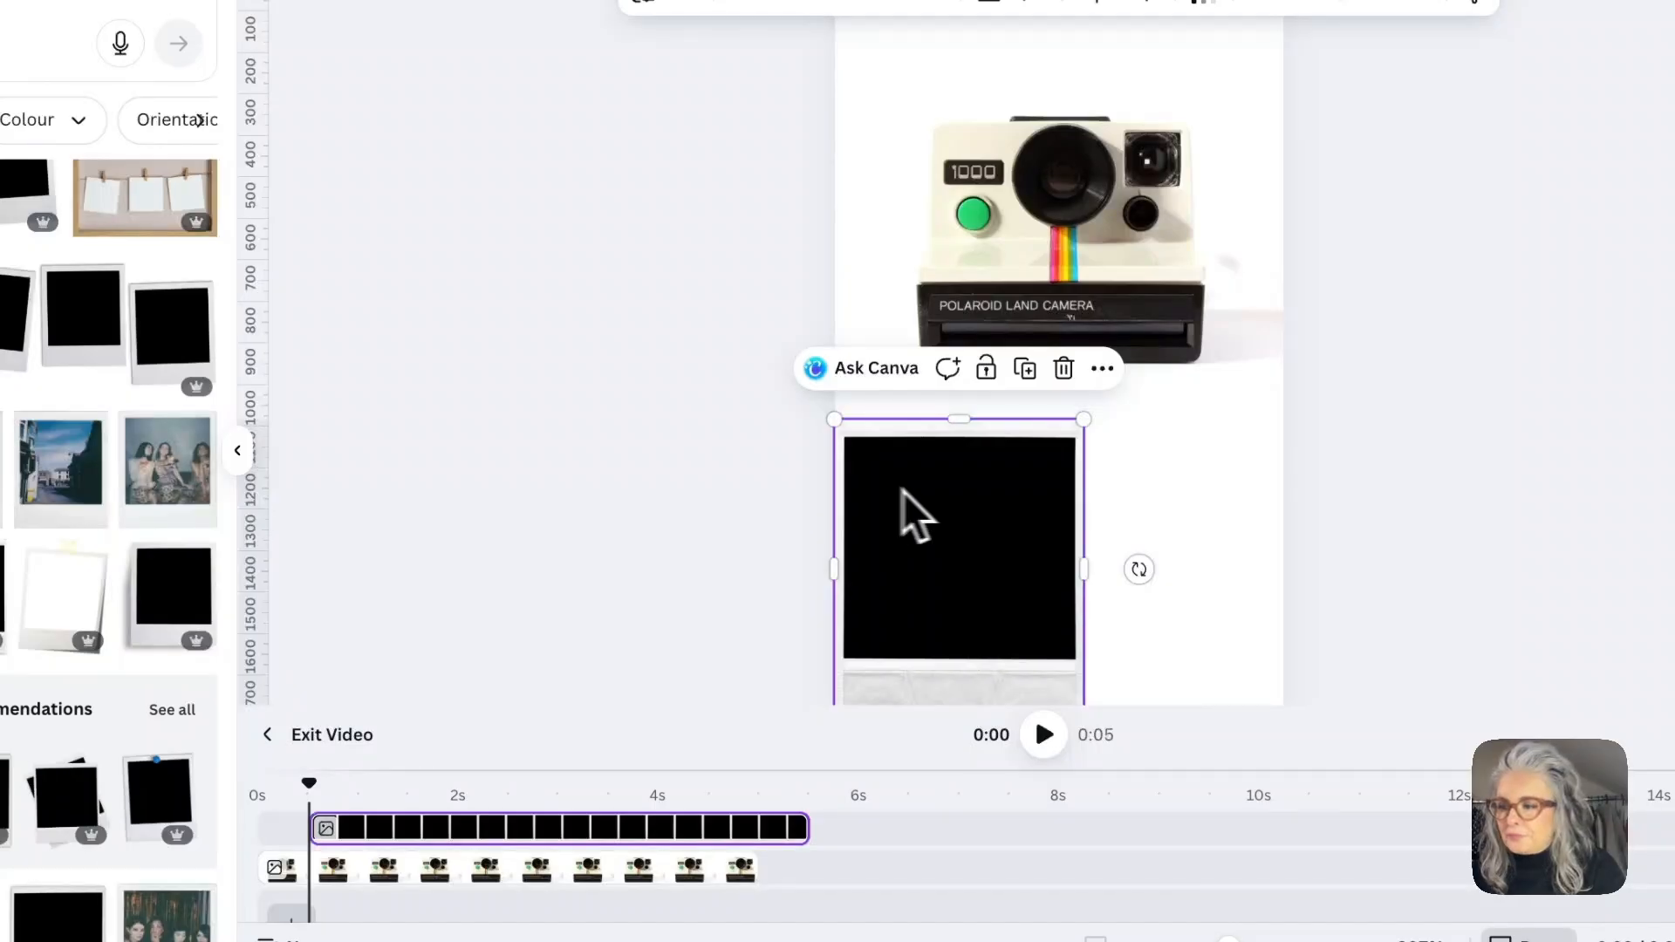
drag(903, 493, 1065, 460)
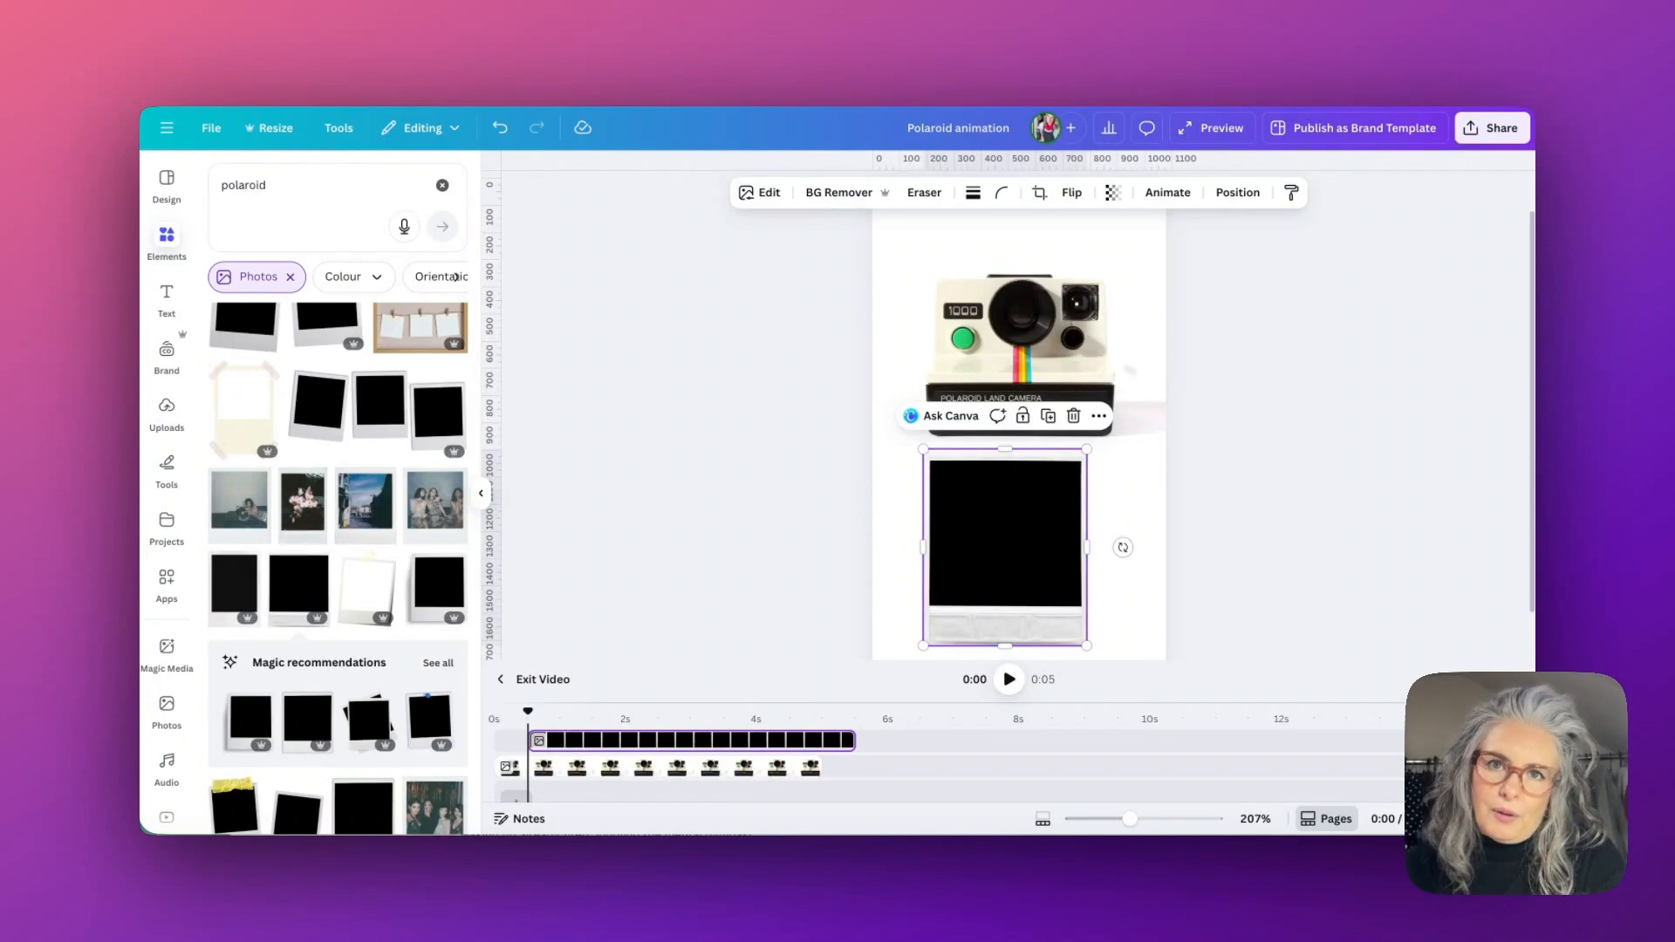
Search the photos for "dreamy gradient background" and place the pale pink and mint portrait gradient on the page.
click(892, 349)
click(386, 178)
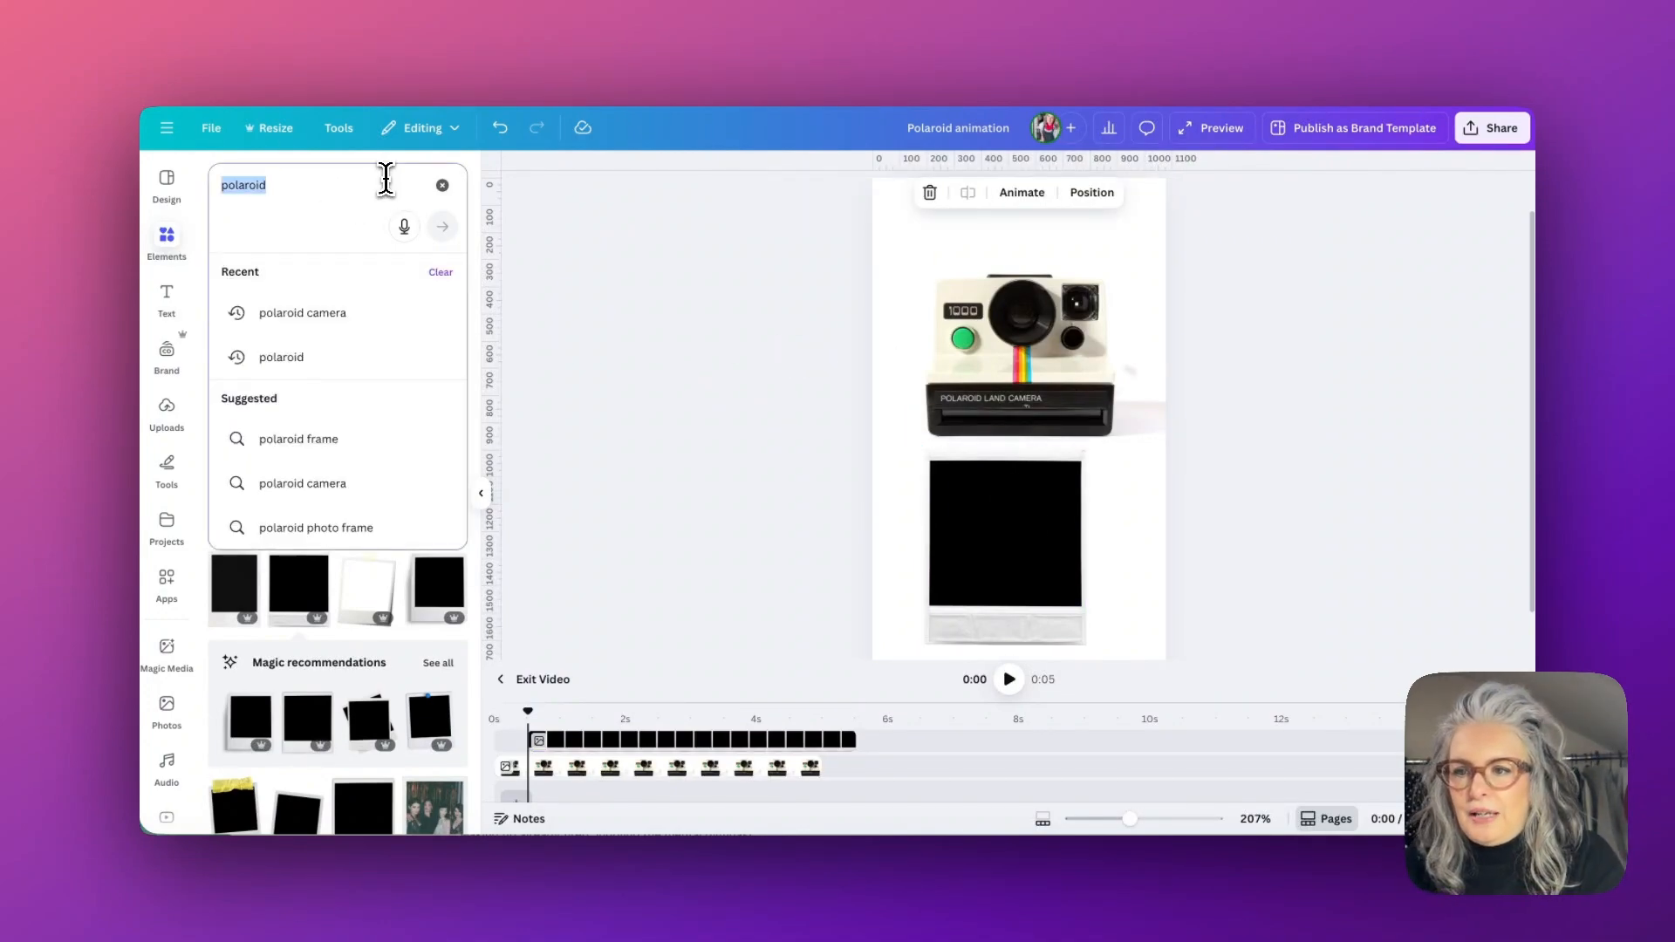
text(dreamy gradient)
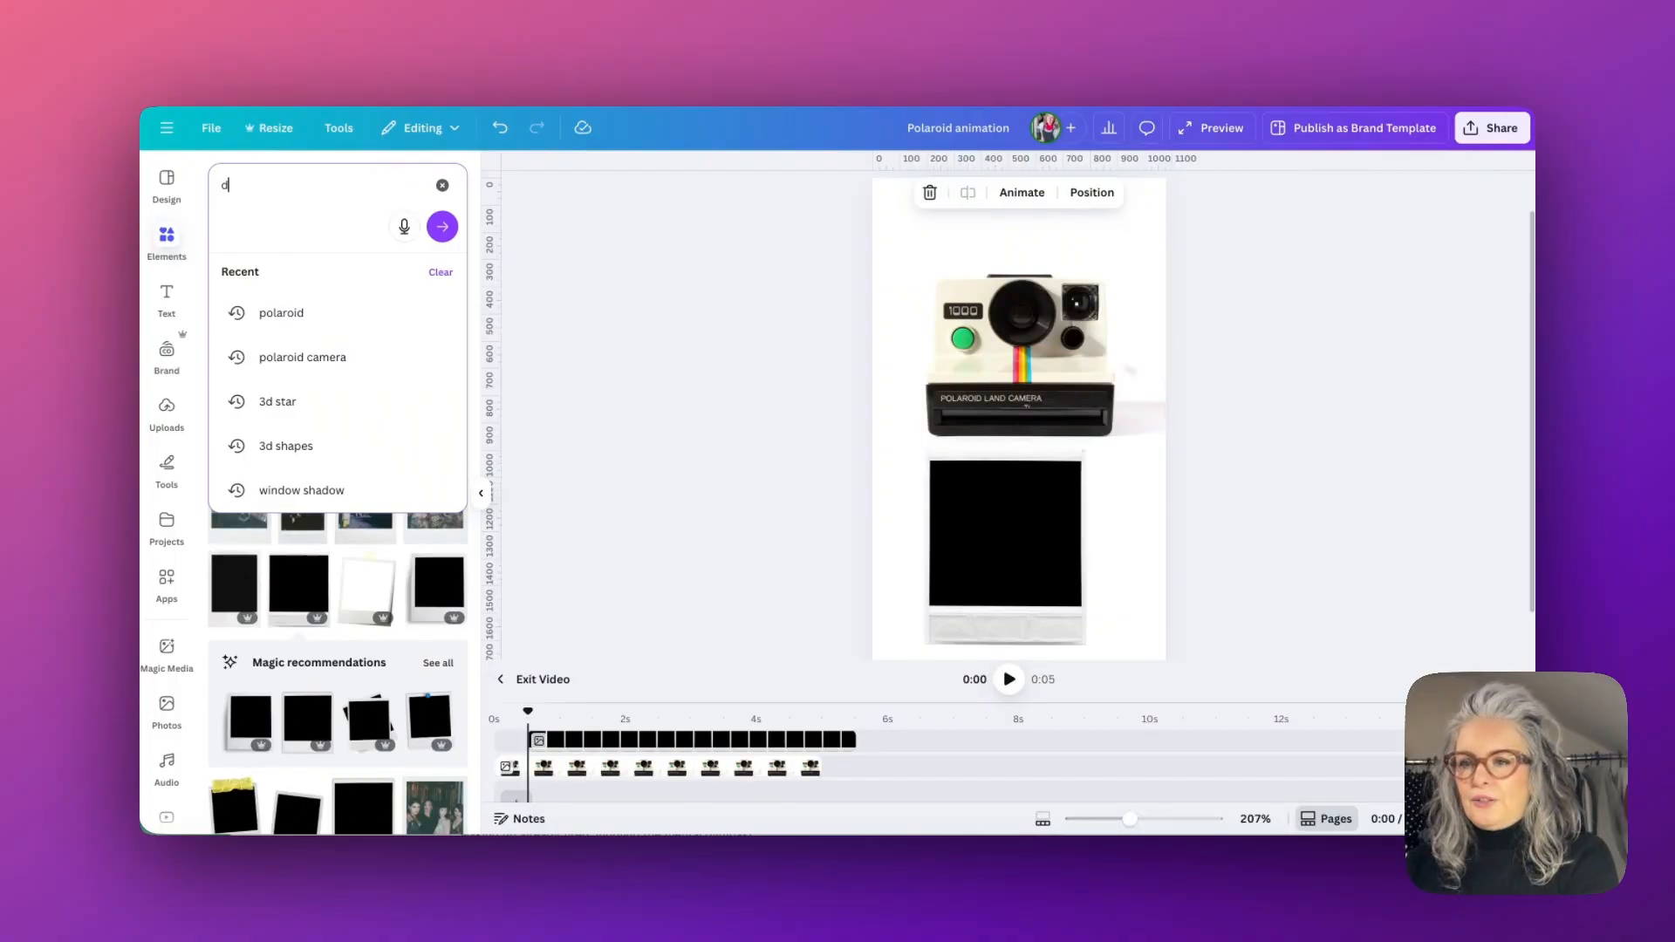
text( ba)
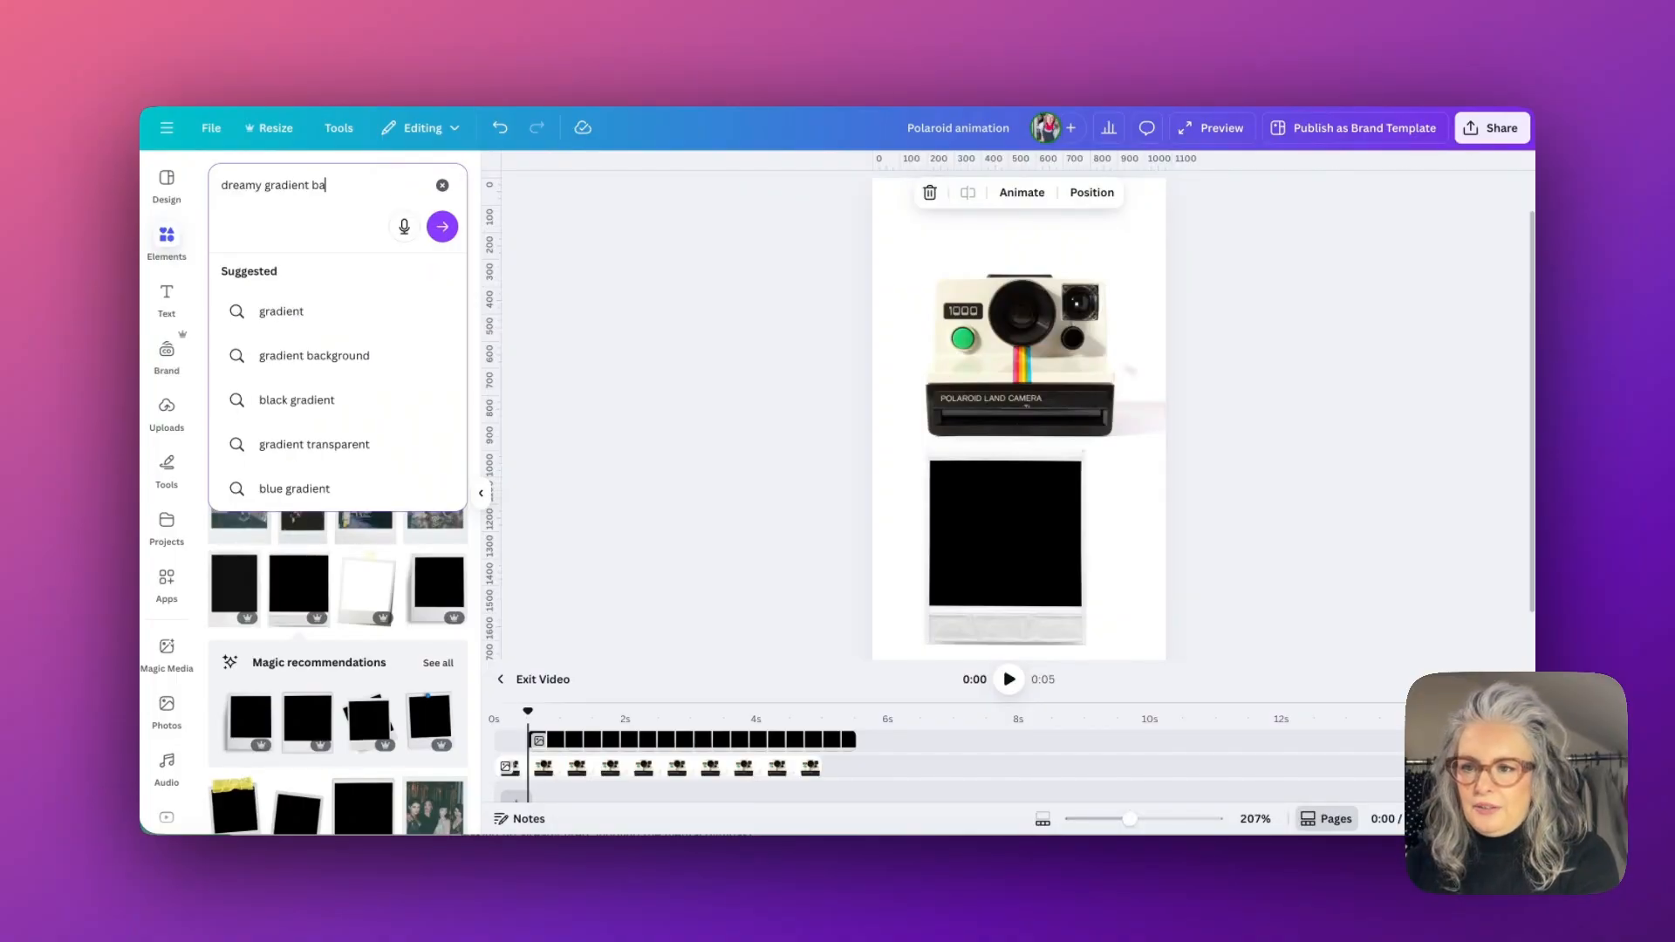
text(ckground)
key(Return)
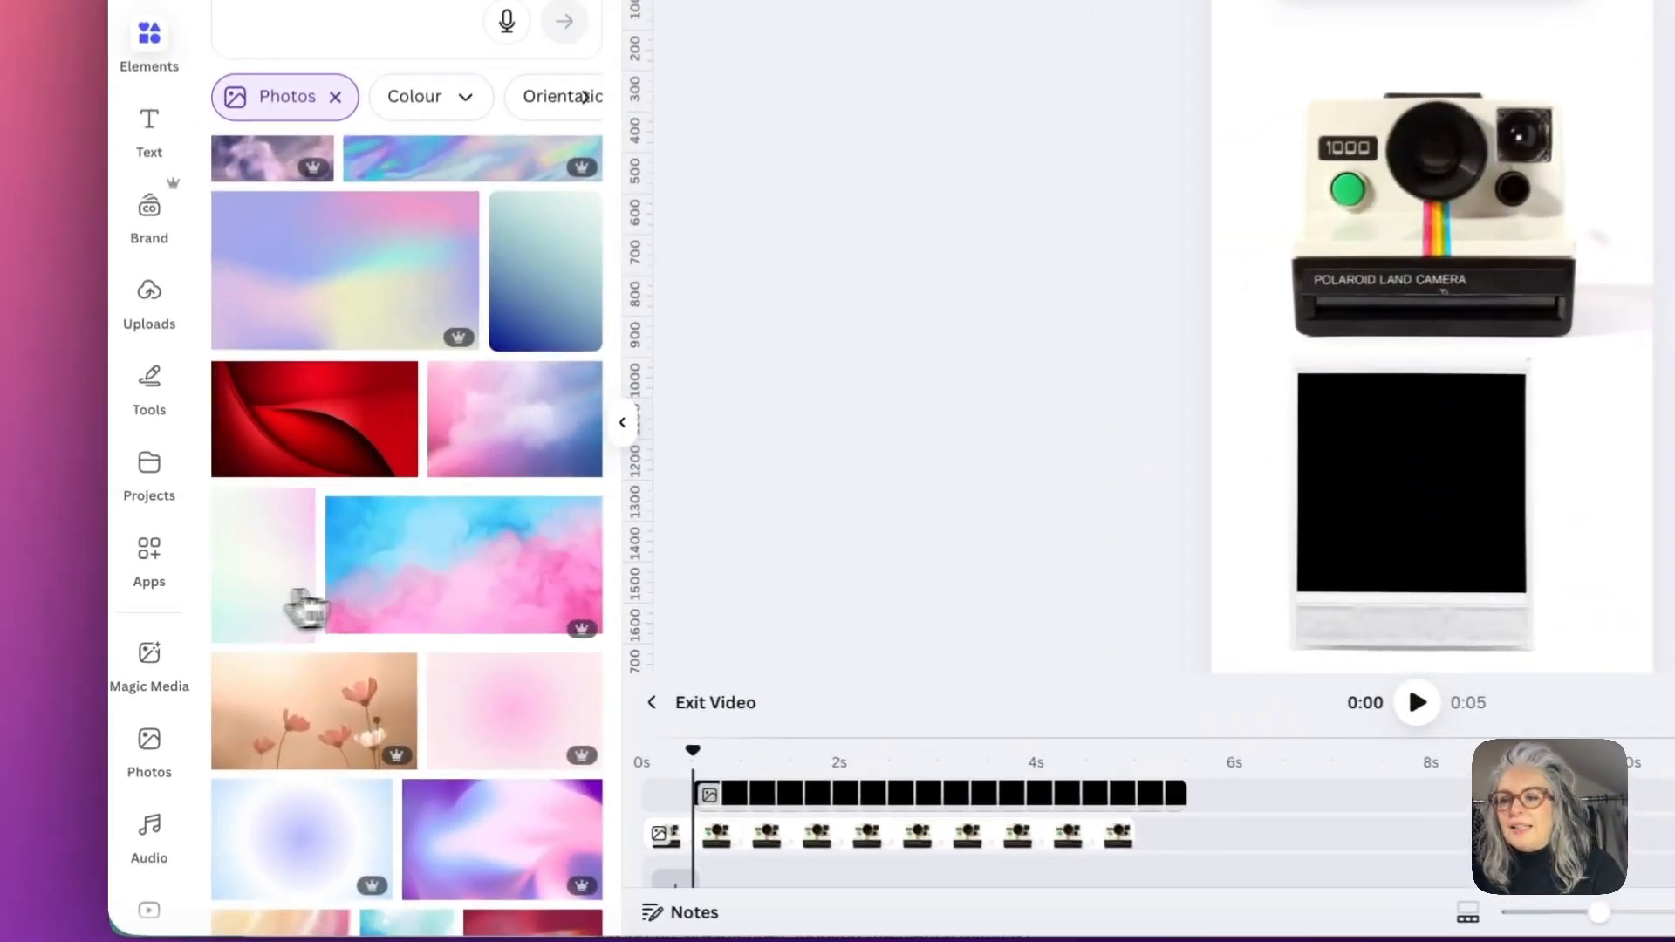
drag(243, 606, 818, 489)
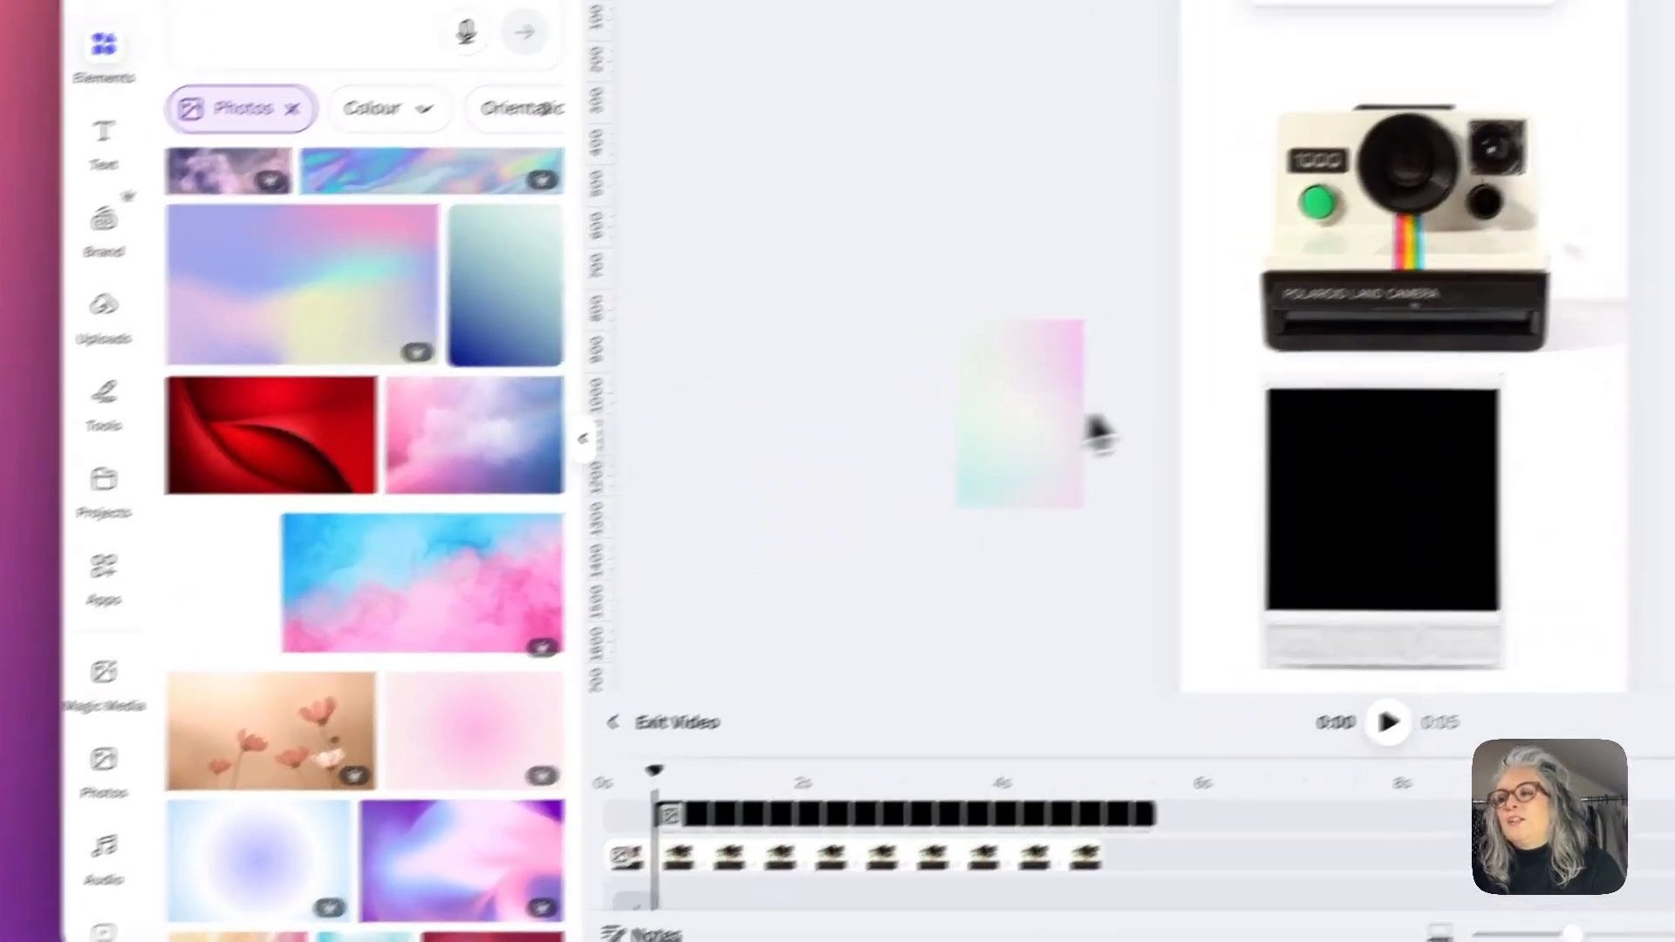
drag(1091, 423, 1354, 249)
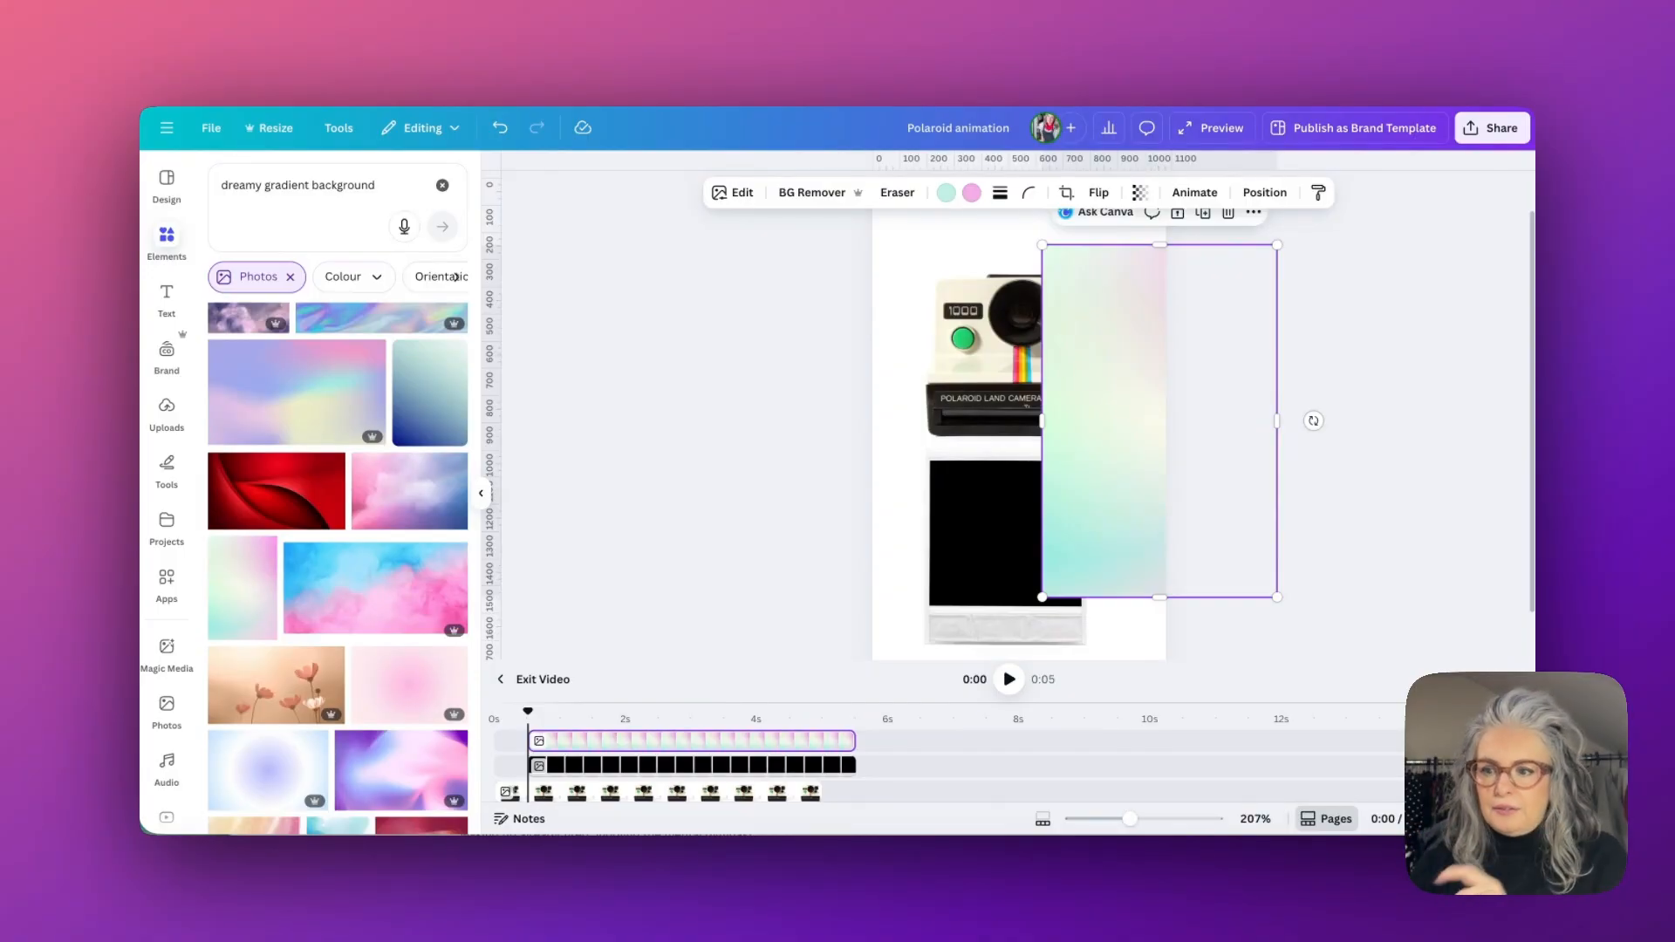
Move the gradient's clip beneath the camera and Polaroid print layers and extend its start to 0 s.
scroll(898, 460, down, 1)
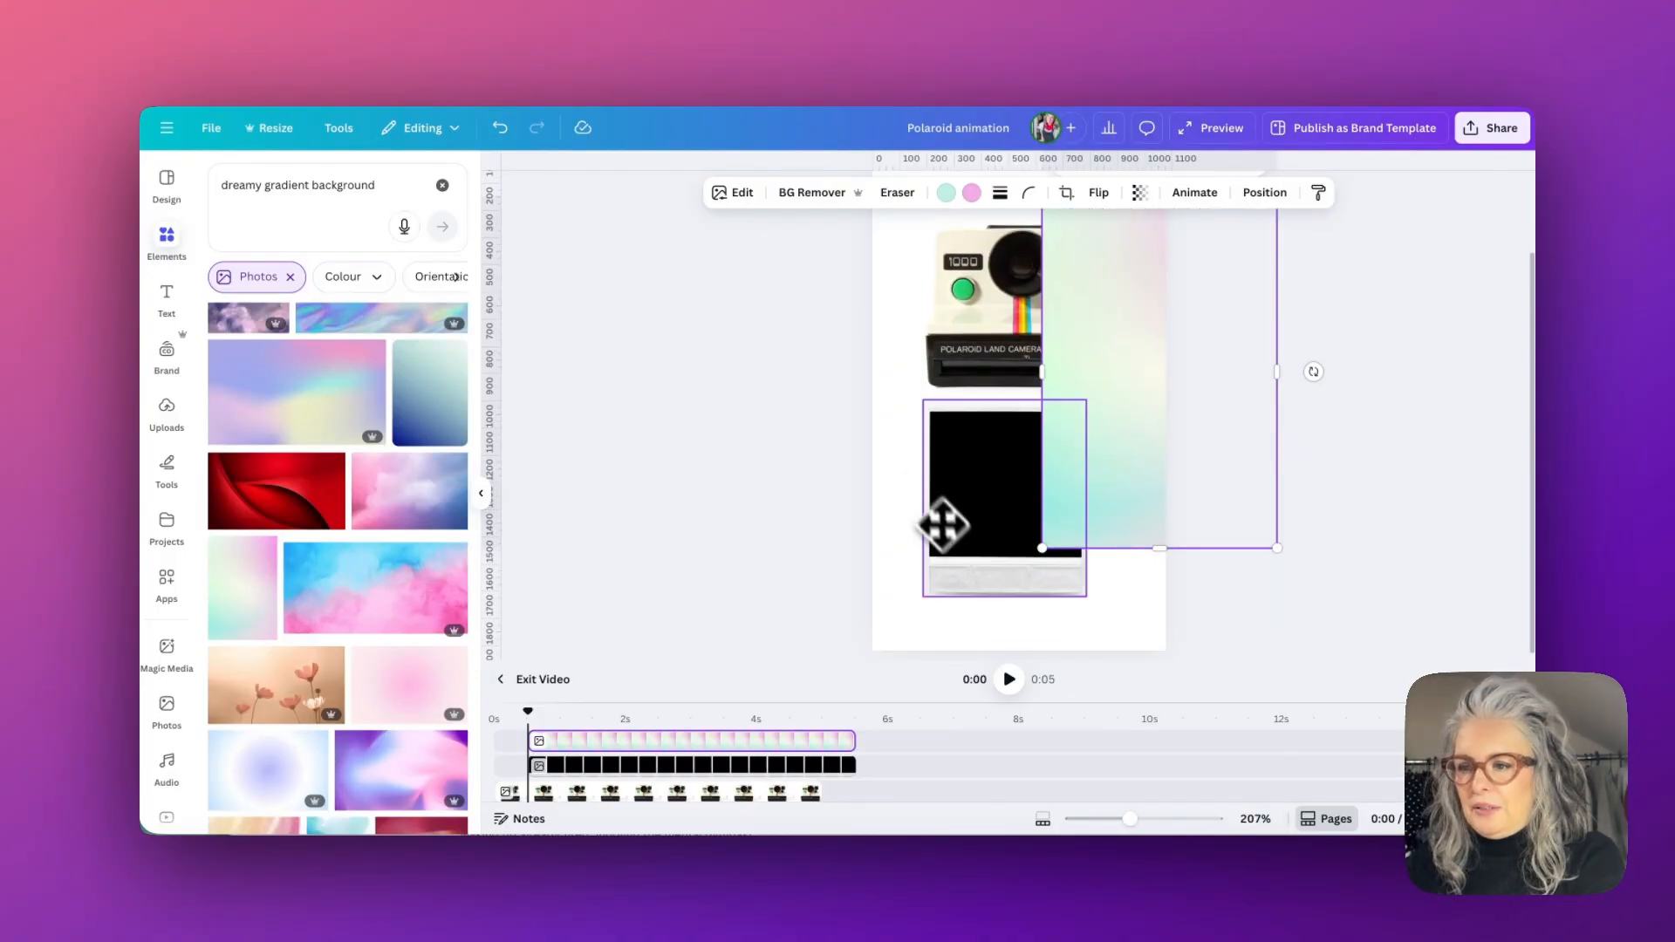
drag(692, 741, 748, 693)
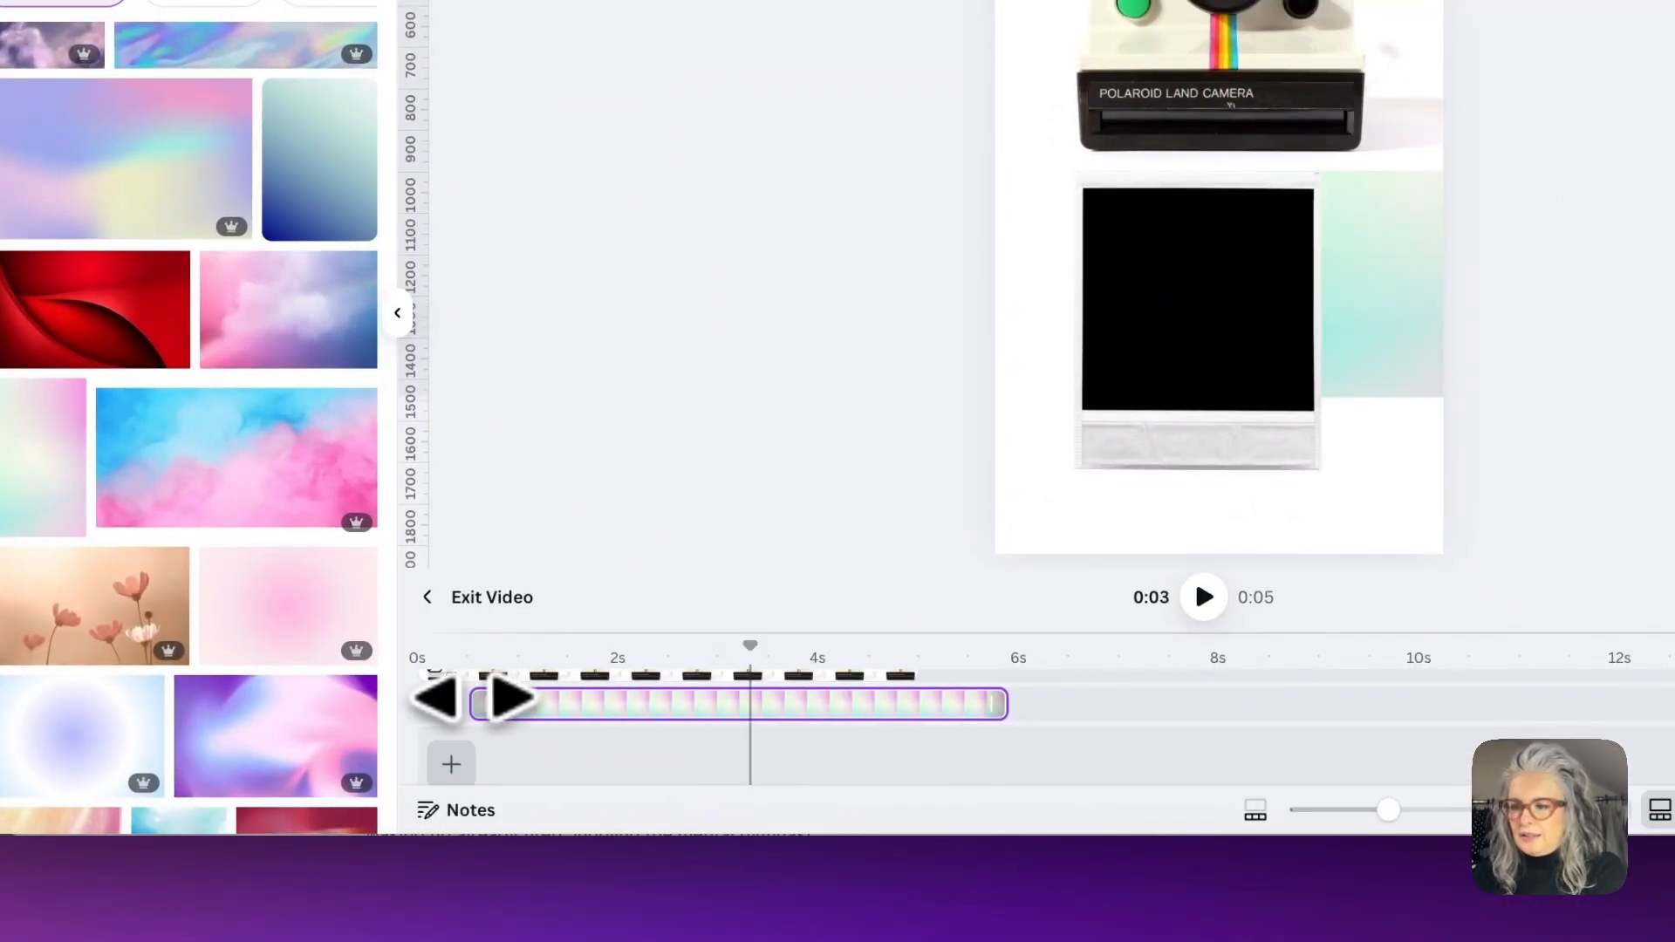
drag(471, 699, 422, 692)
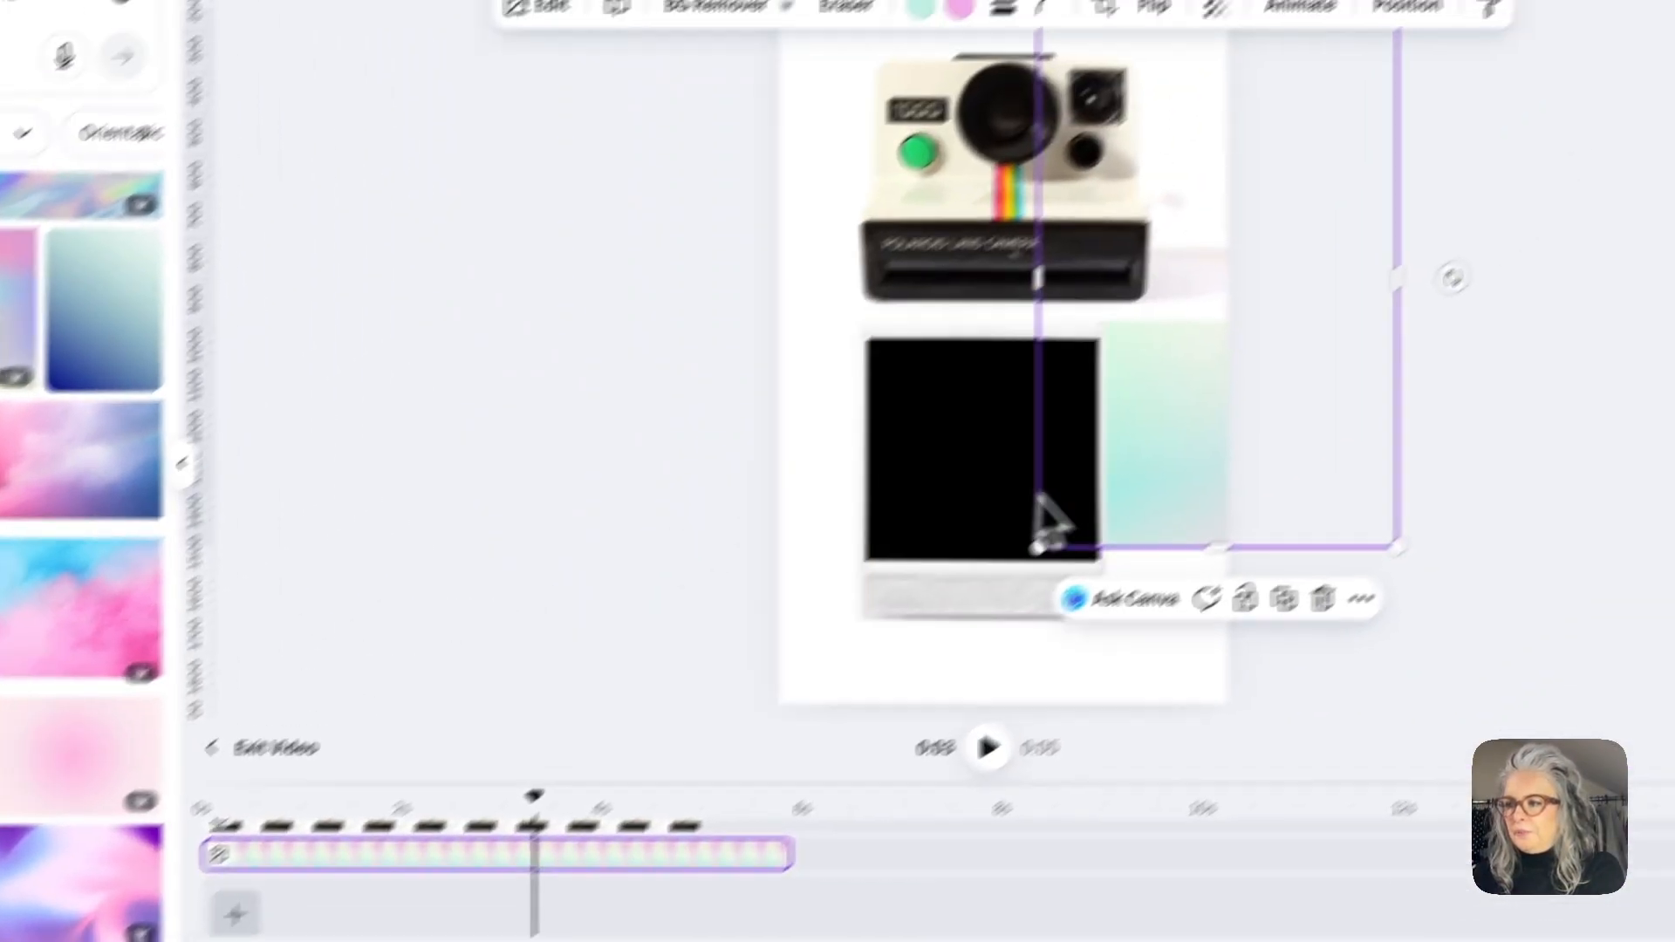
Fit the gradient image across the full page and open the page's layer list.
drag(1047, 523, 926, 604)
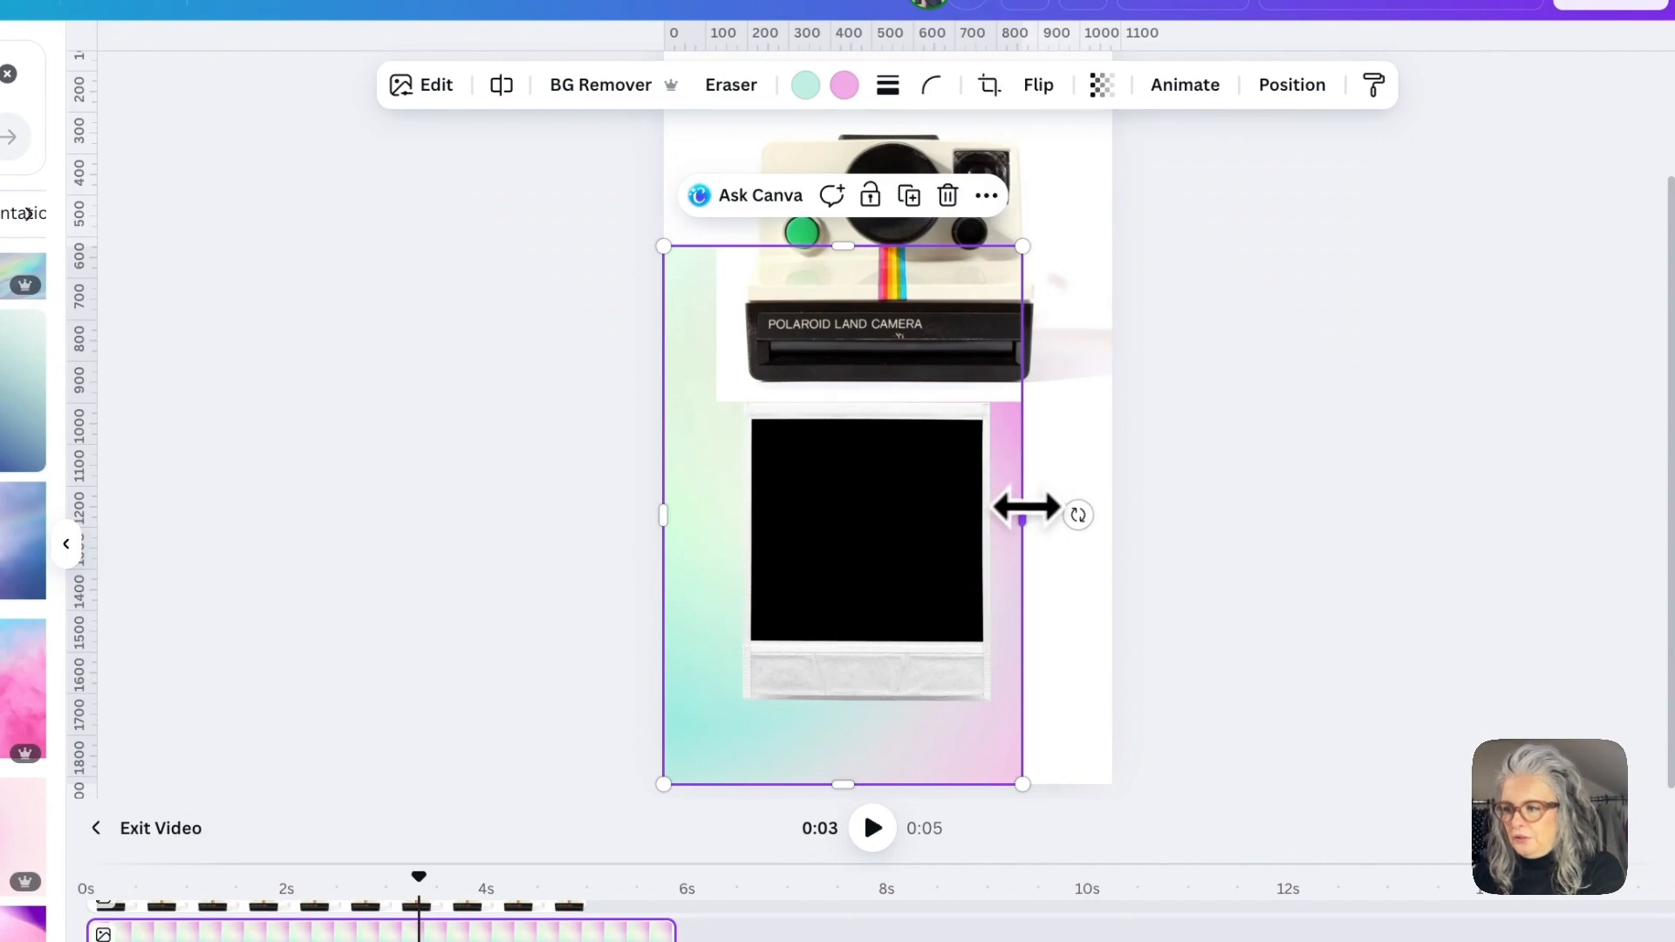
drag(1026, 508, 1111, 479)
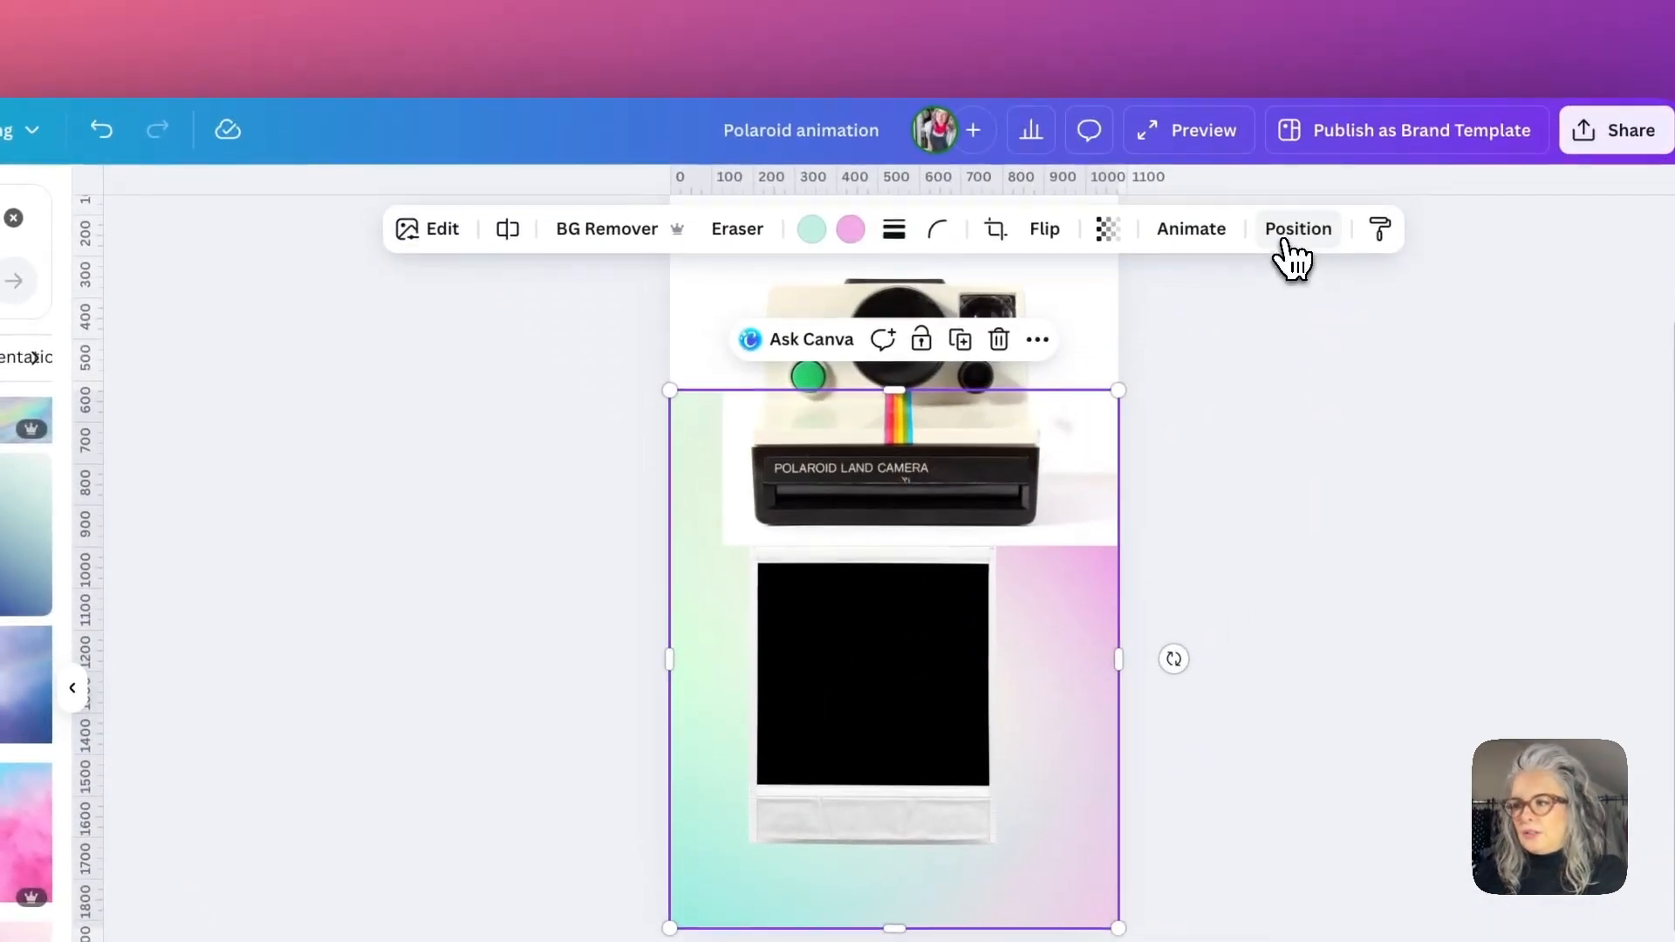
click(1293, 152)
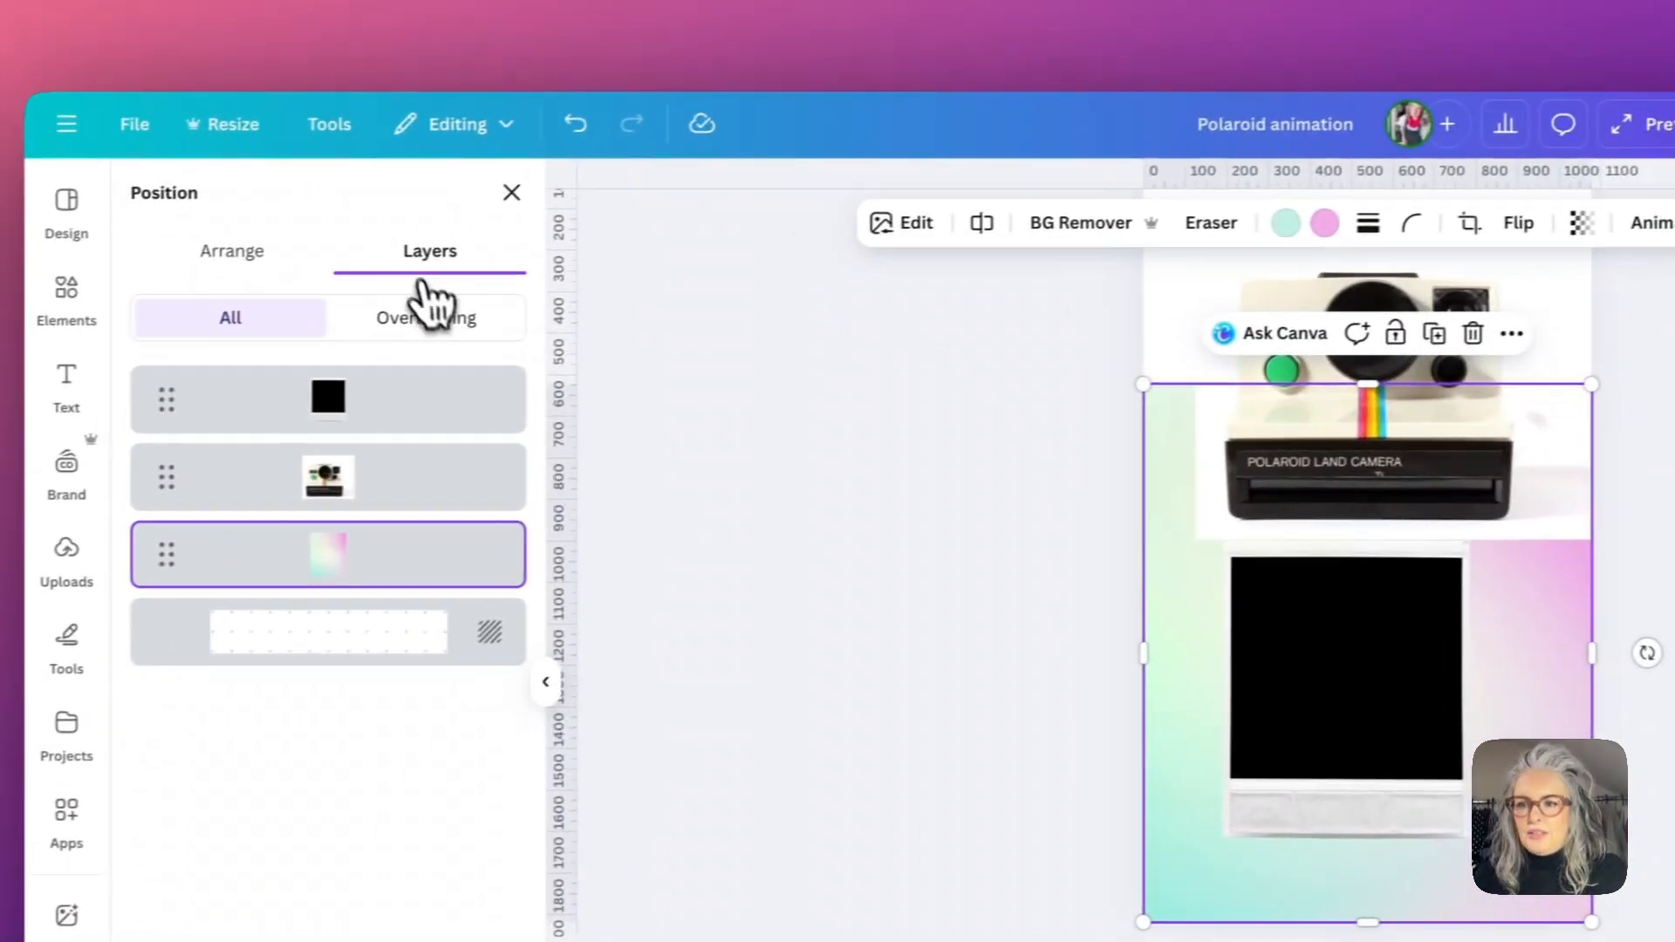
Remove the camera image's background and centre the cut-out camera horizontally on the page.
mouse_move(406, 534)
mouse_down()
mouse_move(406, 424)
mouse_move(396, 526)
mouse_move(419, 516)
mouse_up()
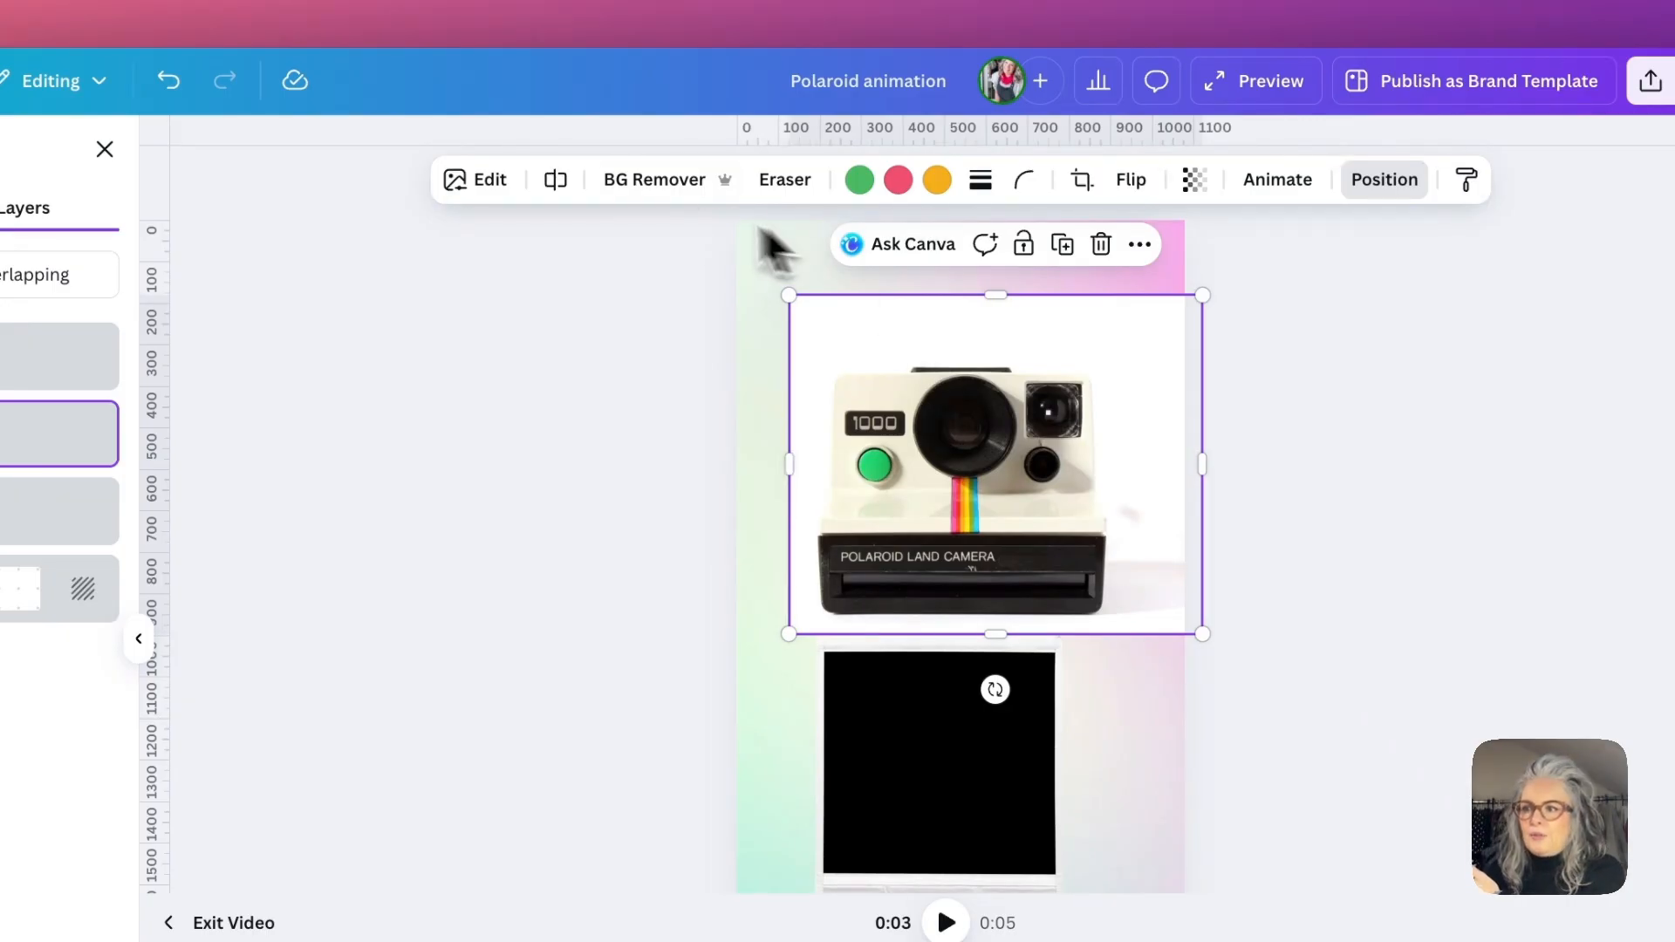
click(656, 181)
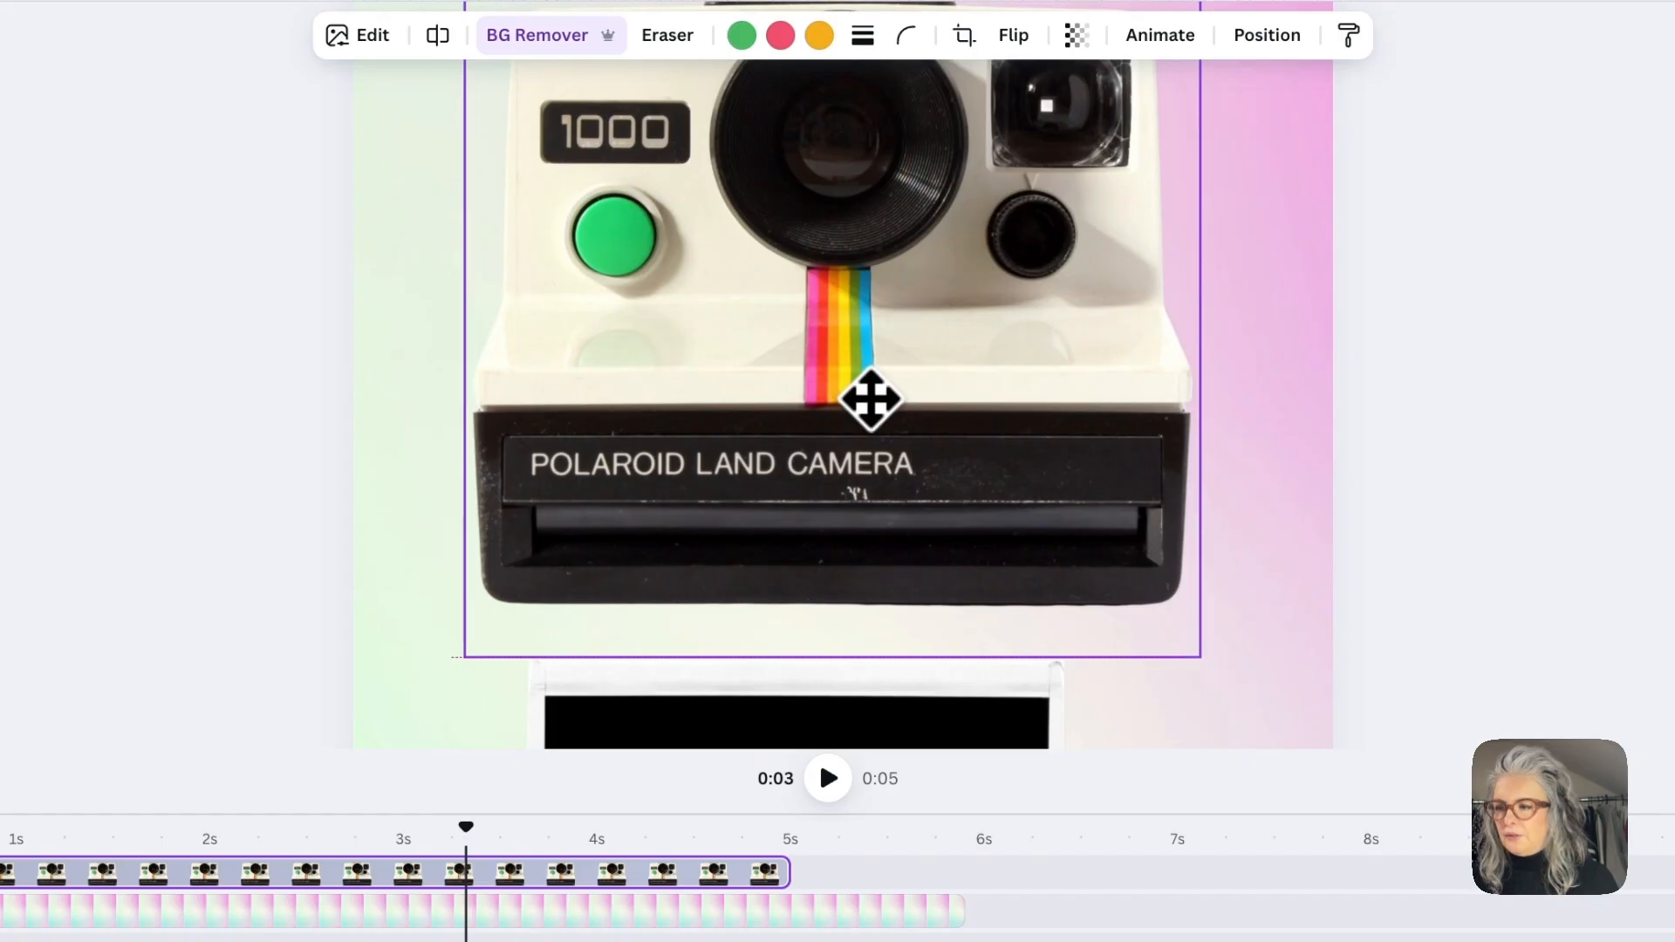
drag(867, 400, 876, 400)
scroll(882, 422, up, 2)
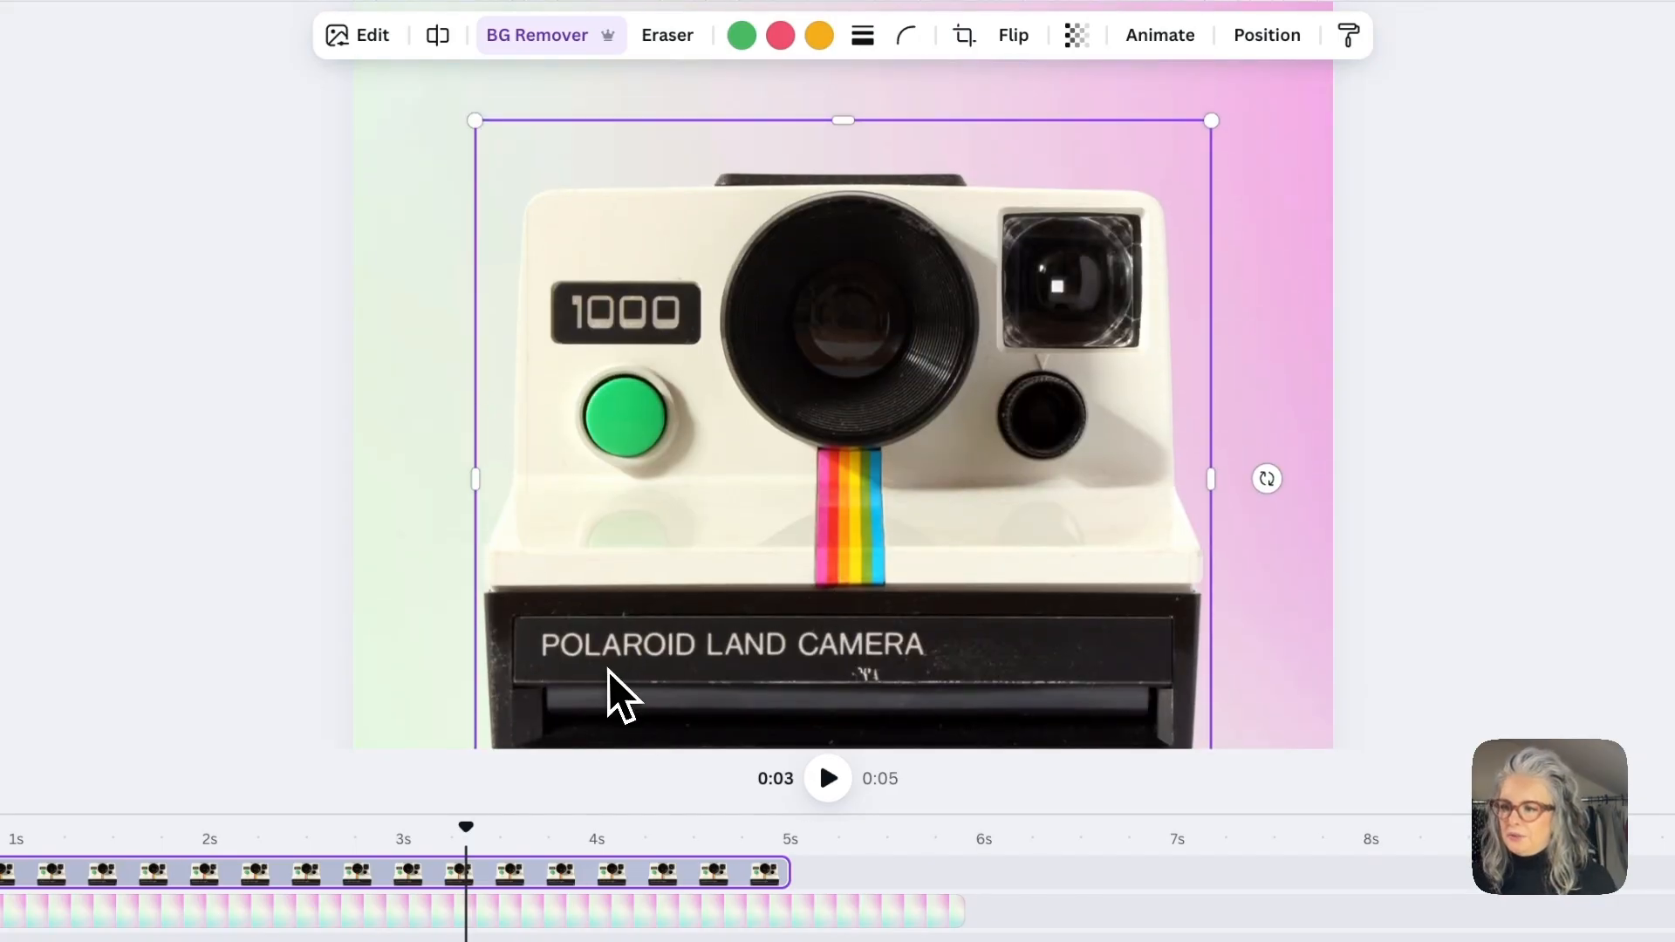
Move the black Polaroid print up and centre it so its upper edge sits in the camera's photo slot.
scroll(609, 670, down, 3)
click(609, 662)
drag(605, 677, 647, 548)
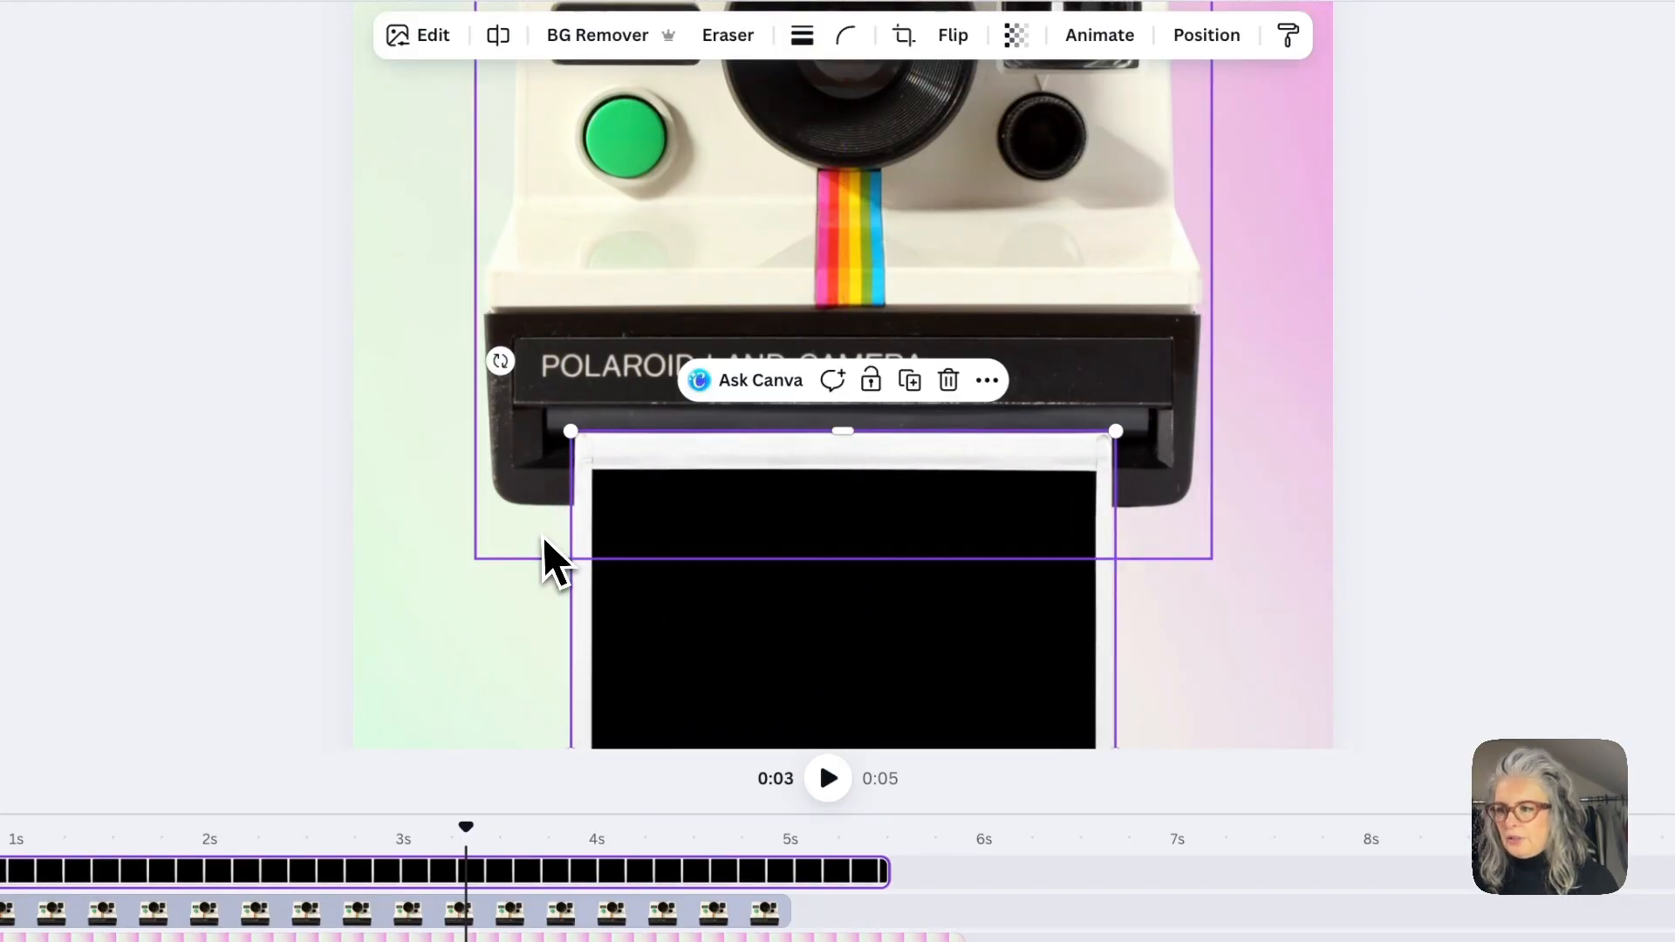
scroll(542, 541, down, 3)
scroll(542, 563, down, 2)
scroll(542, 563, up, 5)
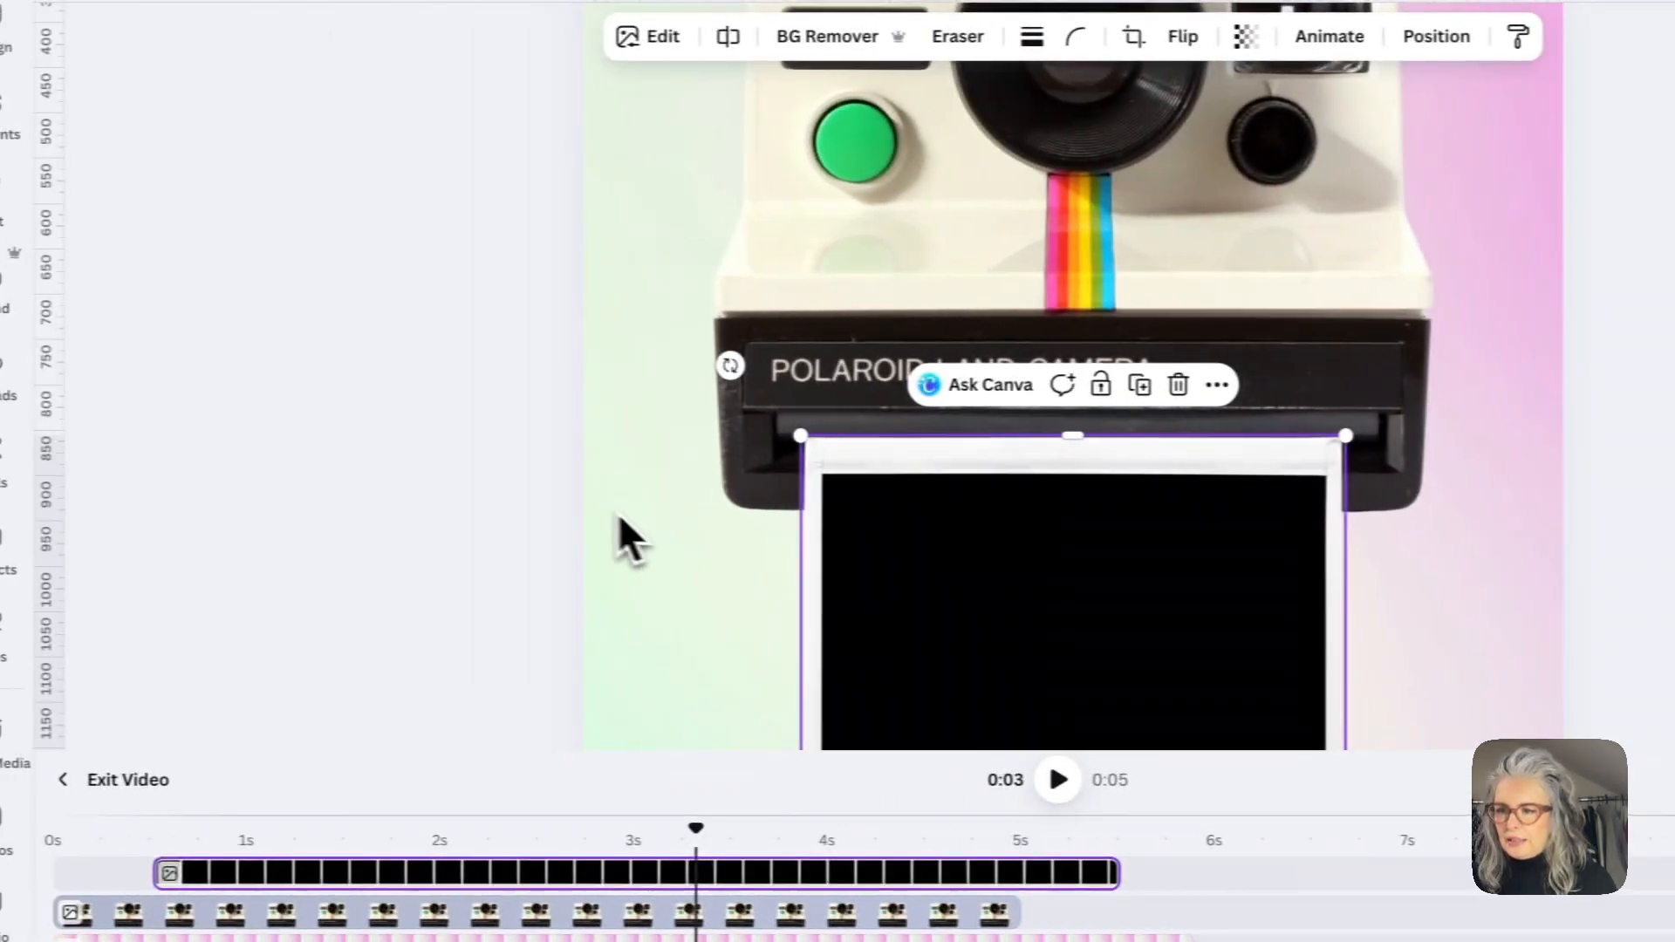
click(620, 515)
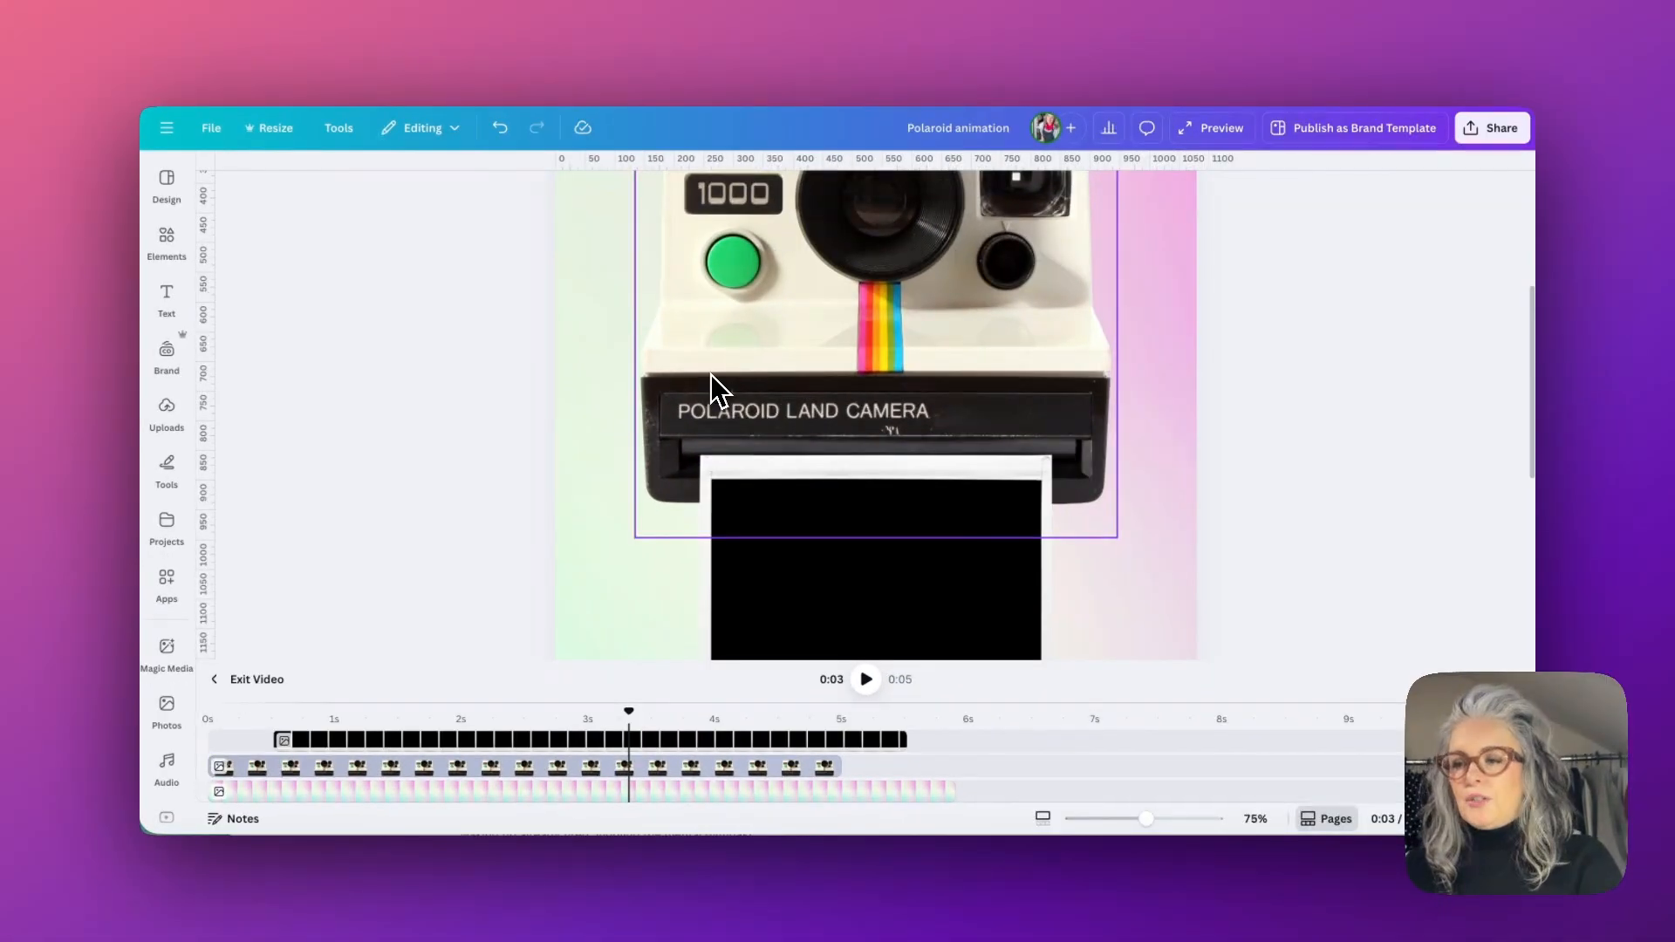
Overlay an exact copy of the camera on the original and crop the copy's lower edge up to the photo slot.
click(860, 305)
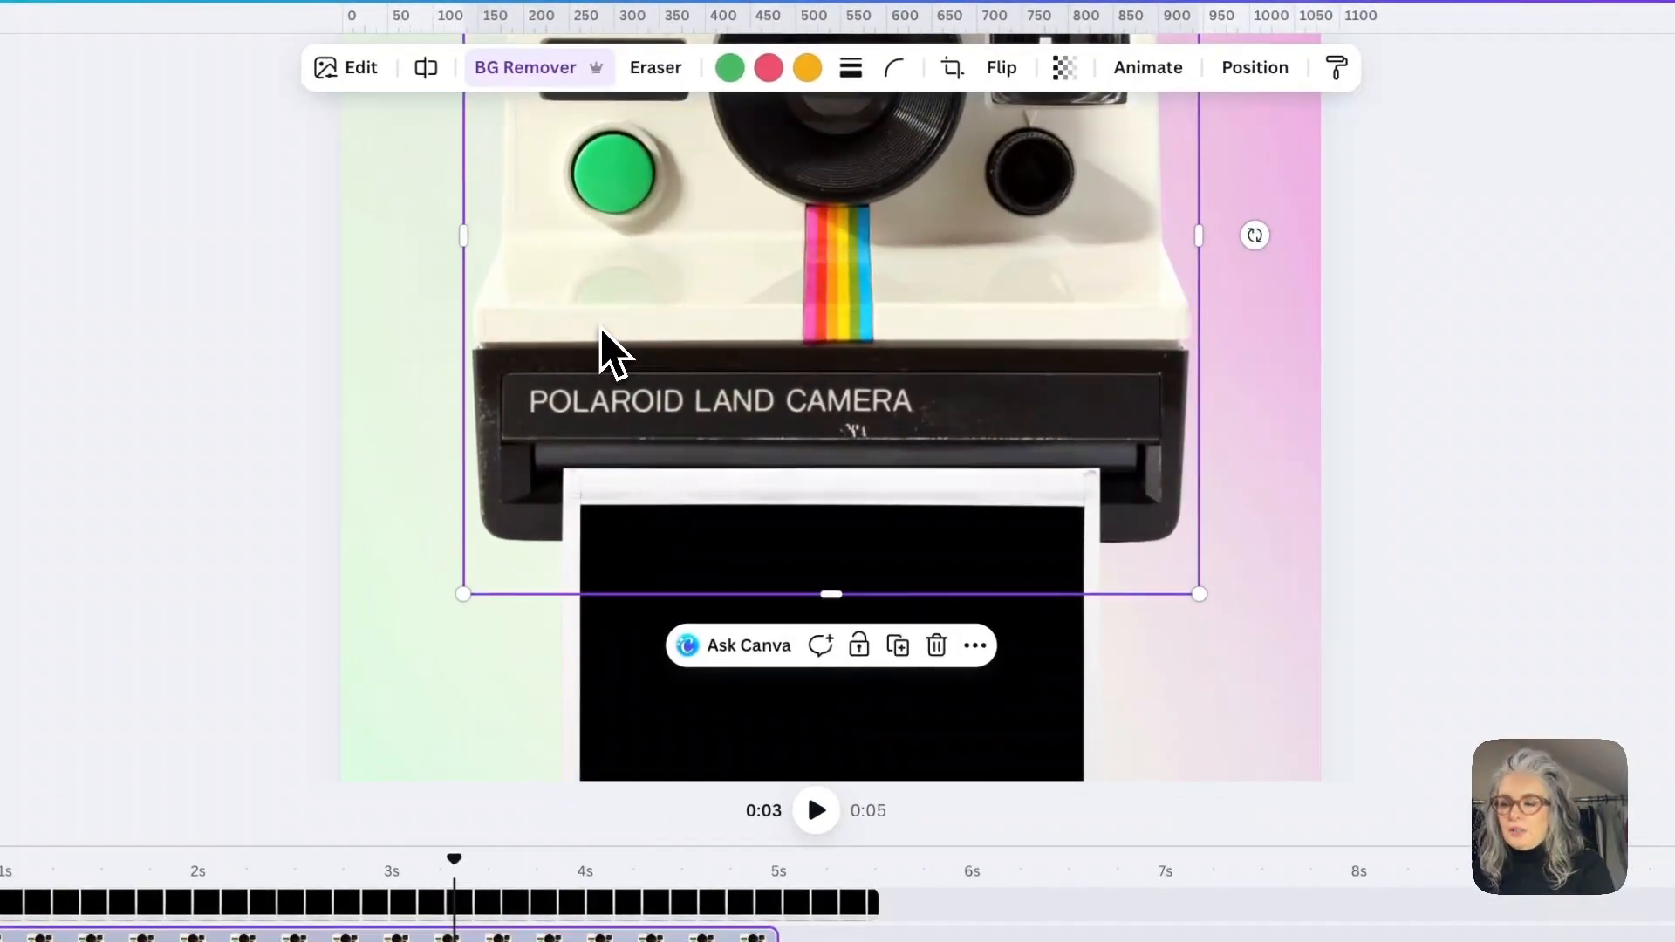
key(super+v)
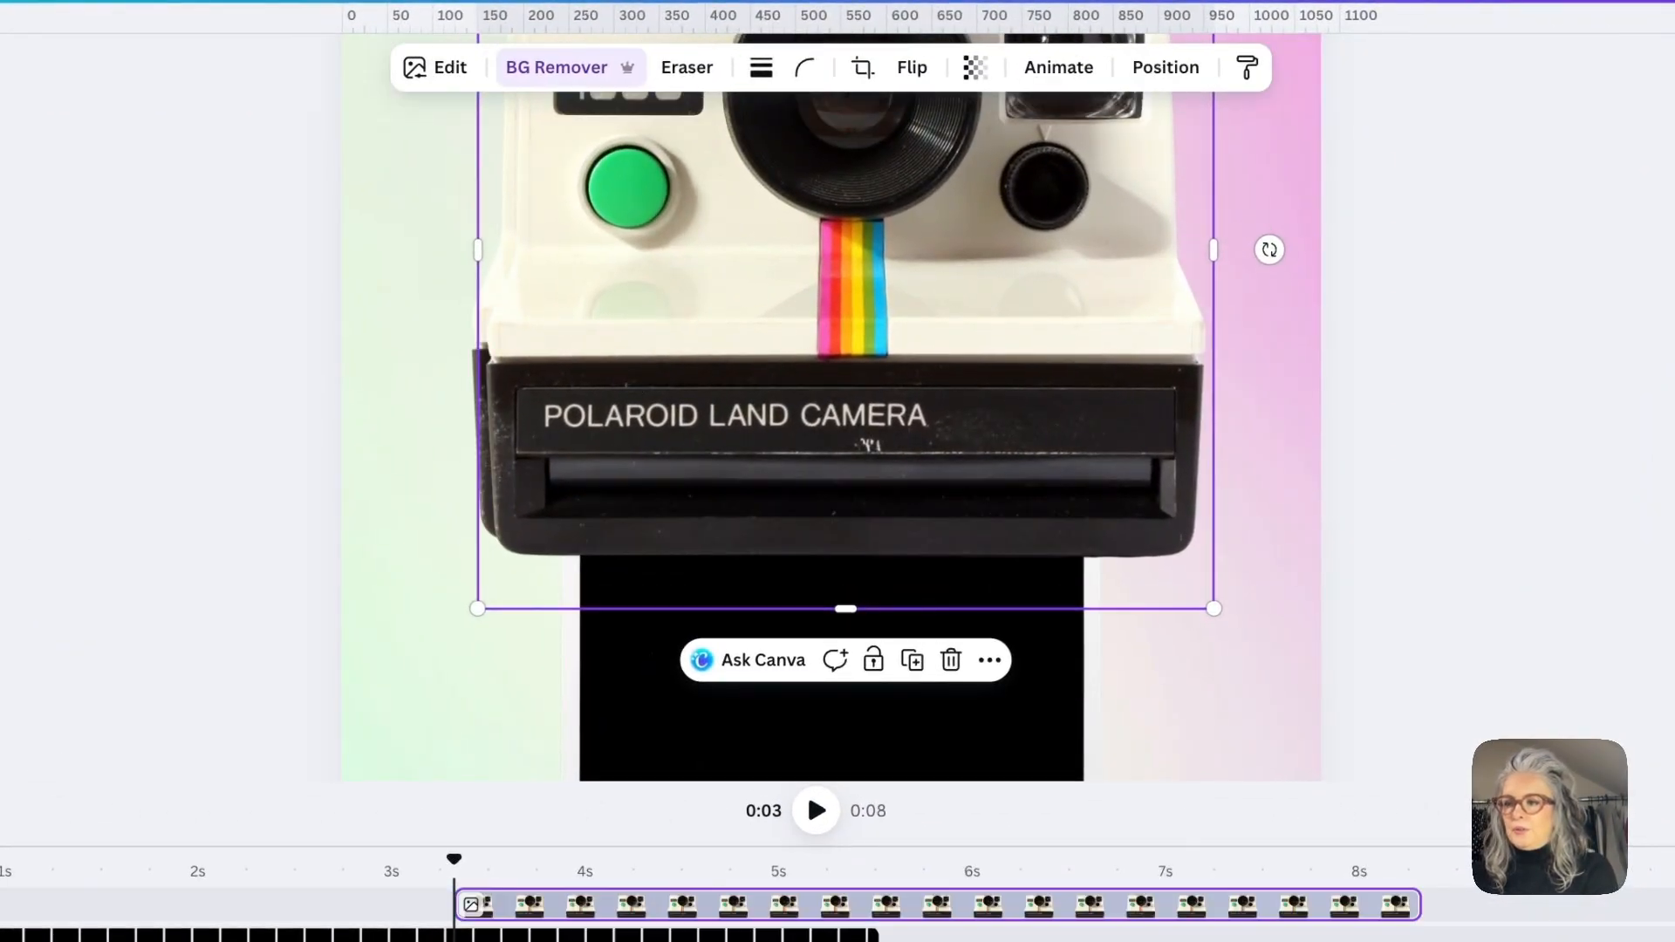
drag(673, 363, 630, 363)
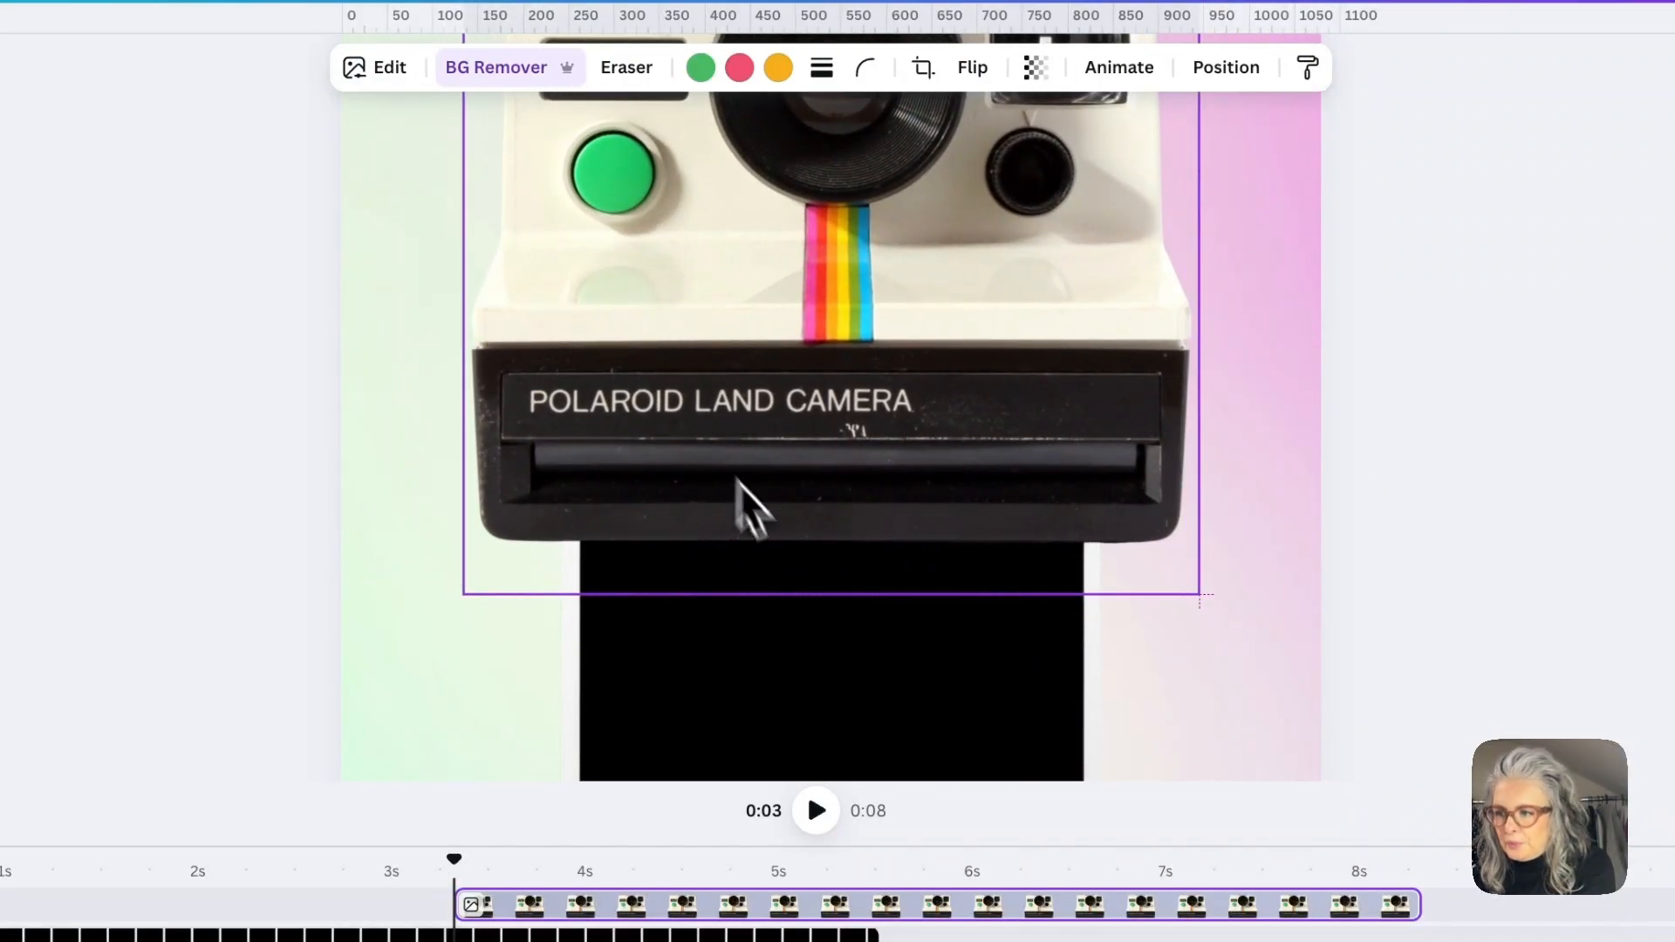
drag(830, 593, 828, 474)
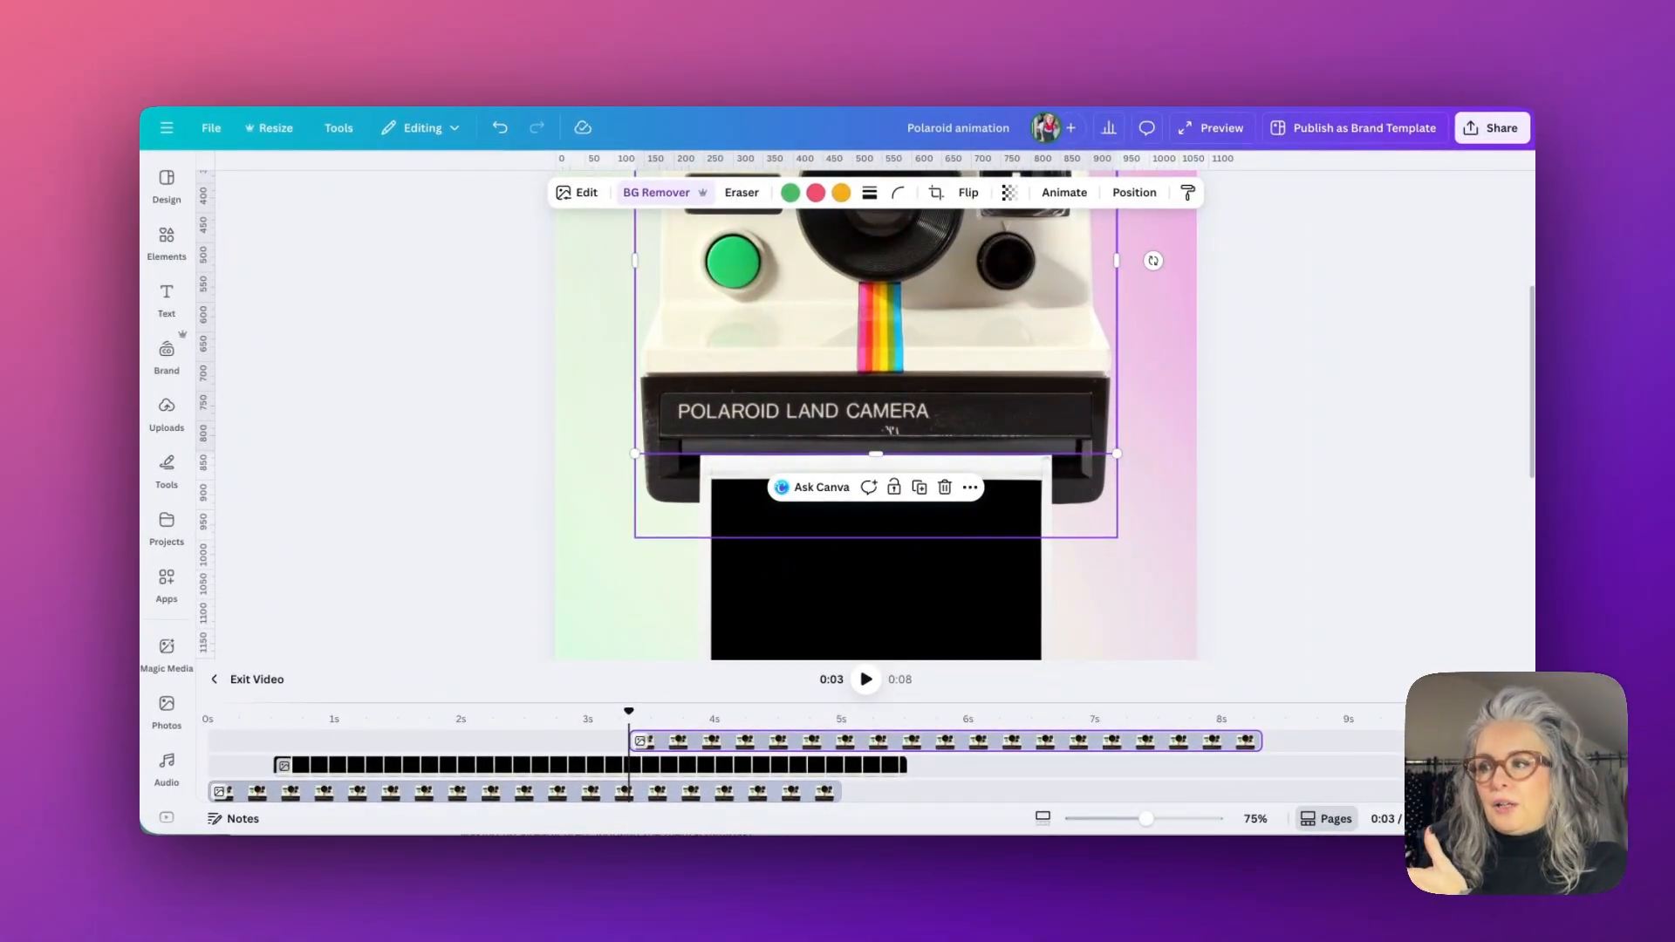
Duplicate the background gradient and align the copy exactly over the full page.
click(547, 416)
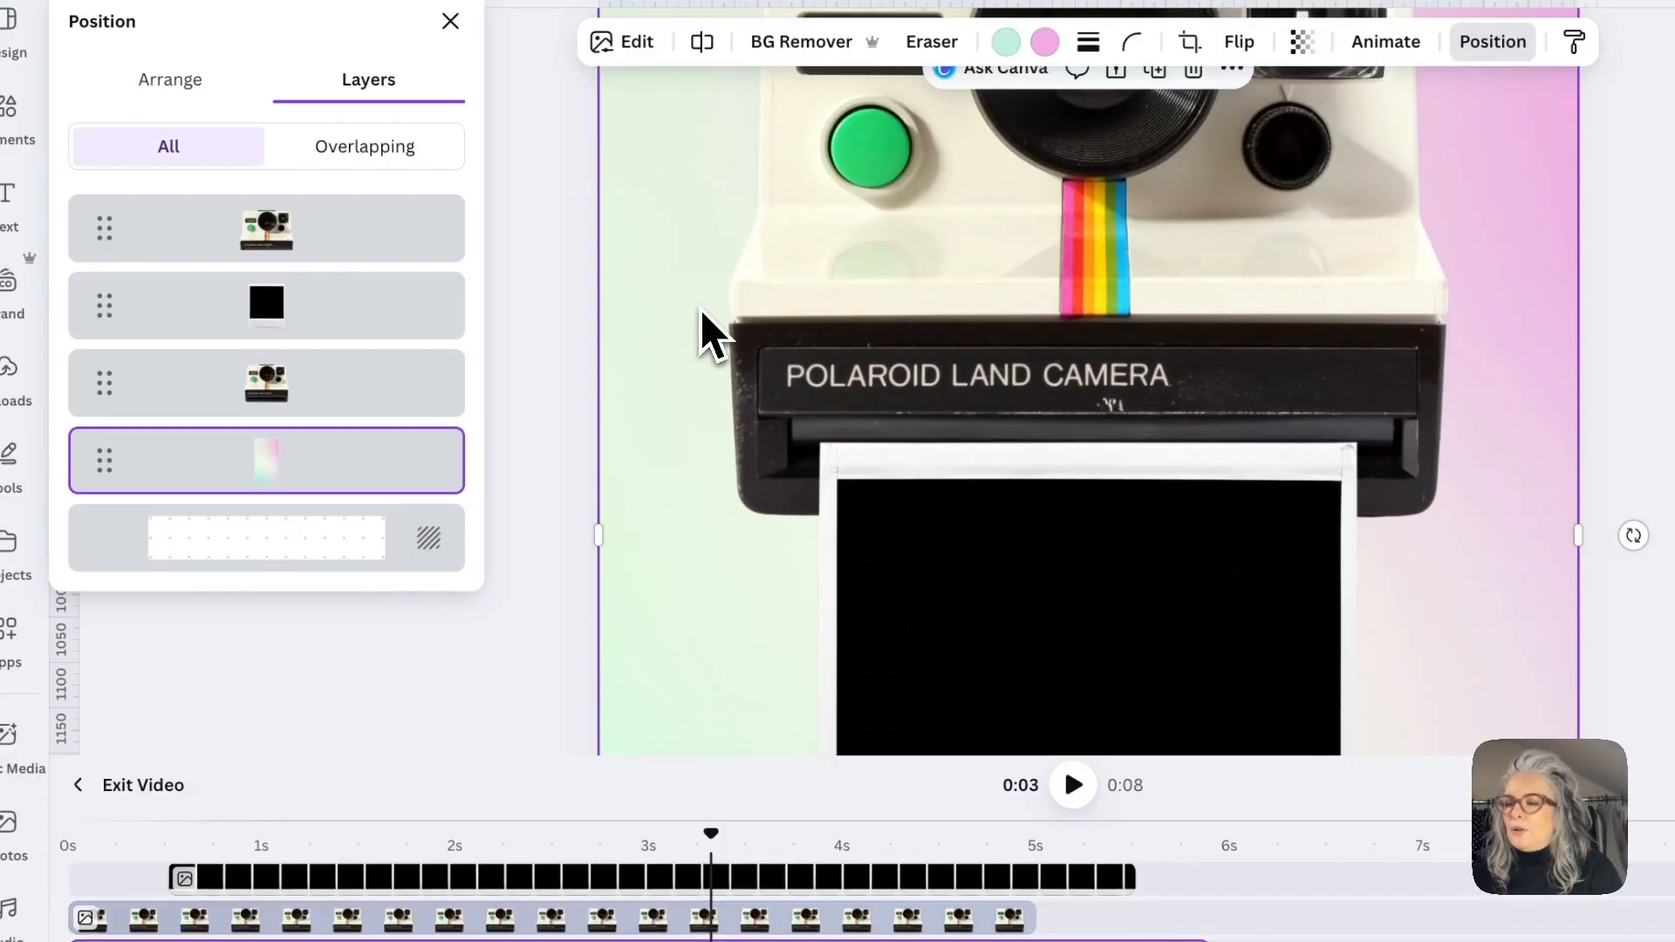
key(super+minus)
key(super+minus)
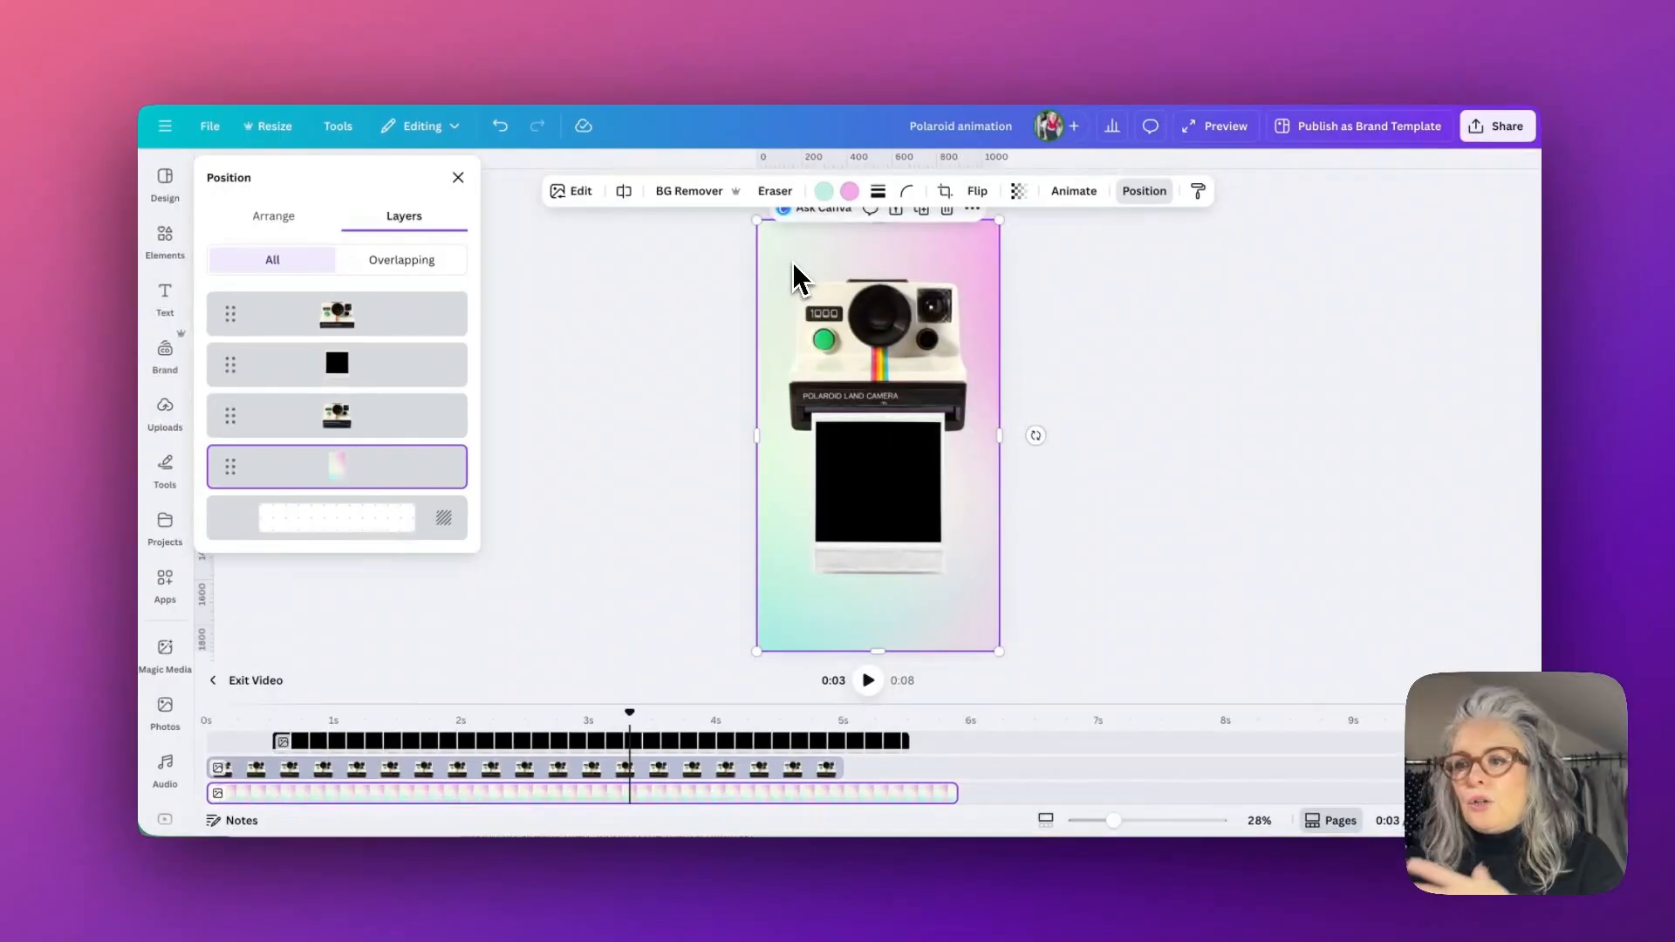
key(super+d)
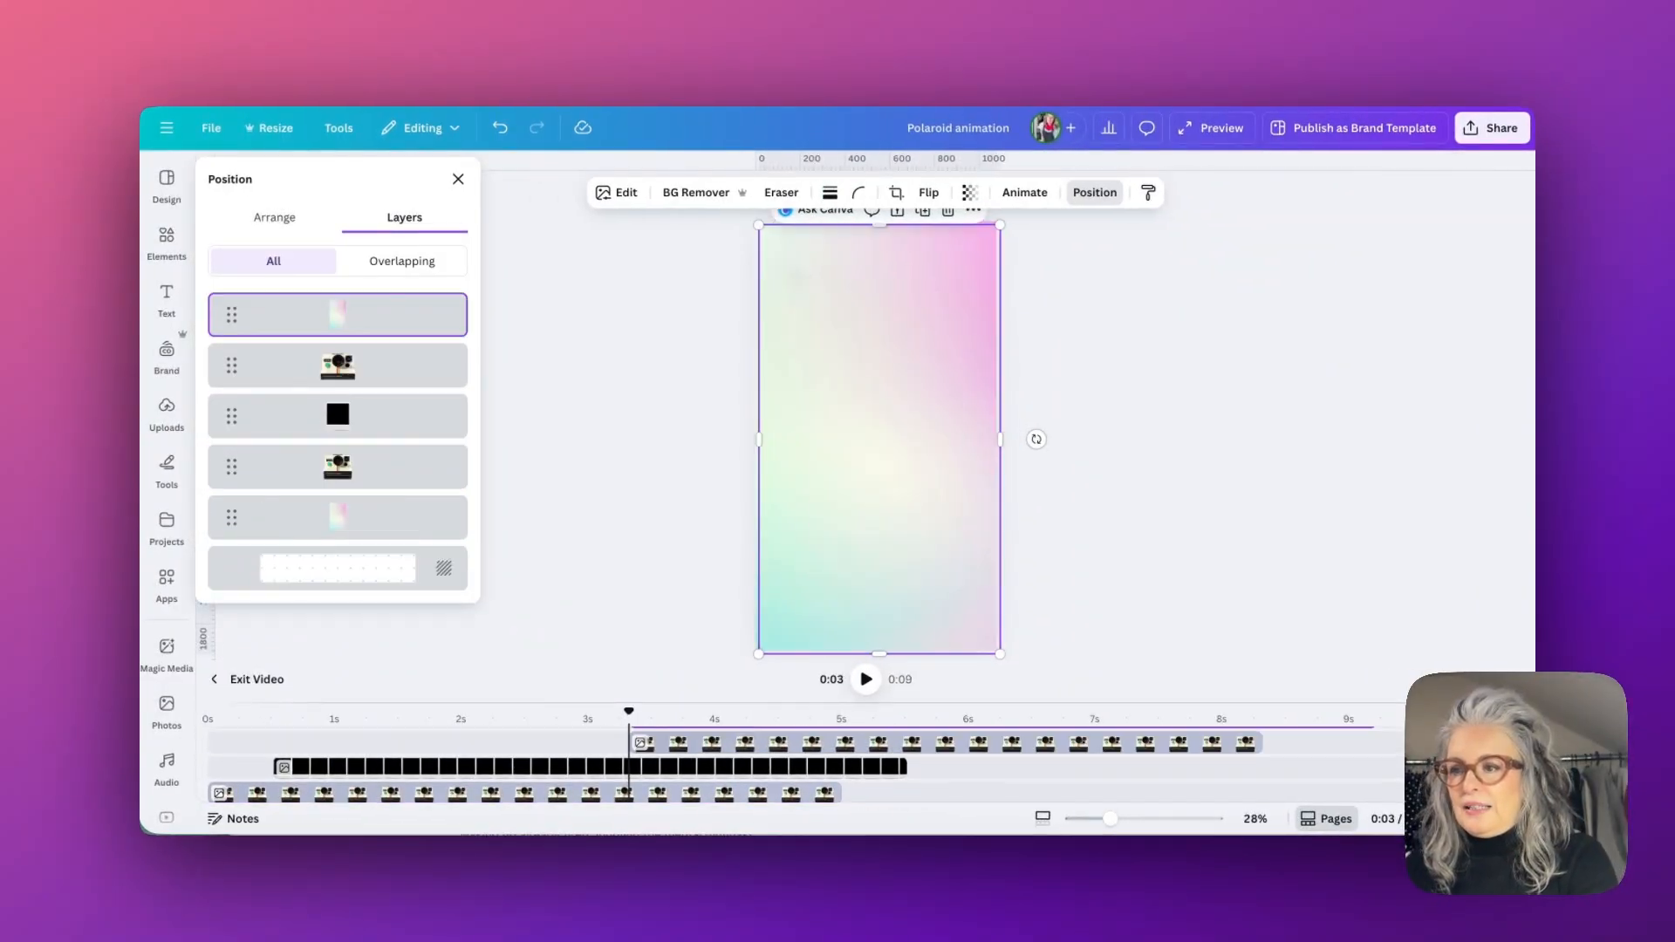
drag(792, 264, 759, 211)
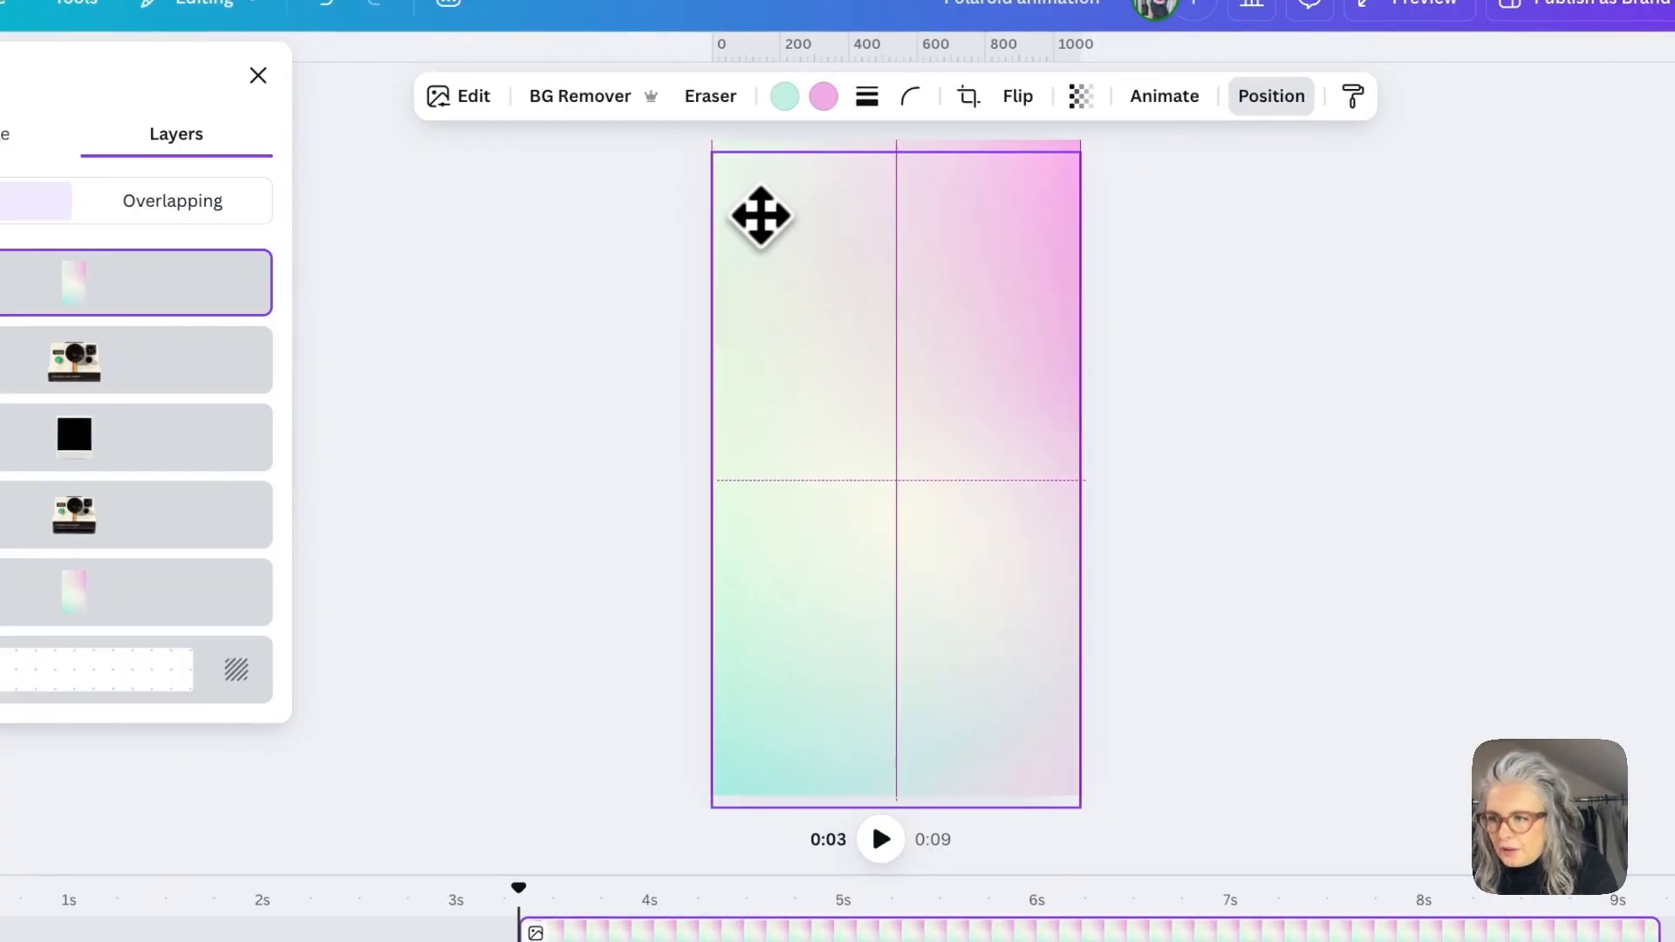
Crop the gradient copy from below so it covers only the page area above the camera's black front panel.
drag(901, 807, 887, 370)
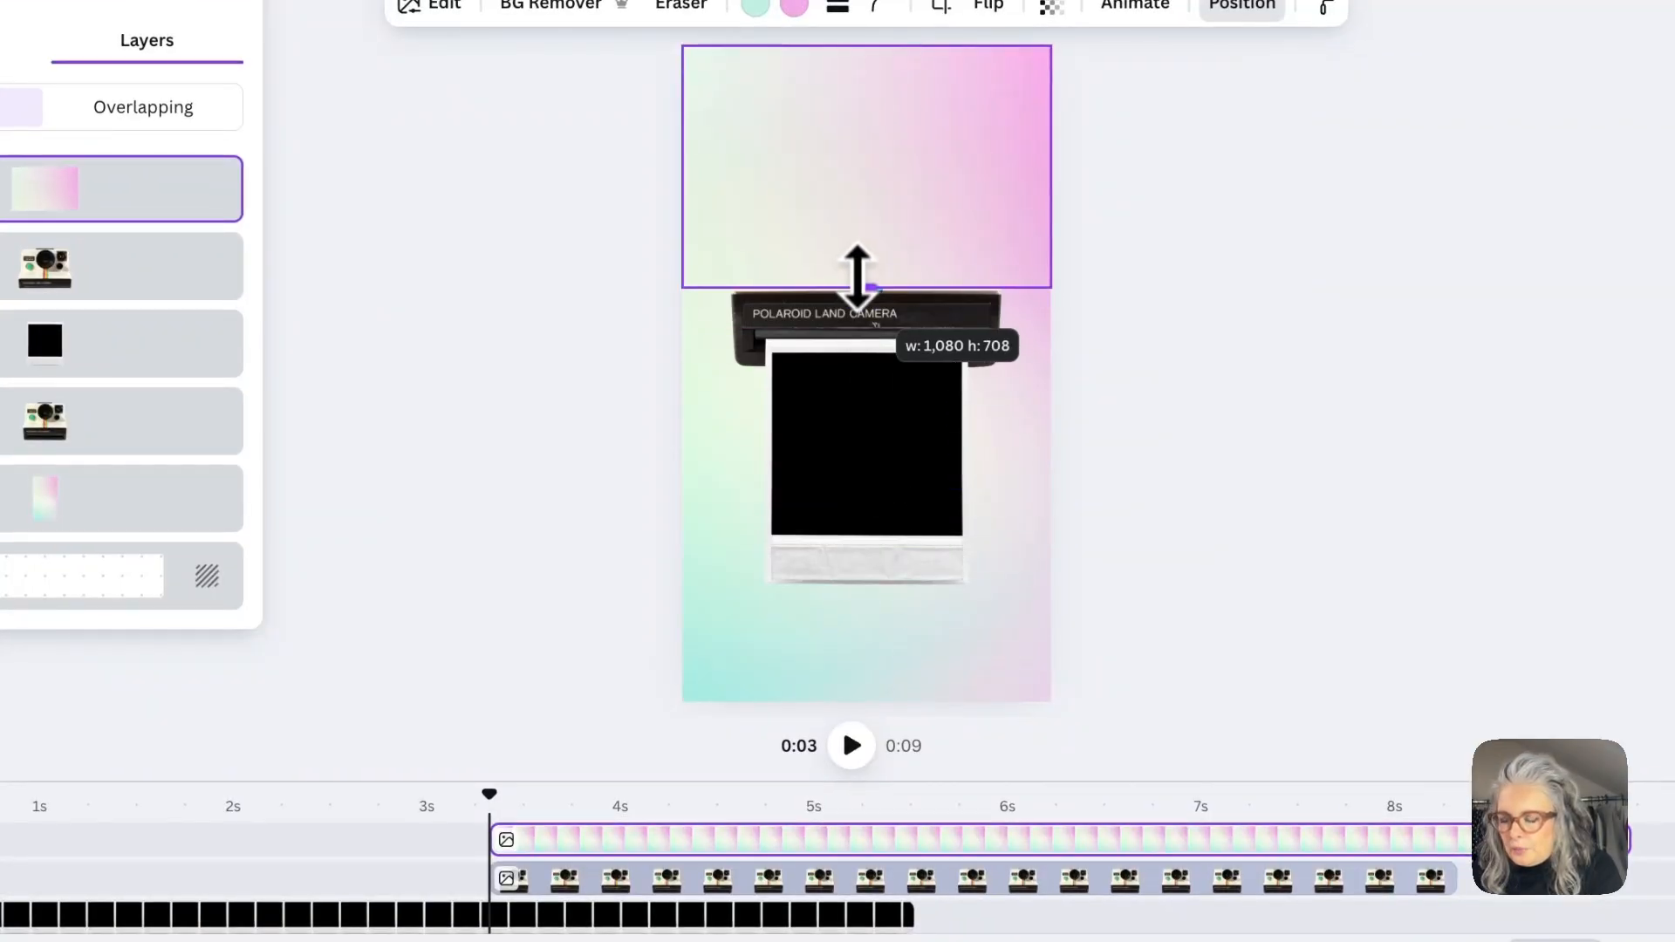
drag(857, 276, 858, 267)
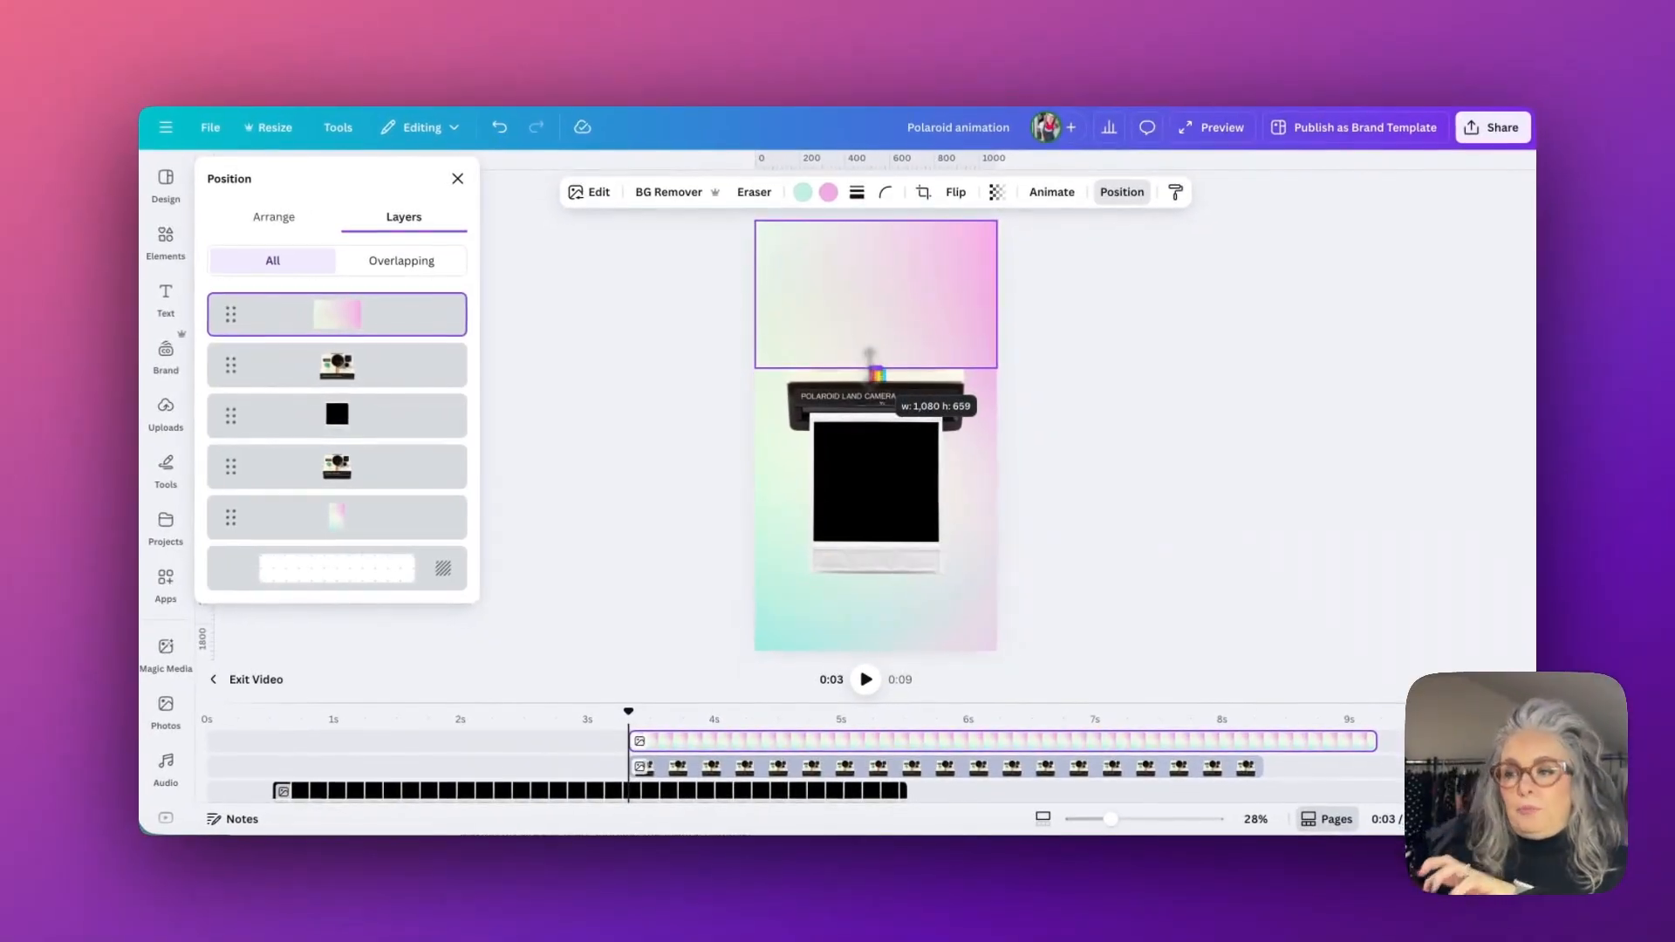
mouse_move(871, 370)
mouse_down()
mouse_move(864, 297)
mouse_move(871, 382)
mouse_up()
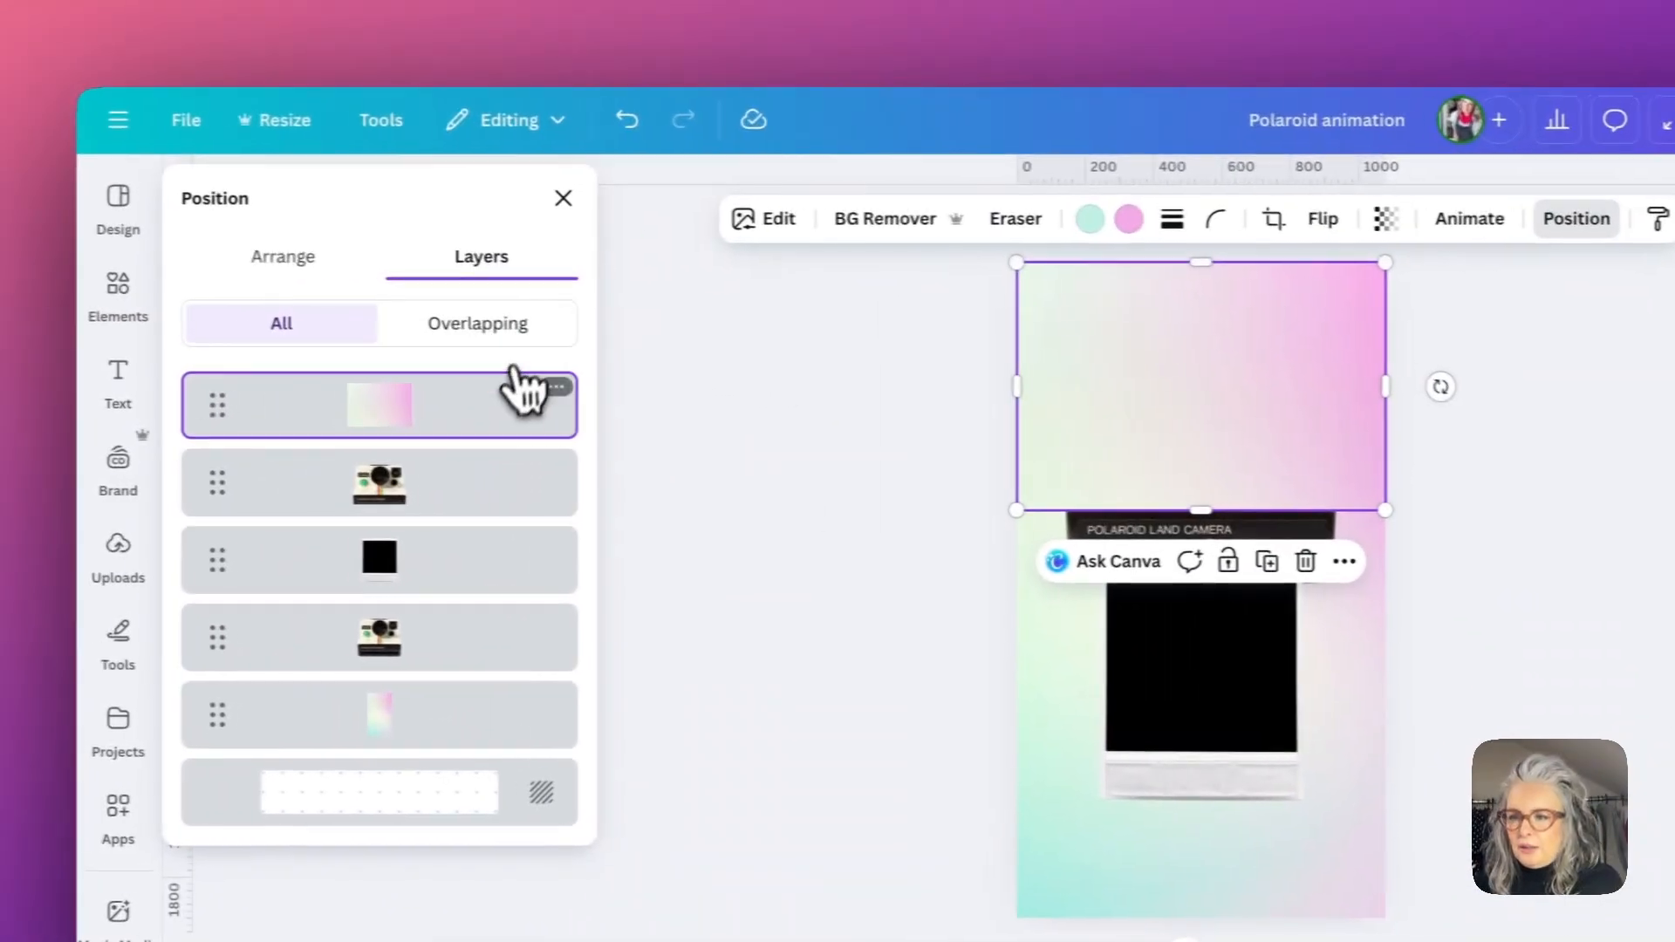
Reorder the layers so the cropped gradient lies between the cropped camera copy and the black print.
drag(323, 375, 282, 472)
drag(512, 483, 486, 493)
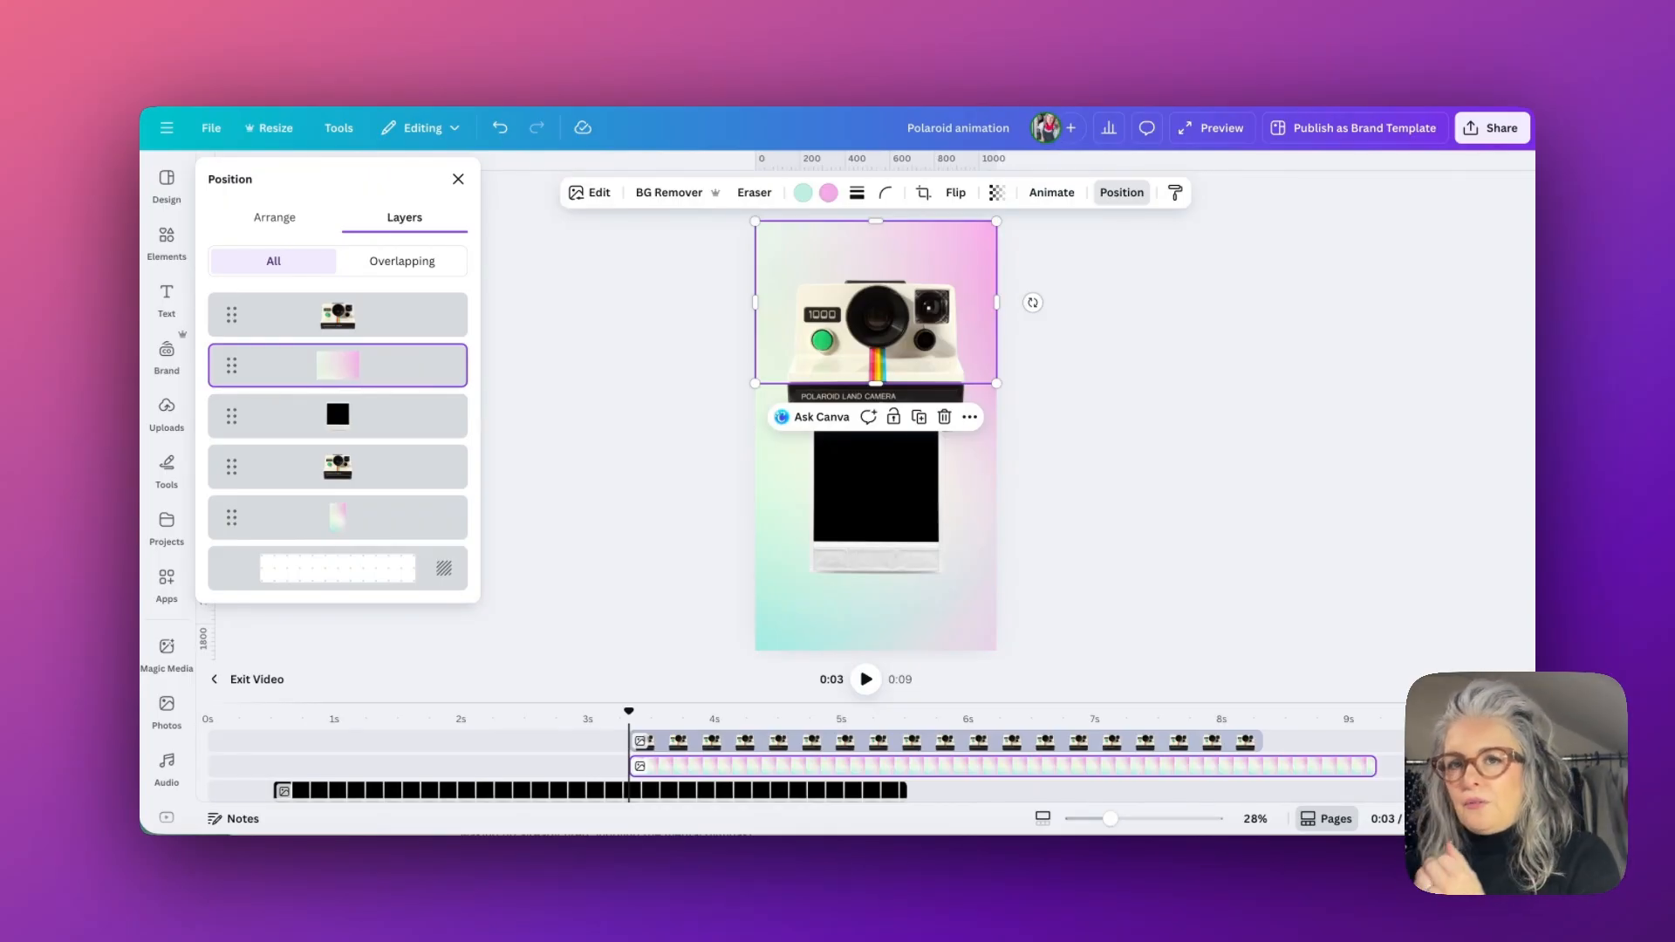
click(711, 451)
Enlarge the timeline area and move the print, cropped gradient and camera copy clips to start at 0 s.
drag(759, 703, 726, 394)
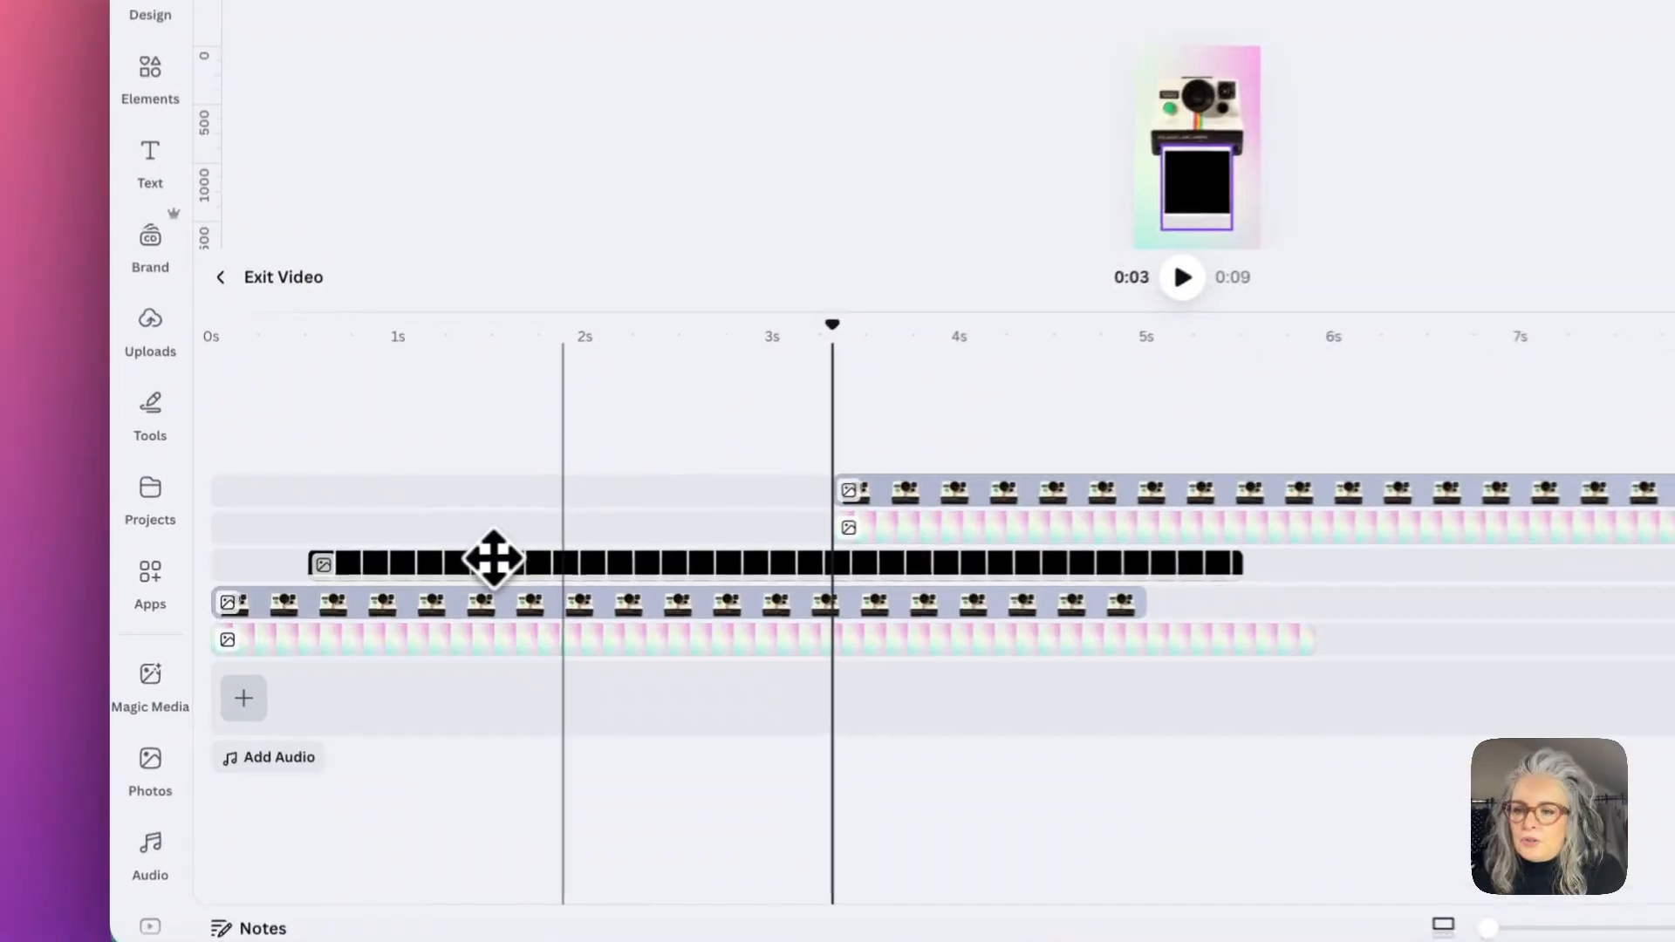
drag(401, 569, 478, 565)
click(477, 567)
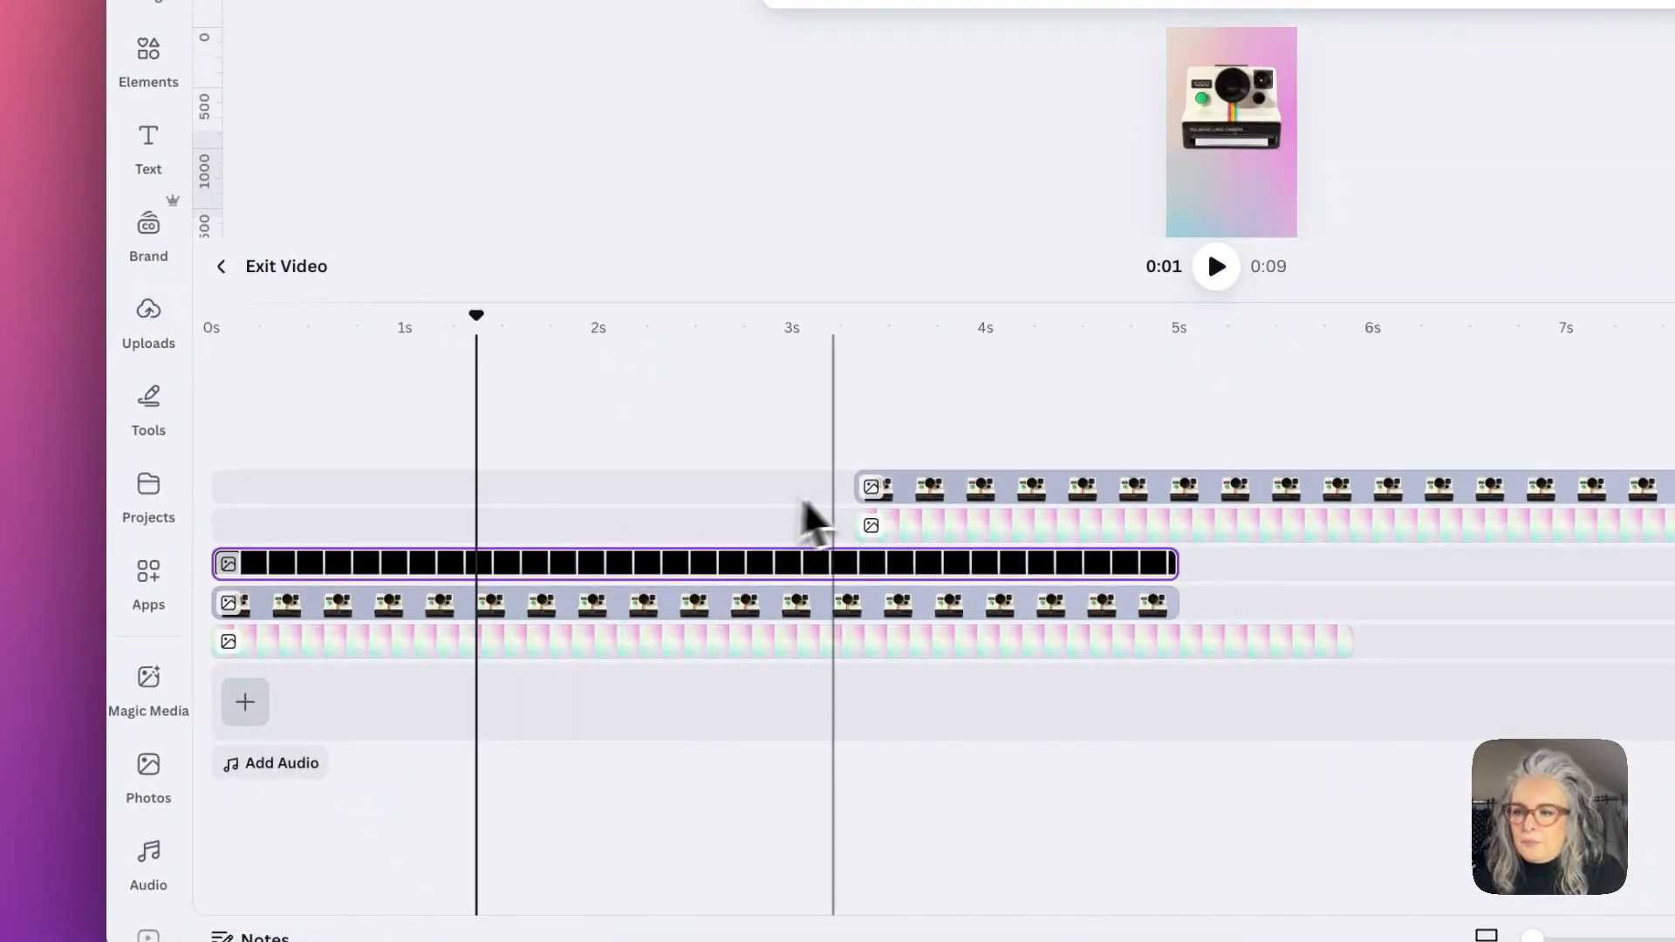
drag(931, 534, 297, 523)
drag(889, 485, 311, 471)
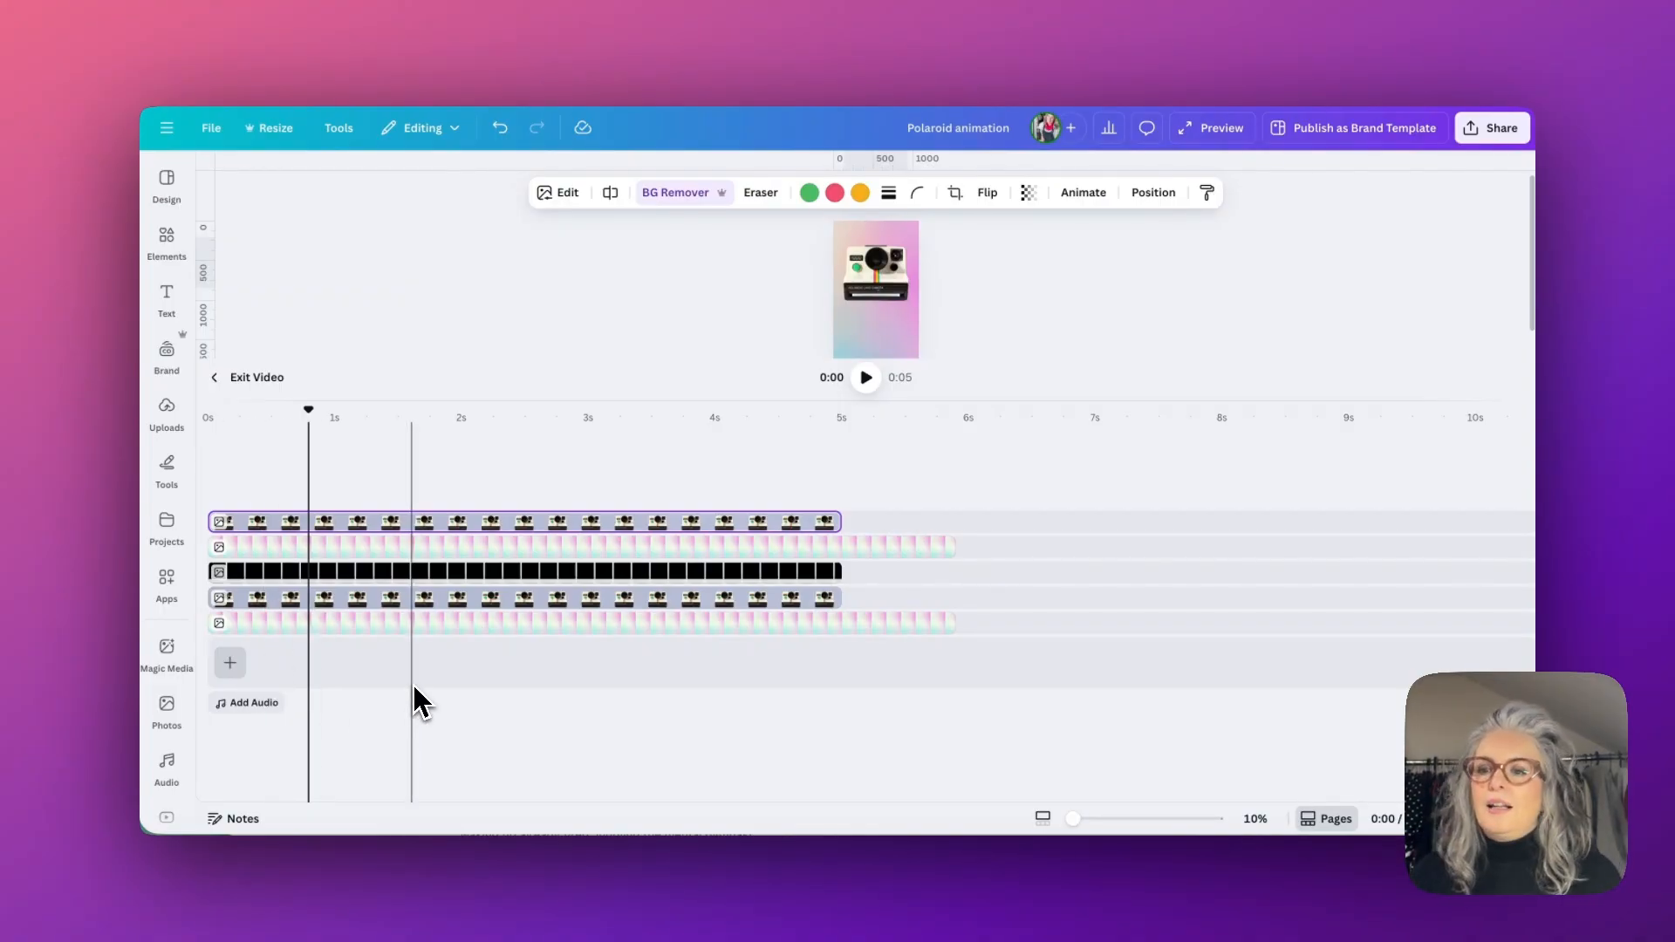
Add a blank scene to the main video track and trim it to 1.5 s.
click(229, 662)
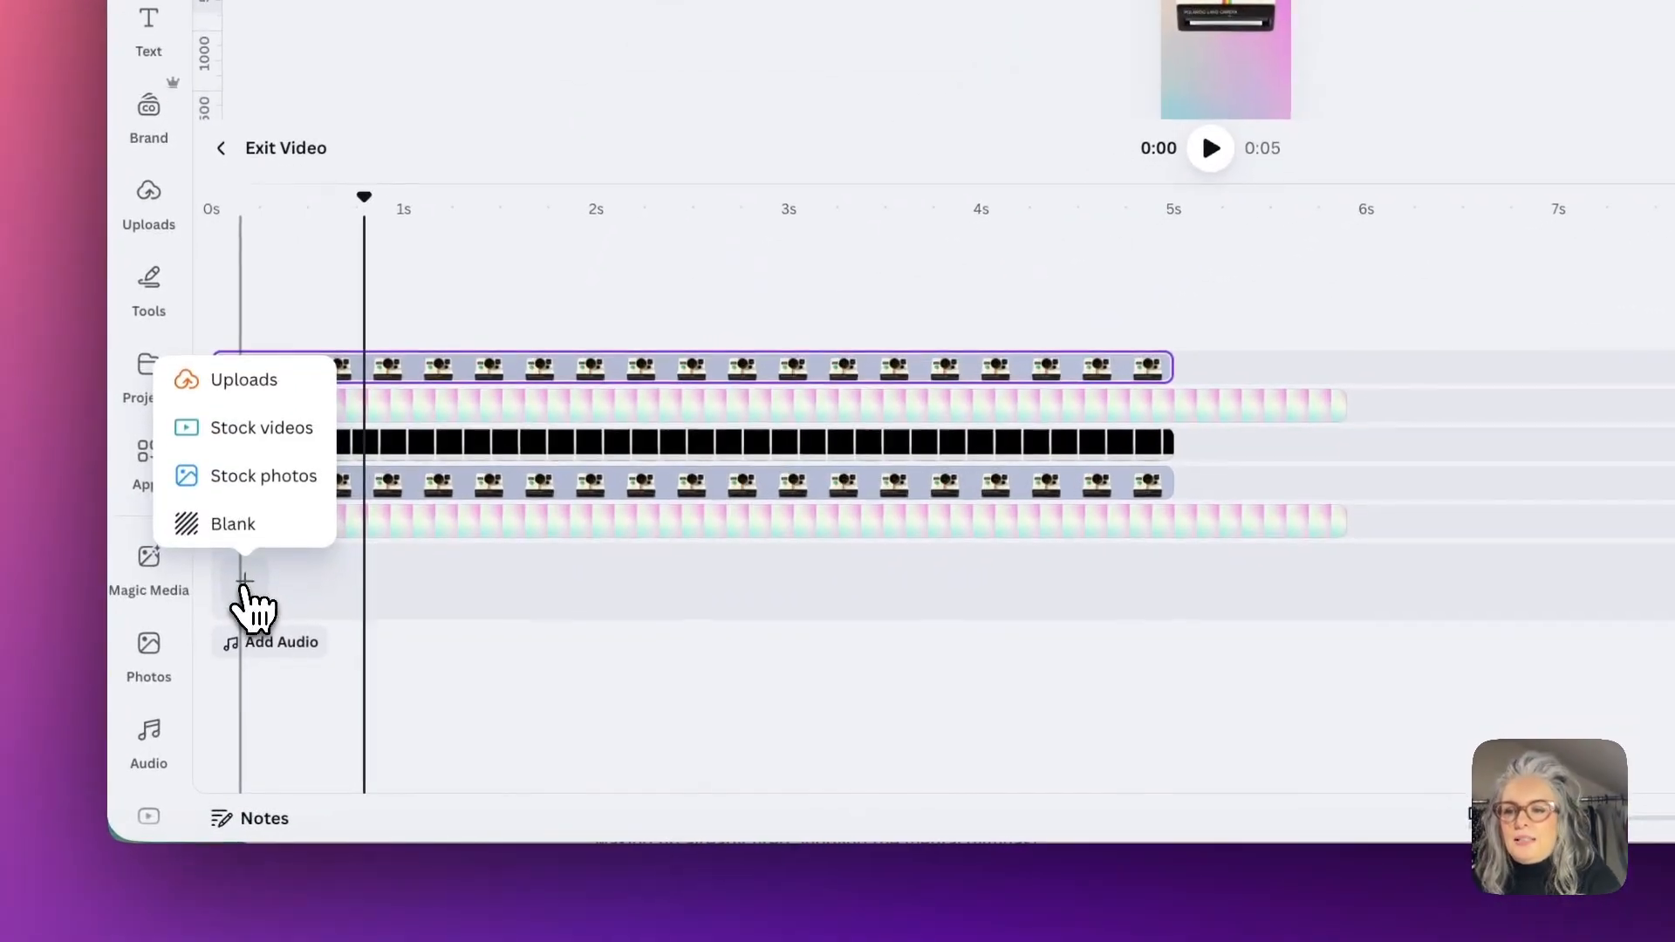
click(248, 538)
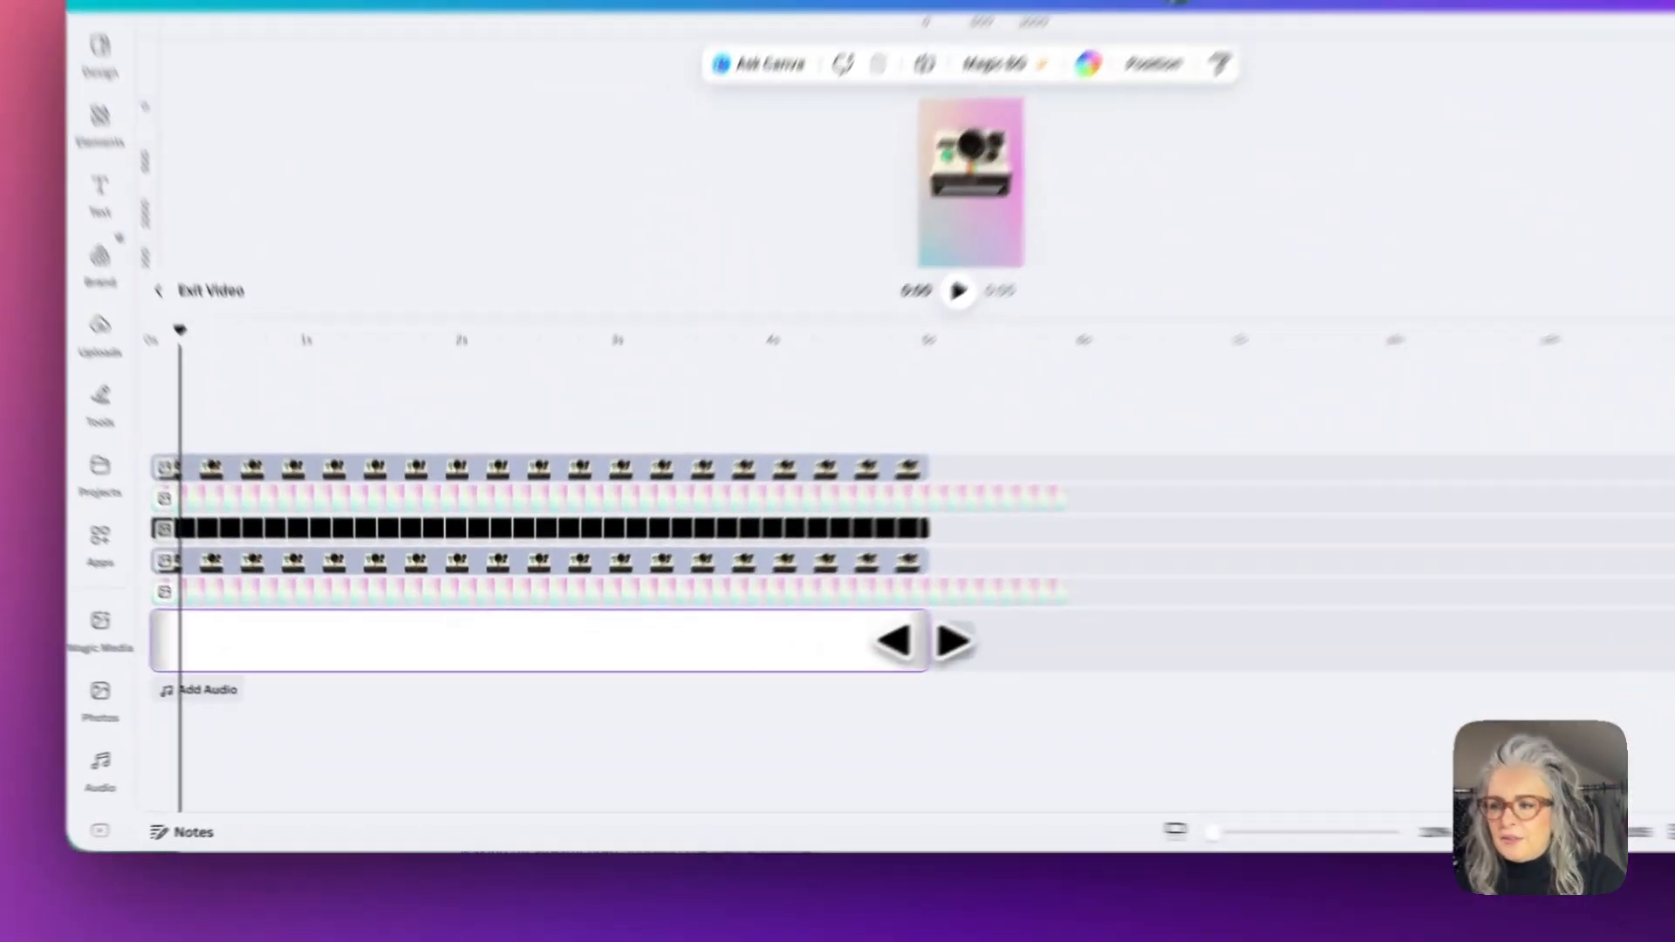
drag(841, 663, 749, 663)
drag(869, 612, 538, 611)
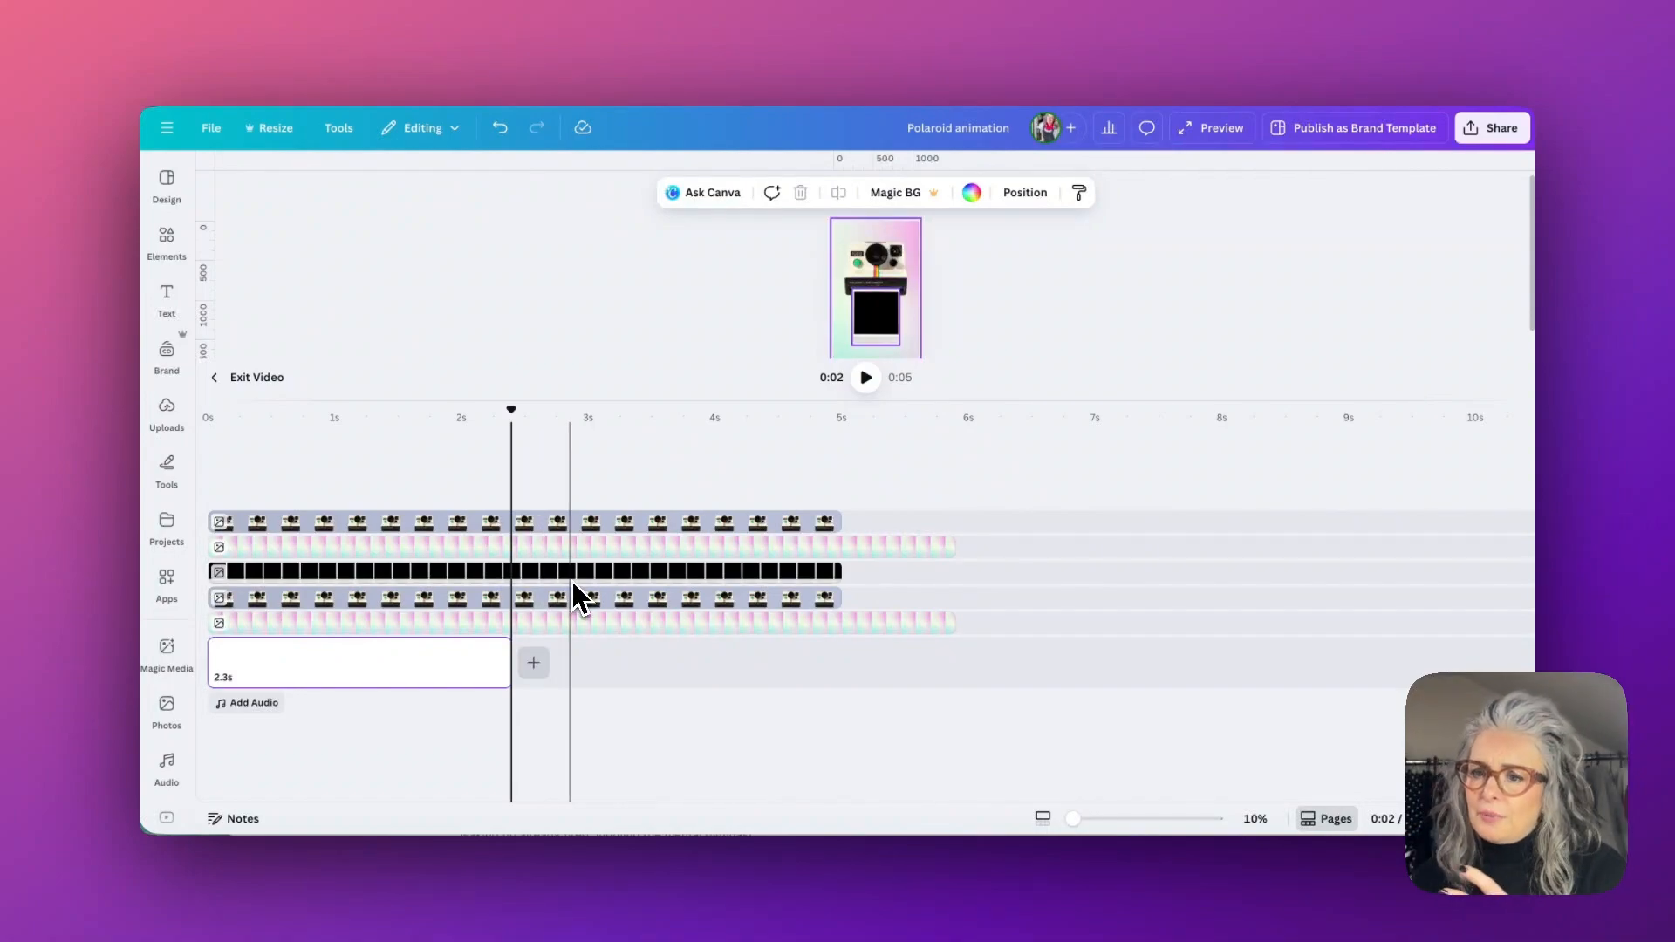
drag(504, 690, 336, 669)
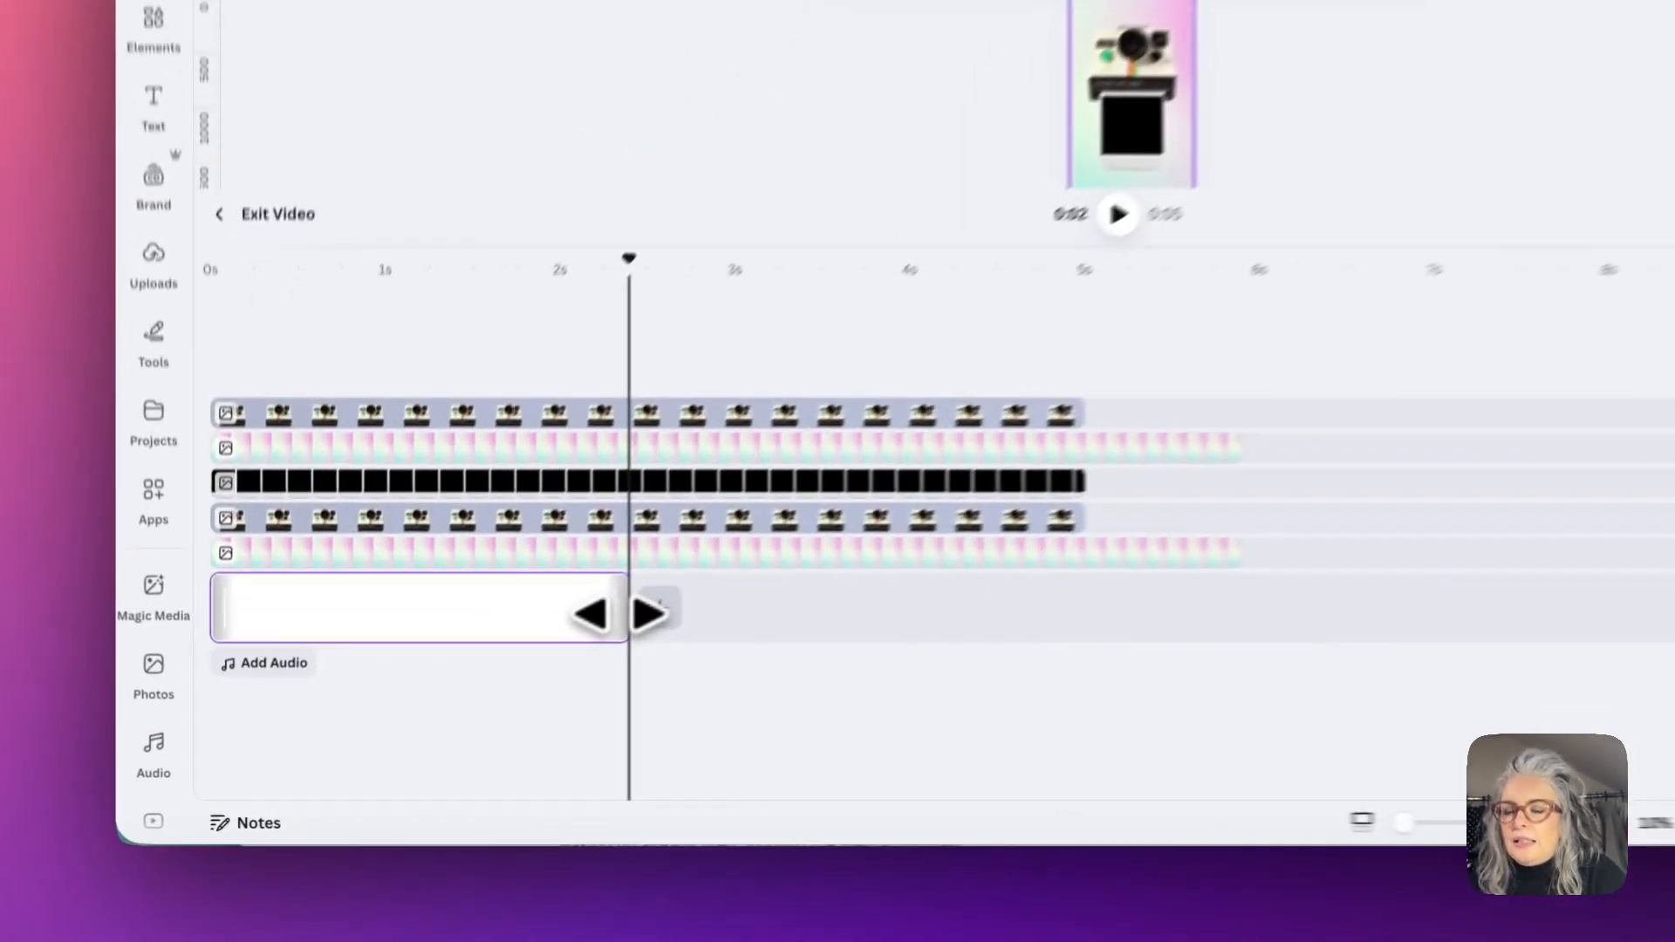
drag(402, 594, 513, 582)
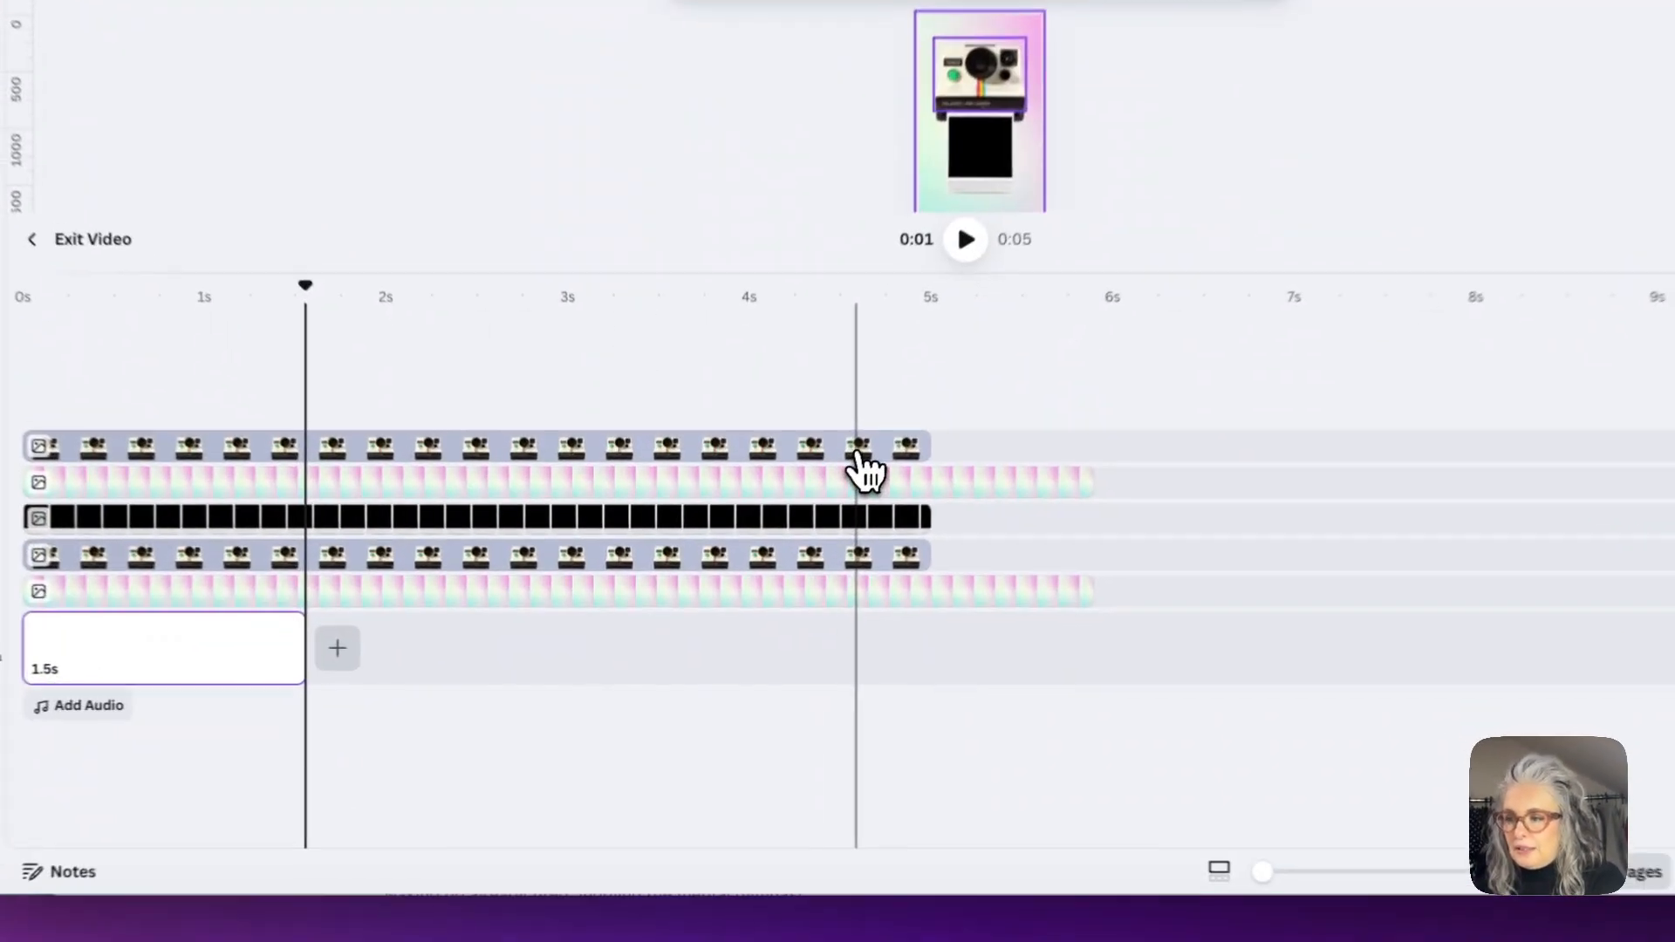
Extend both camera clips to end level with the gradient clips, and select the black print's clip.
click(790, 522)
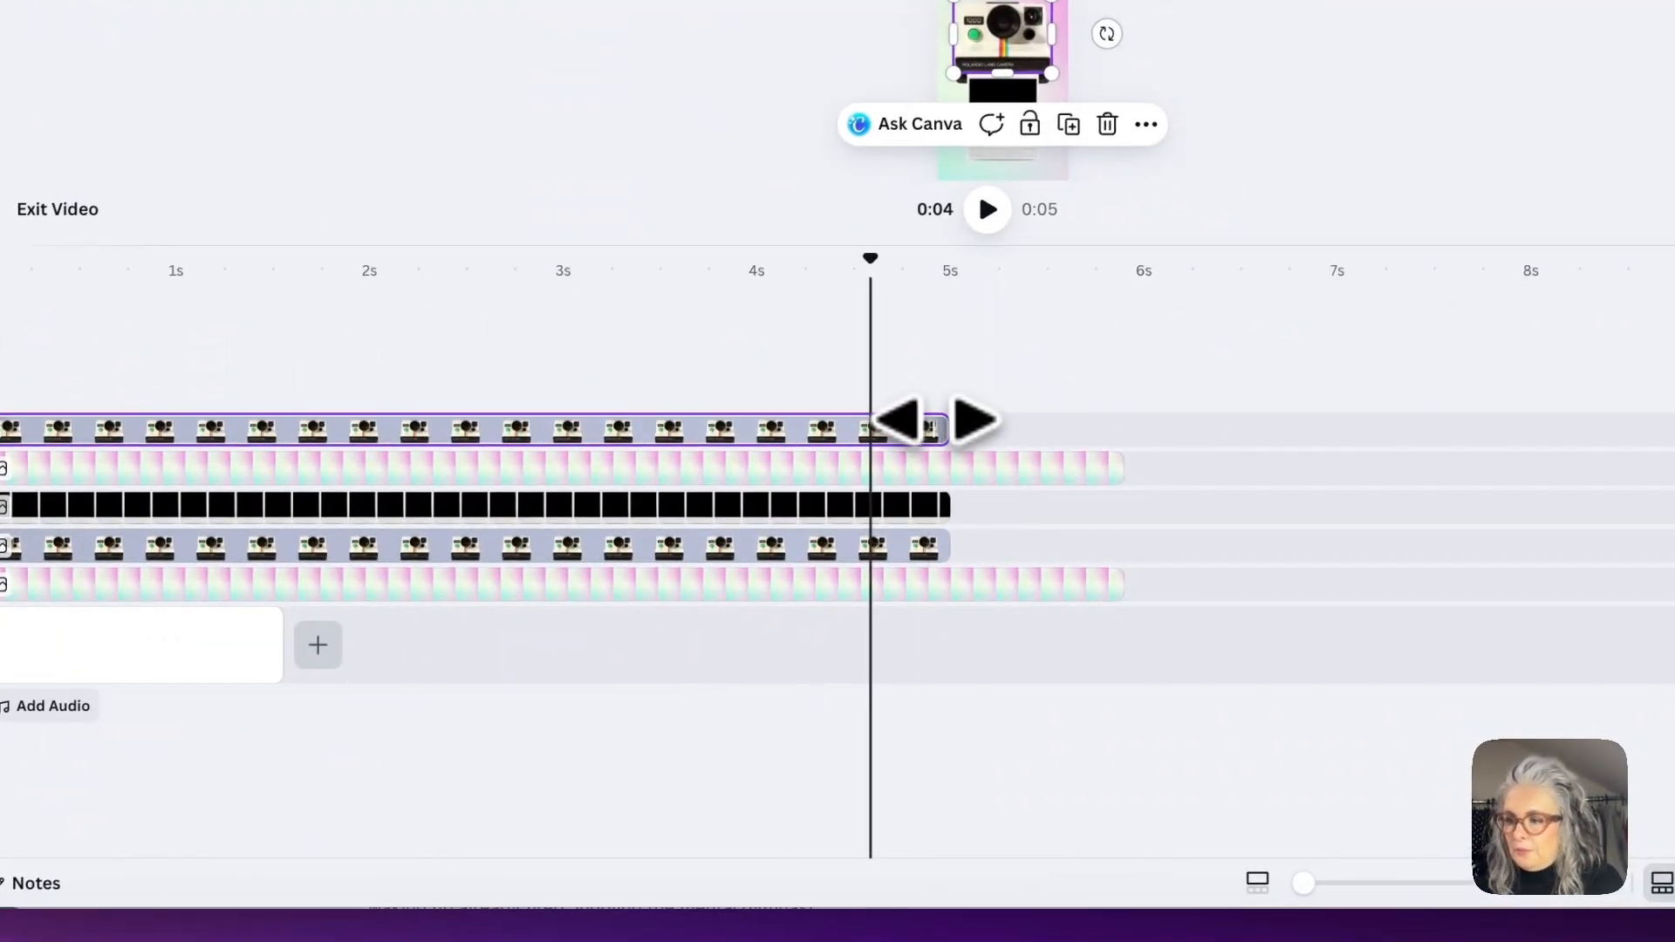
drag(940, 421, 1029, 416)
drag(1029, 415, 1115, 416)
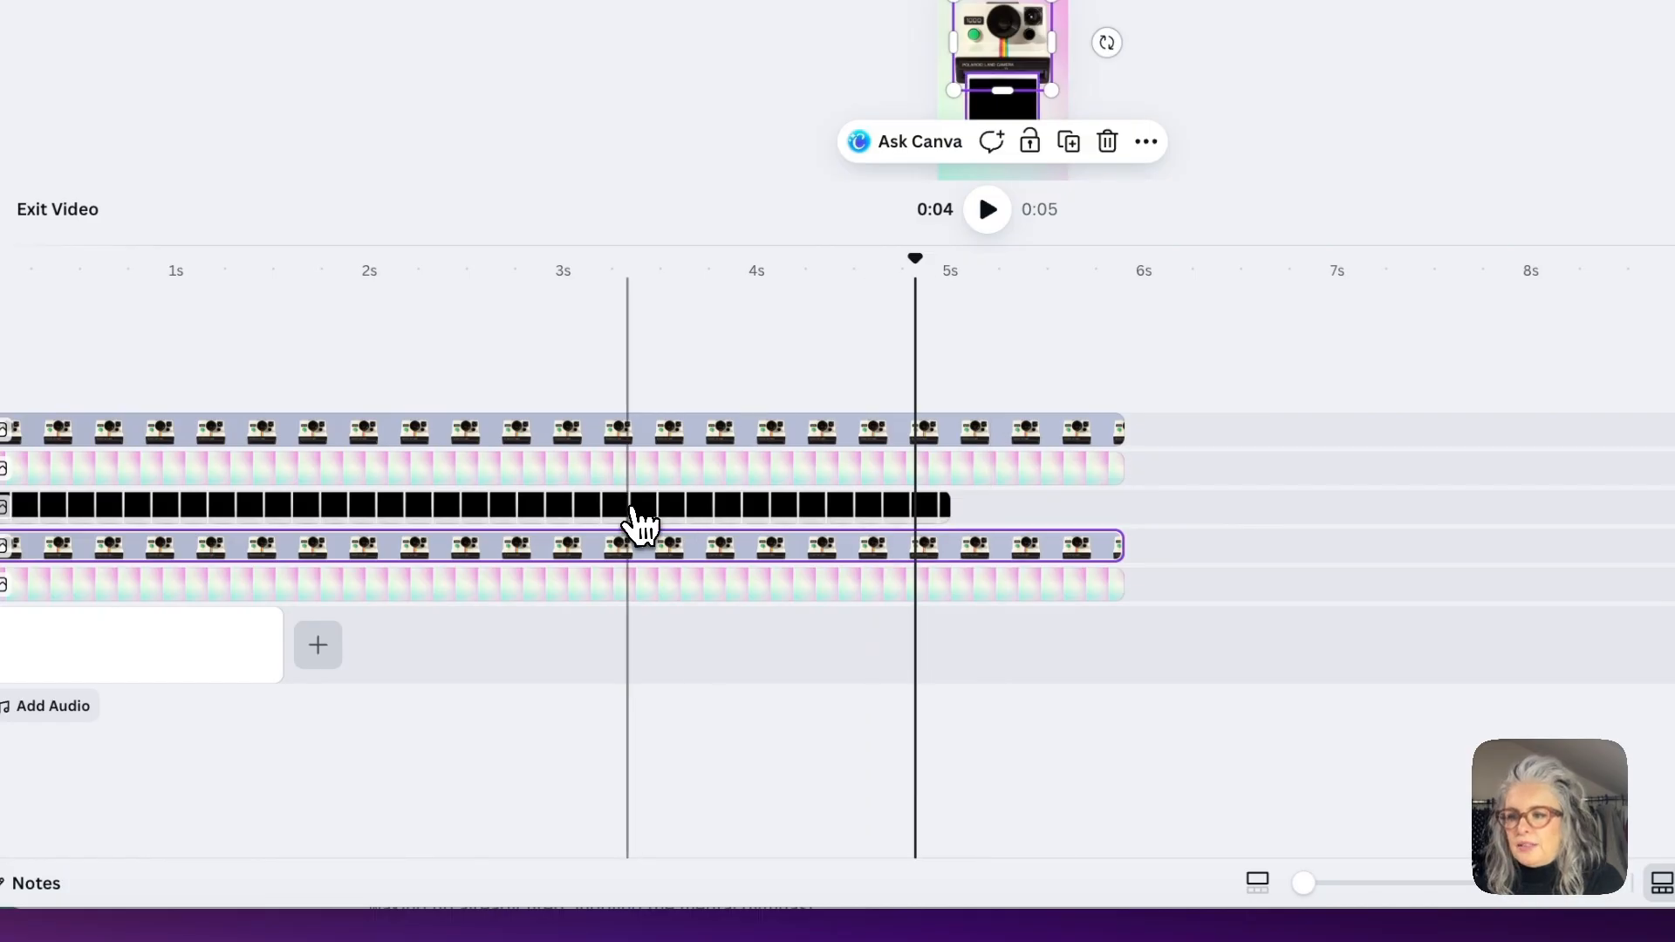
click(635, 510)
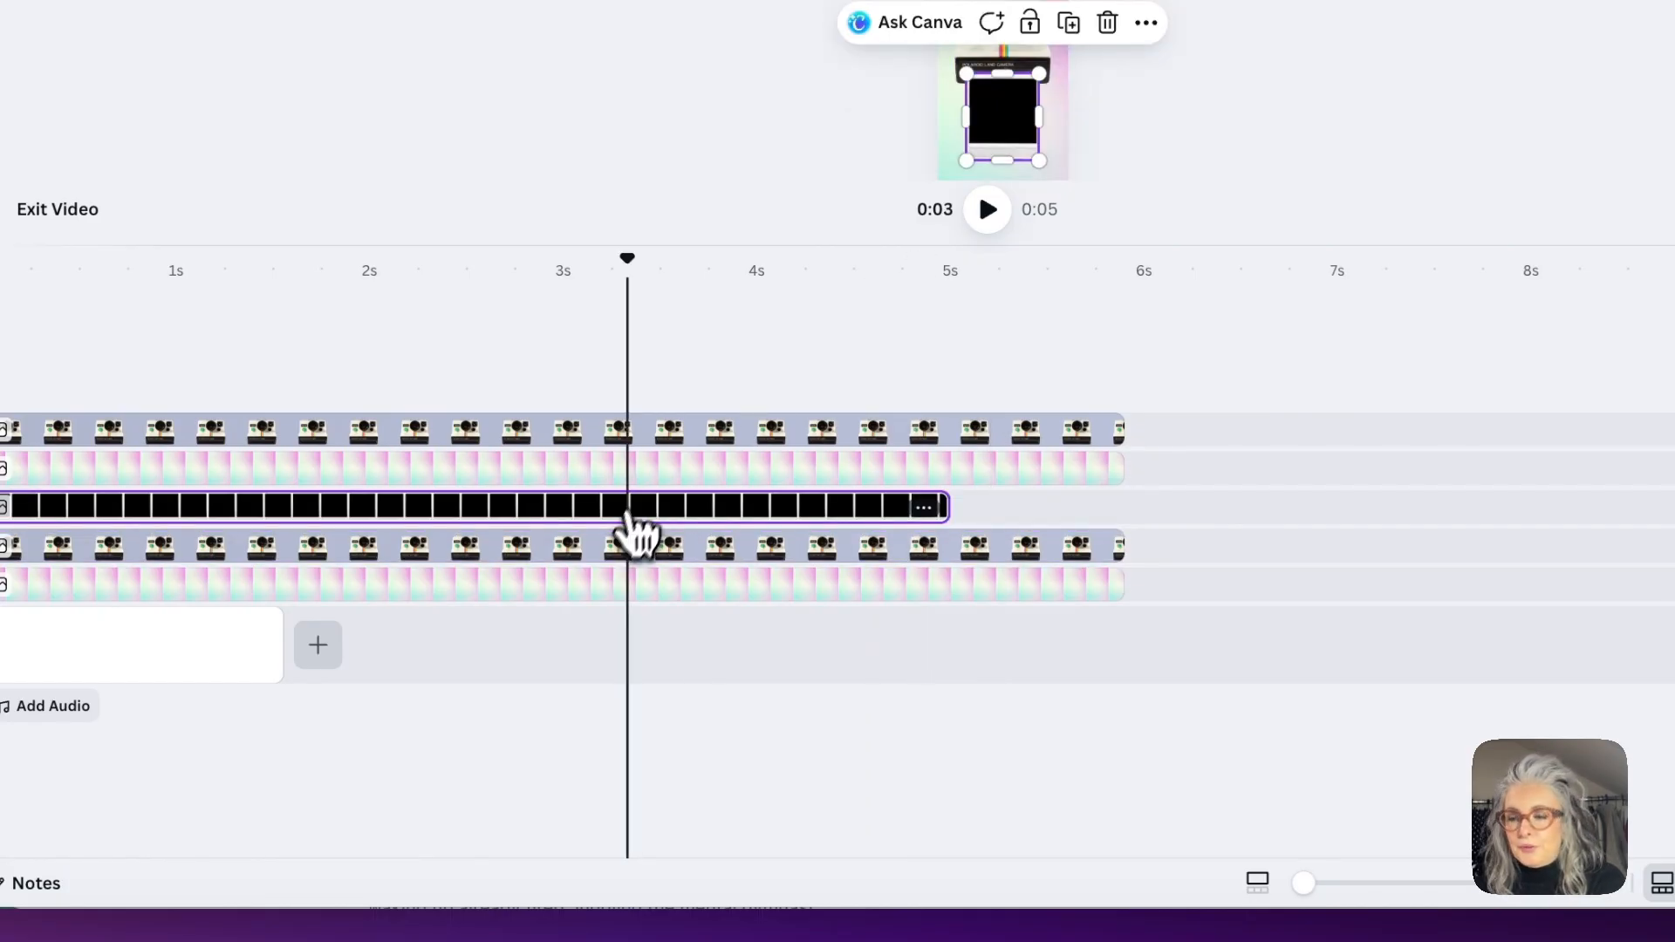
Add a second blank scene after the first and trim it to 4.3 s, level with the gradient clips' end.
click(318, 645)
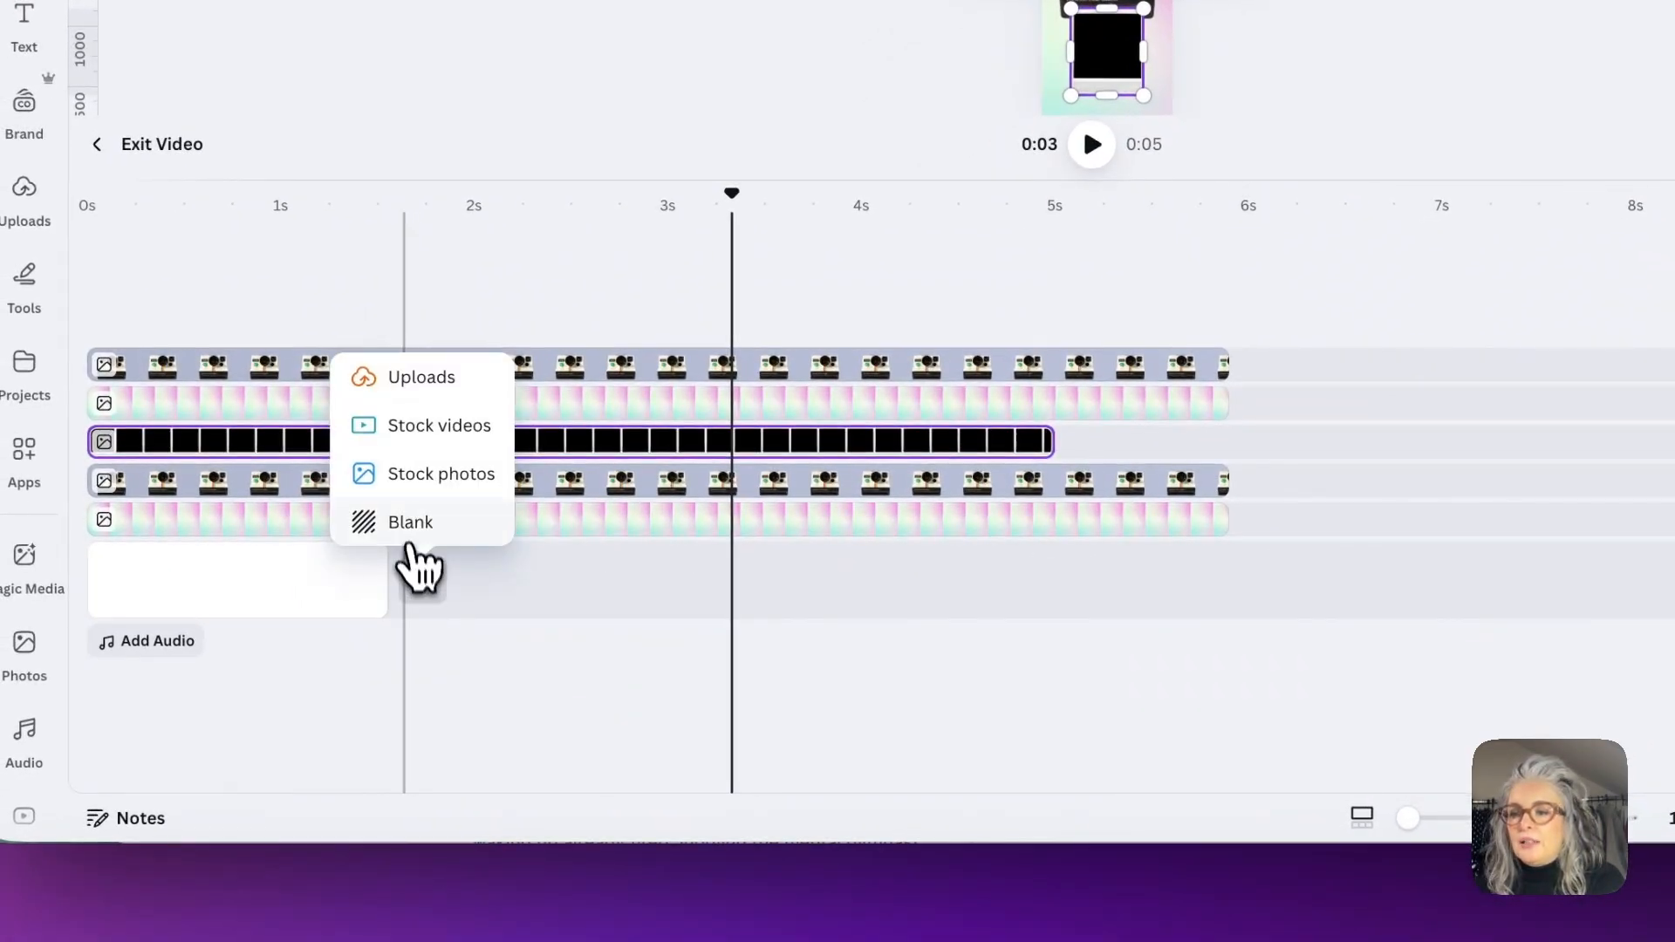
click(409, 531)
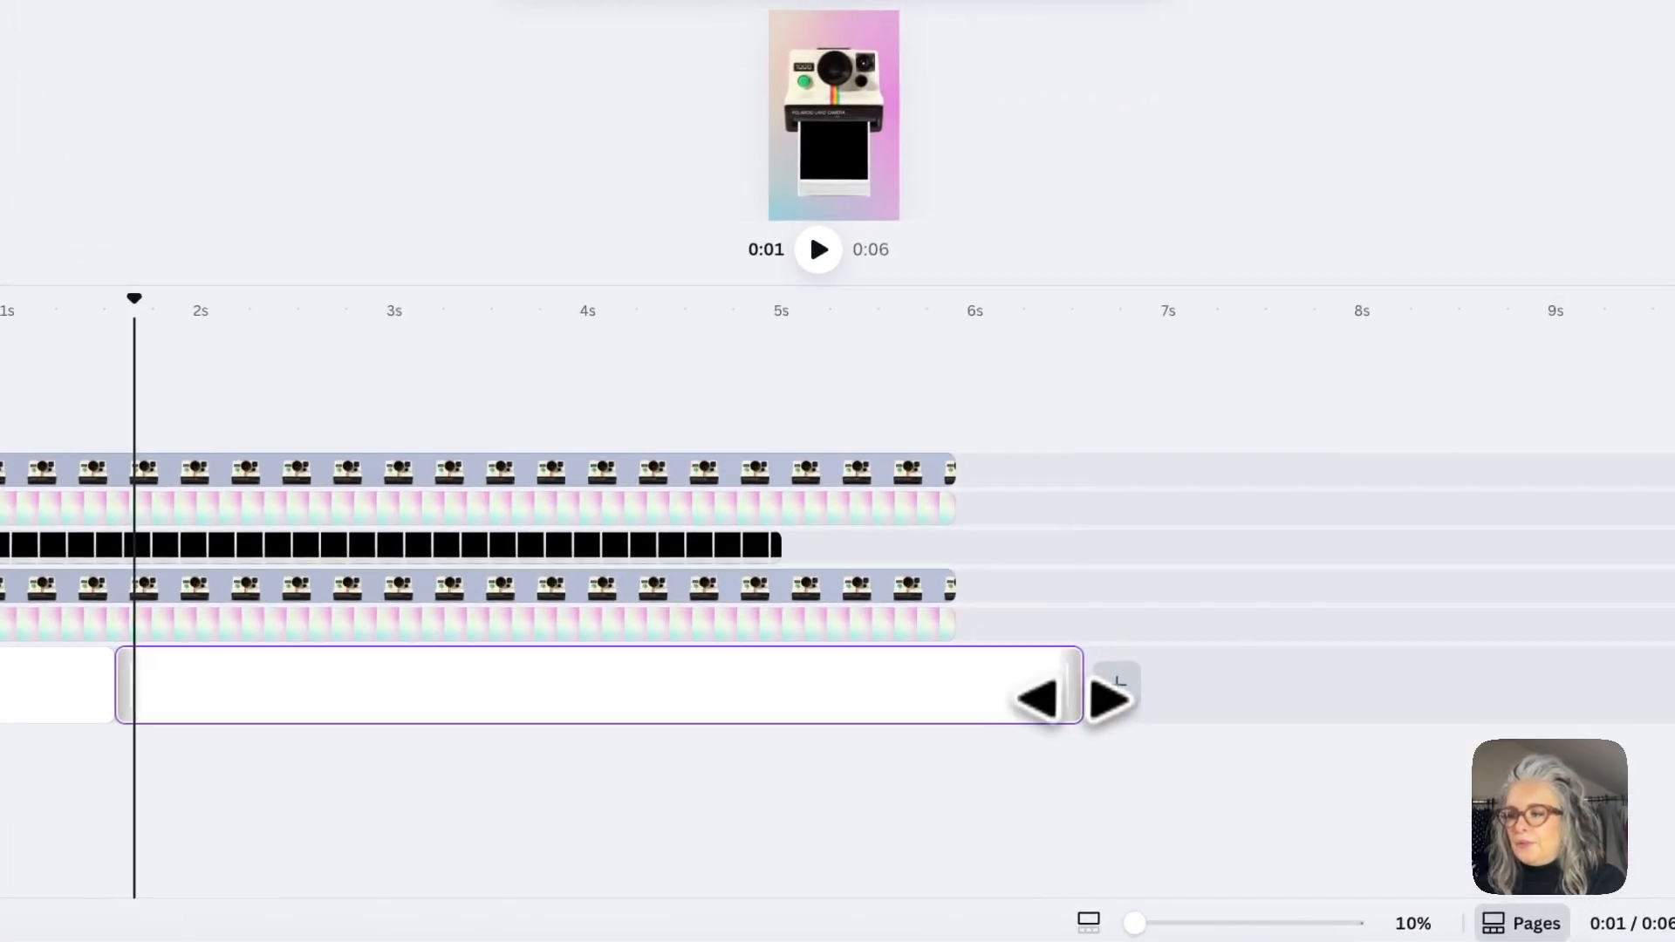
drag(1073, 698, 956, 699)
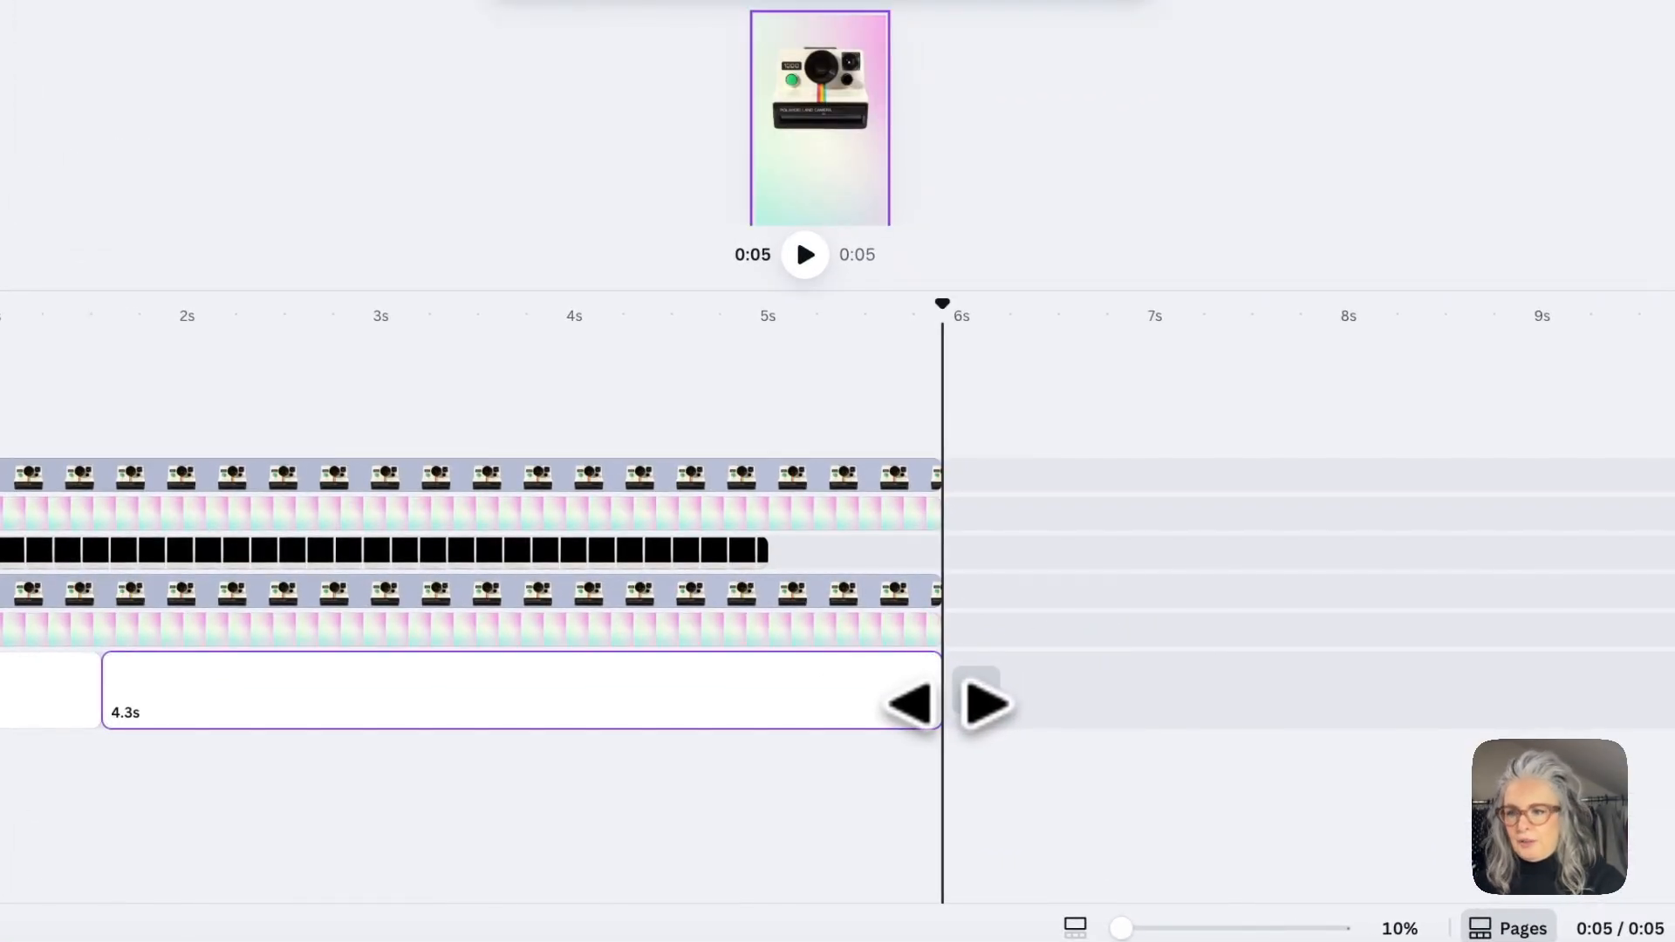
Shrink the timeline area and move the black print up behind the camera, leaving only its white bottom edge in the slot.
drag(935, 291, 935, 534)
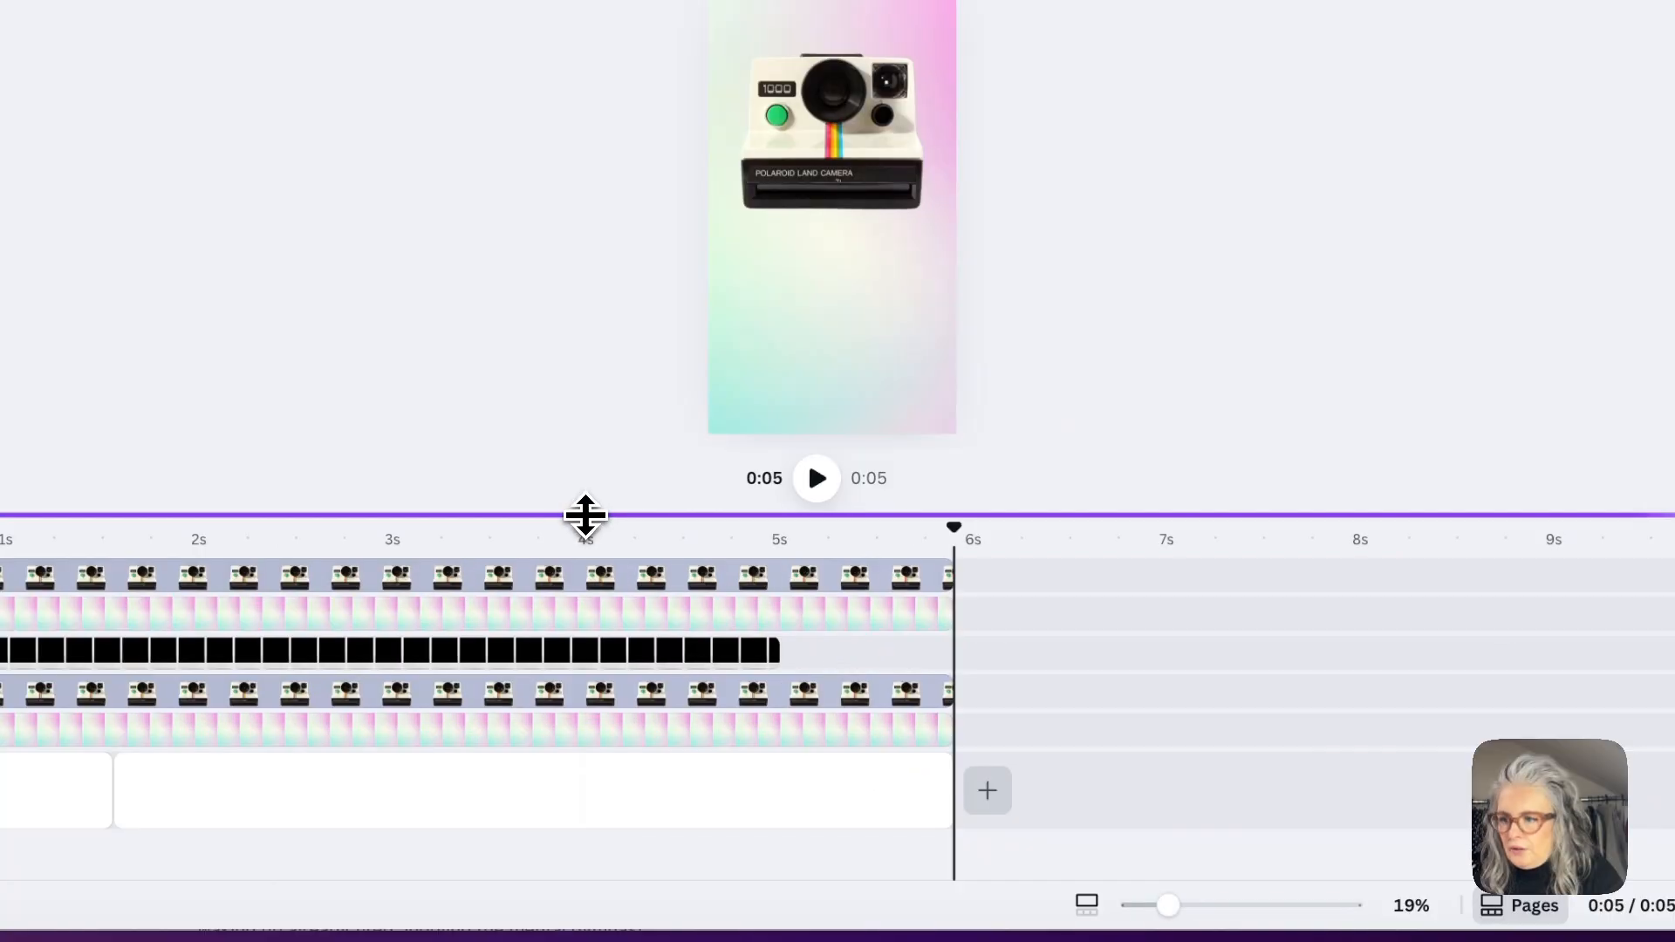
drag(717, 564, 702, 722)
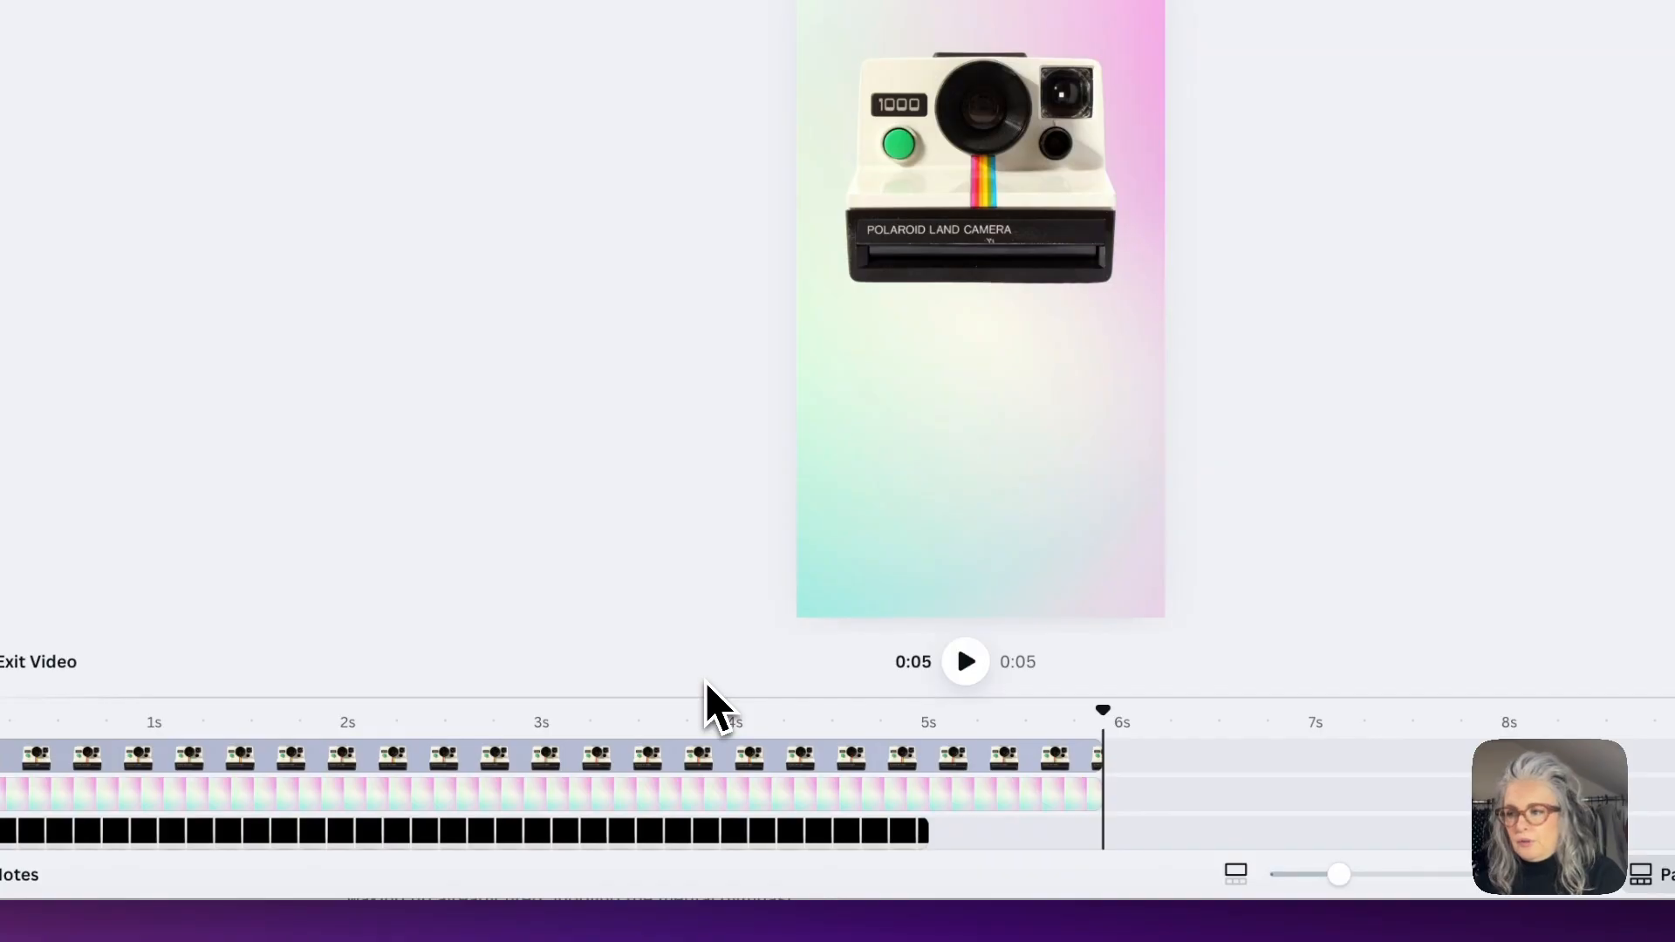
click(996, 328)
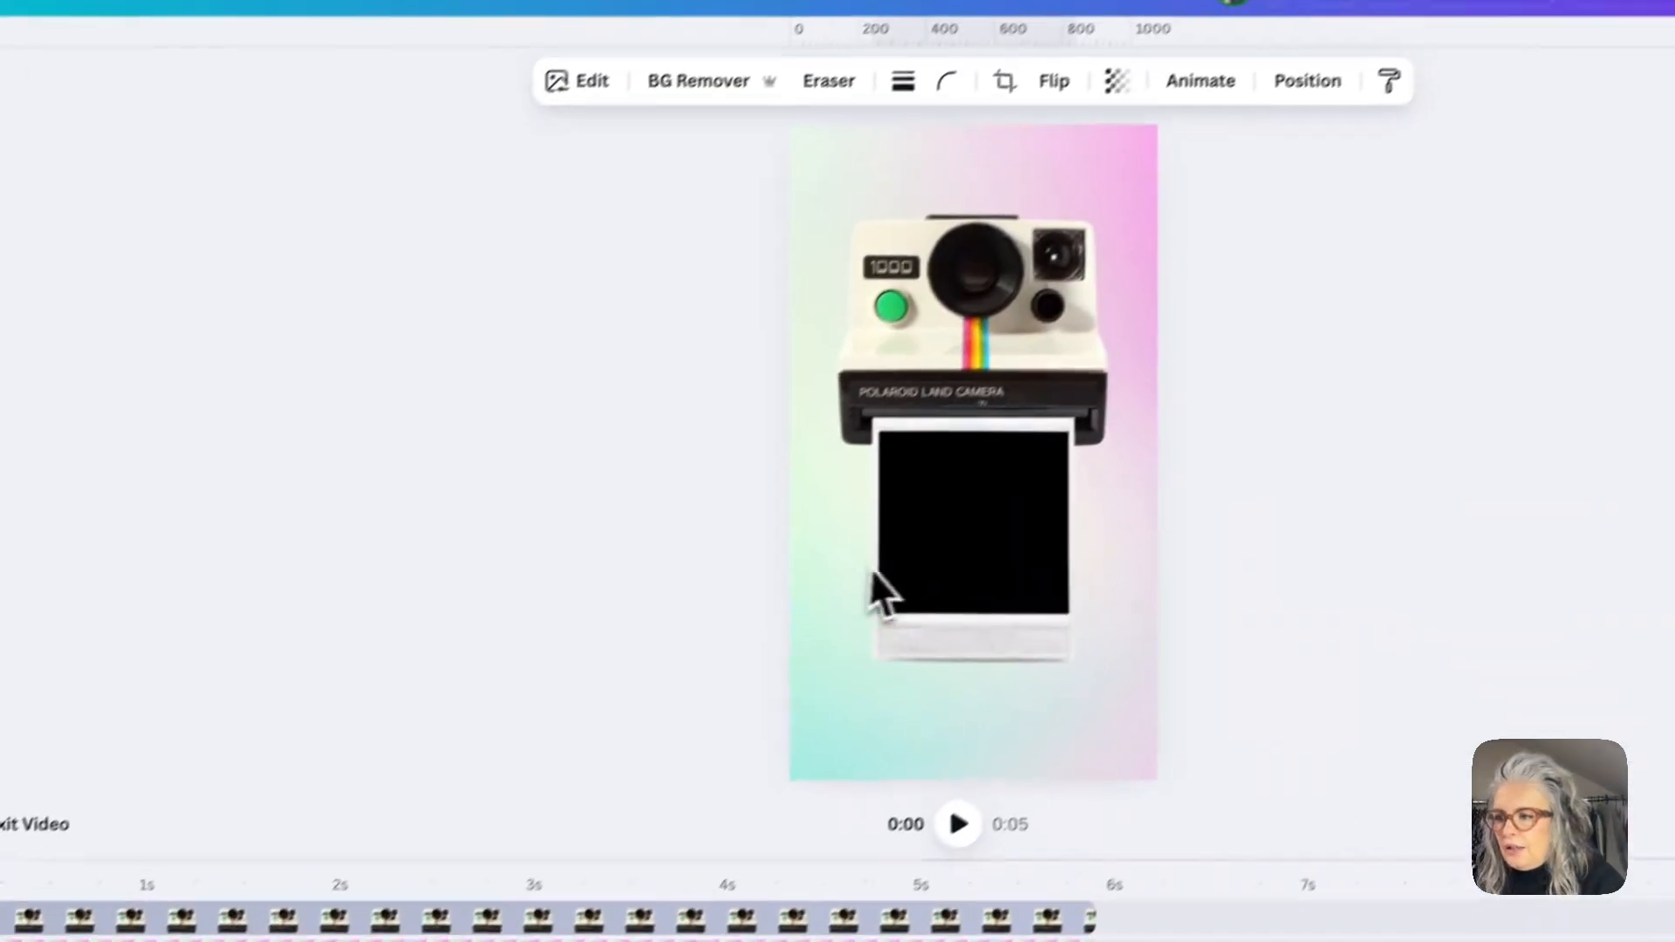
drag(966, 559, 933, 418)
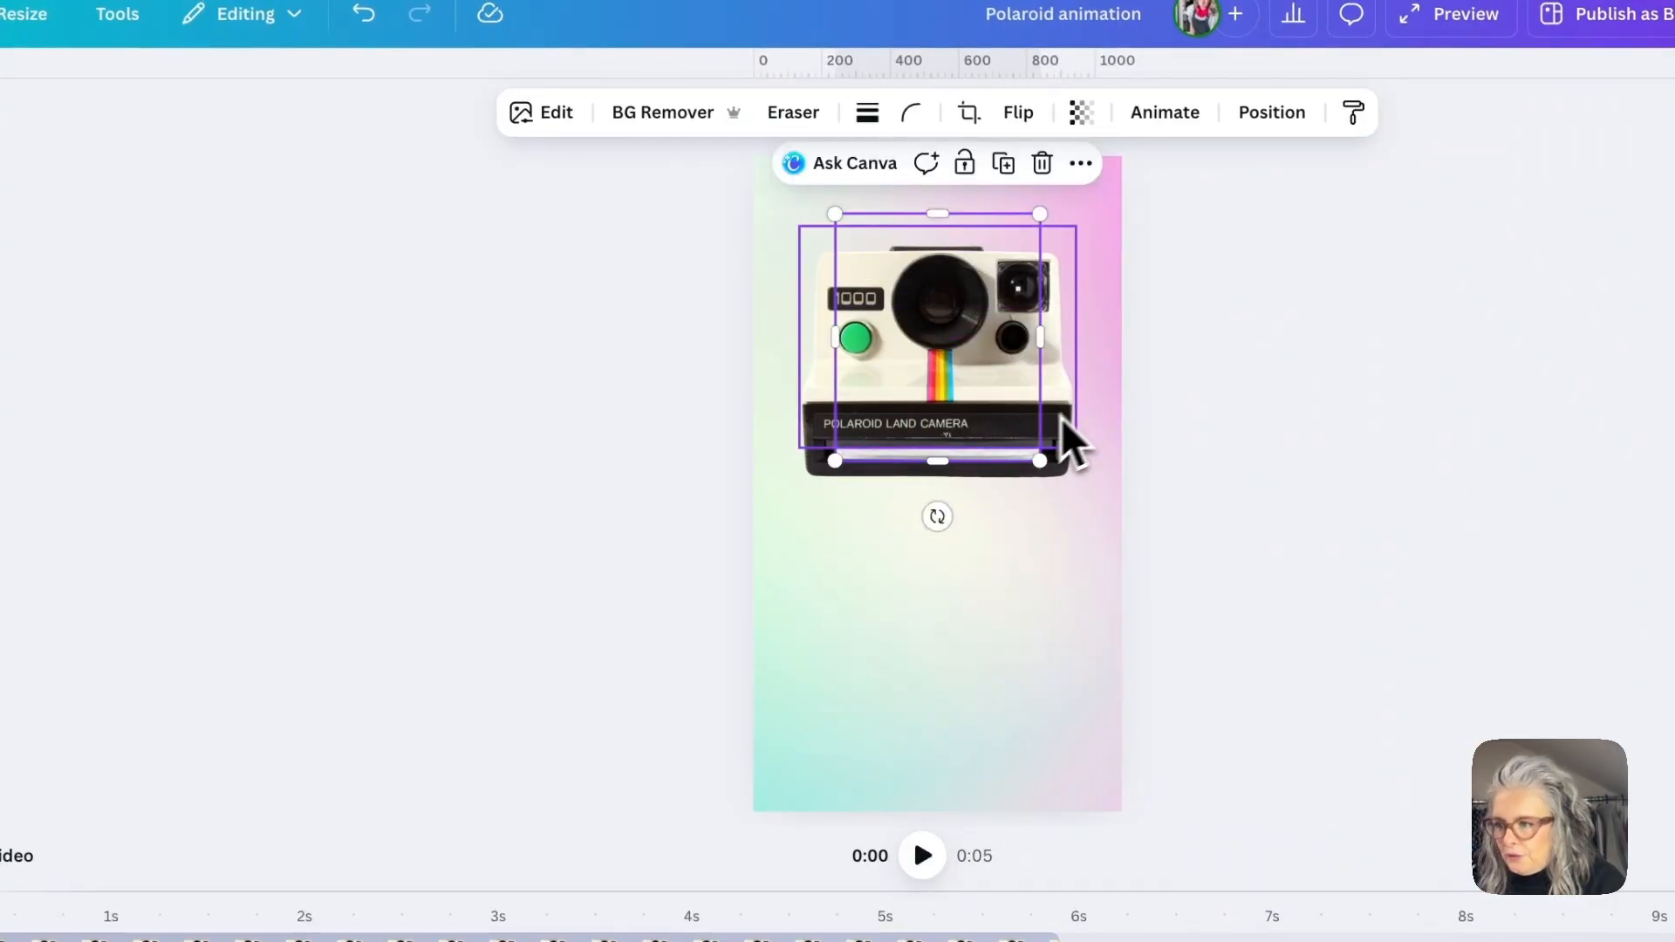
click(703, 483)
click(903, 459)
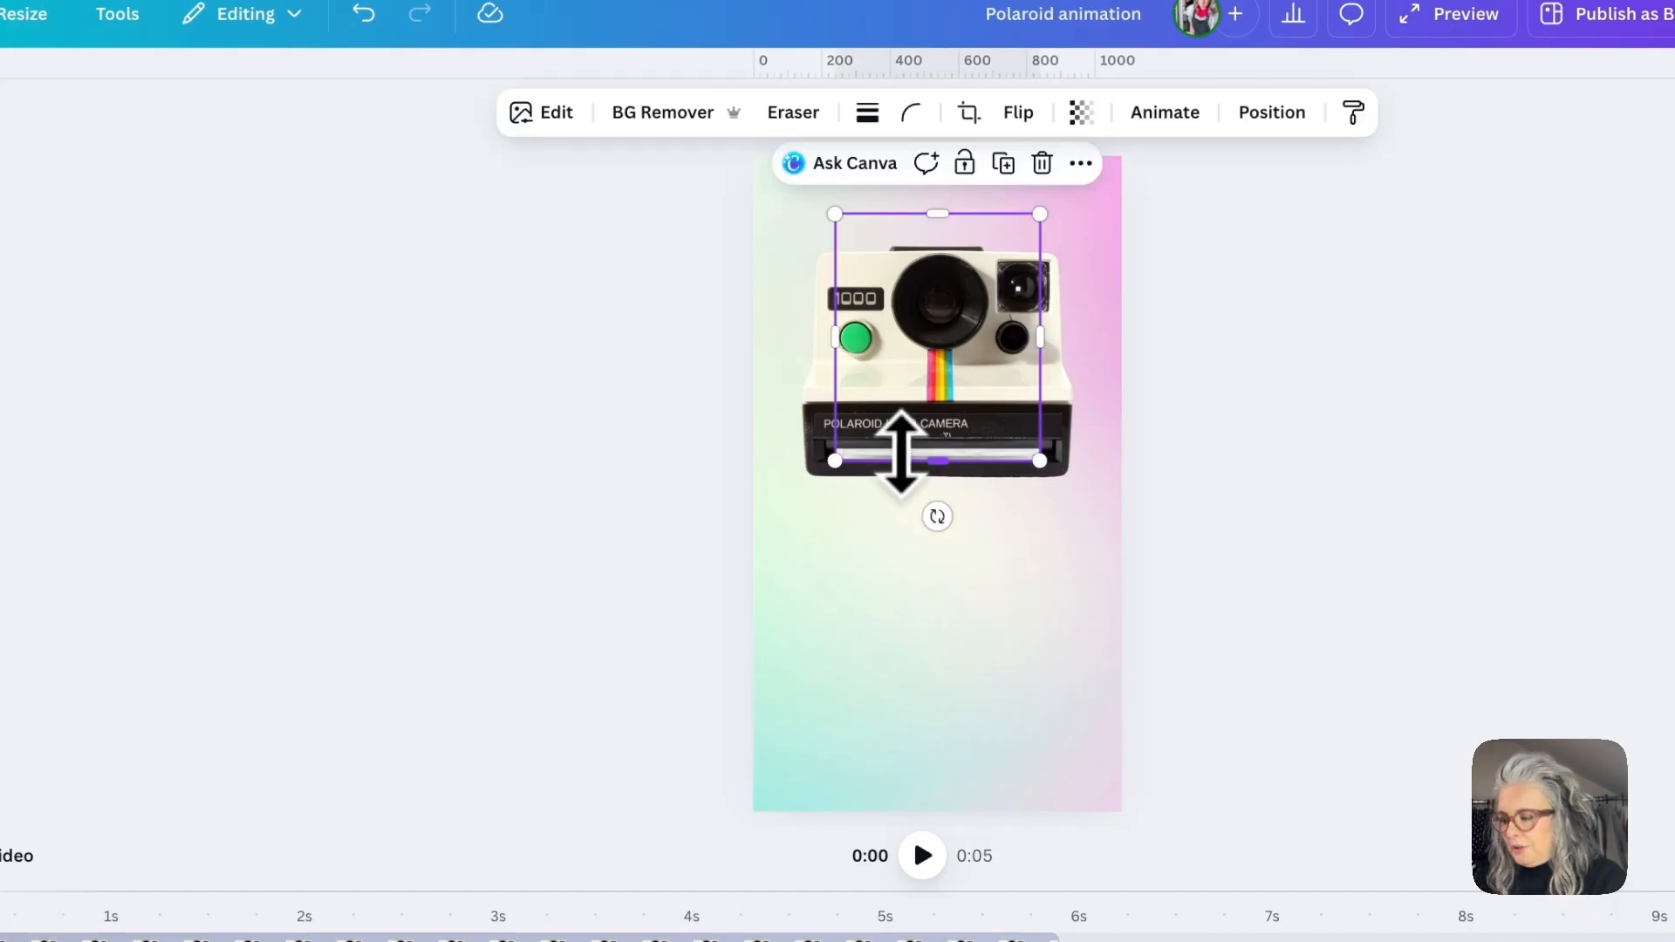
key(Escape)
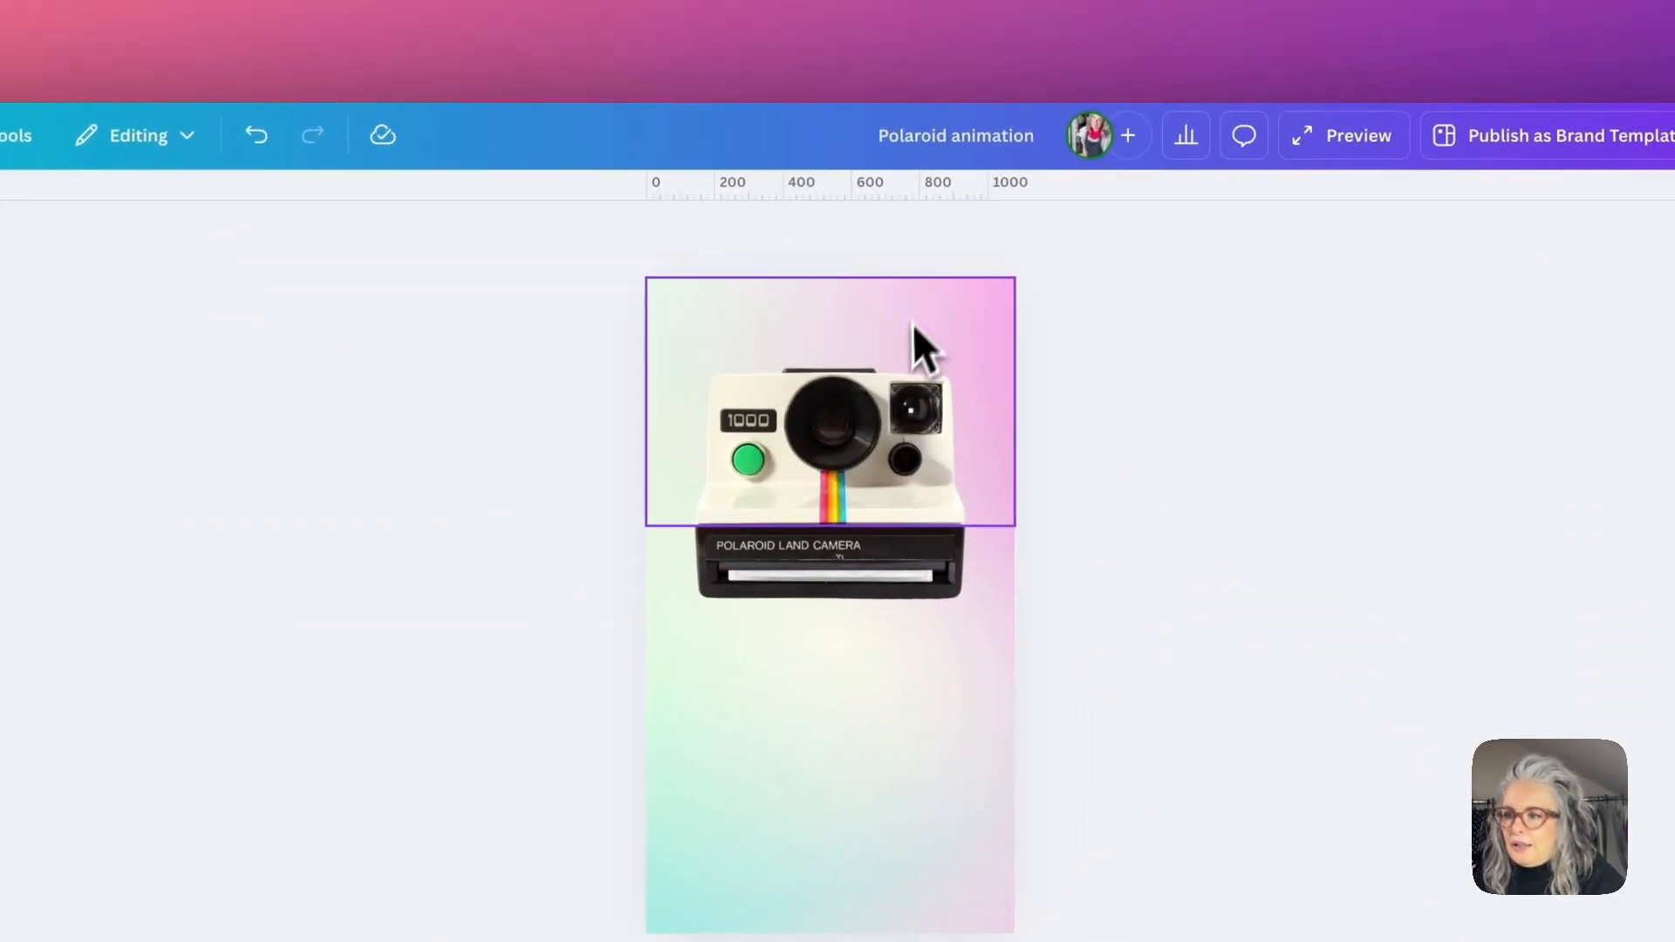
Bring the black print's layer to the top of the layer order and return it to just below the cropped gradient.
click(899, 353)
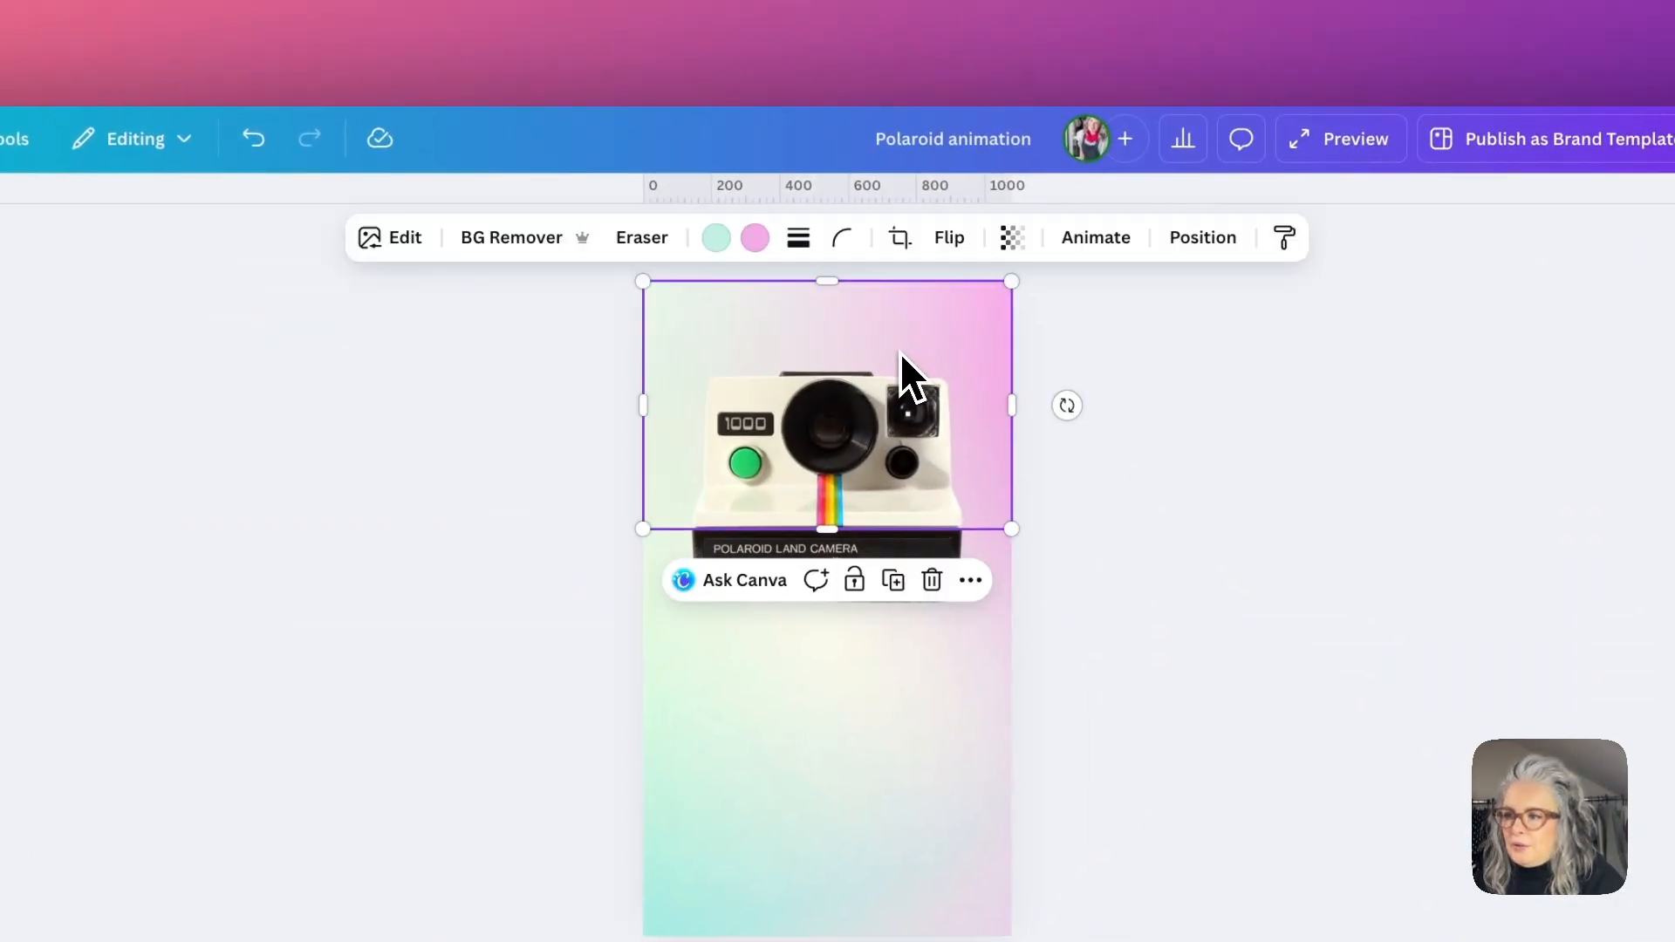
click(1201, 235)
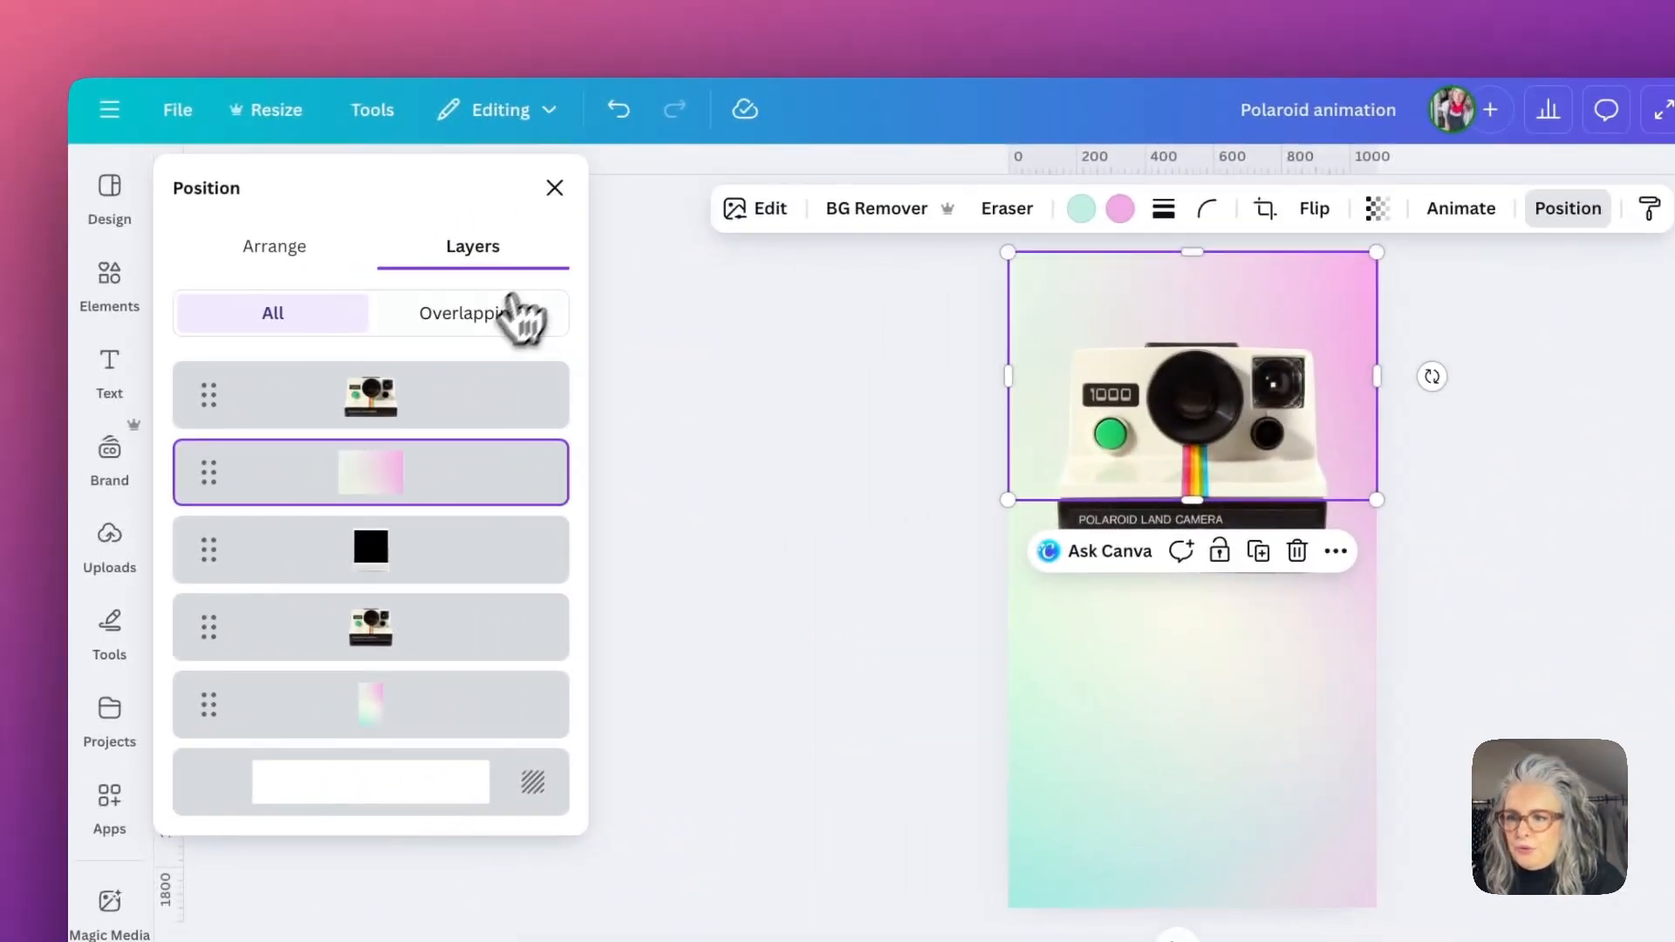
click(293, 556)
drag(464, 567, 465, 371)
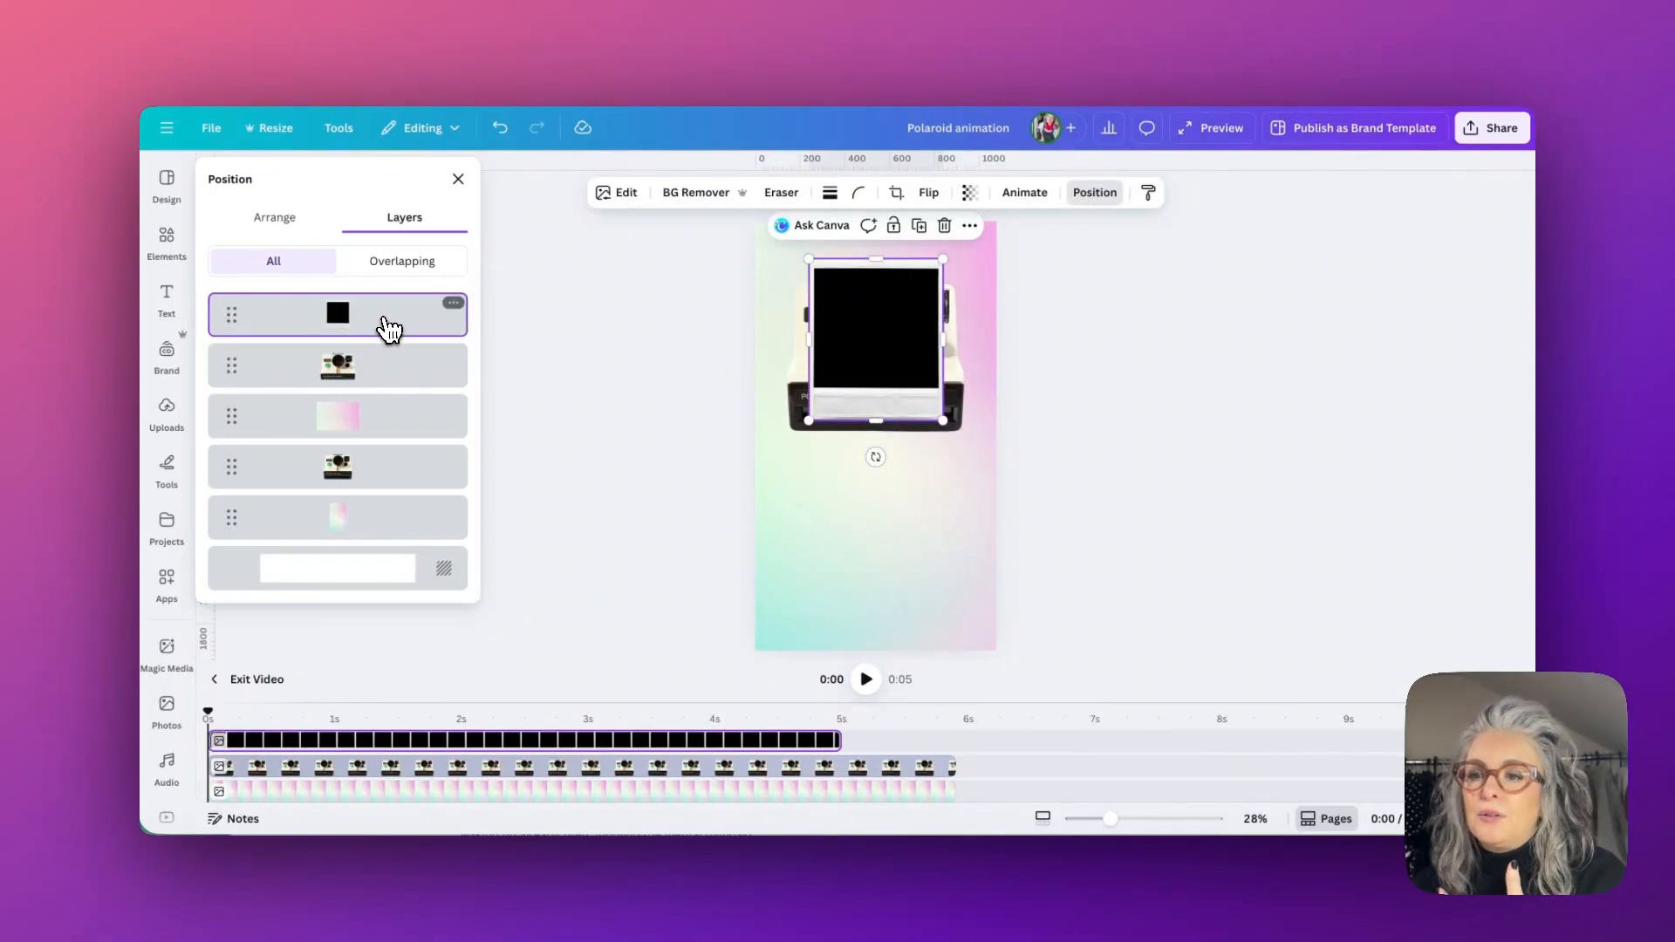
drag(385, 320, 385, 434)
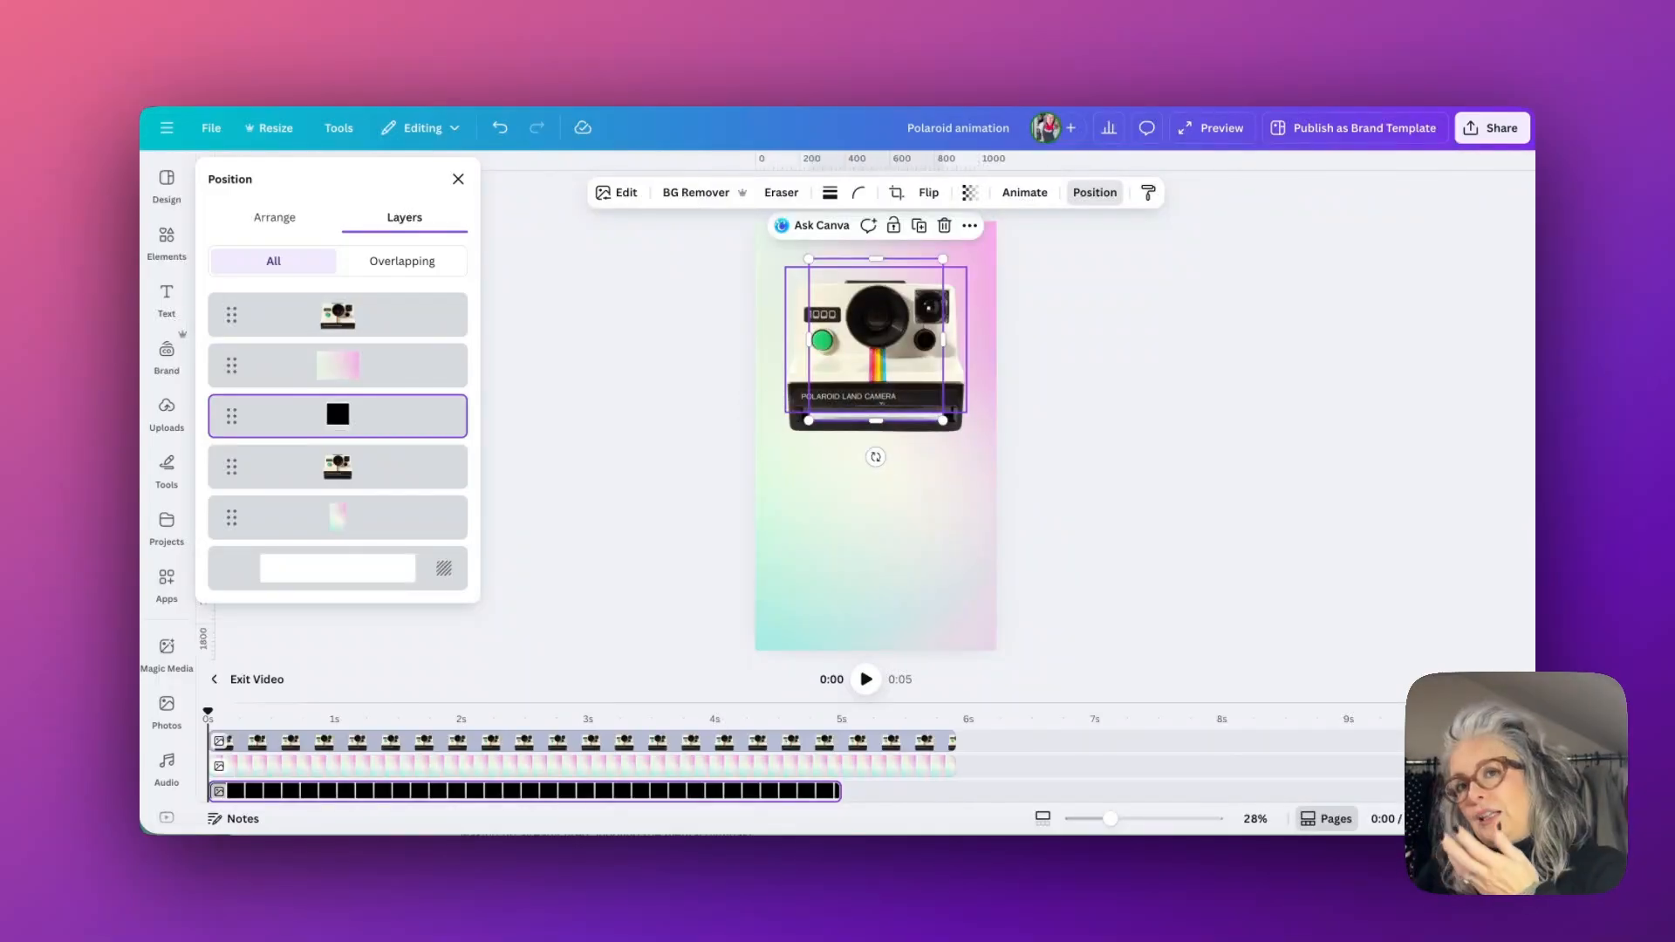
Enlarge the timeline area and trim the black print's clip to end level with the first blank scene.
drag(564, 702, 563, 499)
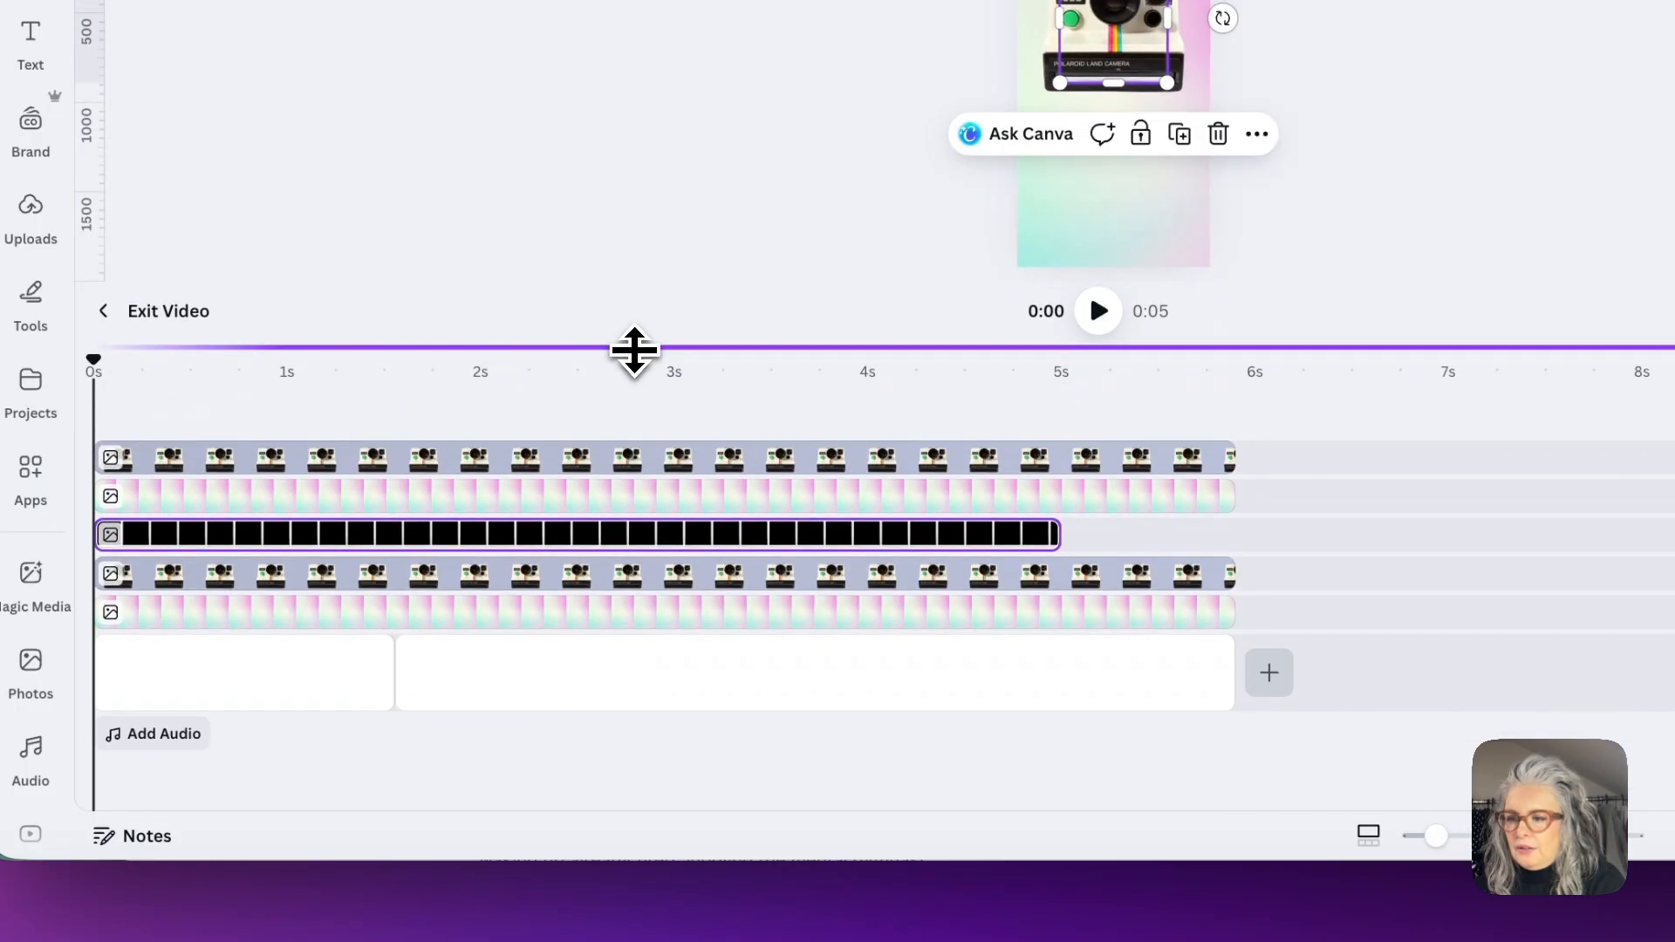
drag(845, 616, 608, 621)
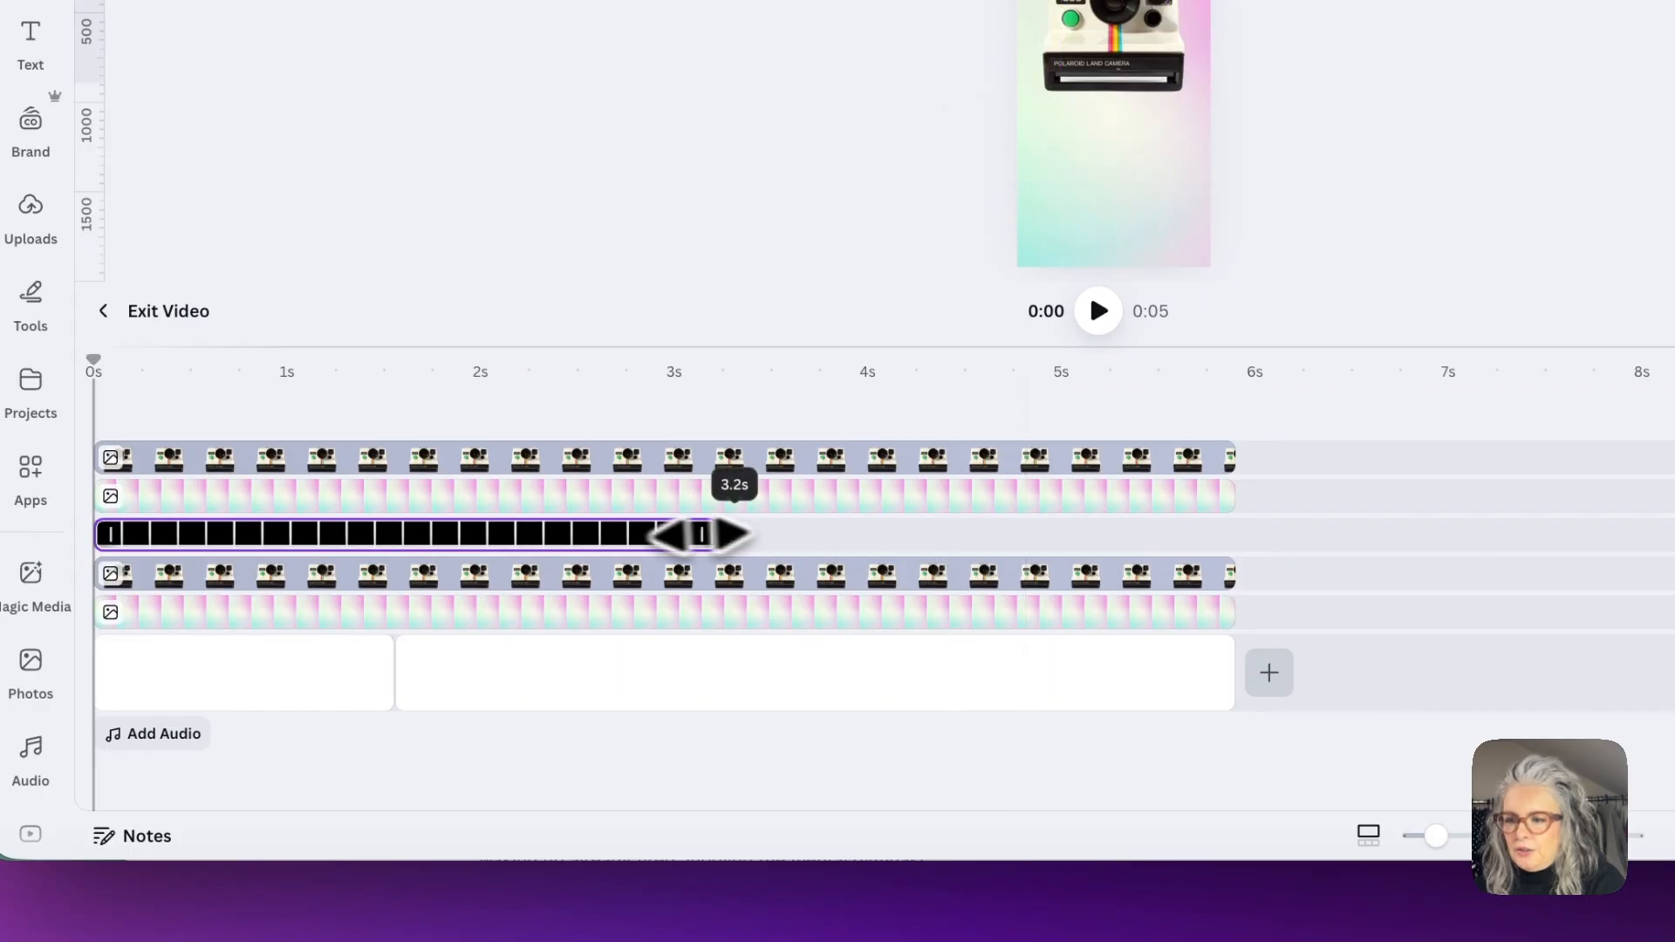
drag(702, 534, 392, 534)
Duplicate the black print's clip and place the copy at the start of the second scene, layered below the cropped gradient.
click(432, 585)
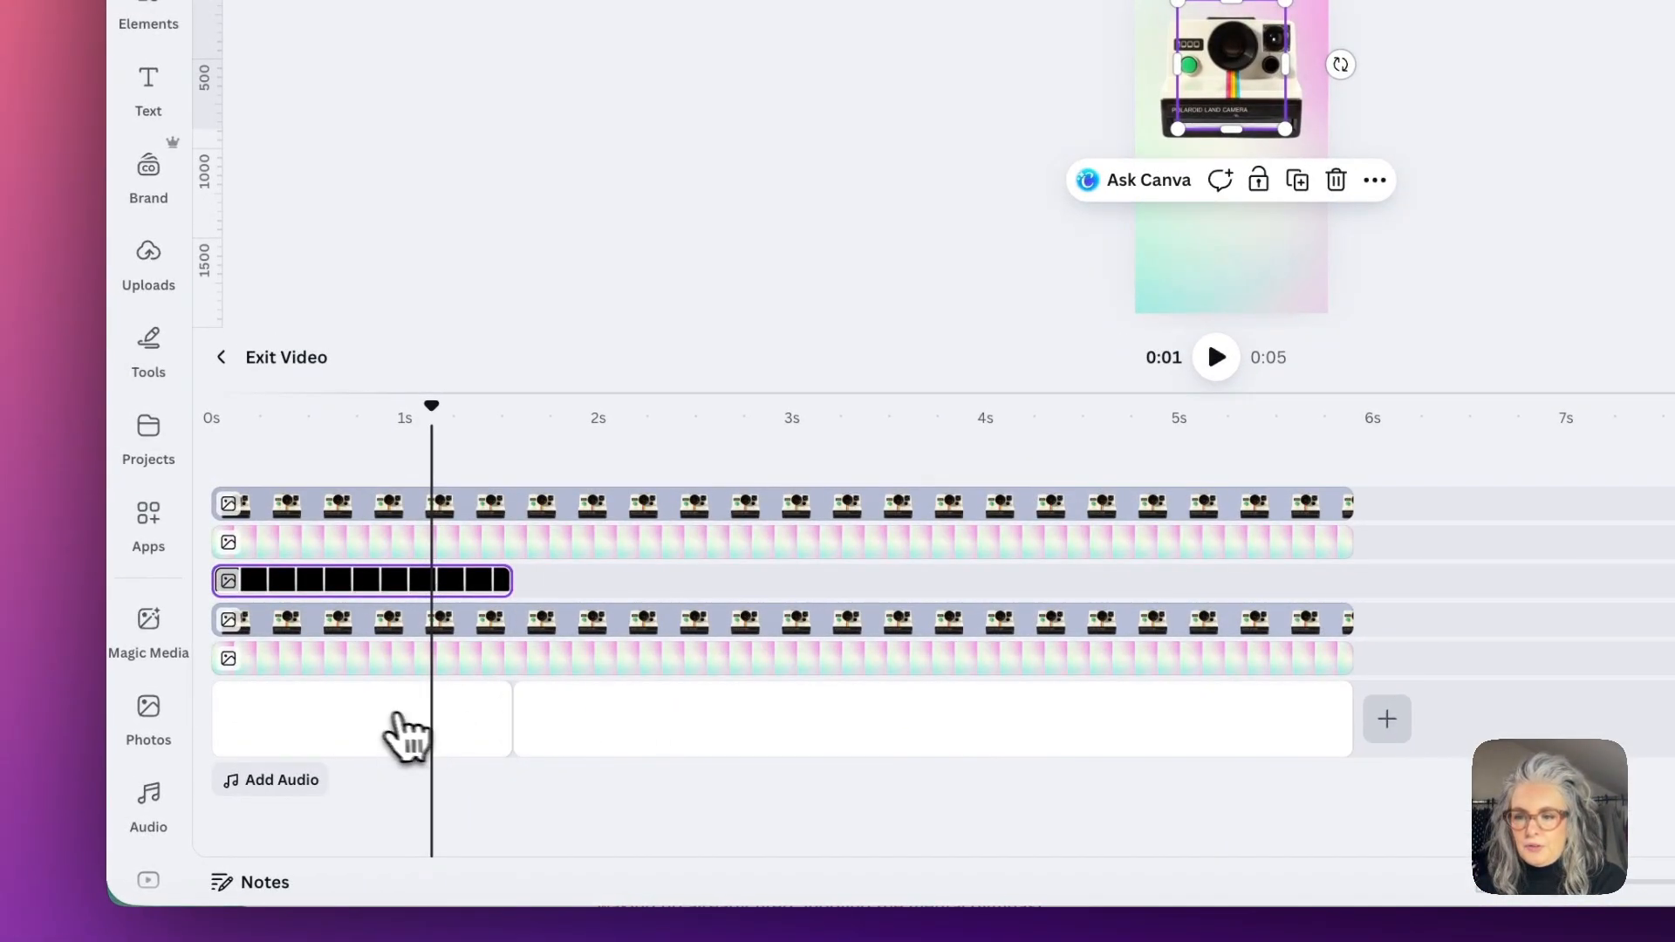
right_click(419, 583)
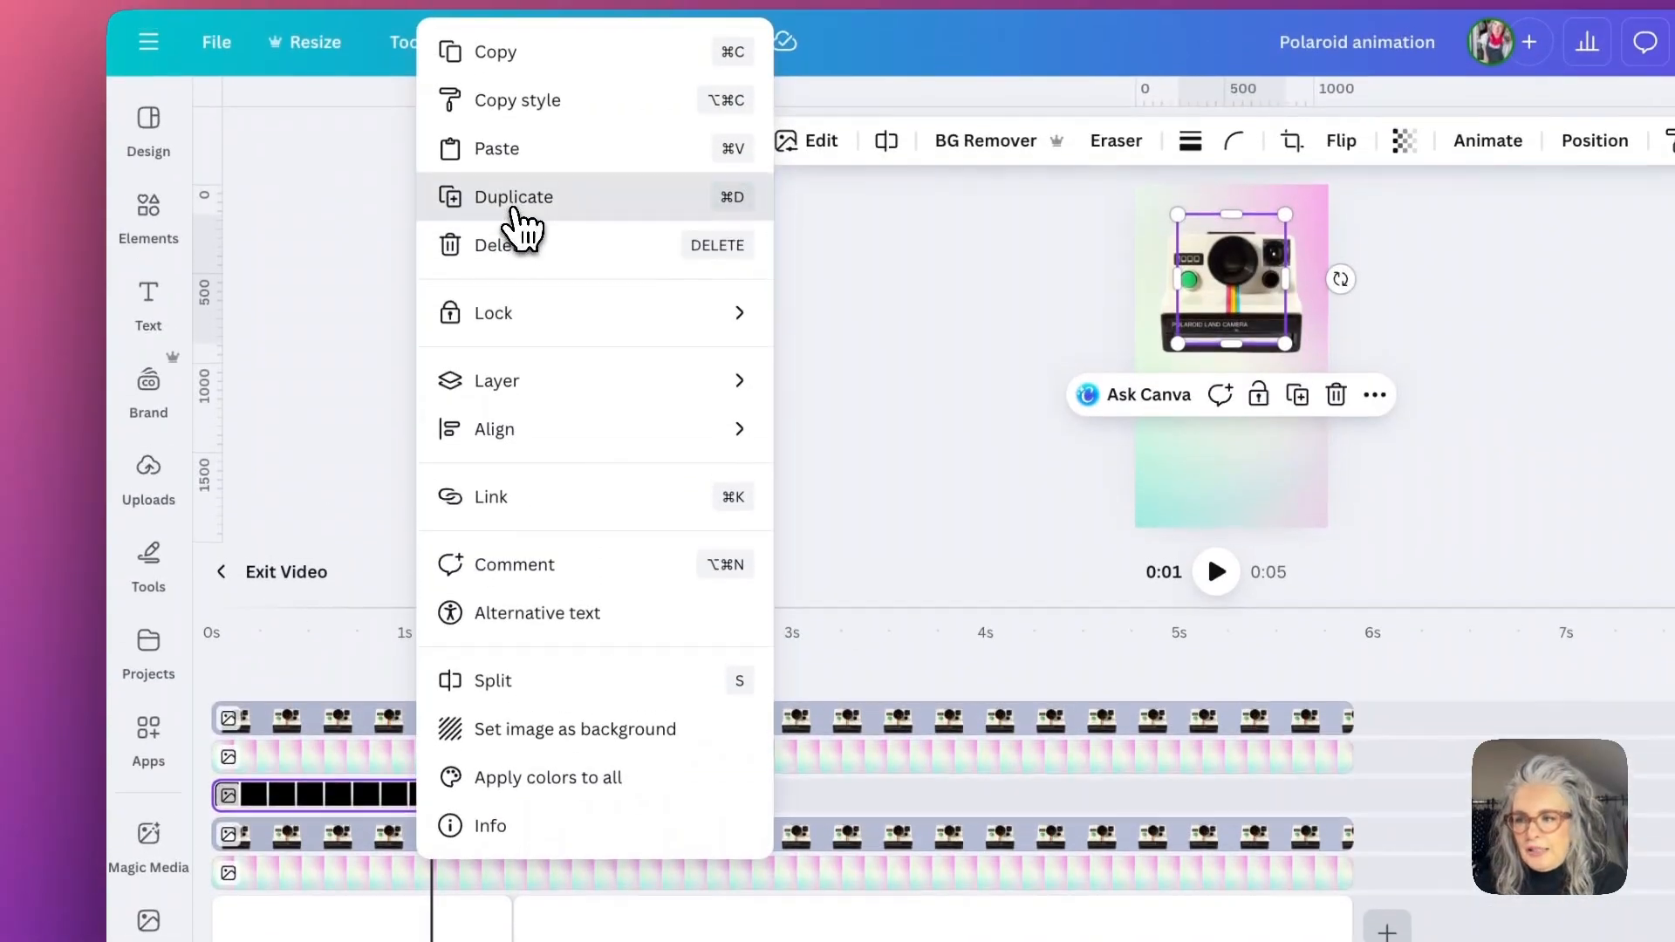
click(517, 209)
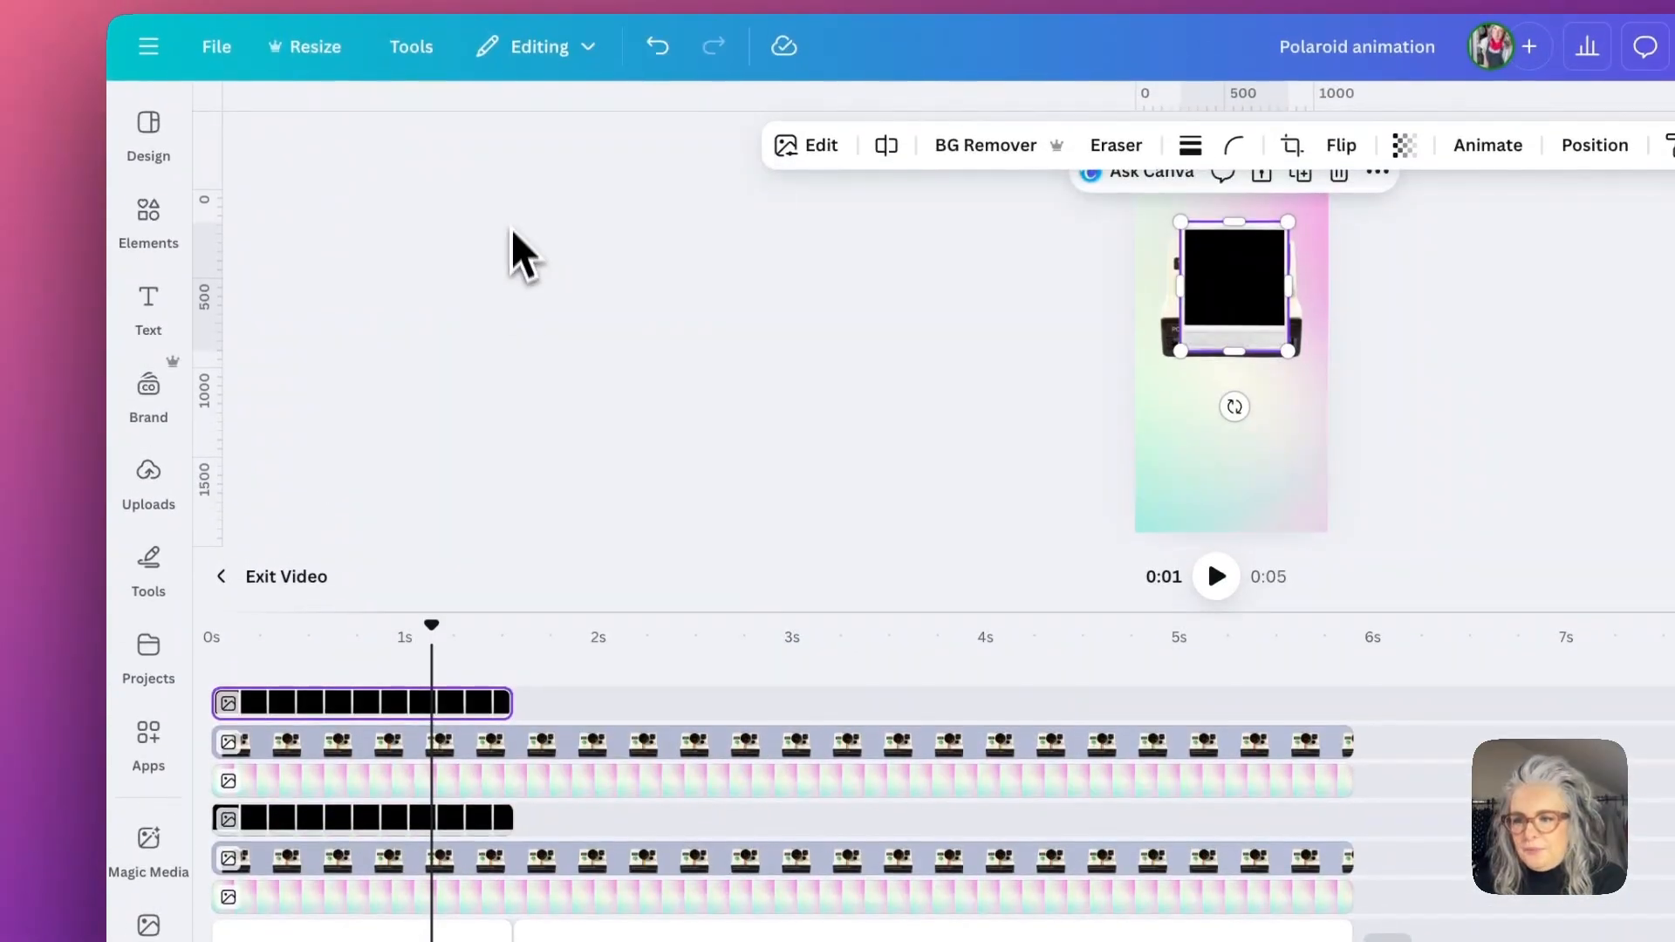
drag(307, 717, 611, 712)
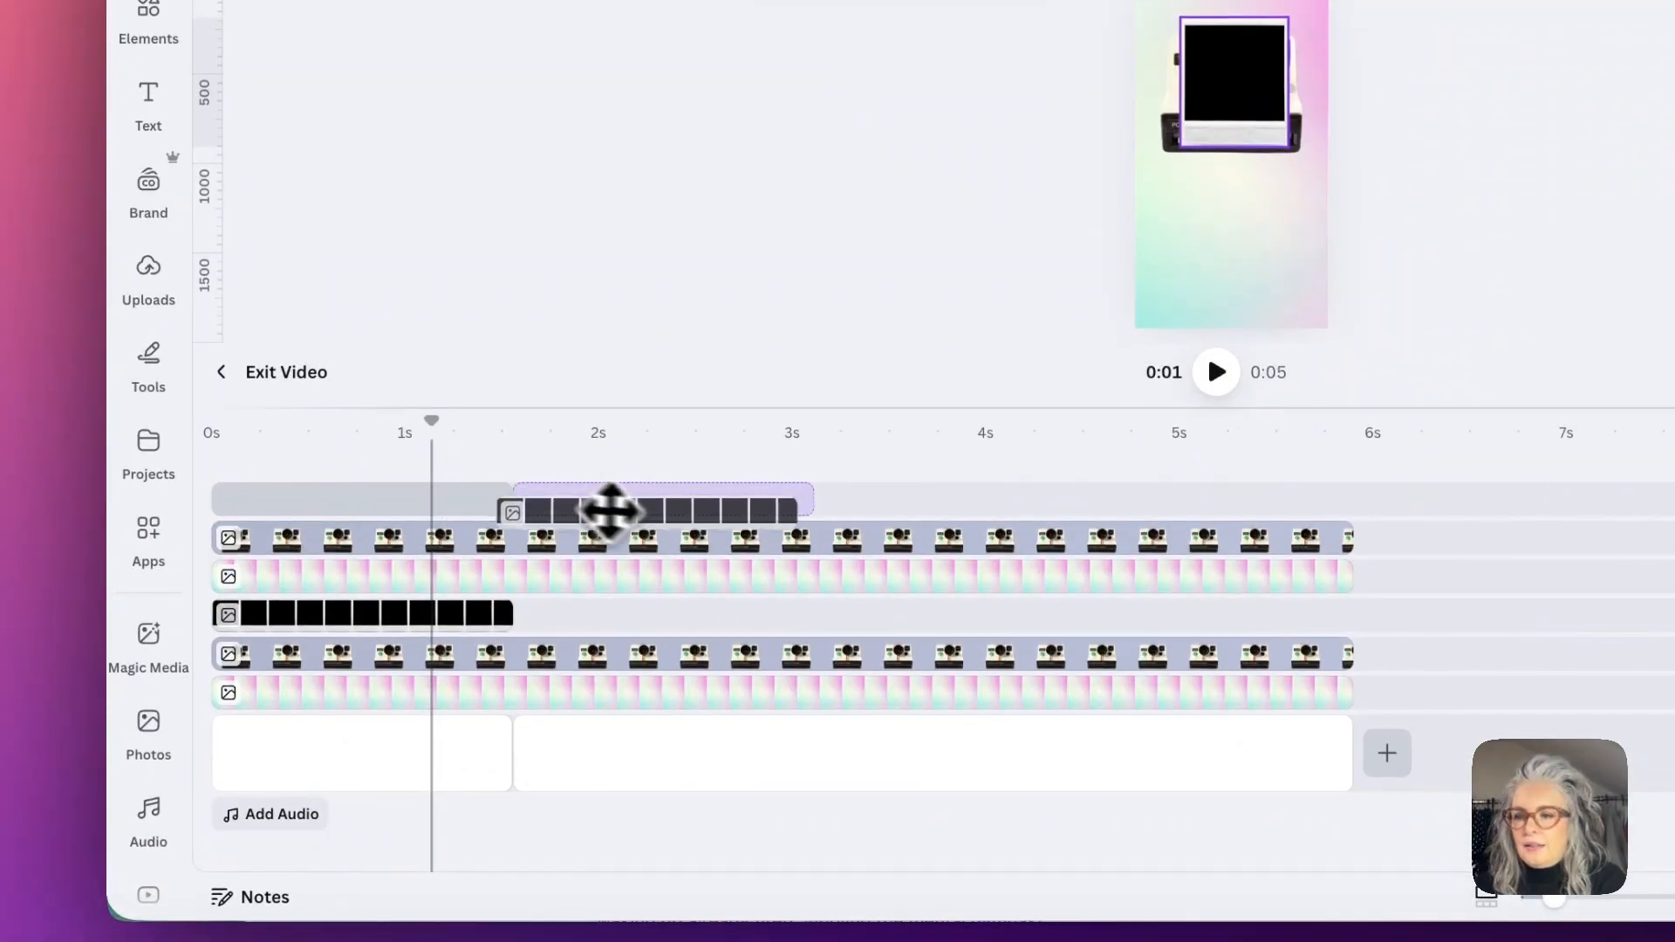
drag(611, 510, 610, 598)
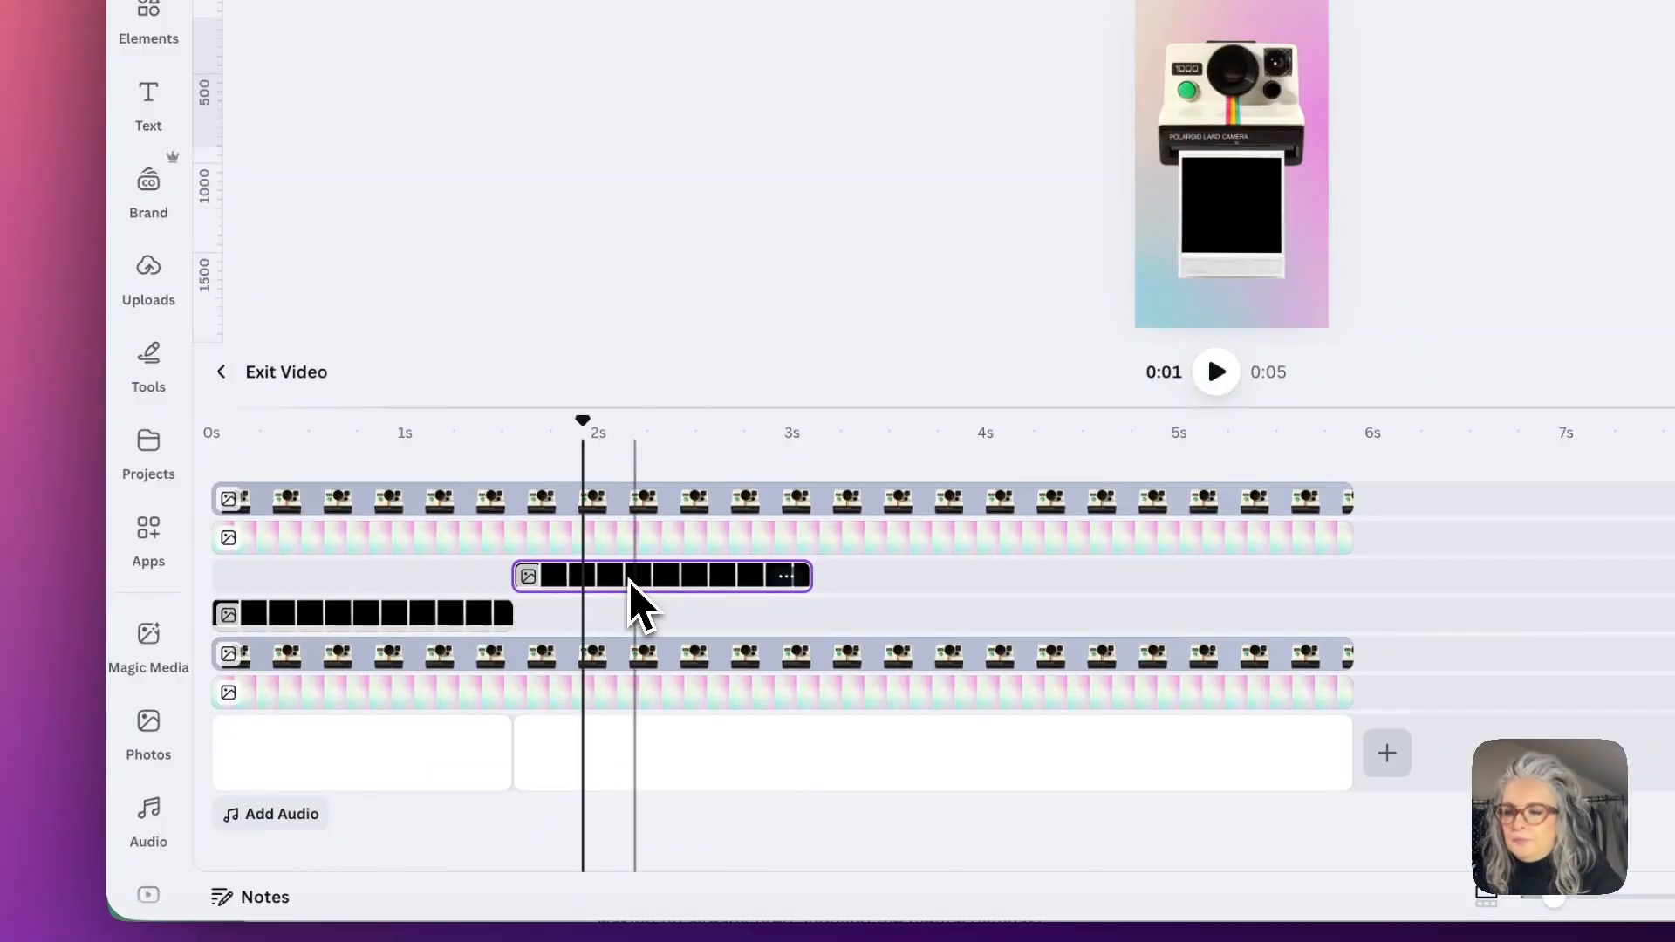
Shrink the timeline area, zoom in on the camera slot and extend the print copy's clip start to overlap the first print's clip.
drag(704, 498, 703, 699)
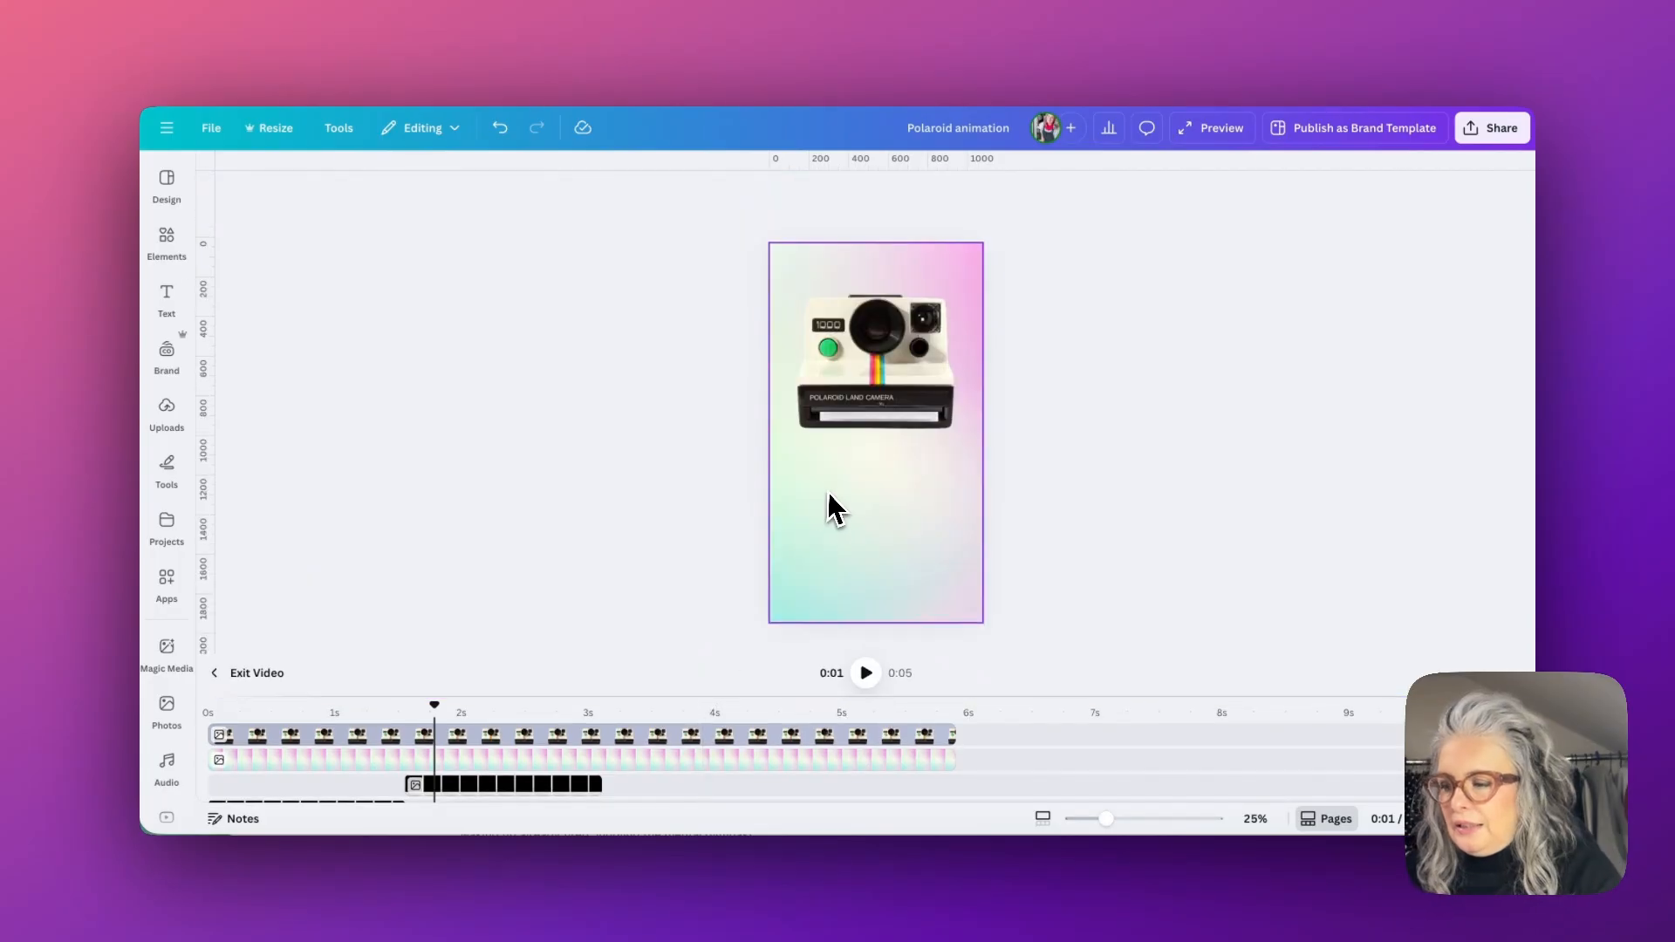
key(super+plus)
key(super+plus)
key(super+plus)
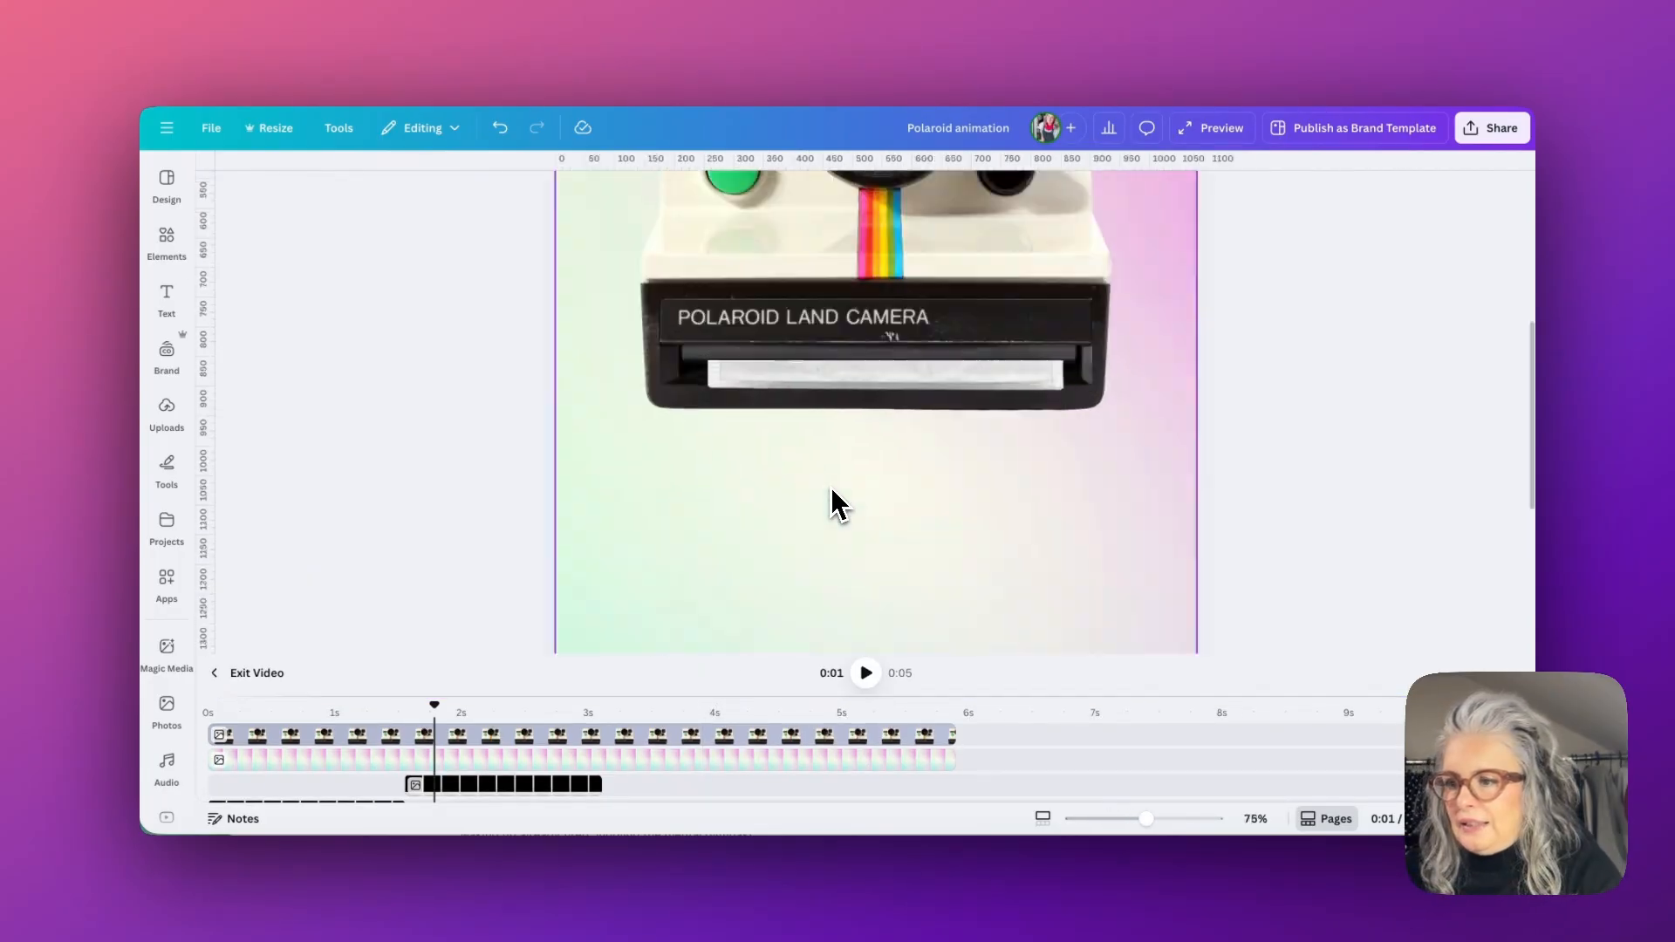
key(super+plus)
click(741, 378)
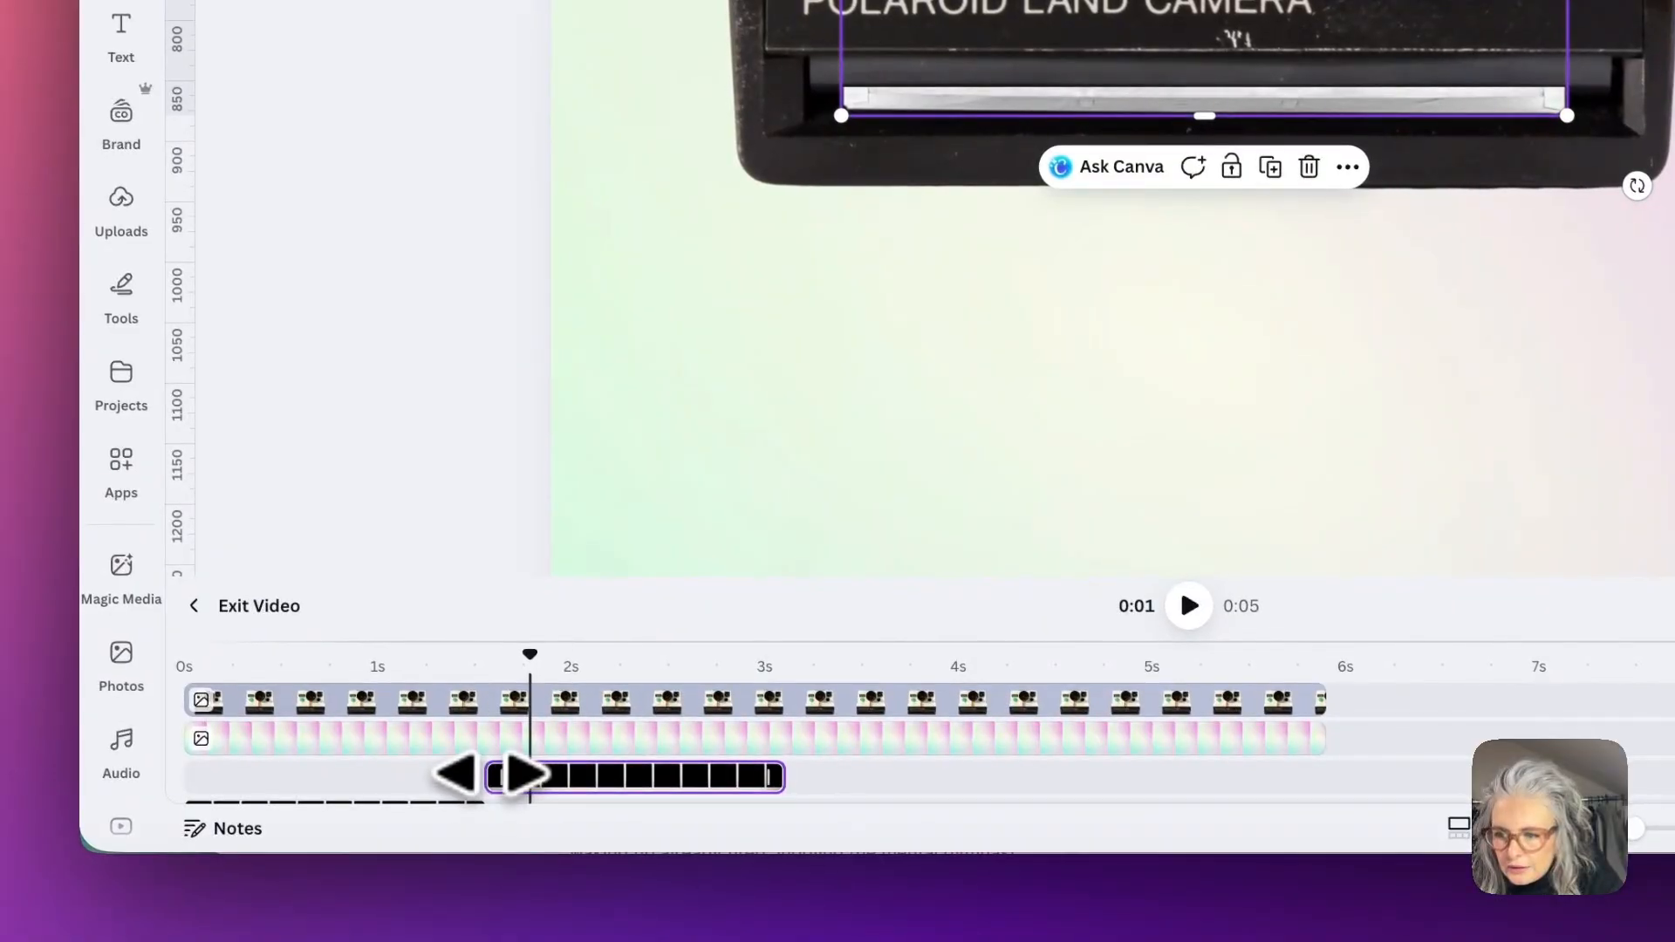
drag(329, 928, 307, 927)
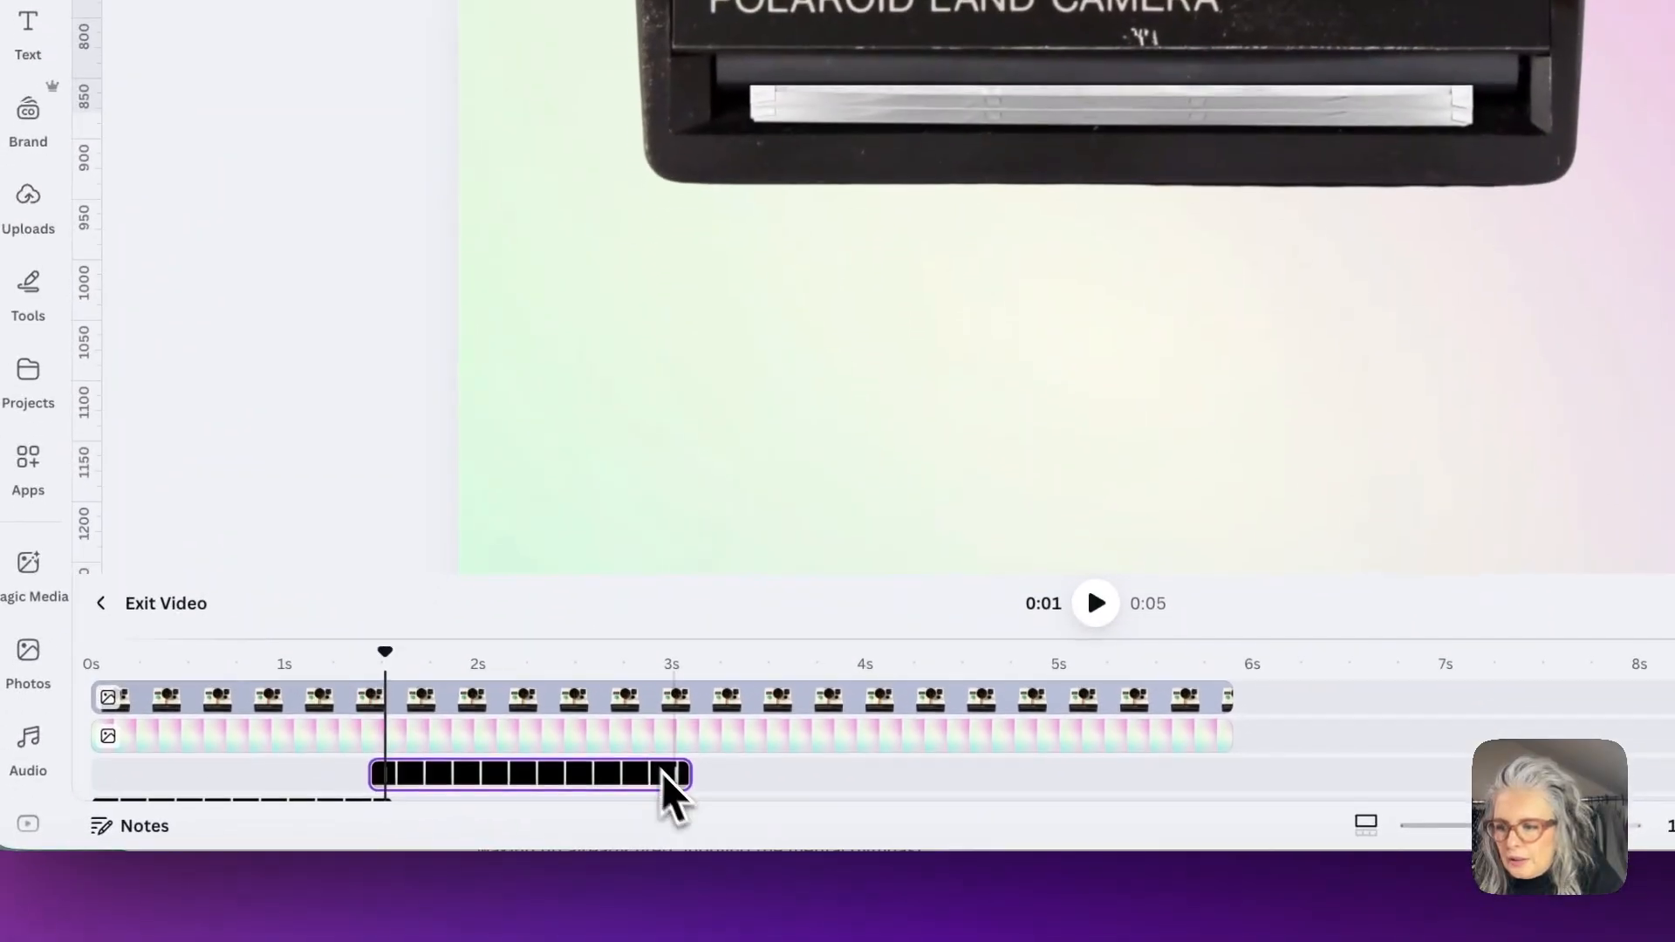
Align the print copy exactly over the original in the slot and place its clip directly after the original's on the same track.
click(766, 779)
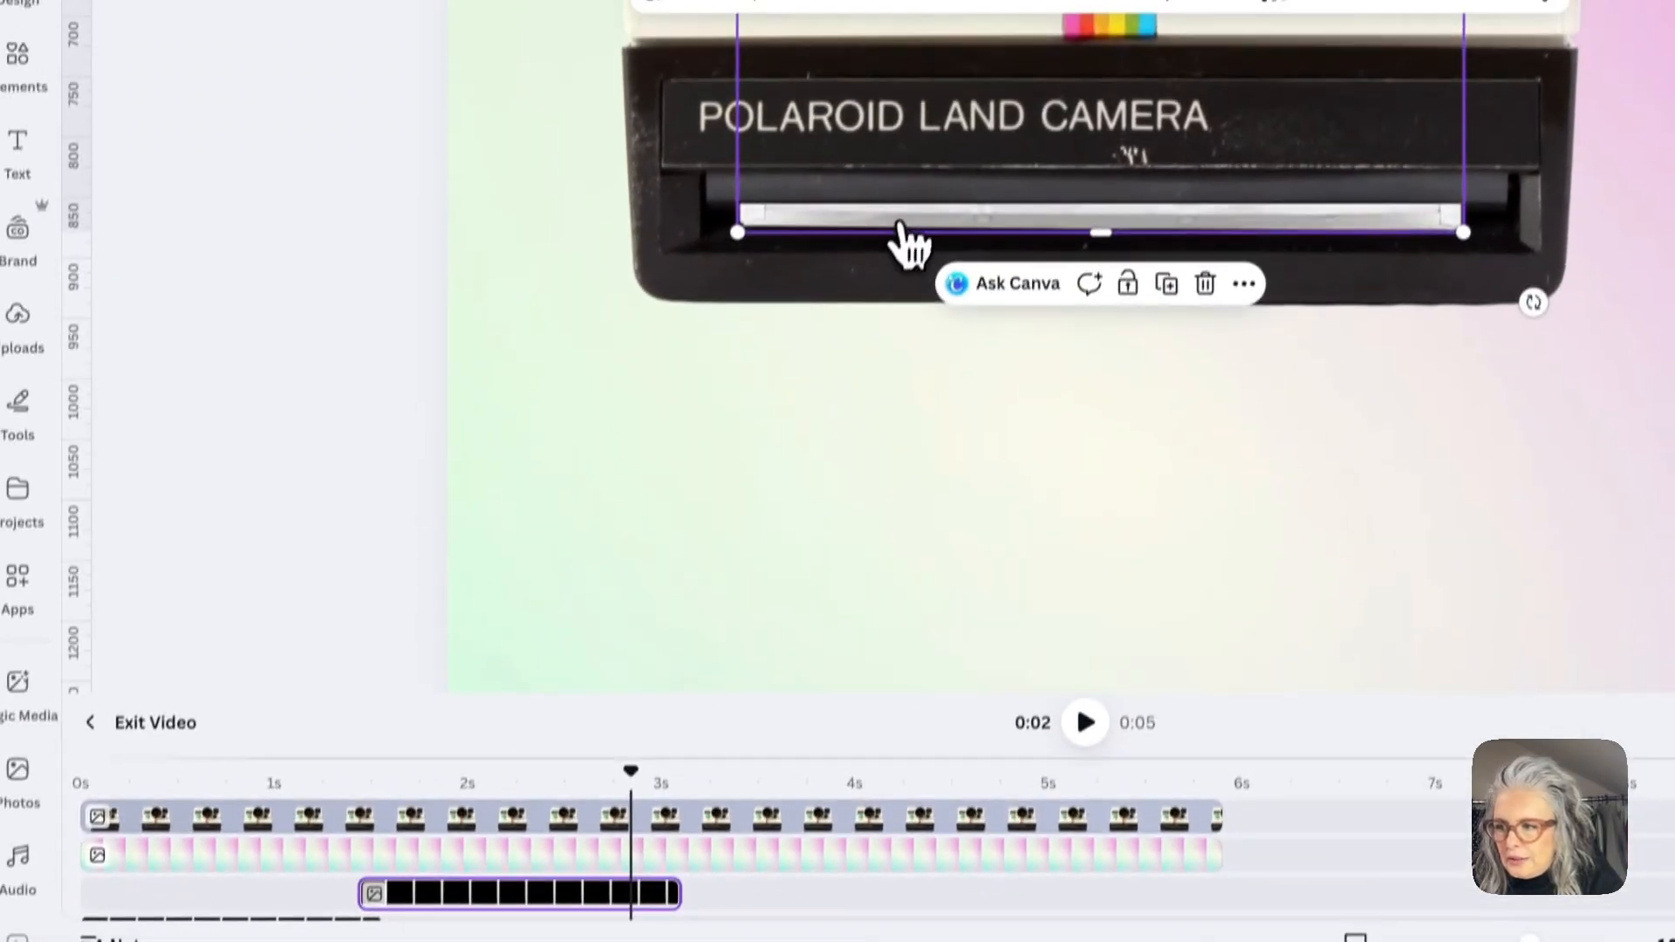
drag(916, 96, 943, 101)
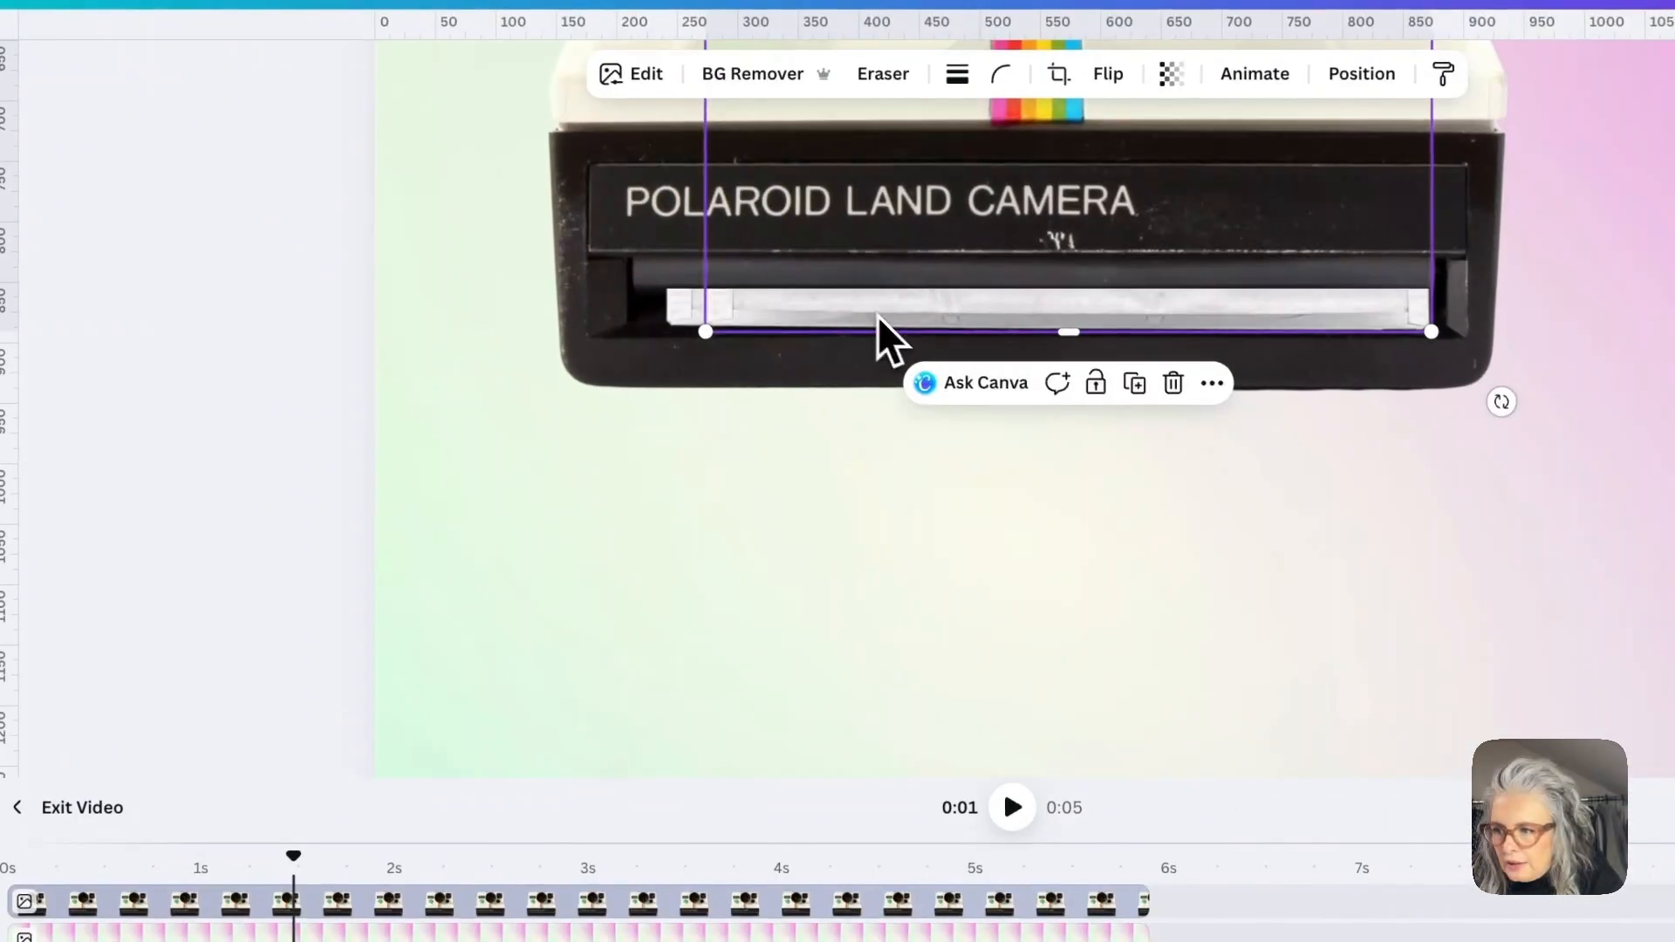
drag(961, 285, 913, 256)
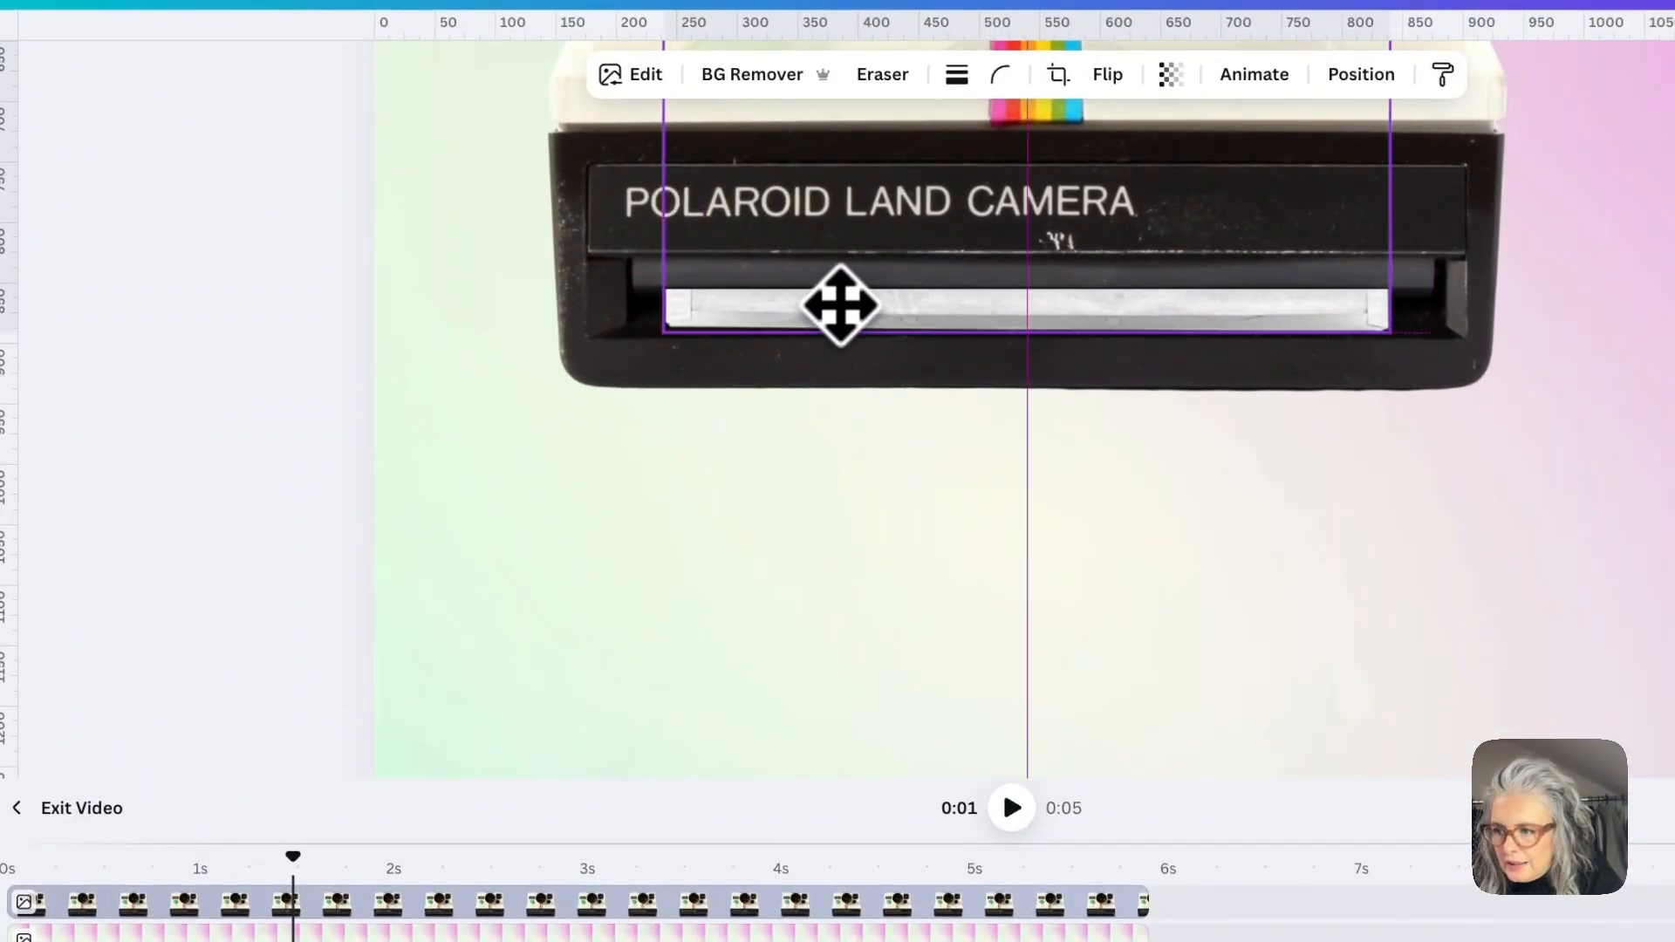
drag(841, 308, 846, 311)
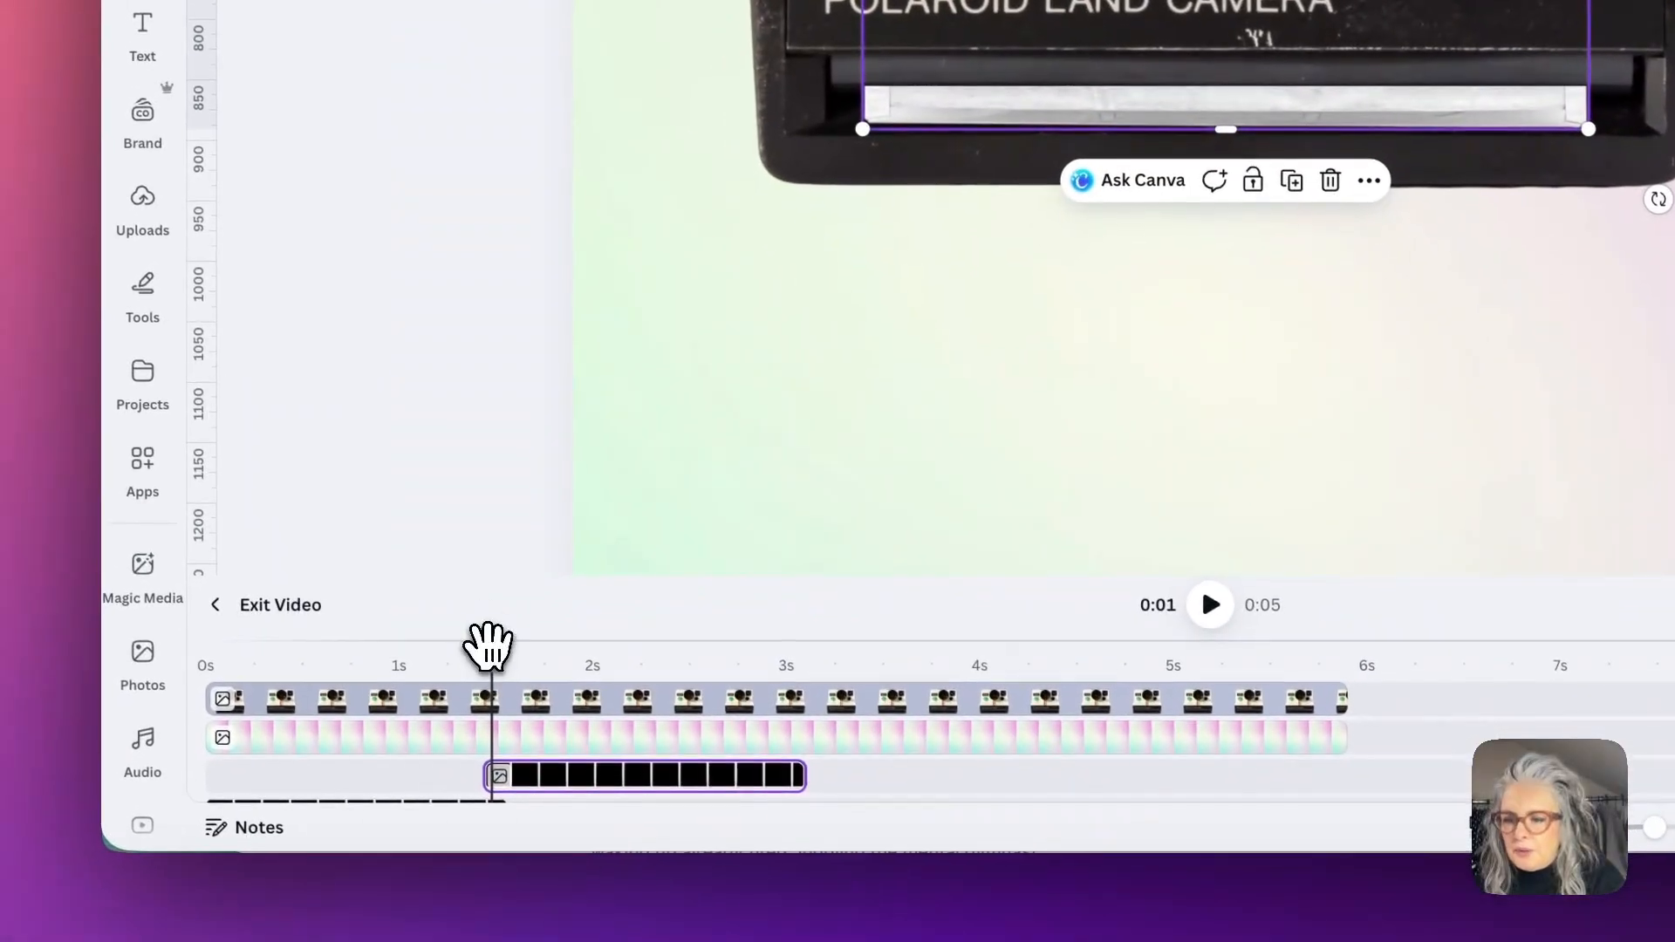
drag(292, 855, 261, 855)
drag(459, 650, 516, 647)
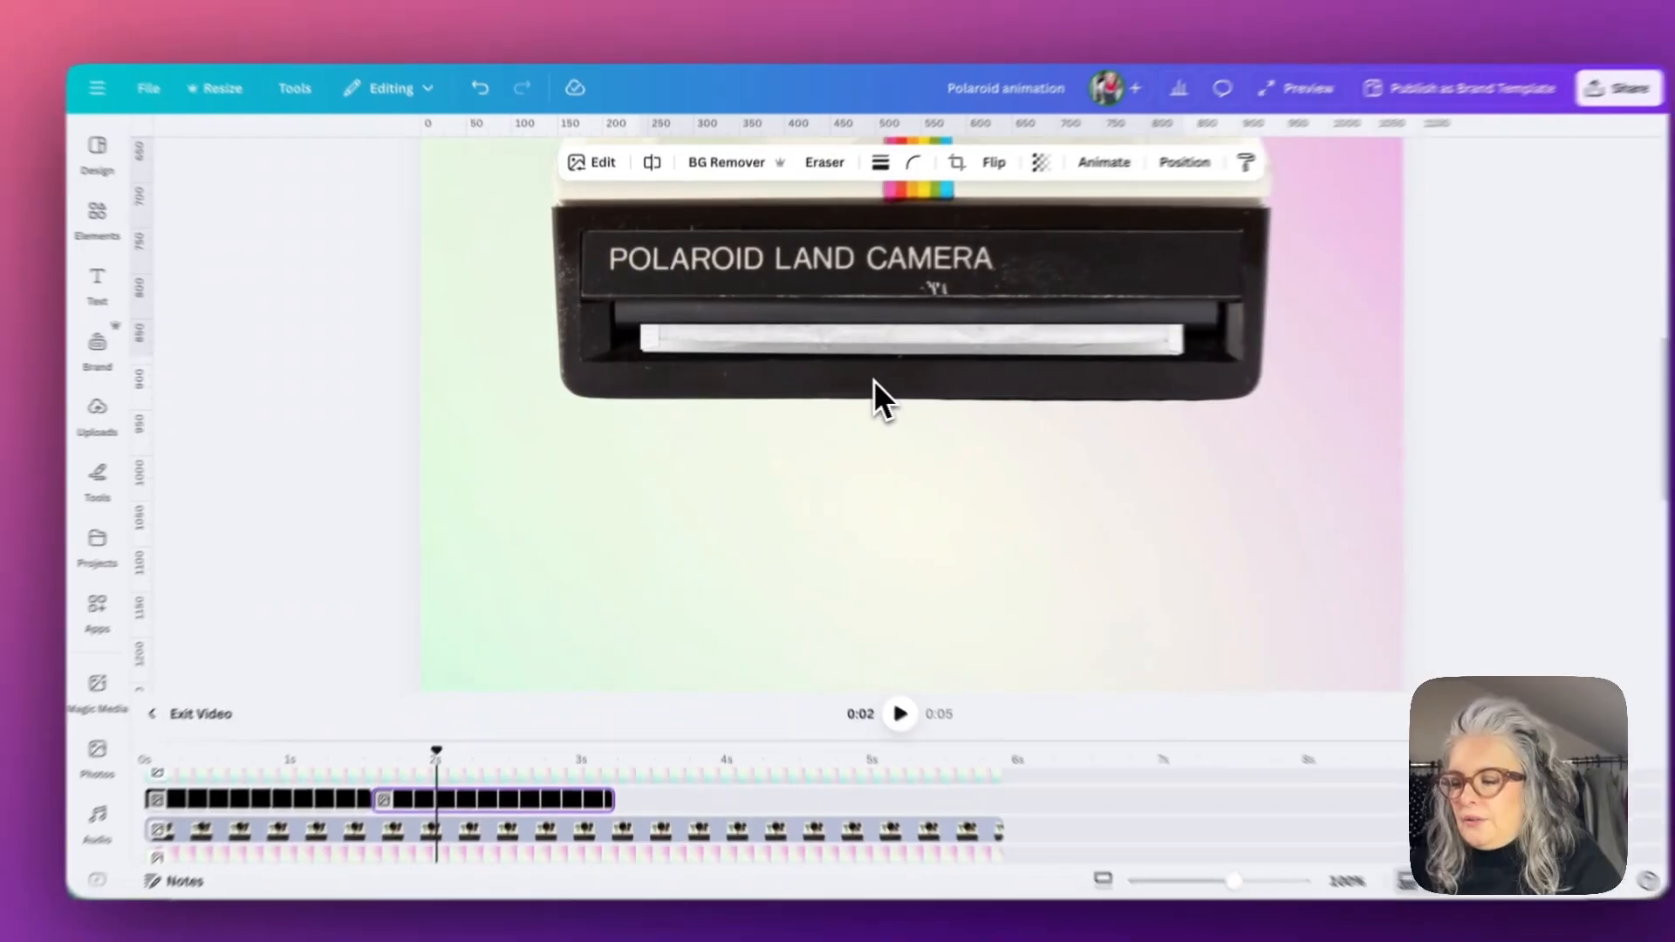
Move the second scene's black print down until it hangs fully out of the camera slot.
key(super+minus)
key(super+minus)
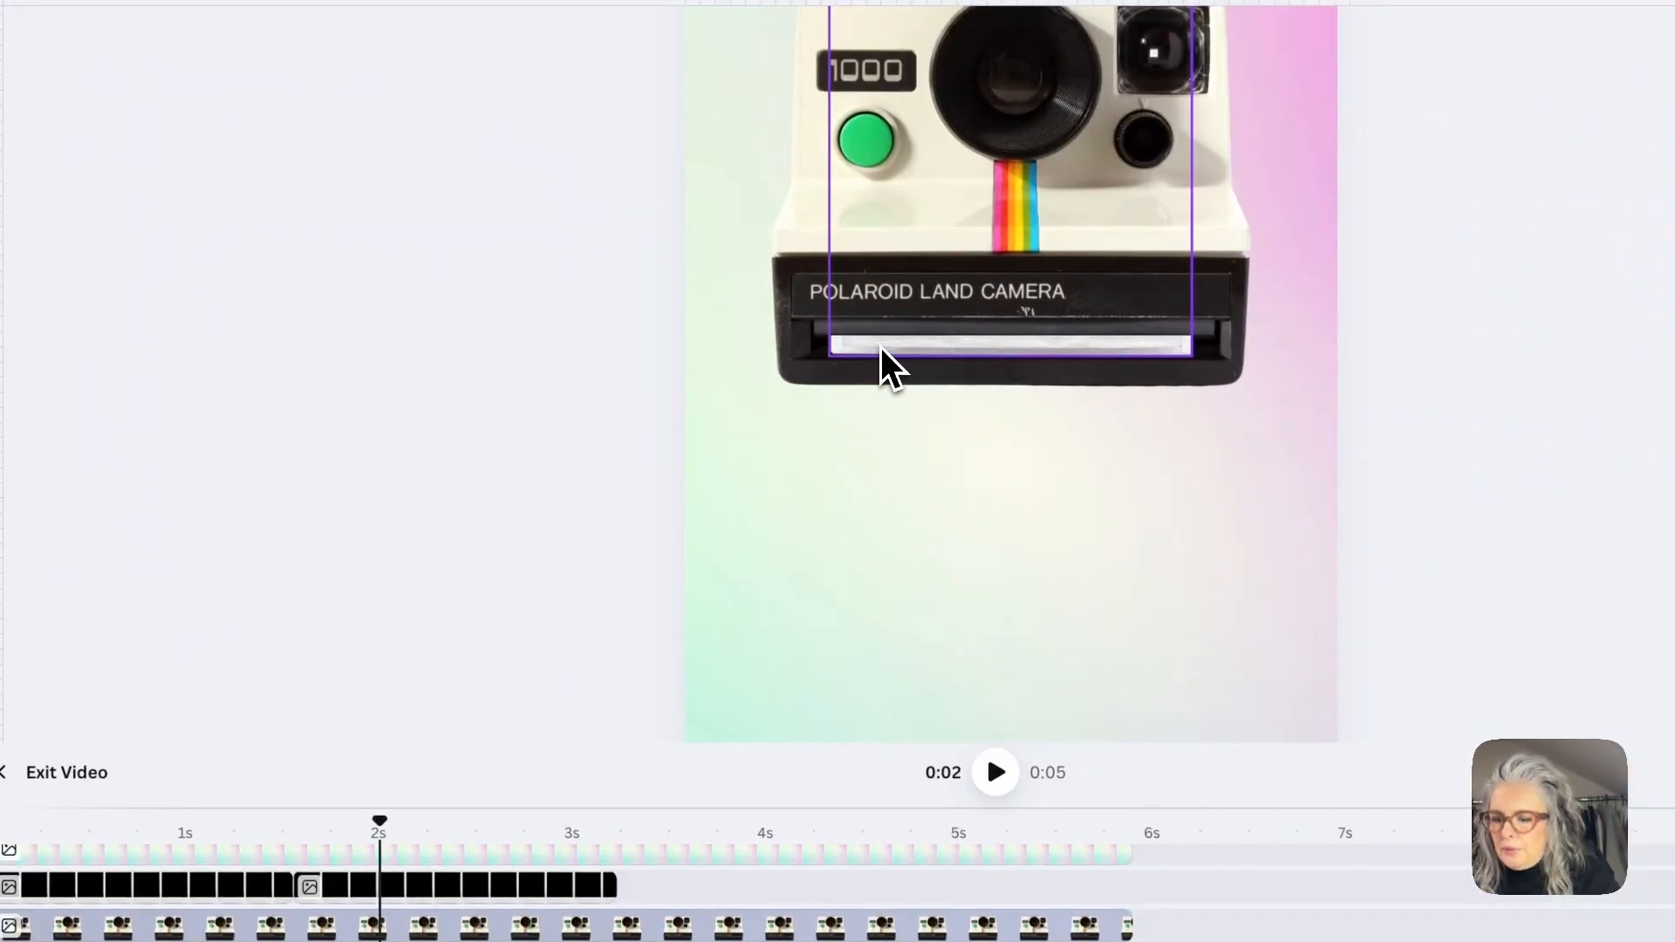
drag(794, 404, 786, 586)
drag(934, 419, 937, 498)
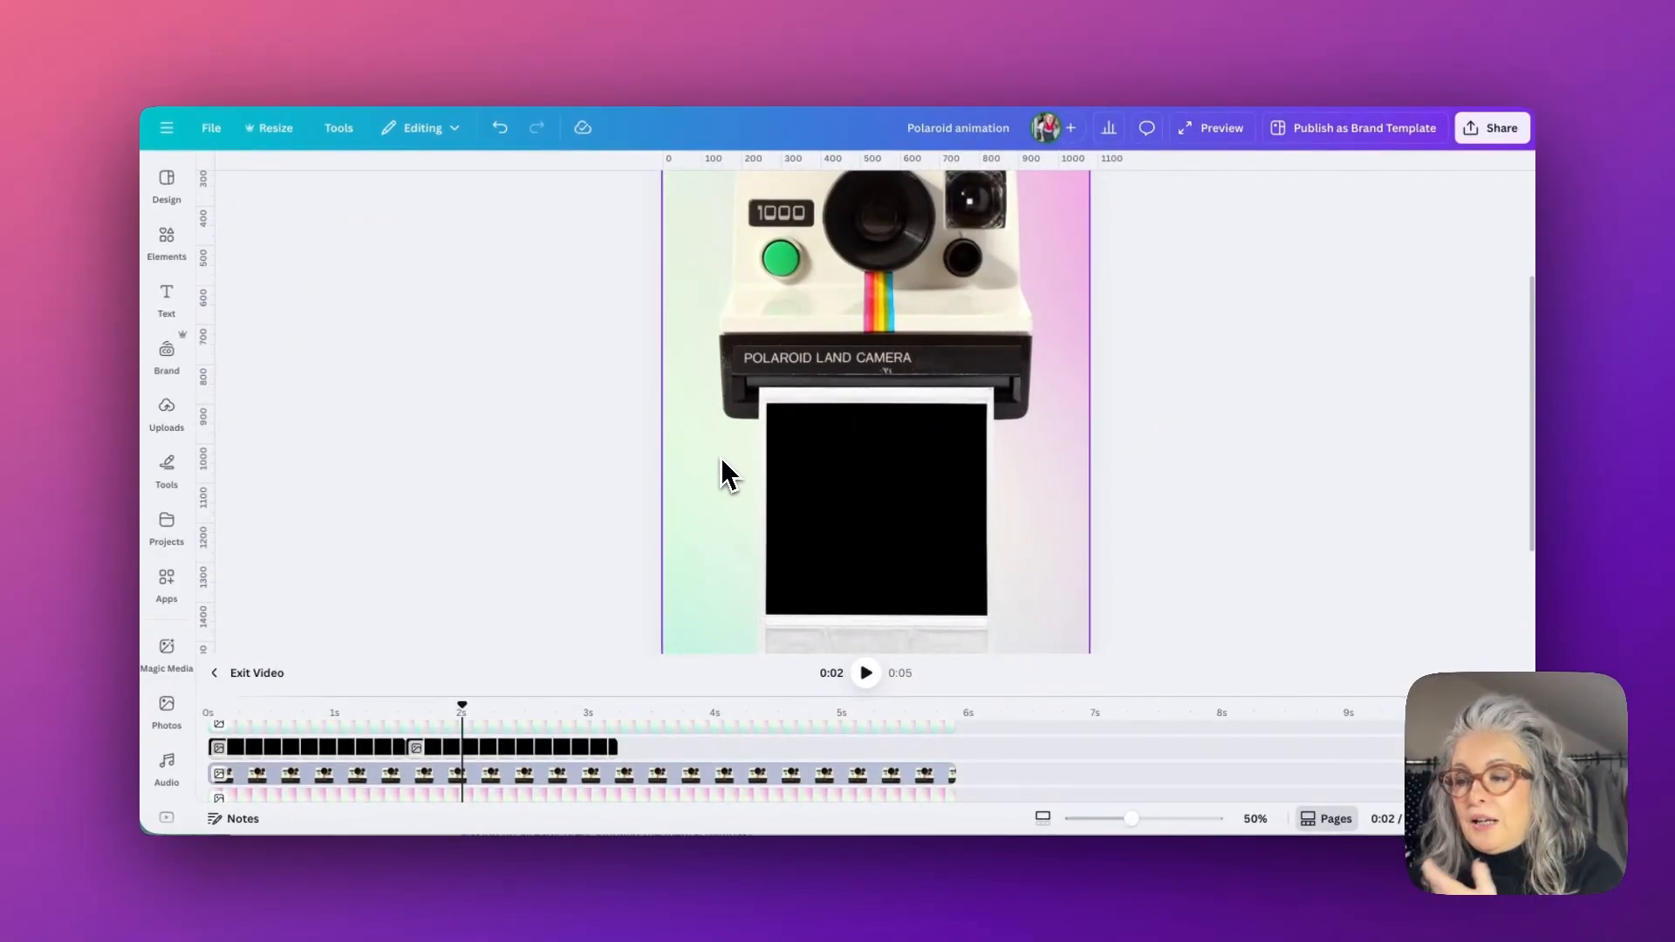
Add a Match & Move transition between the two blank scenes and raise its duration to the maximum.
scroll(776, 446, down, 2)
scroll(726, 476, down, 1)
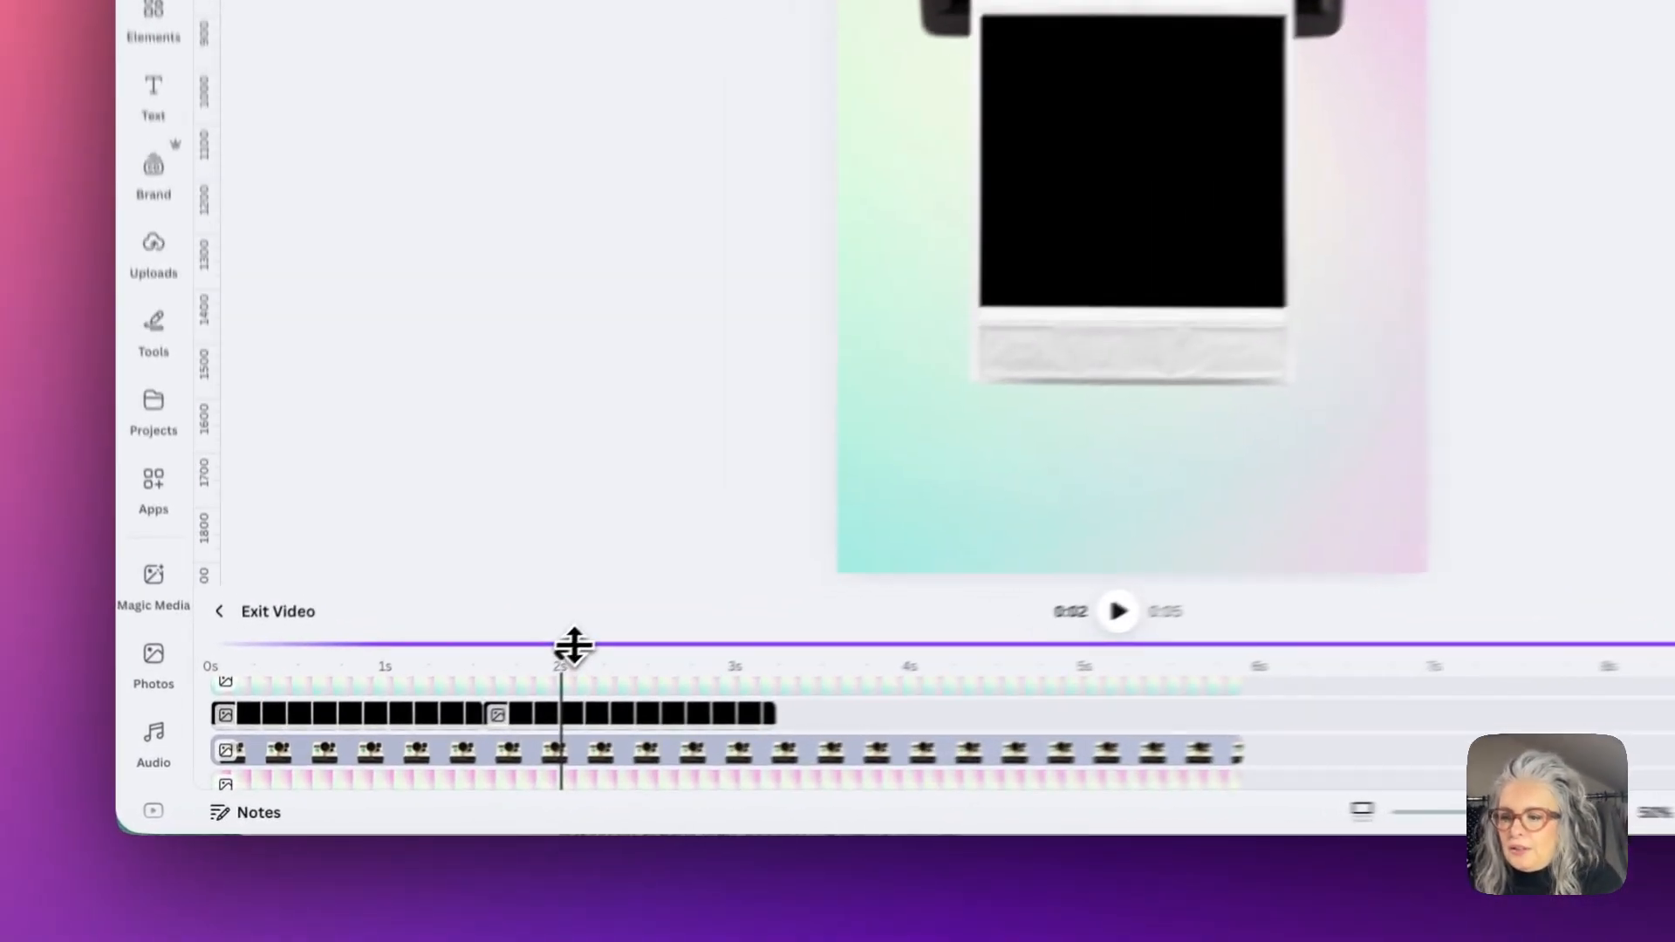
scroll(460, 709, down, 2)
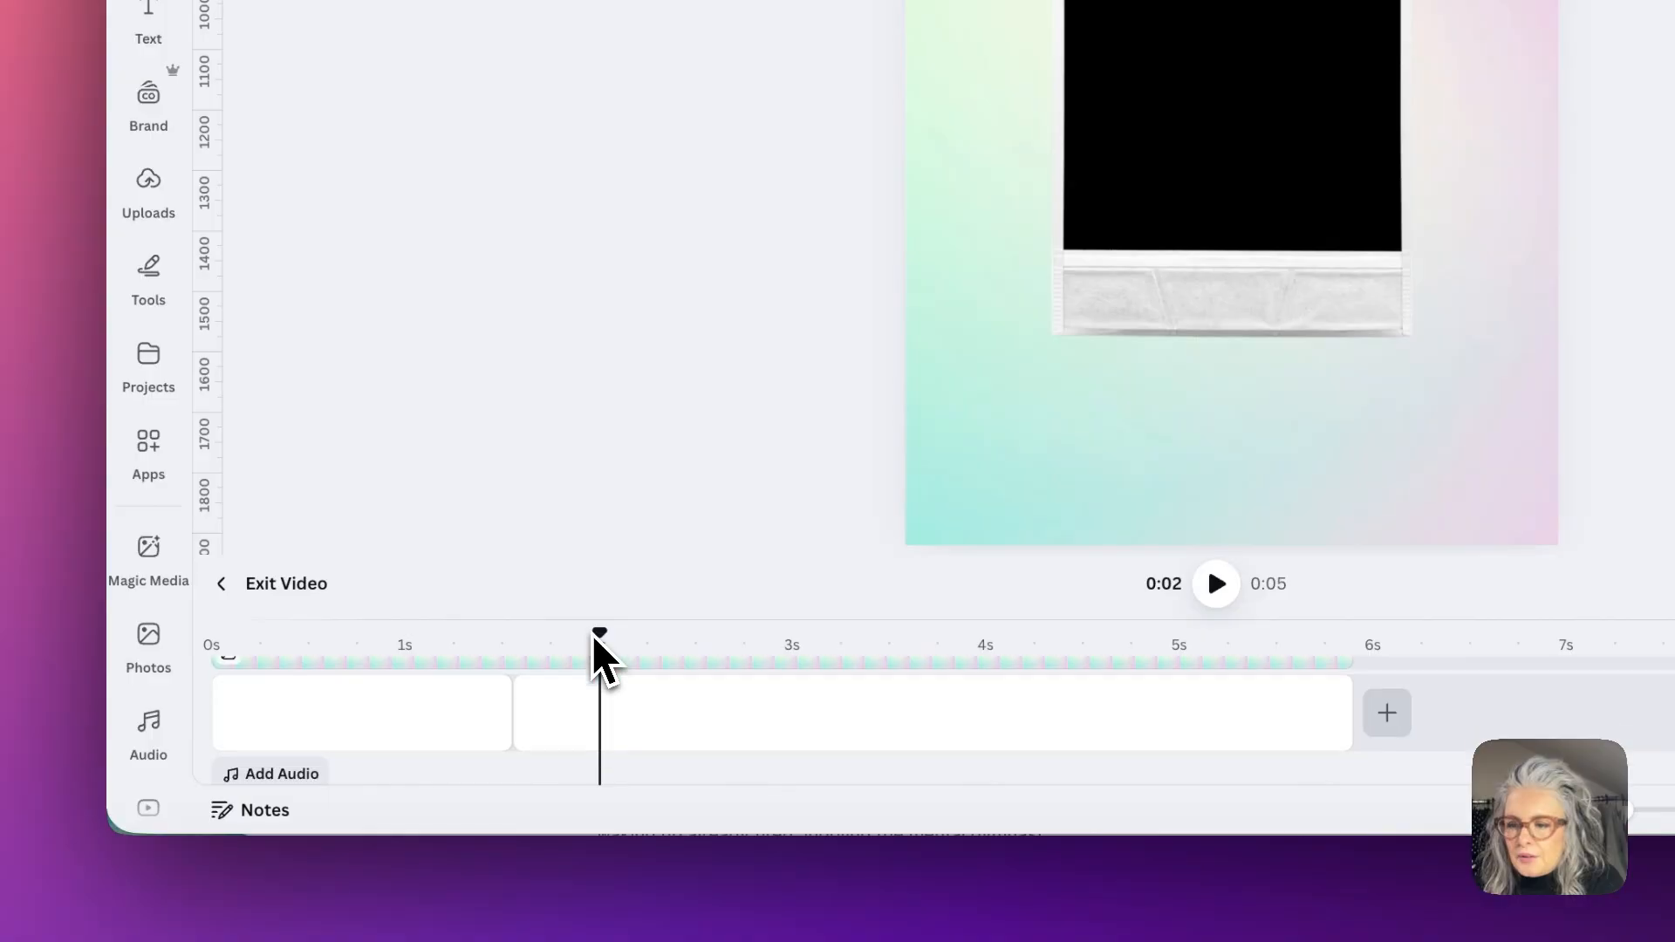
click(517, 718)
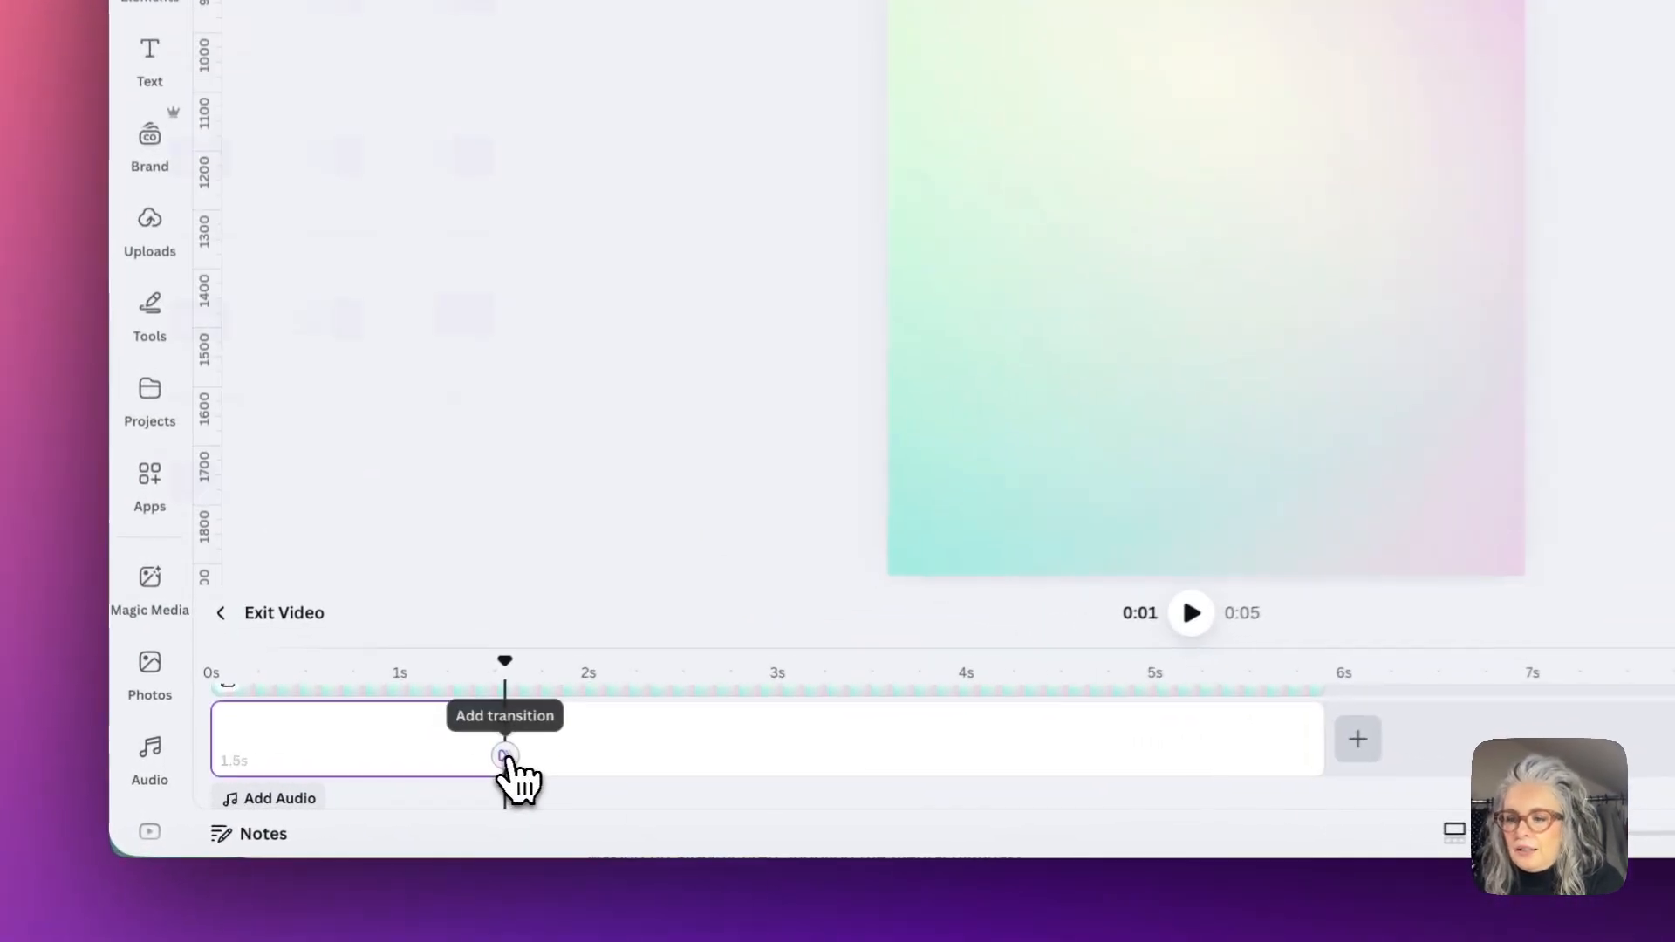
click(406, 769)
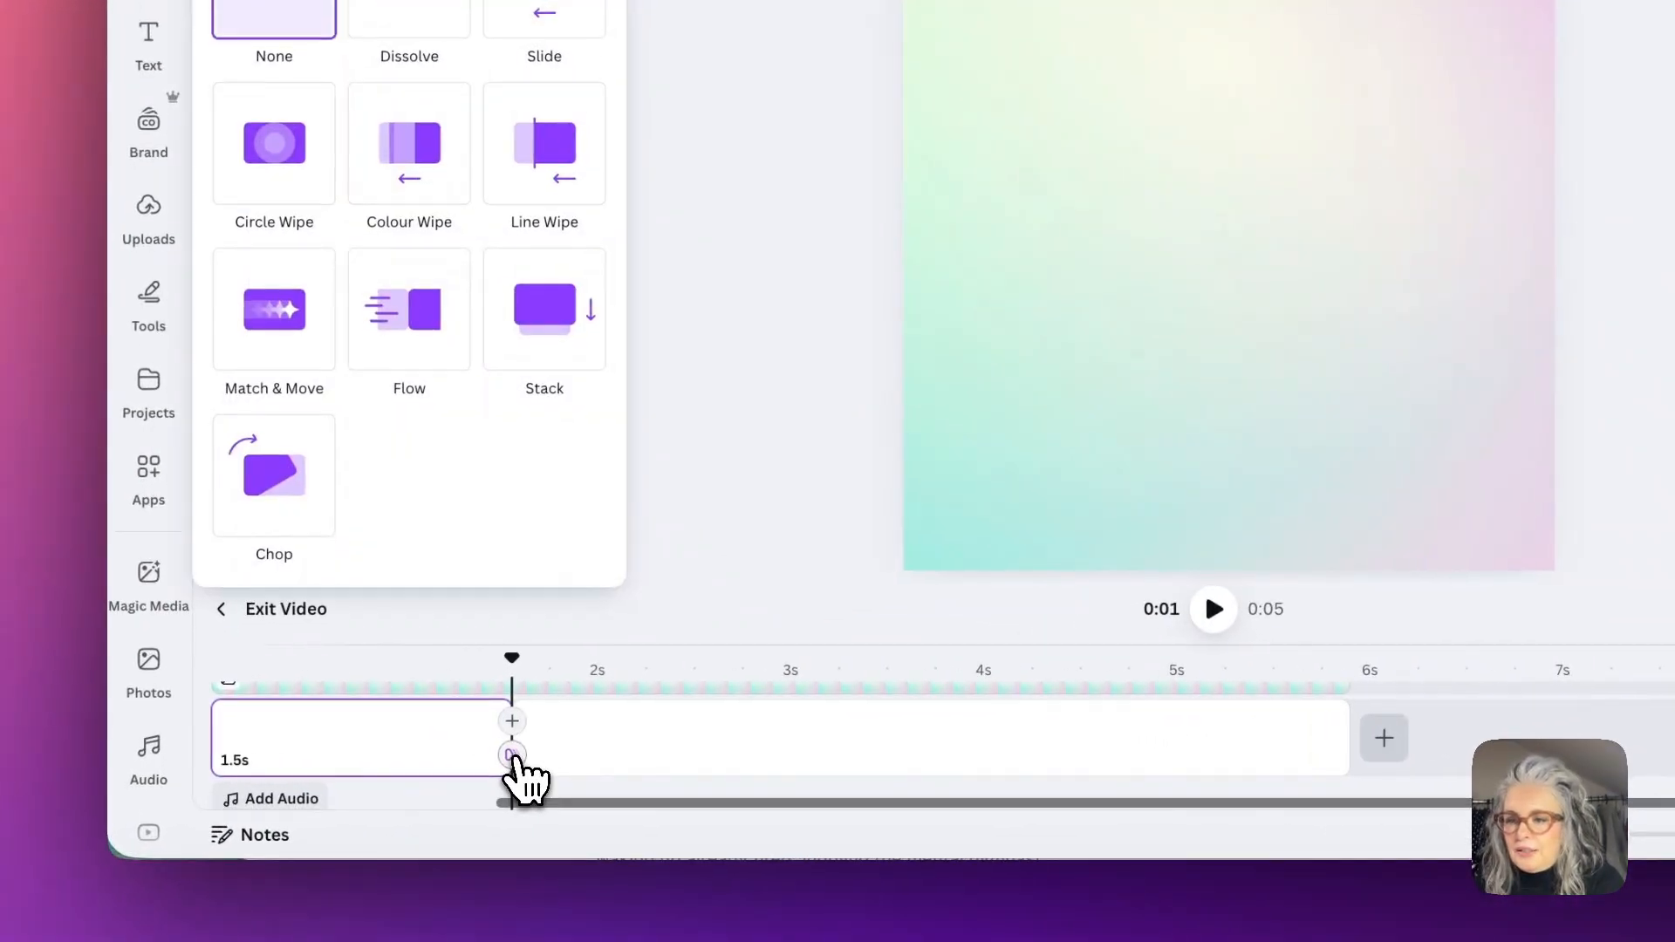
click(280, 371)
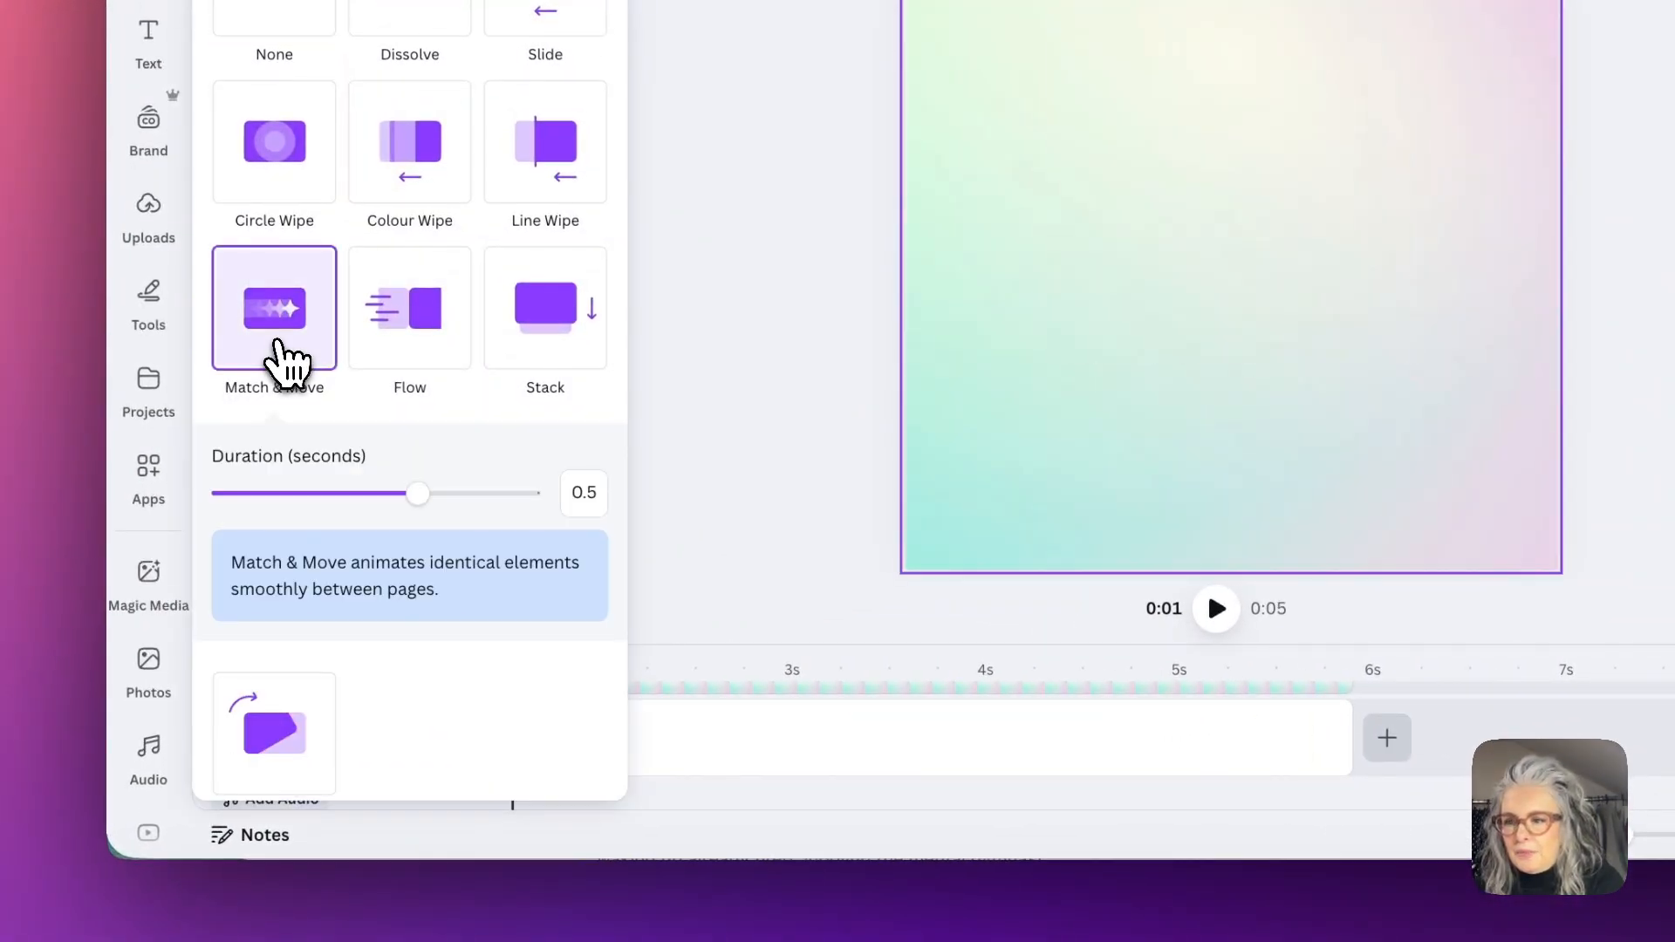
drag(420, 496, 534, 502)
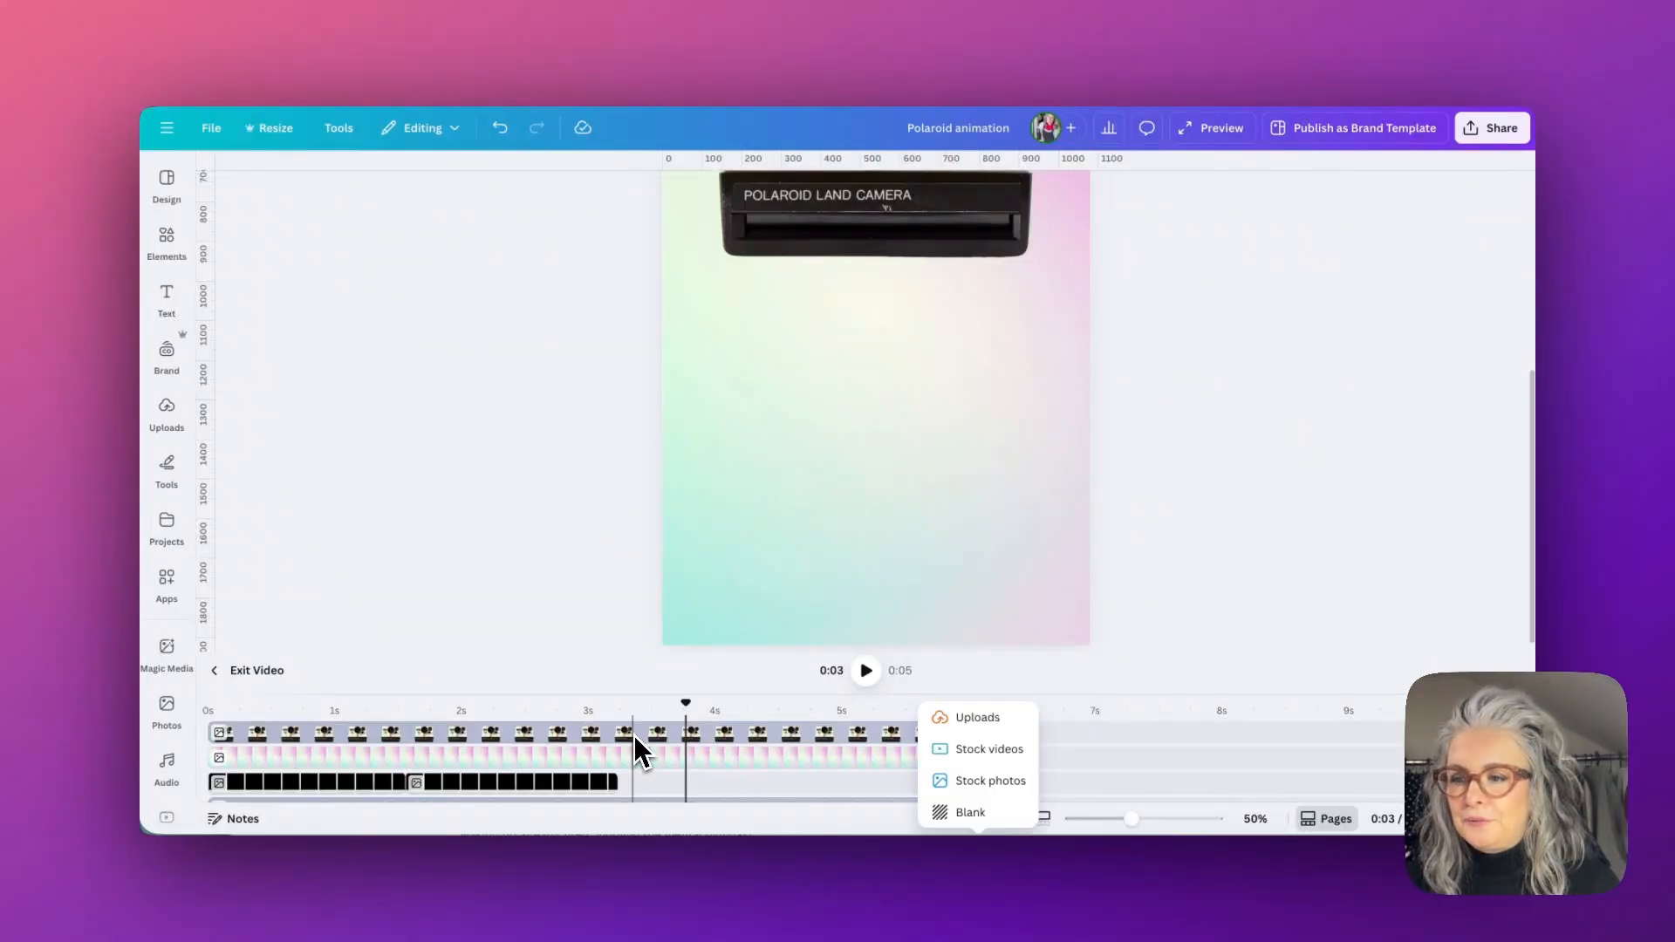
Scrub through the transition around 1.5 to 2 seconds to review the print's movement out of the camera slot.
drag(686, 705, 400, 702)
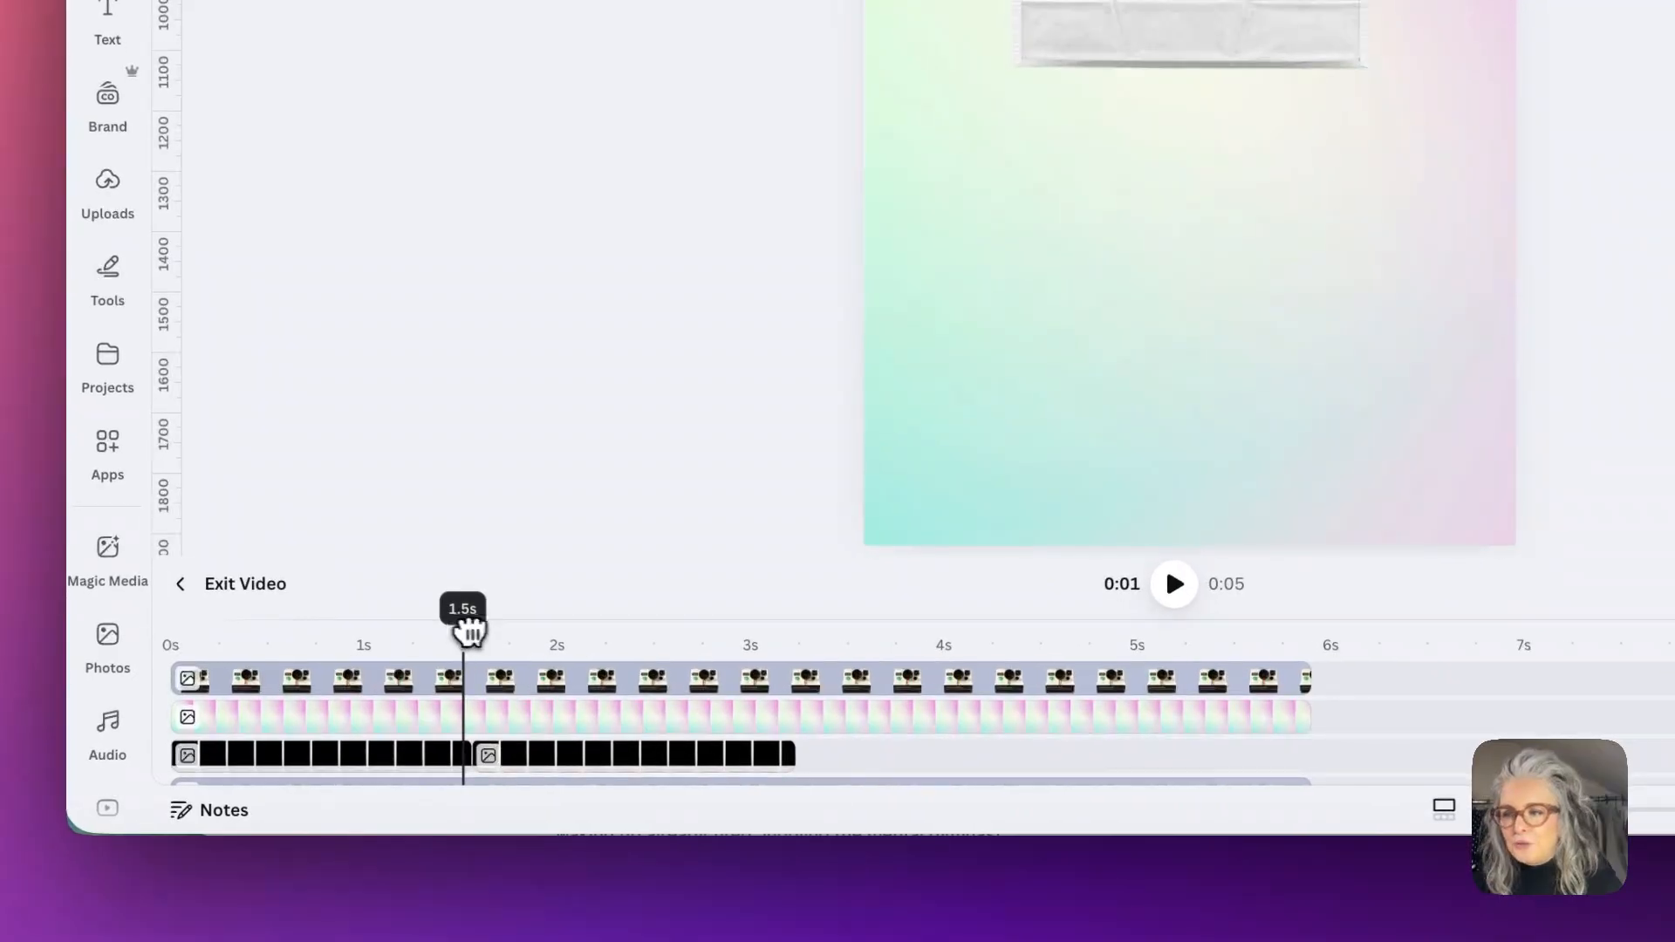
mouse_move(469, 630)
mouse_down()
mouse_move(531, 628)
mouse_move(453, 630)
mouse_up()
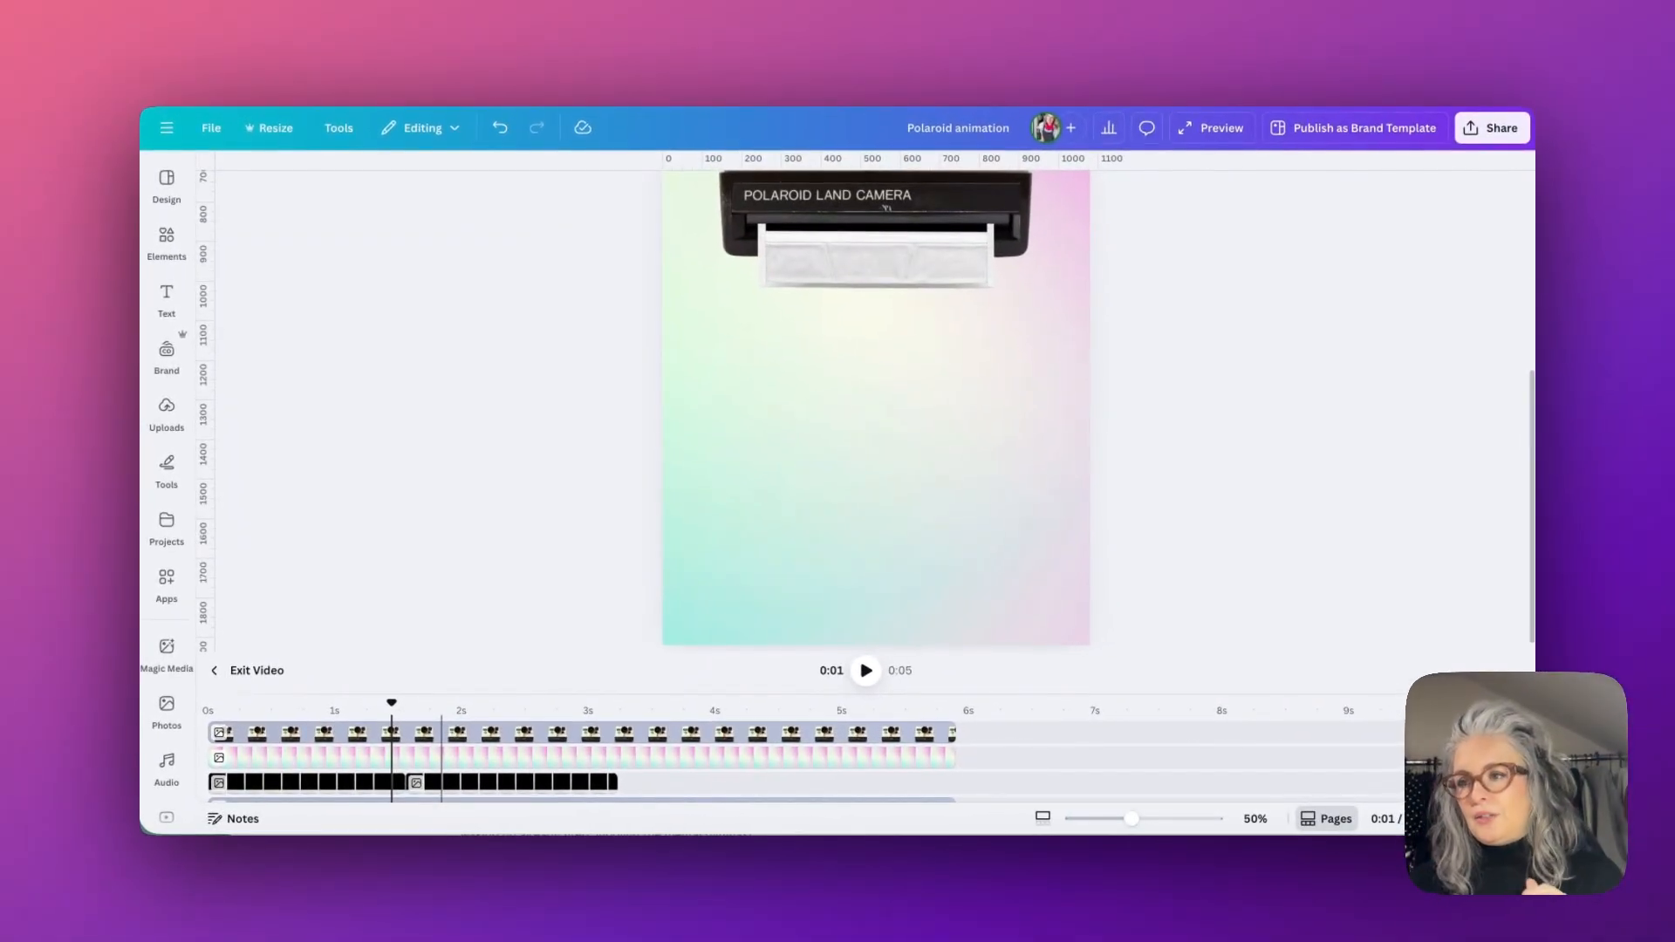
drag(402, 709, 468, 719)
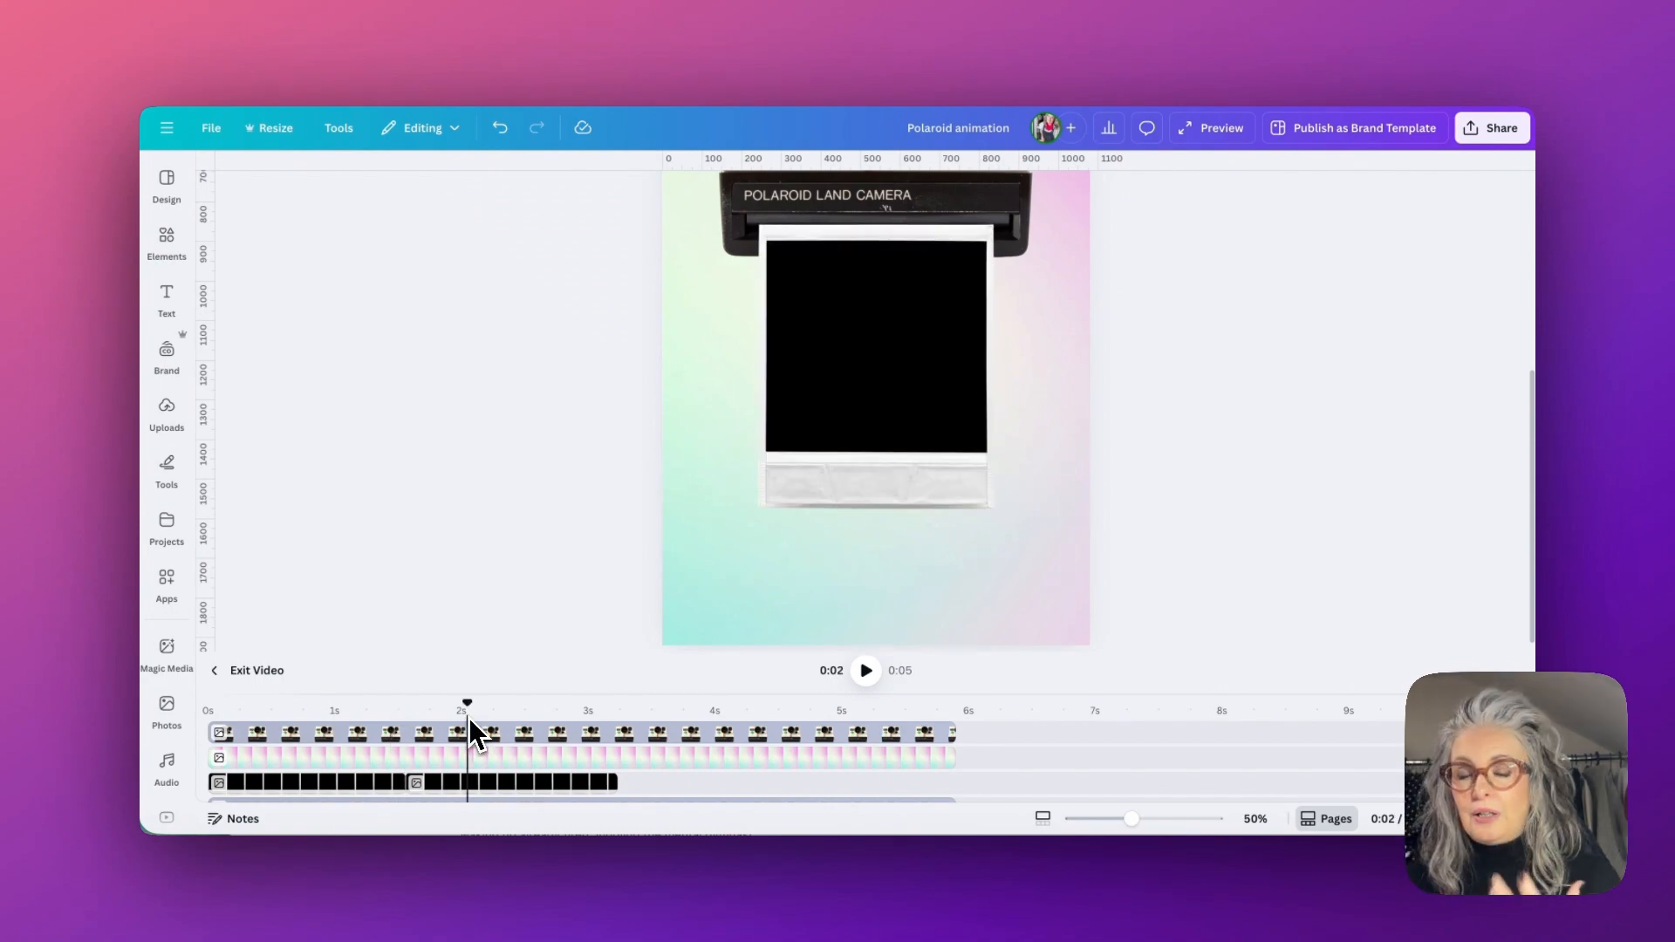
Add the photo of the black French bulldog in a party hat from the "happy dog" stock photos as a separate element.
click(167, 533)
click(169, 416)
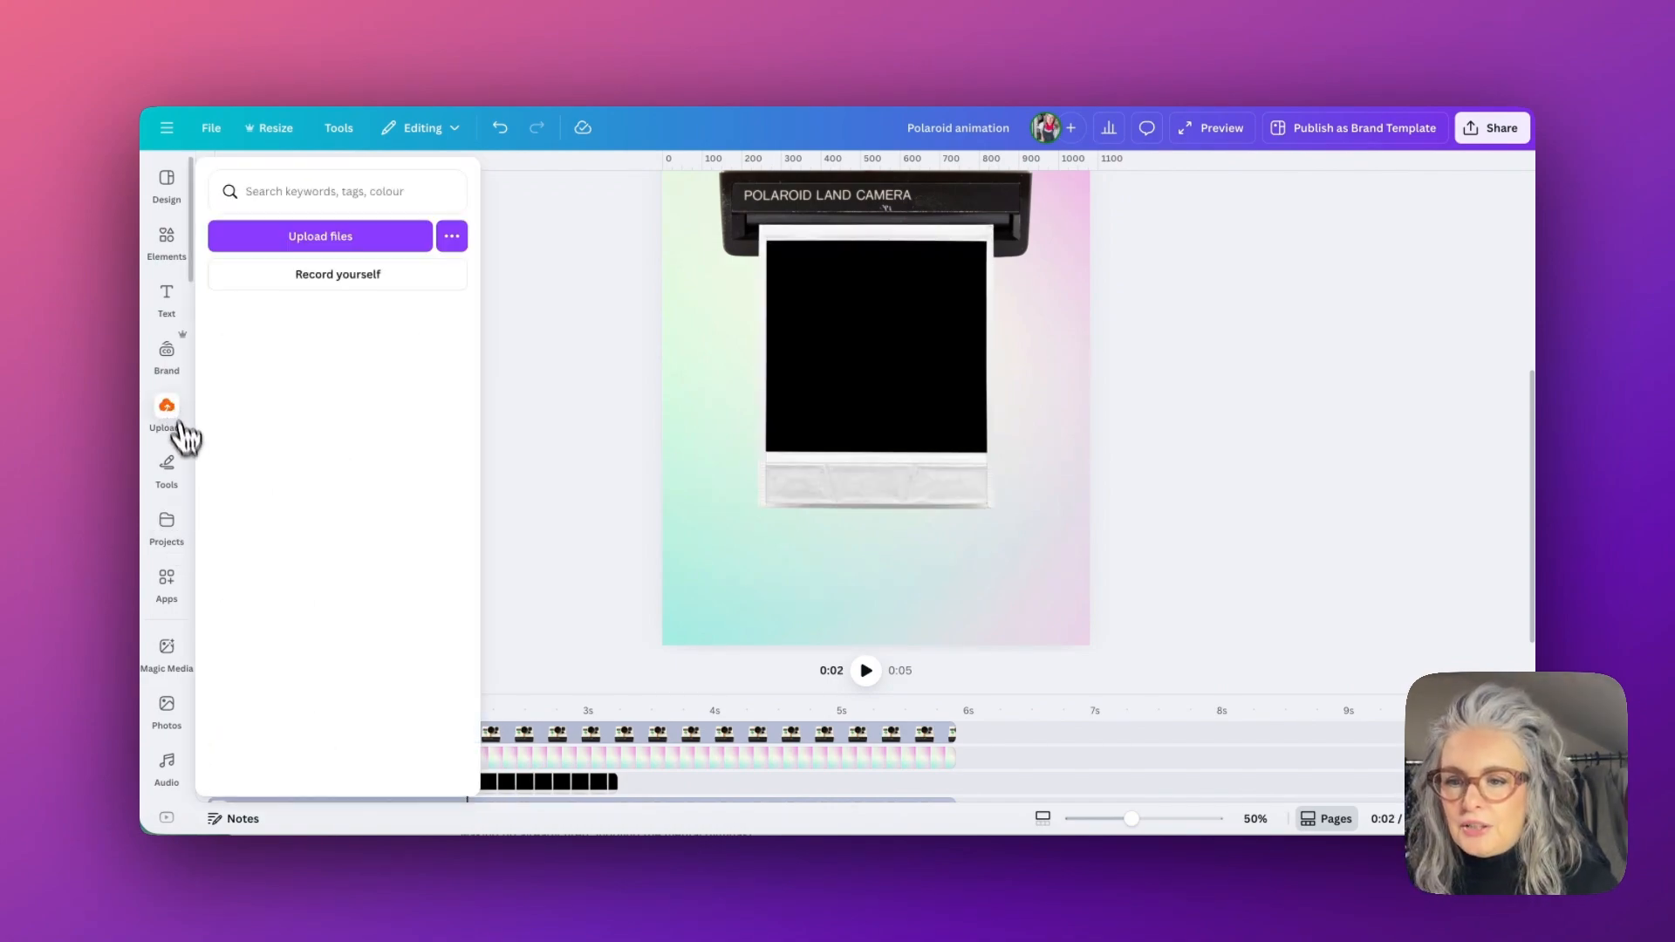
click(174, 577)
click(167, 652)
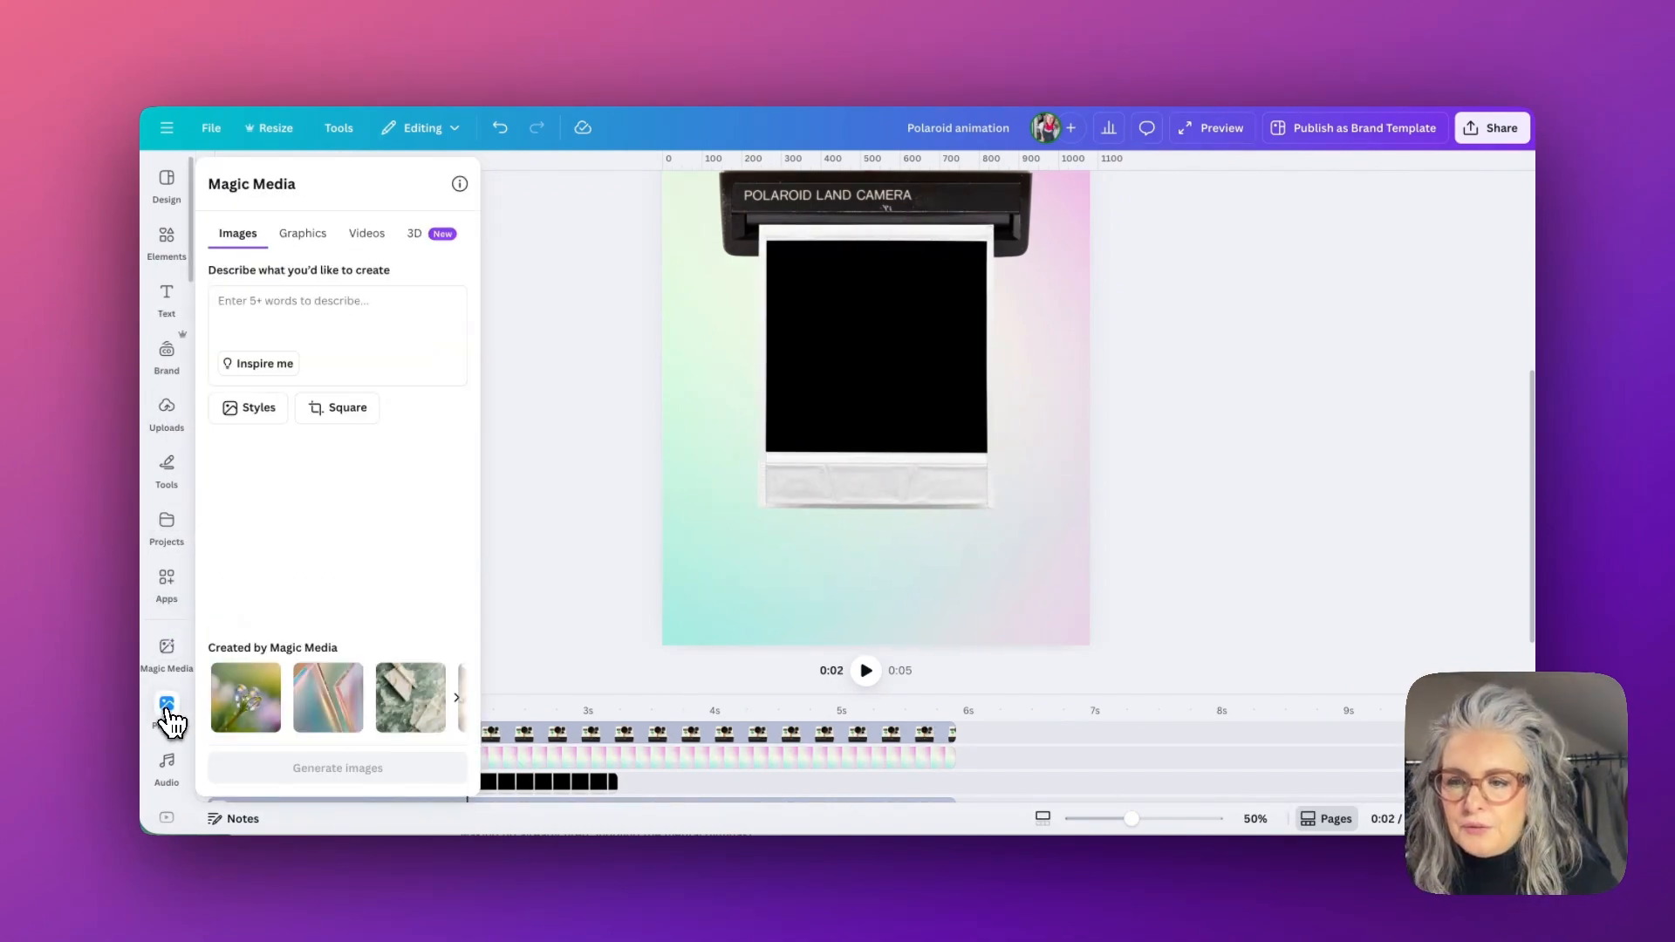
click(167, 705)
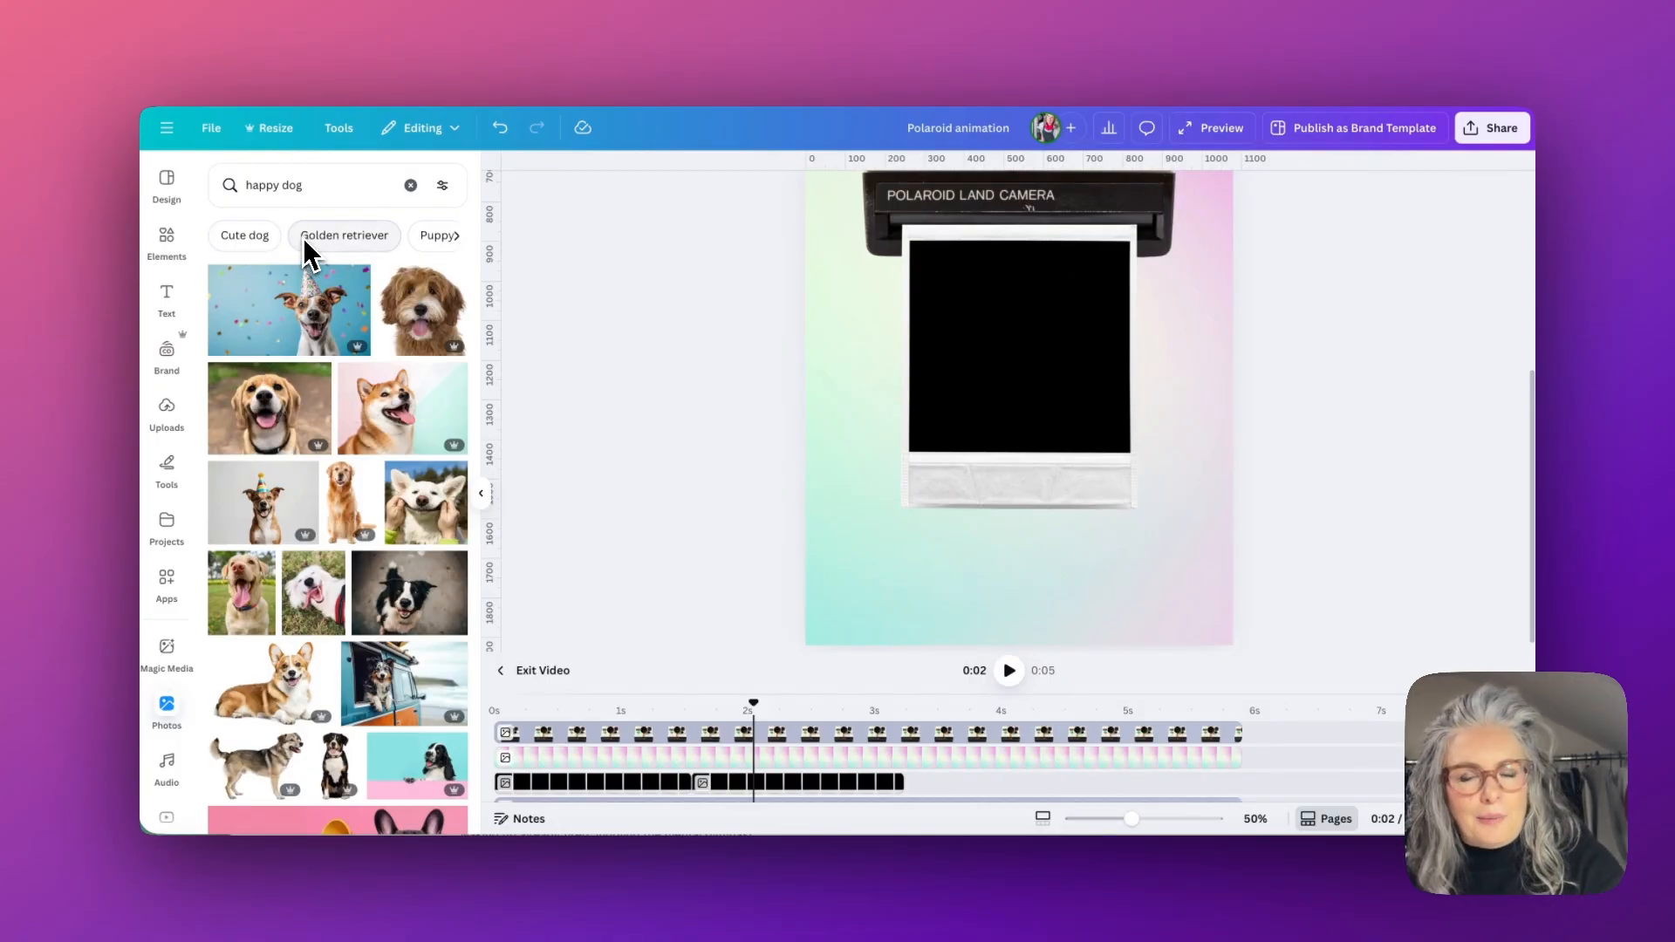
scroll(275, 450, down, 8)
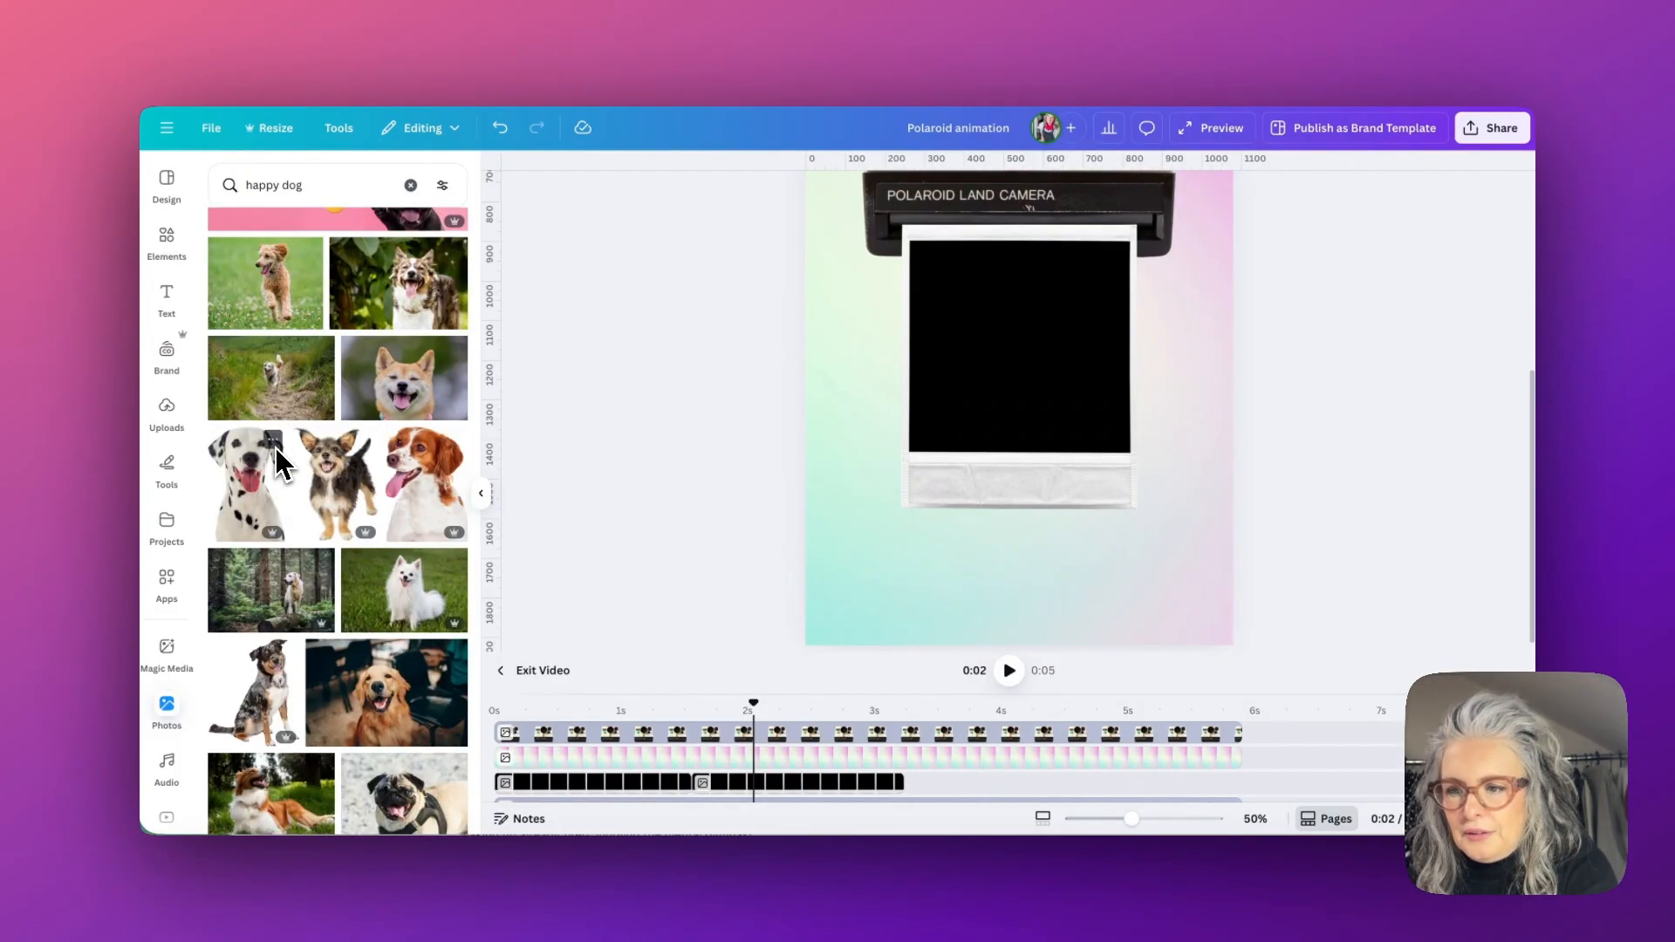
scroll(275, 448, down, 5)
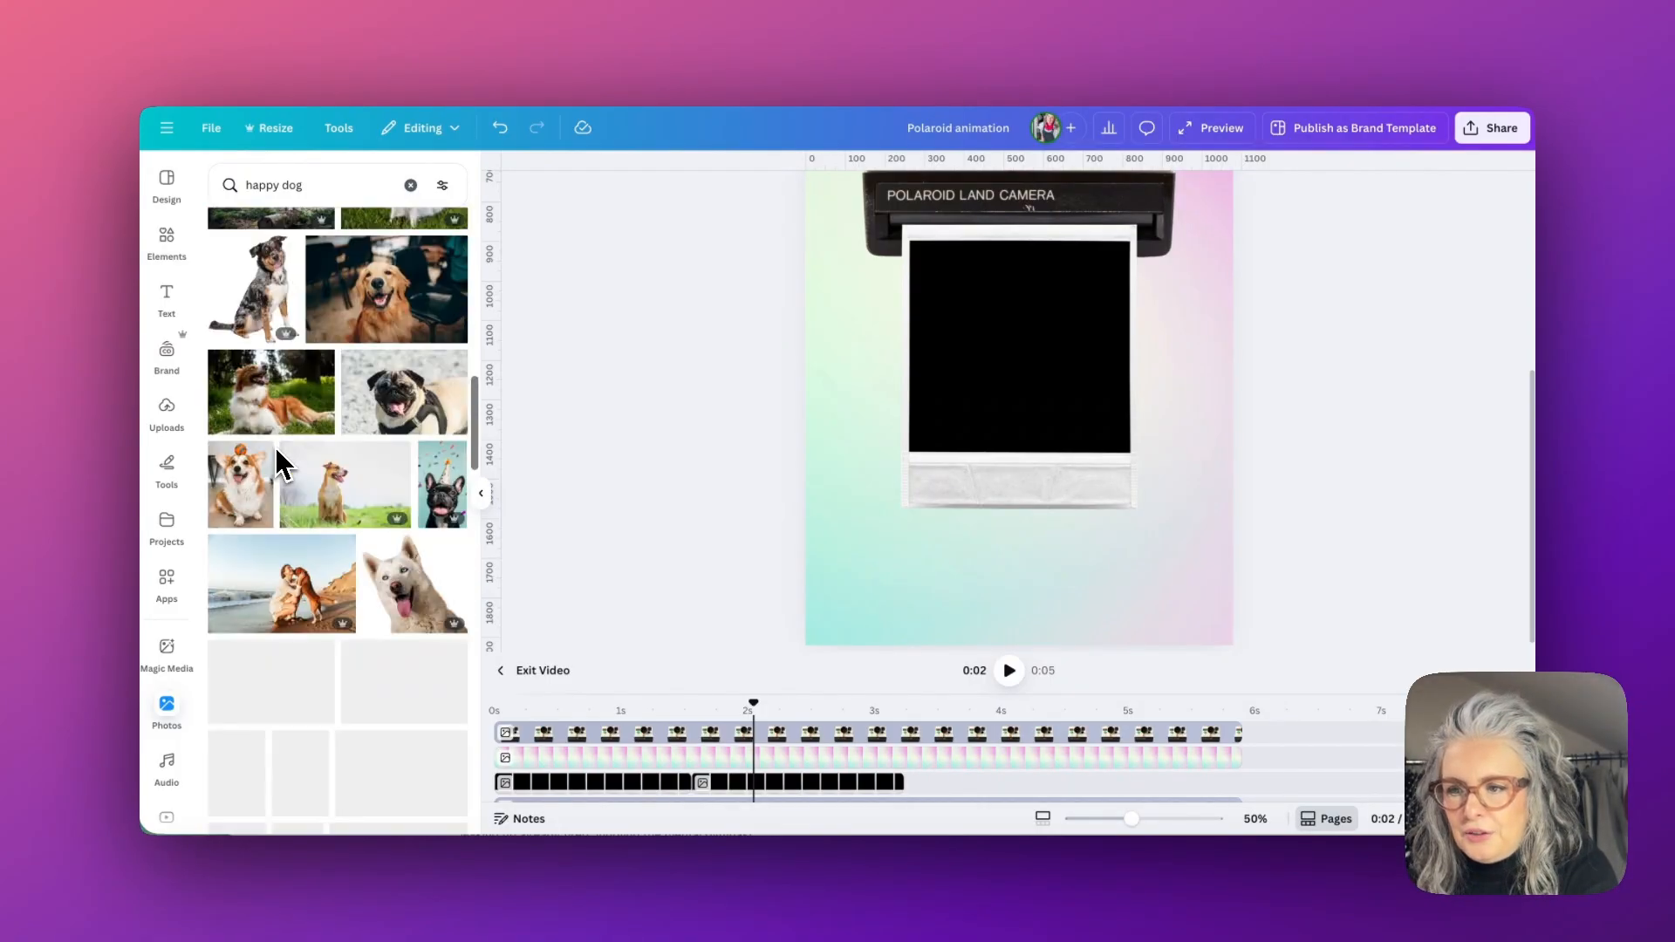
click(450, 504)
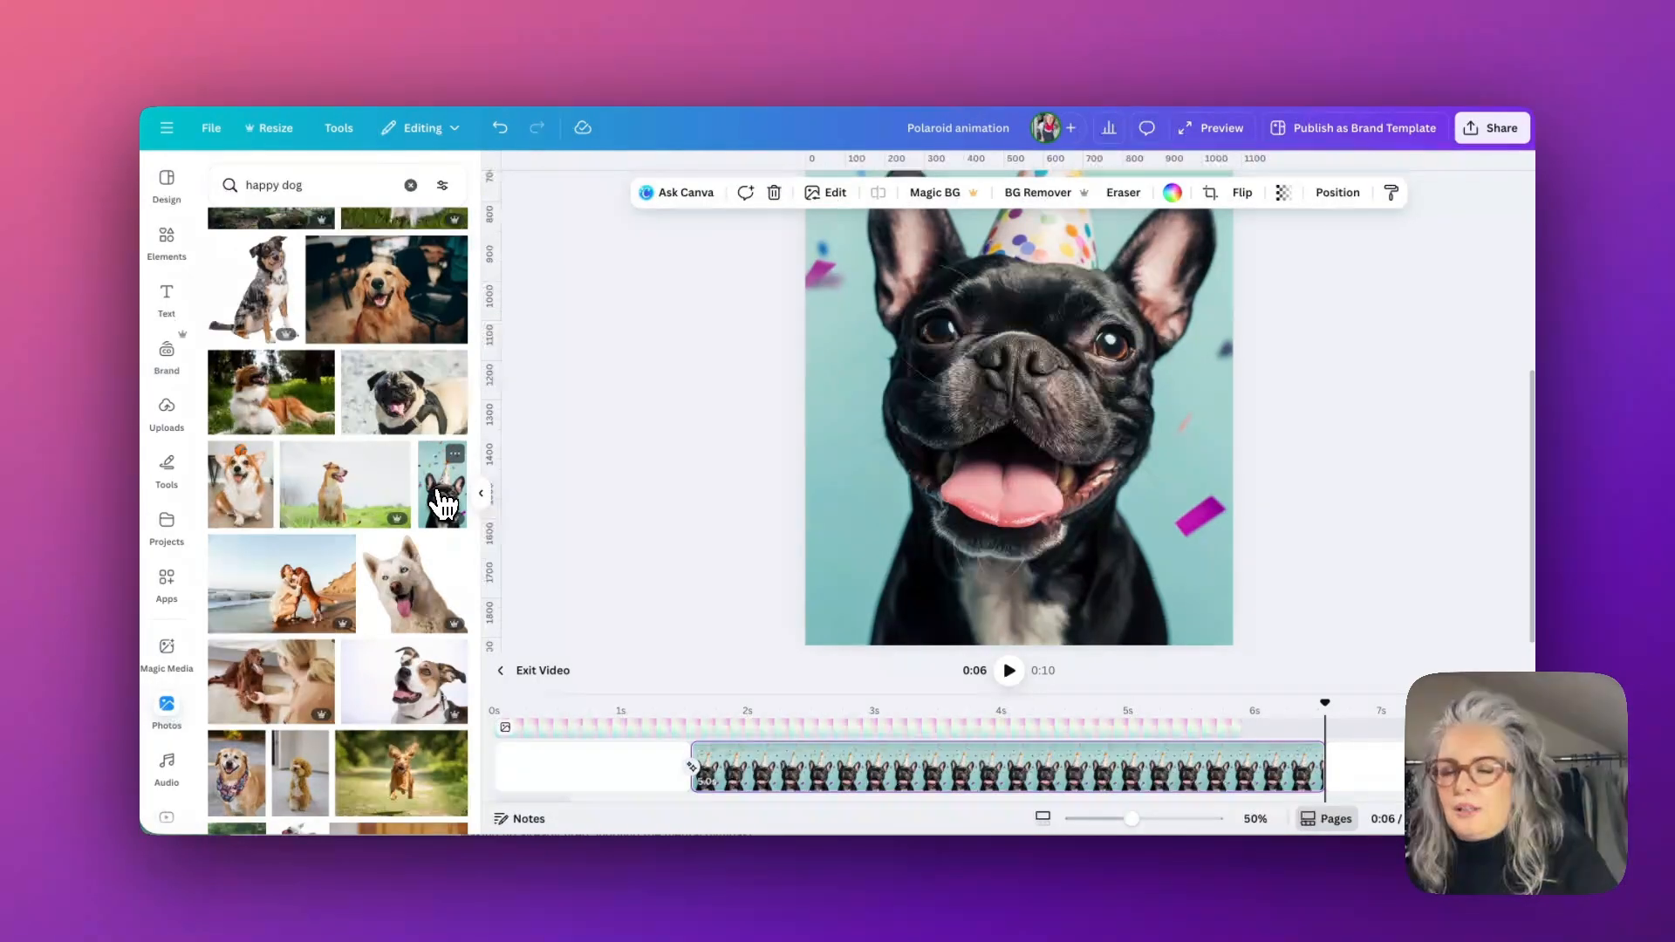
key(ctrl+z)
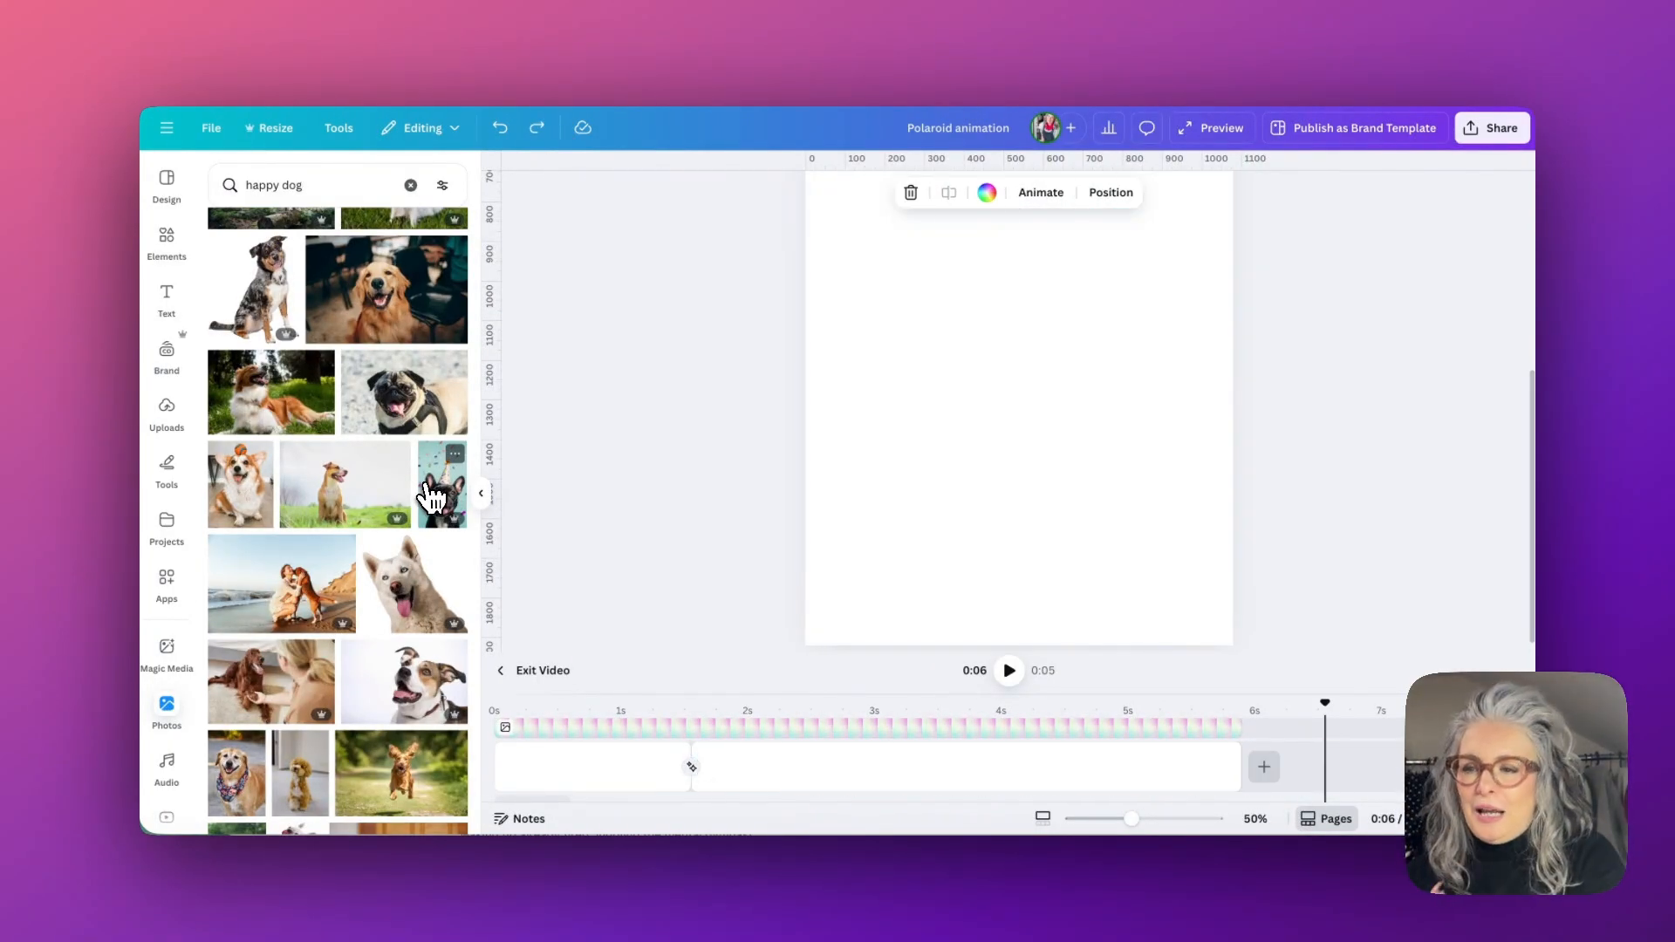
drag(439, 504, 986, 531)
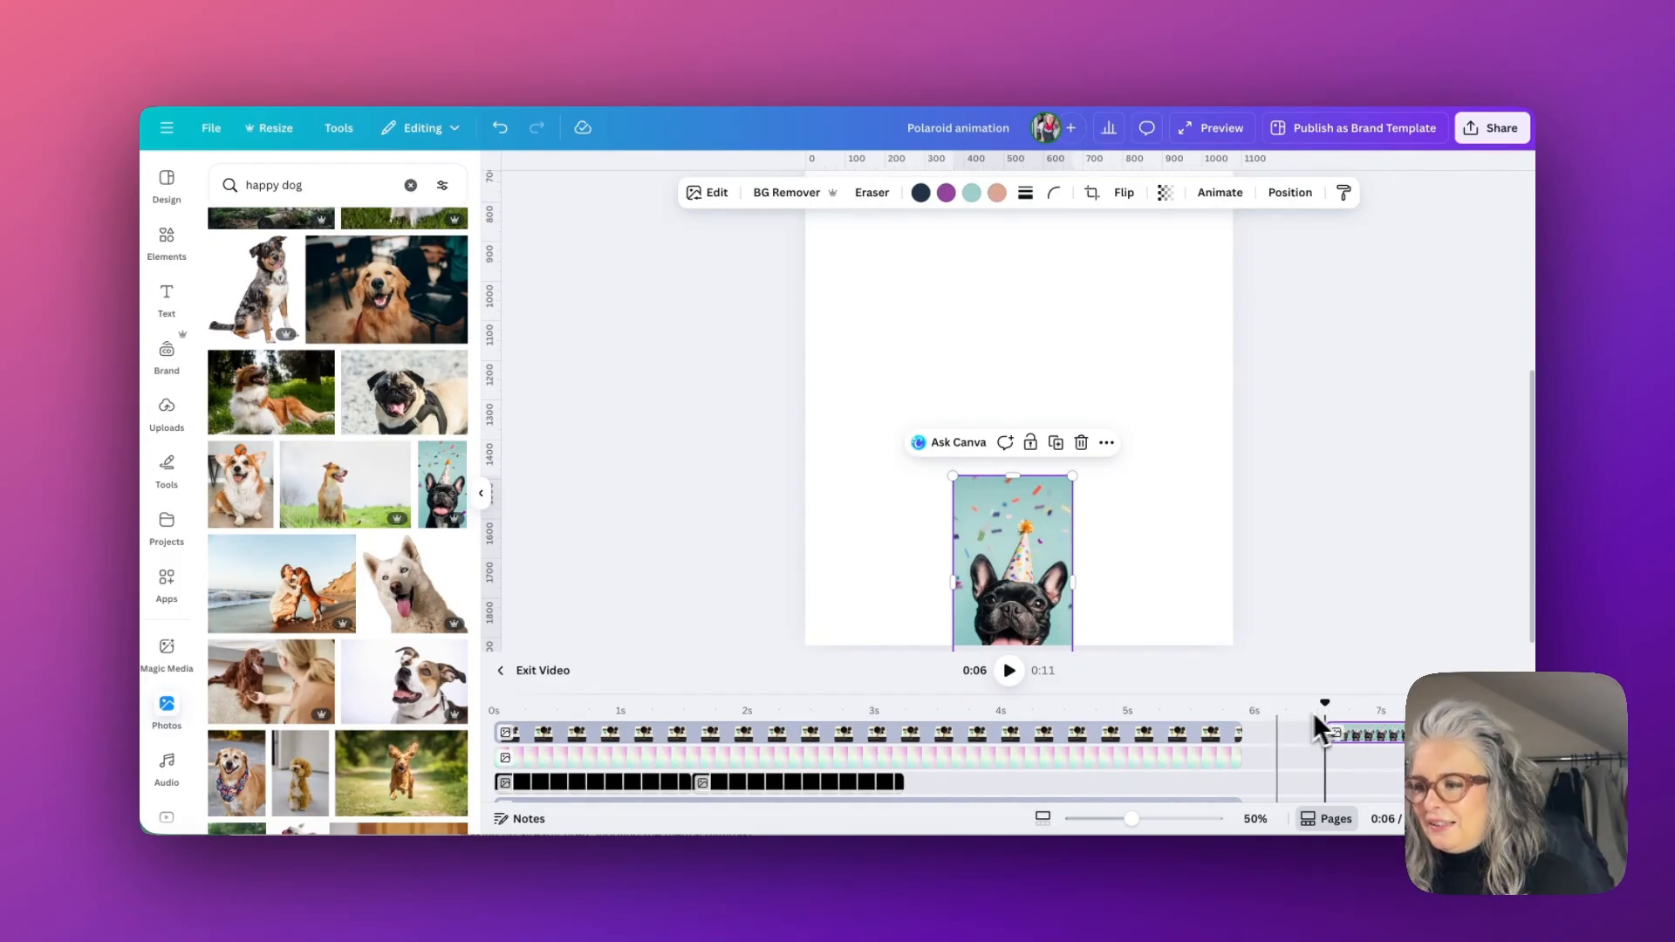
Move the dog photo's clip to start with the second print's clip and trim its end to match the camera clip.
drag(1325, 703, 1274, 696)
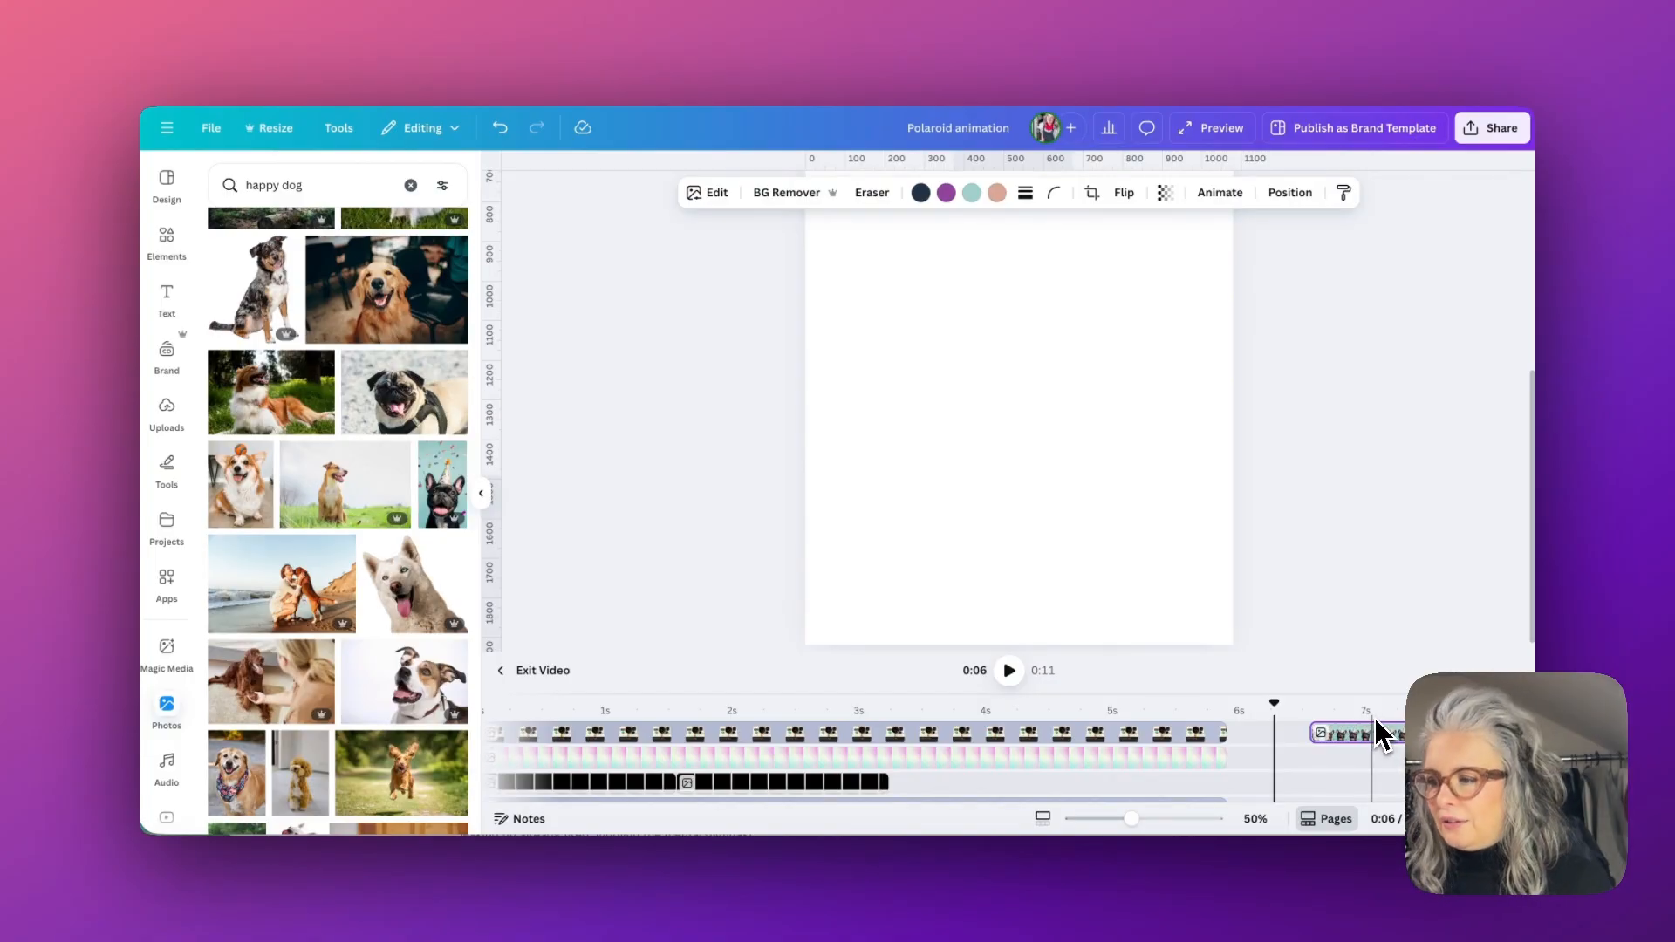
drag(1393, 738, 750, 778)
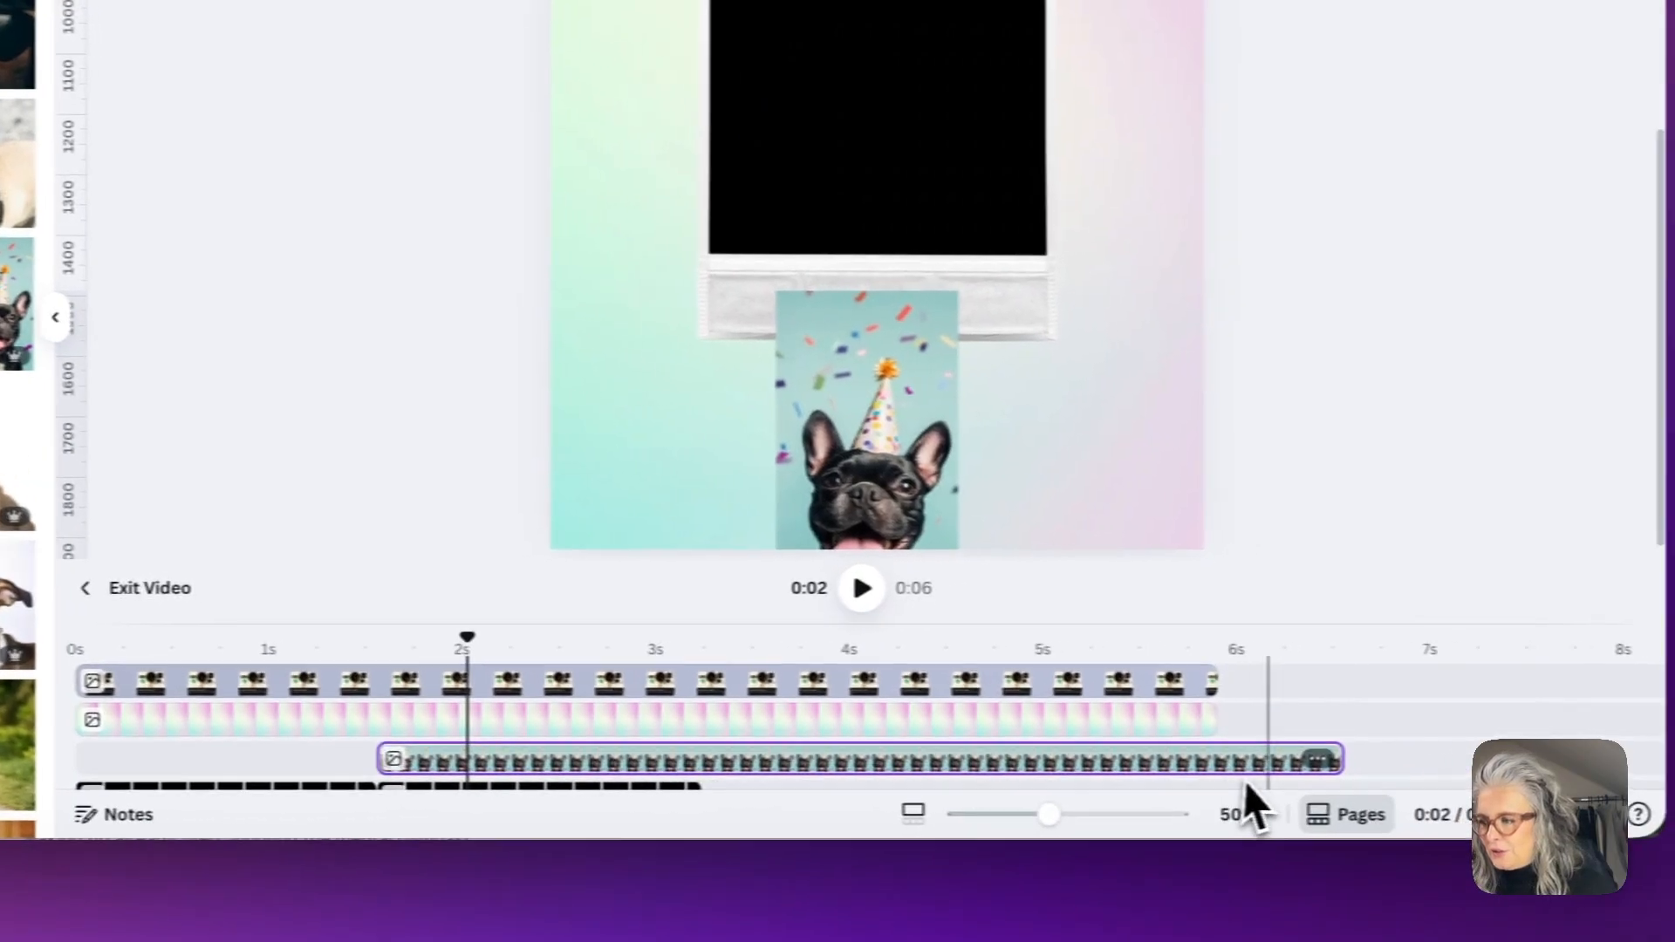
drag(1340, 753, 1162, 752)
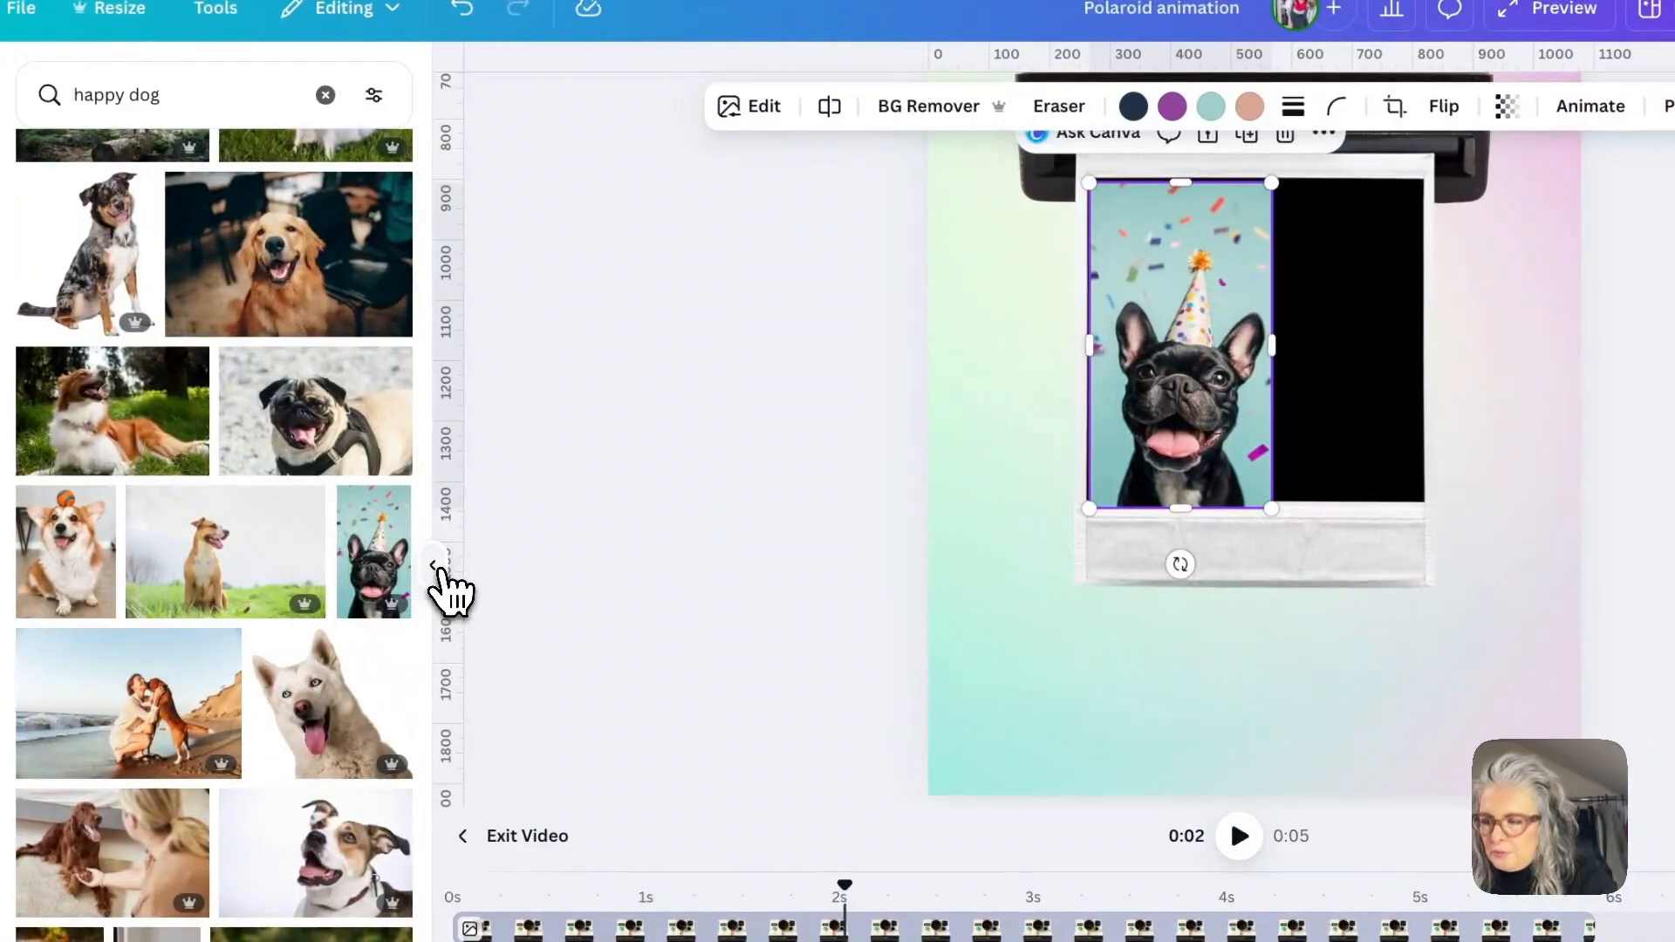
Fit the dog photo over the print's black square and reposition the picture inside the crop to show the dog's whole face.
click(441, 587)
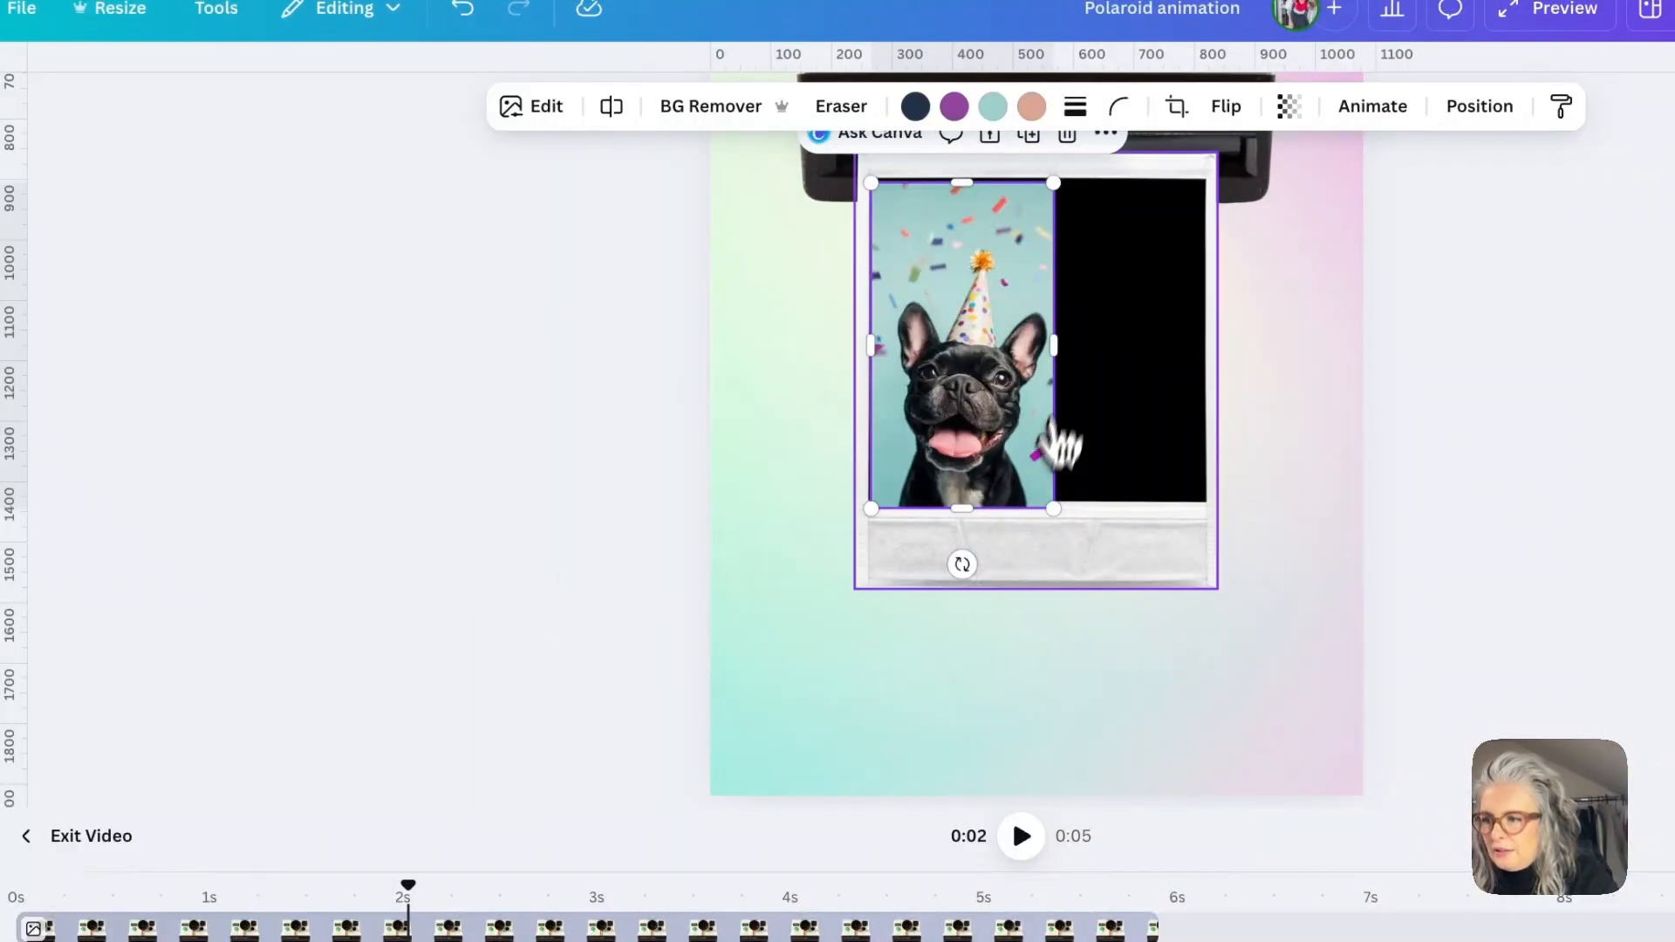
scroll(934, 280, up, 2)
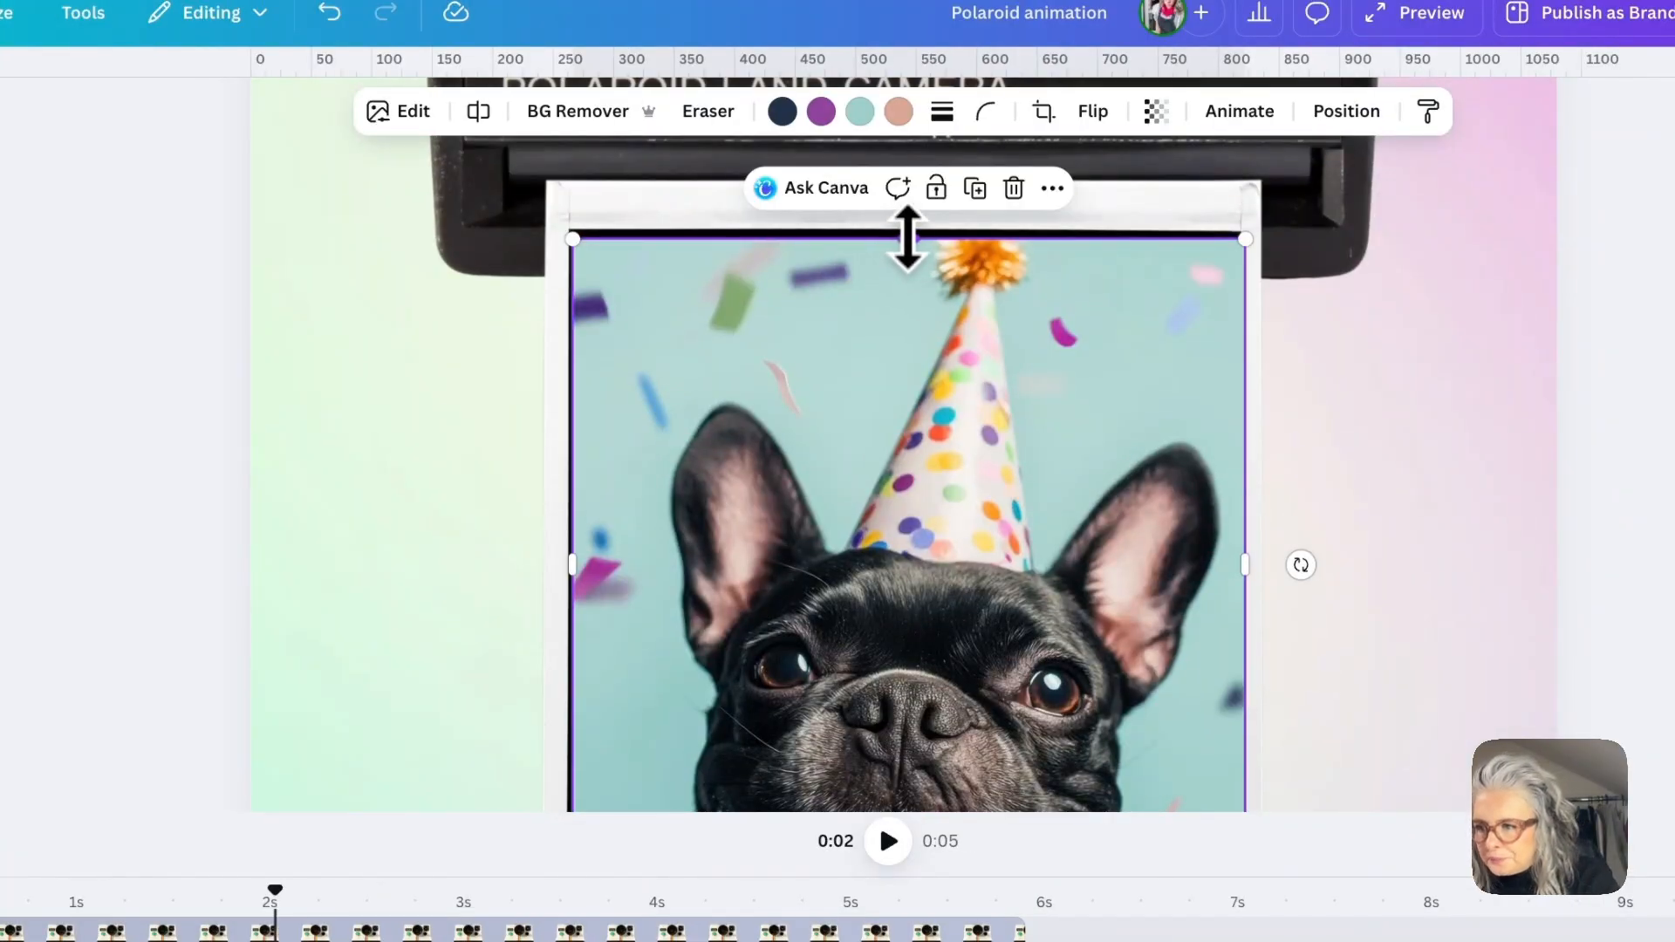
drag(908, 237, 907, 232)
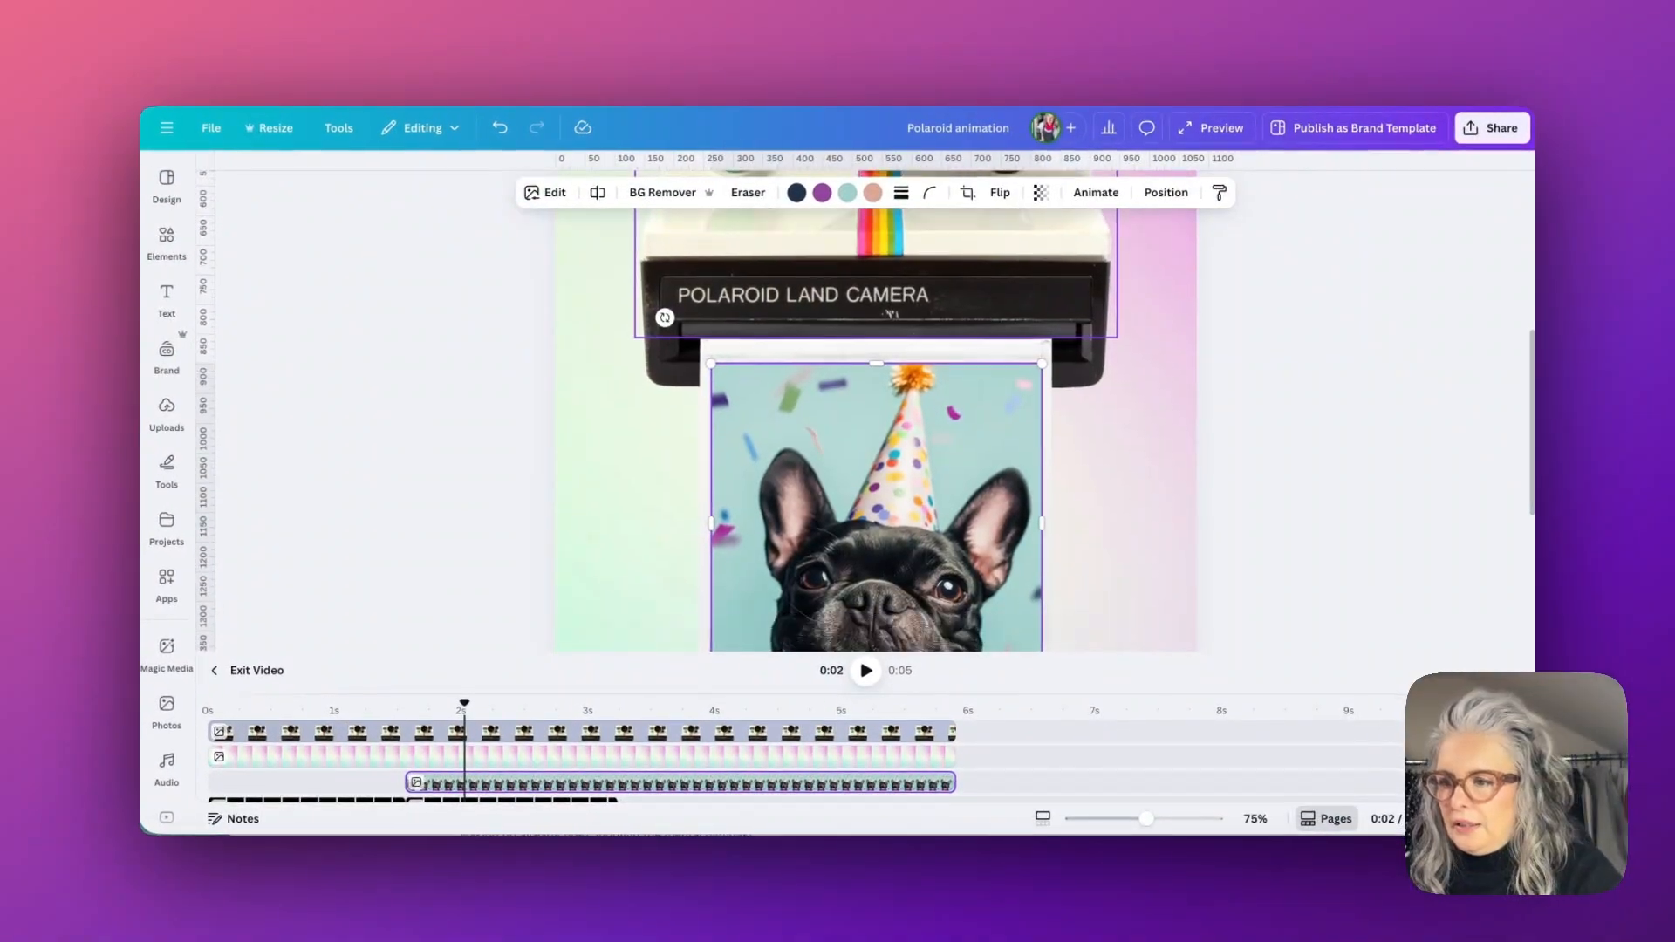
scroll(837, 419, down, 3)
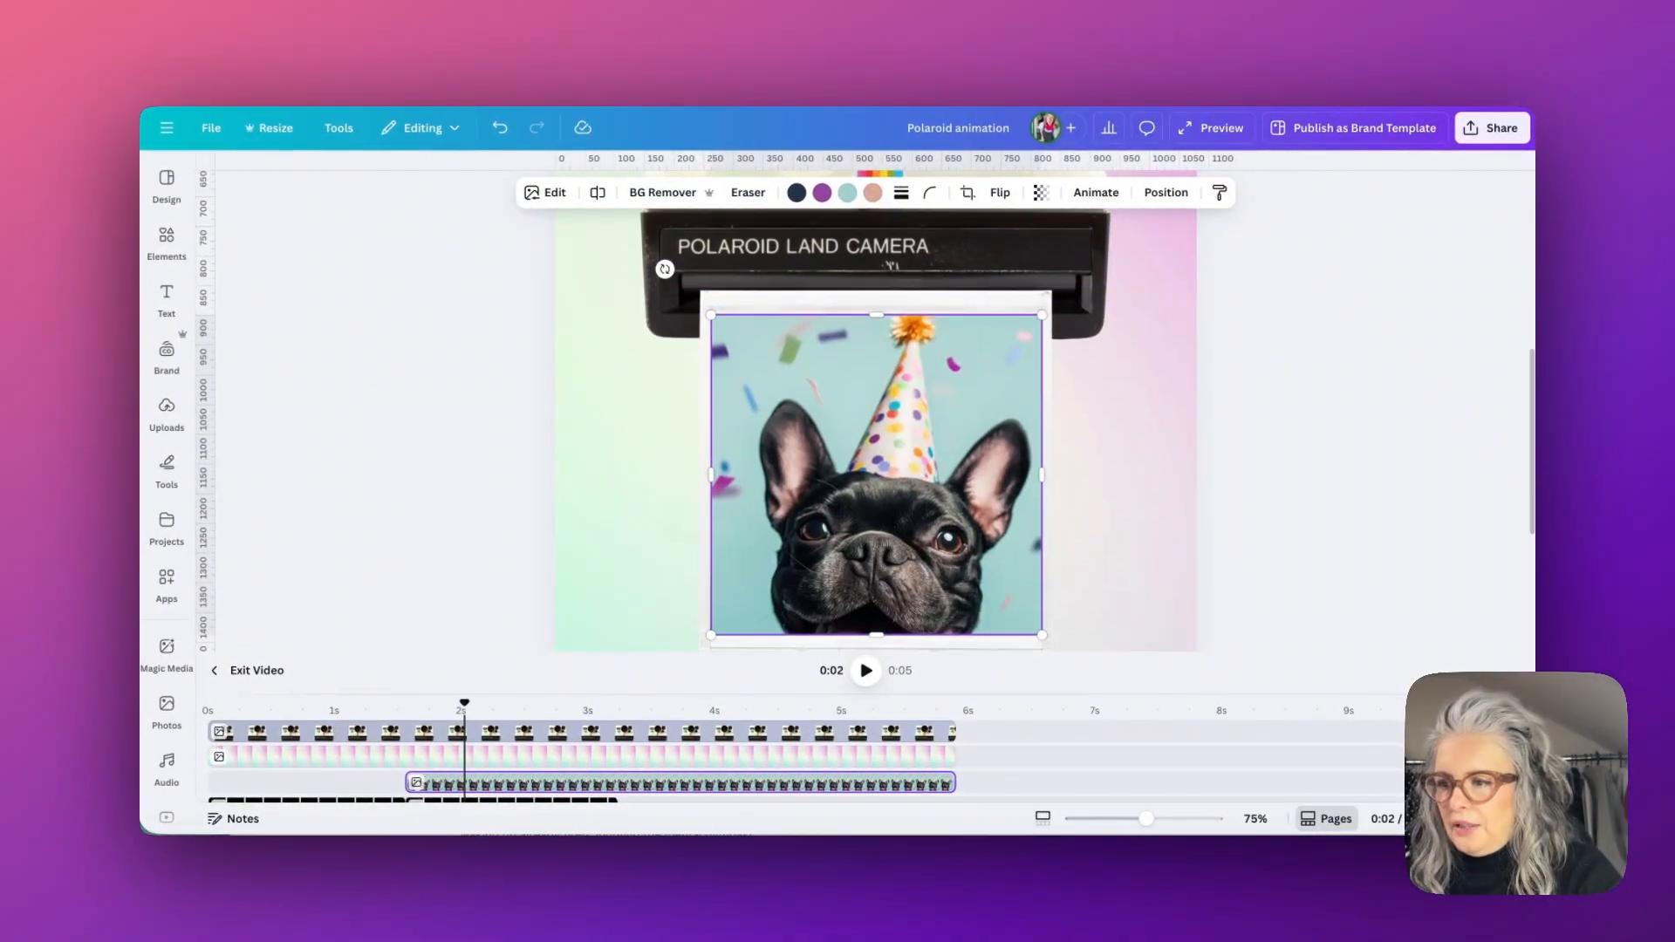
double_click(804, 380)
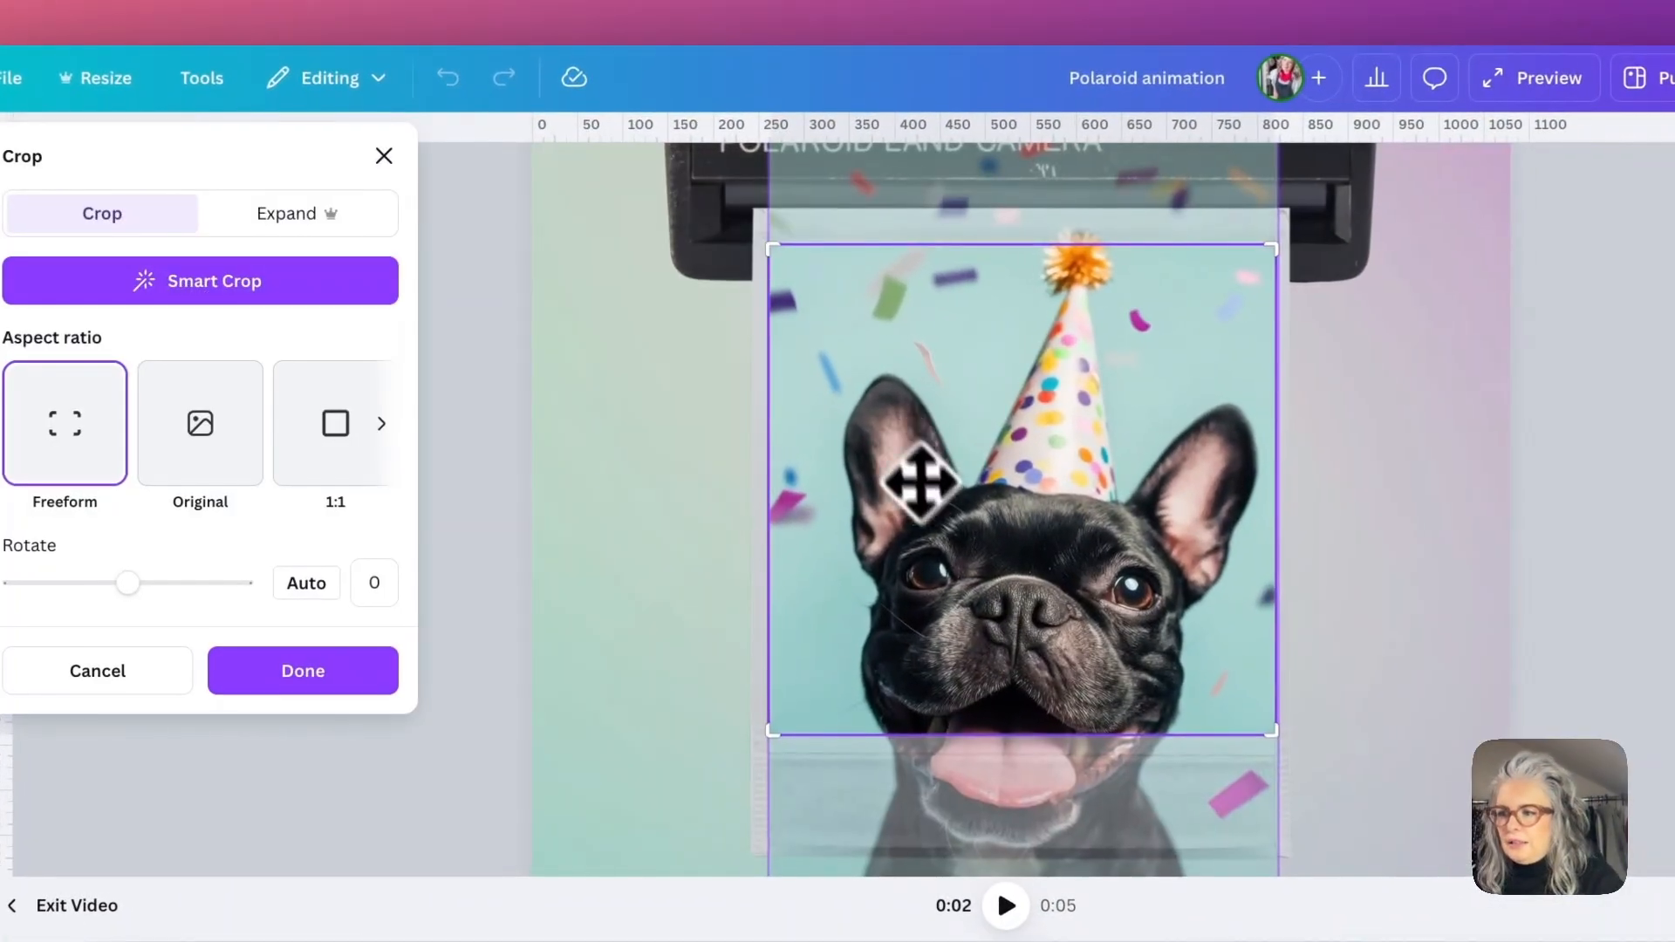
mouse_move(976, 521)
mouse_down()
mouse_move(965, 498)
mouse_move(964, 565)
mouse_move(967, 522)
mouse_up()
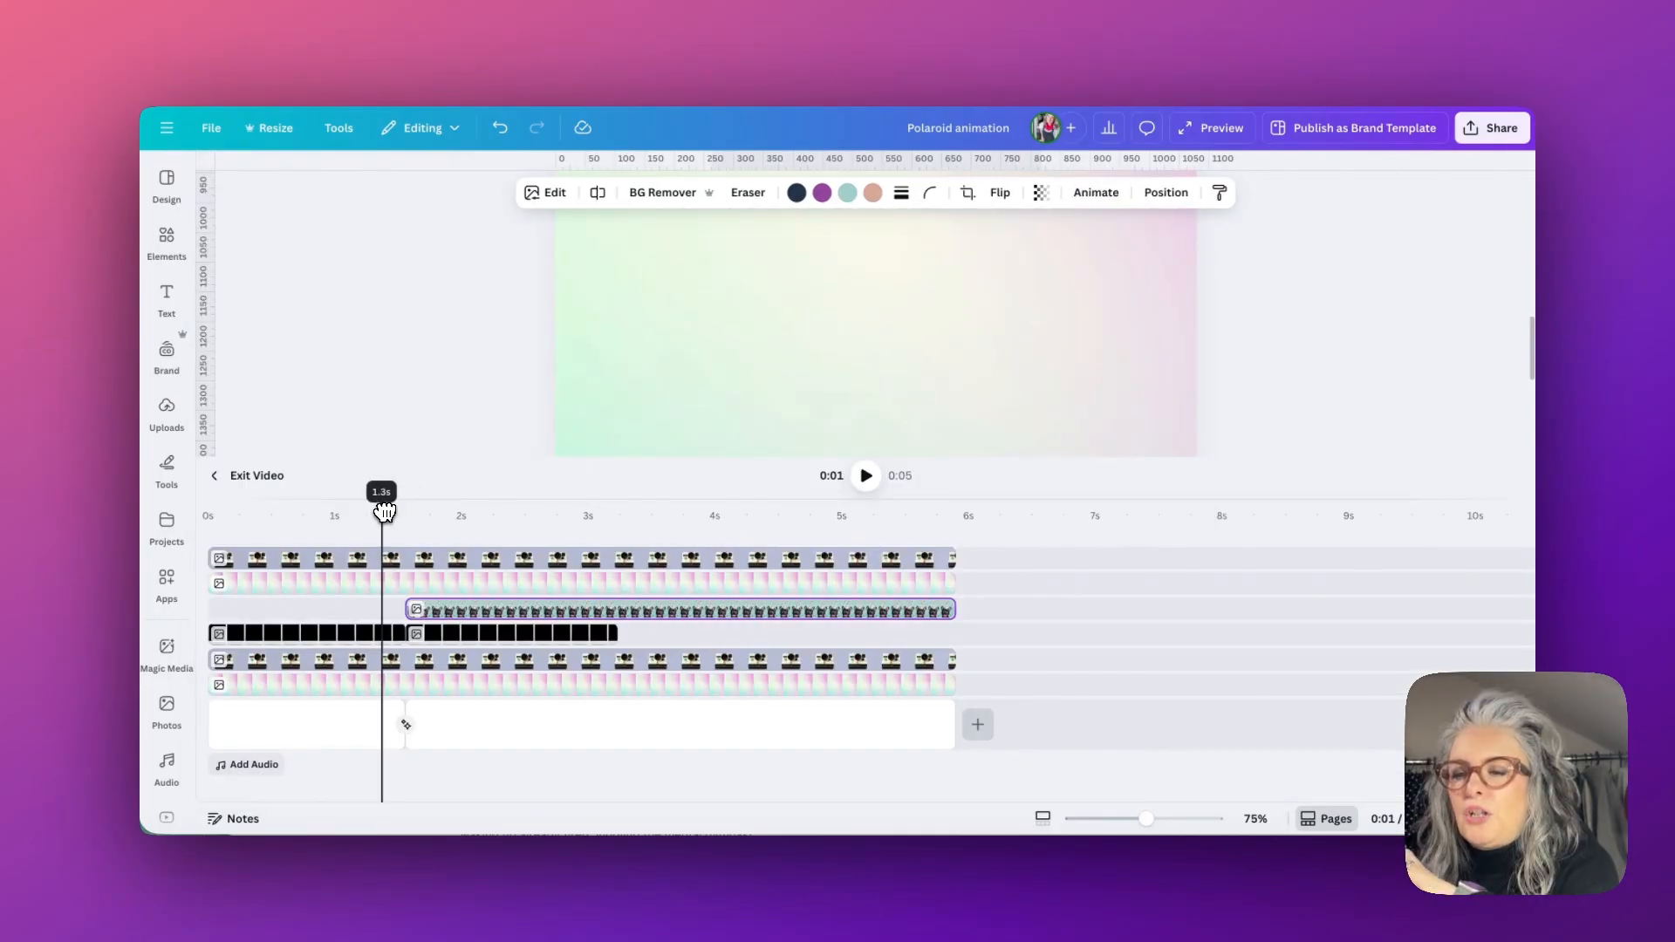
Trim the start of the dog photo's clip to about 2.1 seconds, where the print is fully ejected.
drag(384, 510, 439, 513)
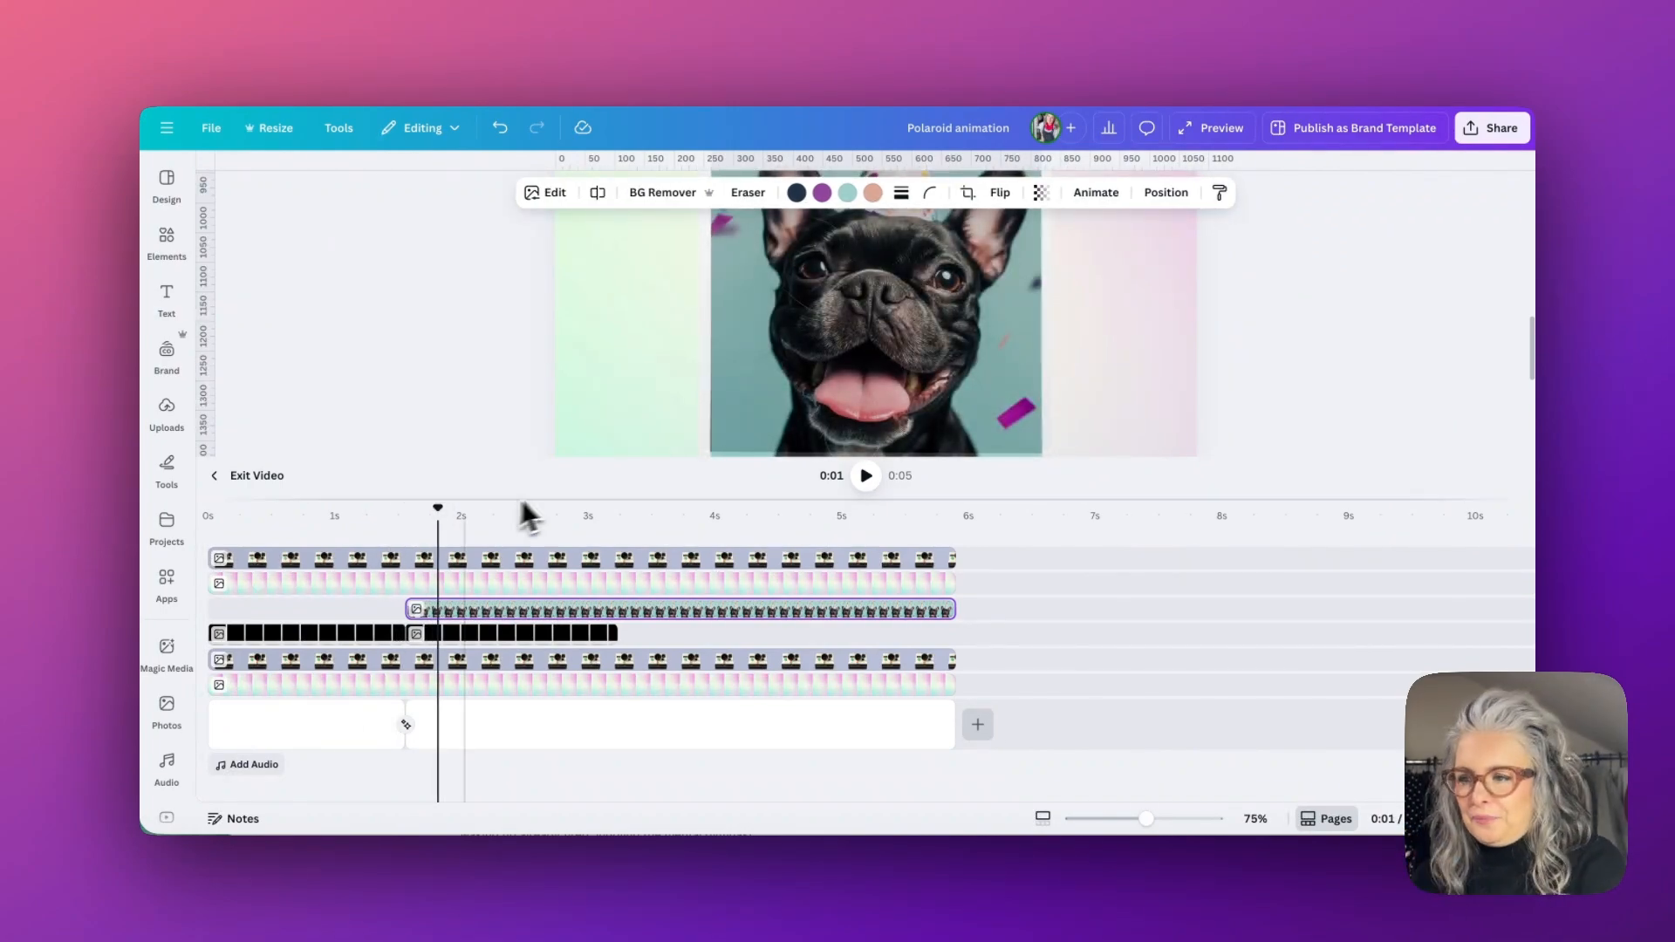
key(super+minus)
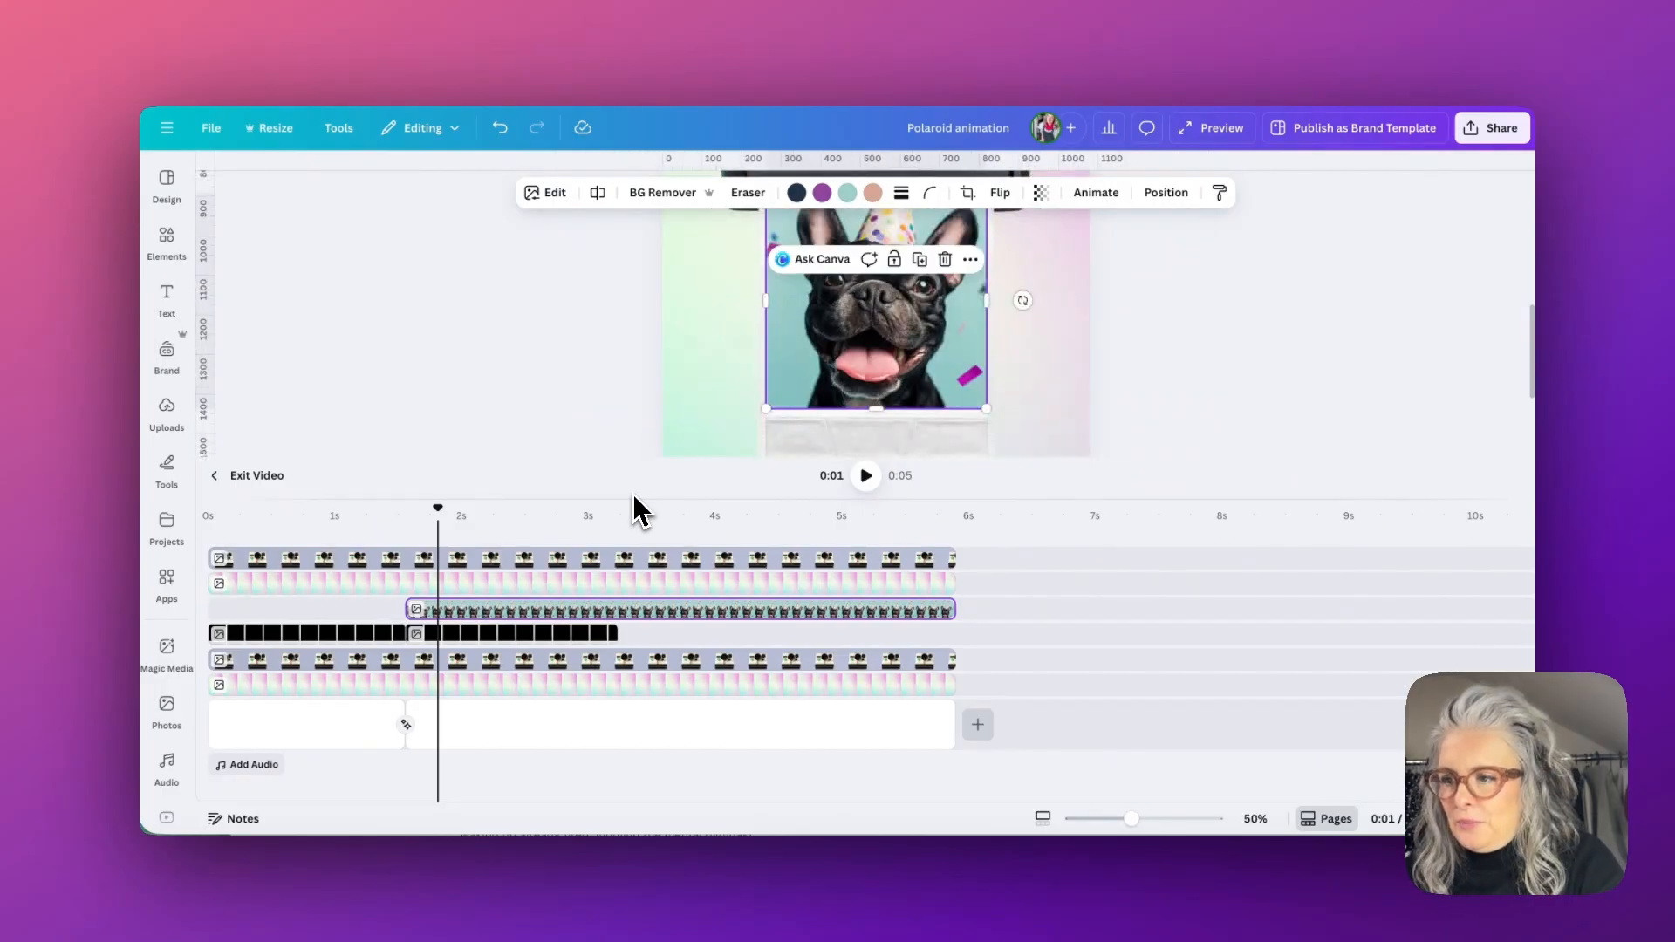
drag(669, 497, 669, 628)
mouse_move(437, 636)
mouse_down()
mouse_move(377, 639)
mouse_move(457, 646)
mouse_up()
click(482, 738)
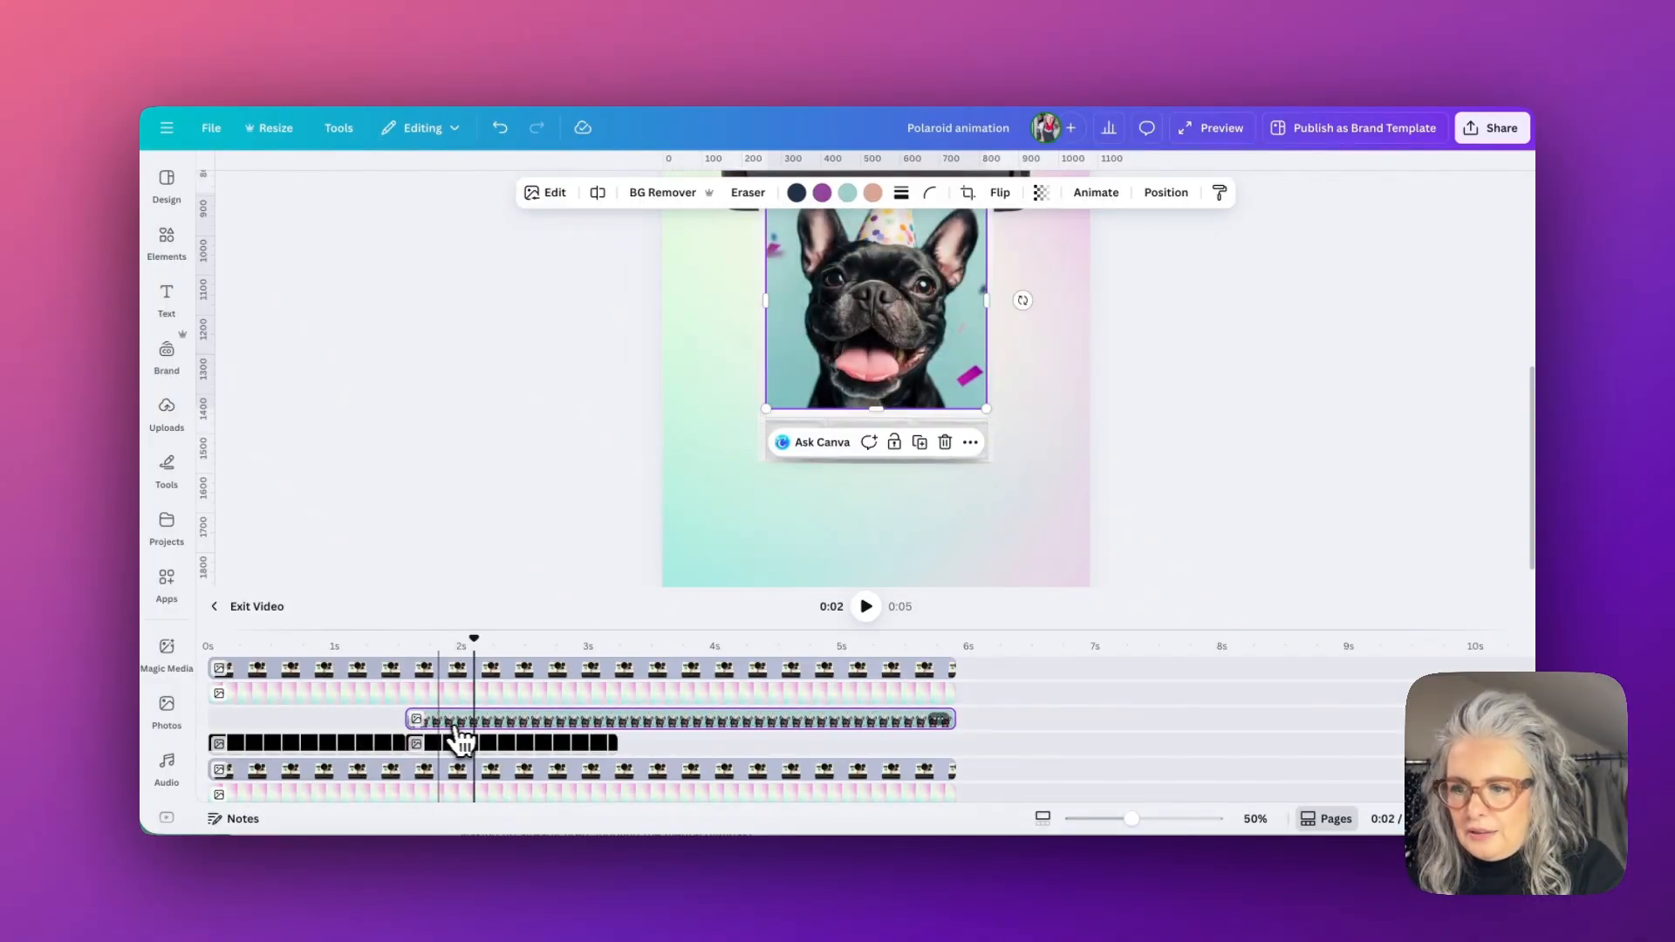
drag(415, 719, 478, 721)
mouse_move(471, 641)
mouse_down()
mouse_move(436, 646)
mouse_move(490, 645)
mouse_move(425, 653)
mouse_move(490, 661)
mouse_up()
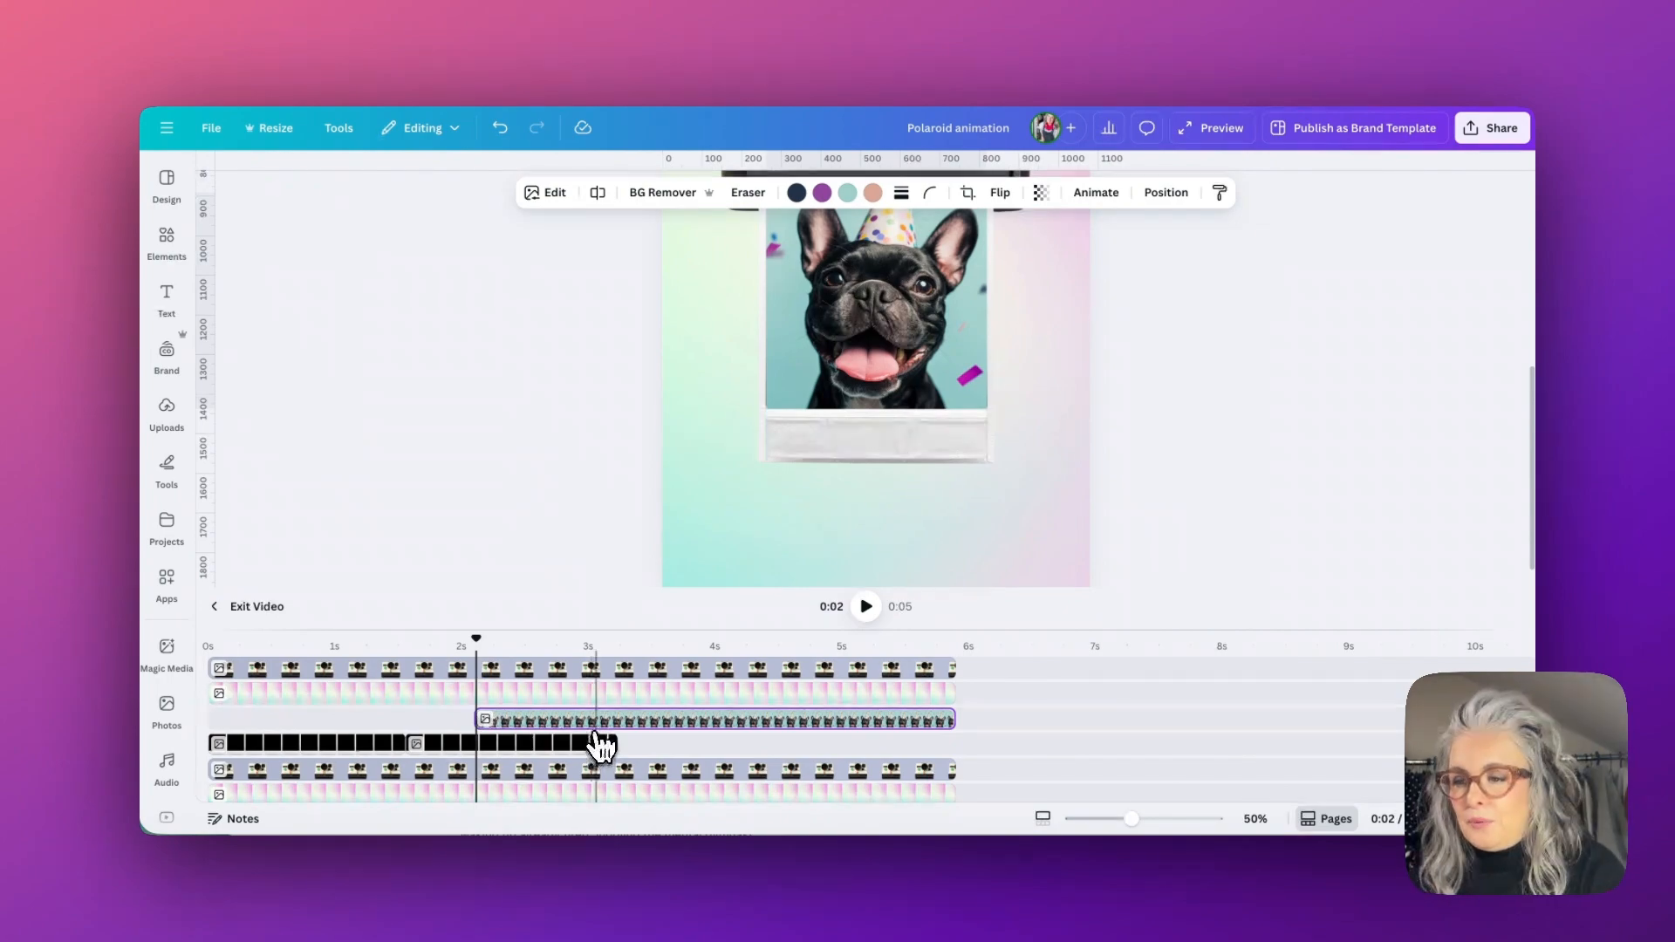
Apply a Fade animation to the dog photo and lower its speed to the minimum.
click(600, 720)
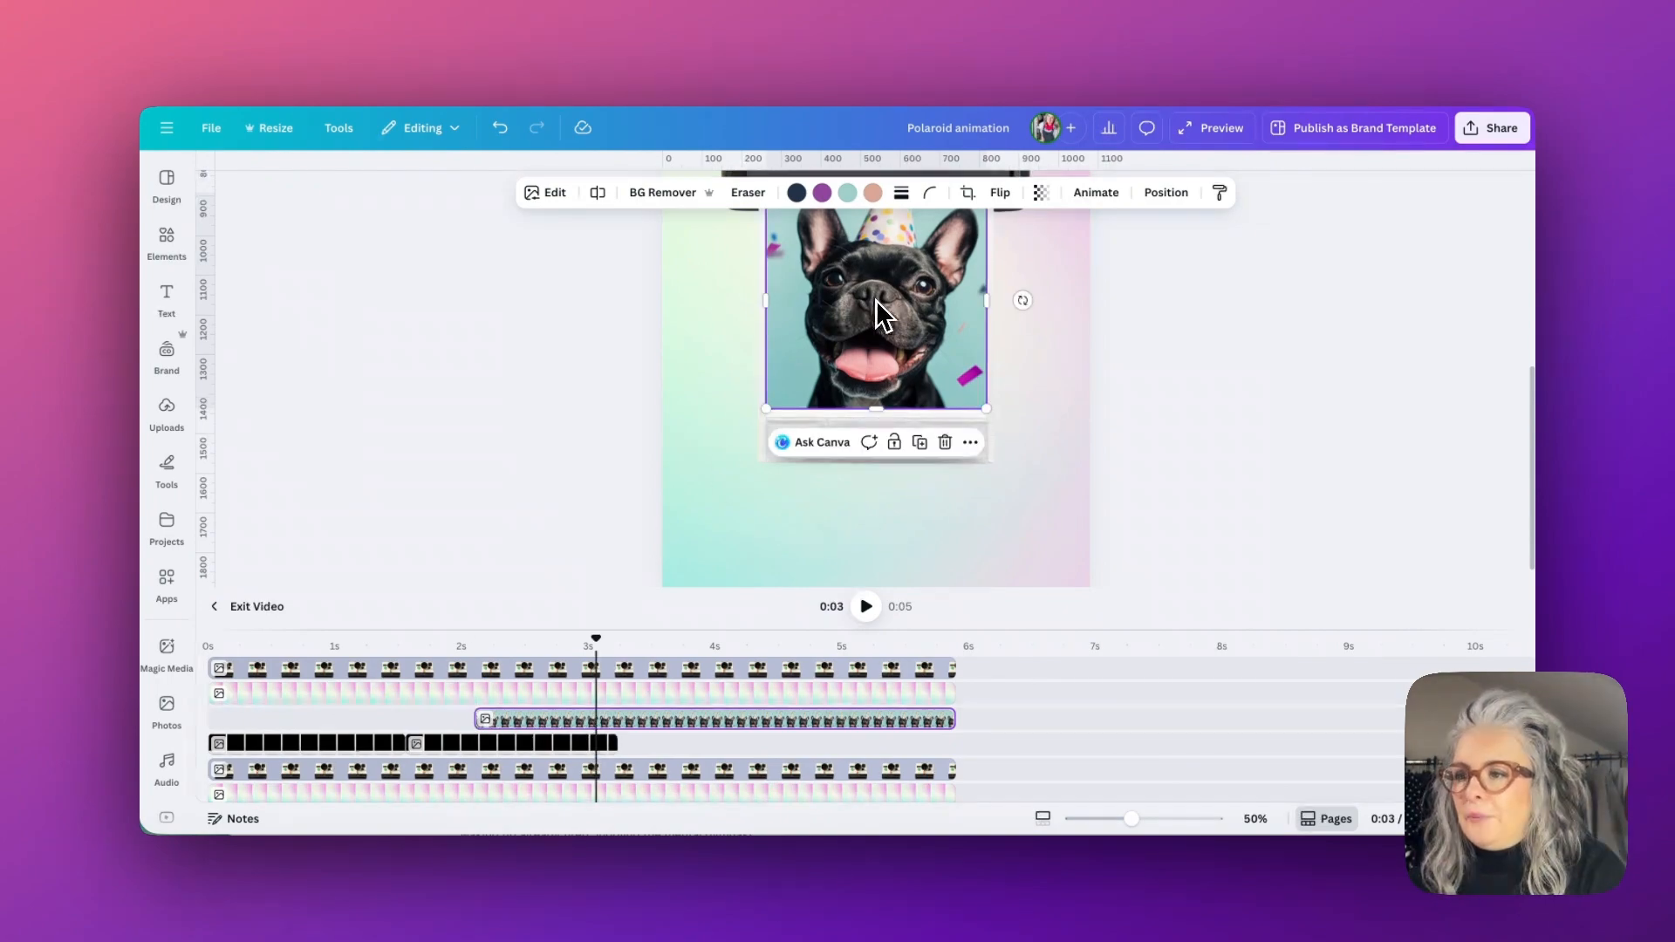
click(1095, 193)
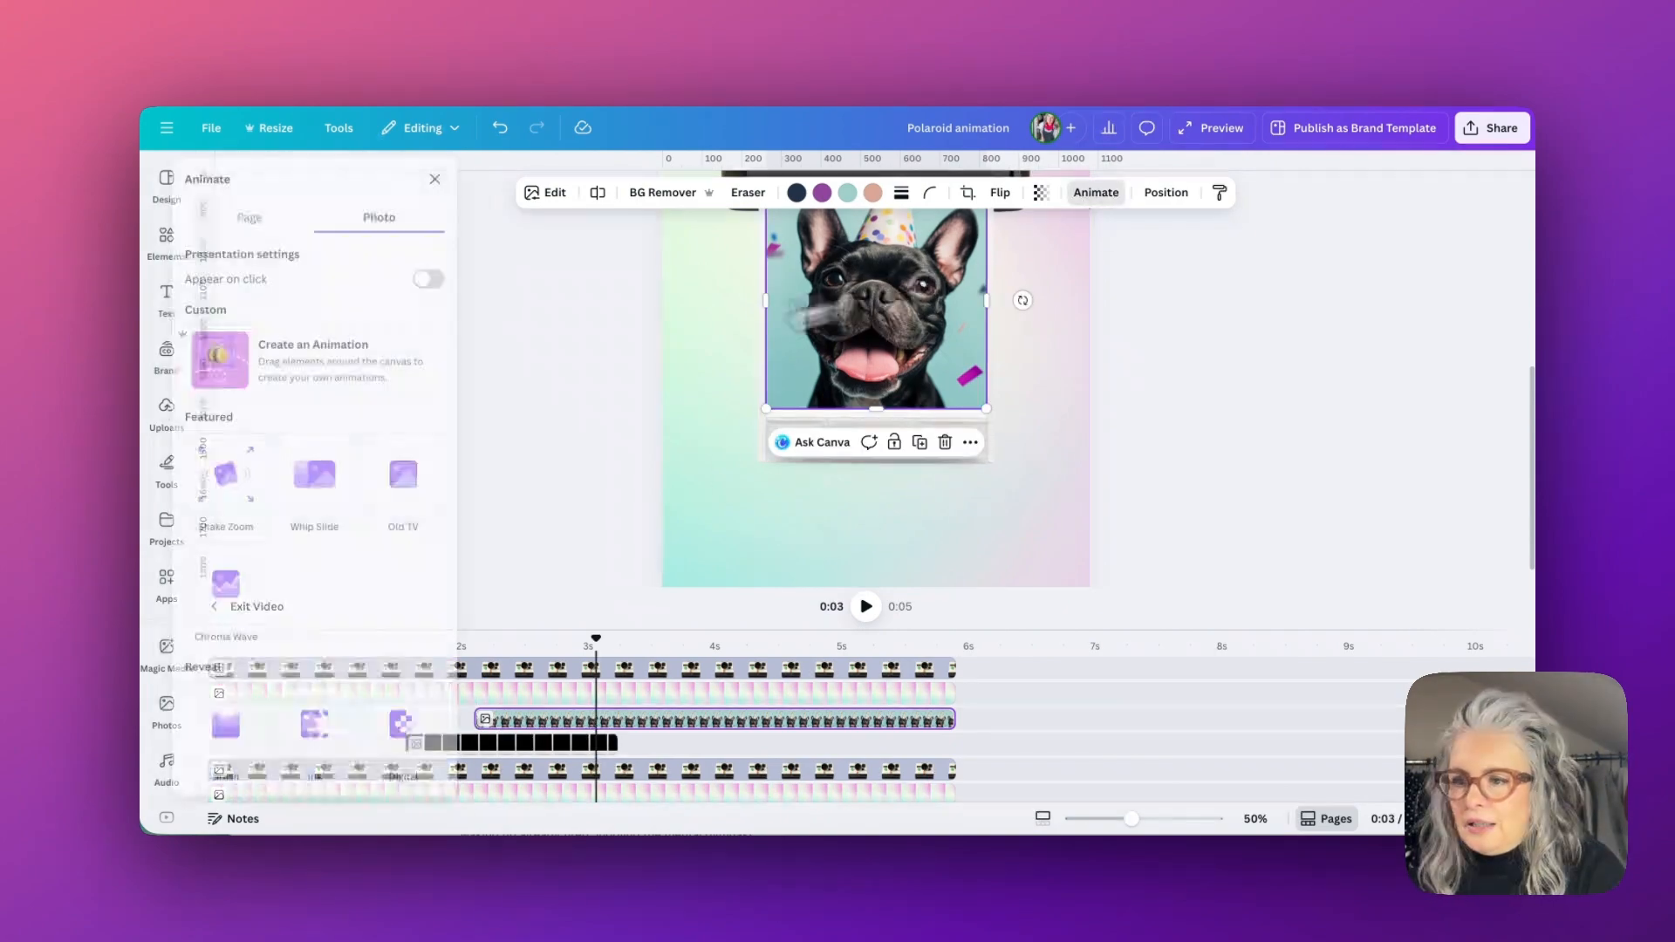
scroll(415, 448, down, 6)
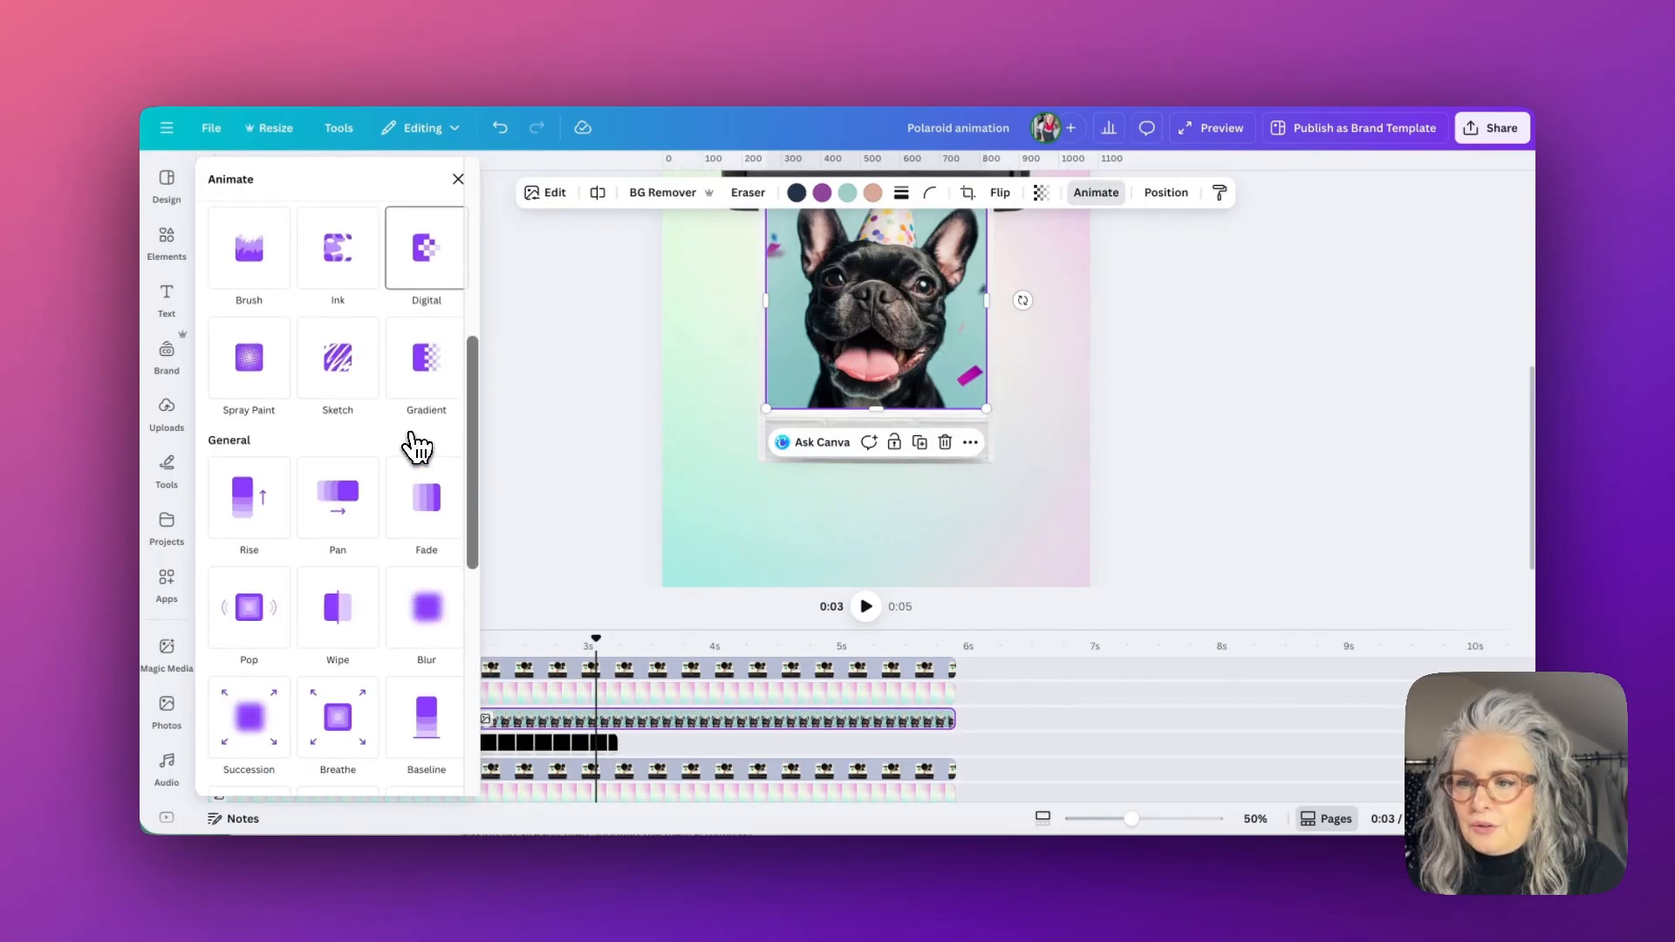
click(425, 521)
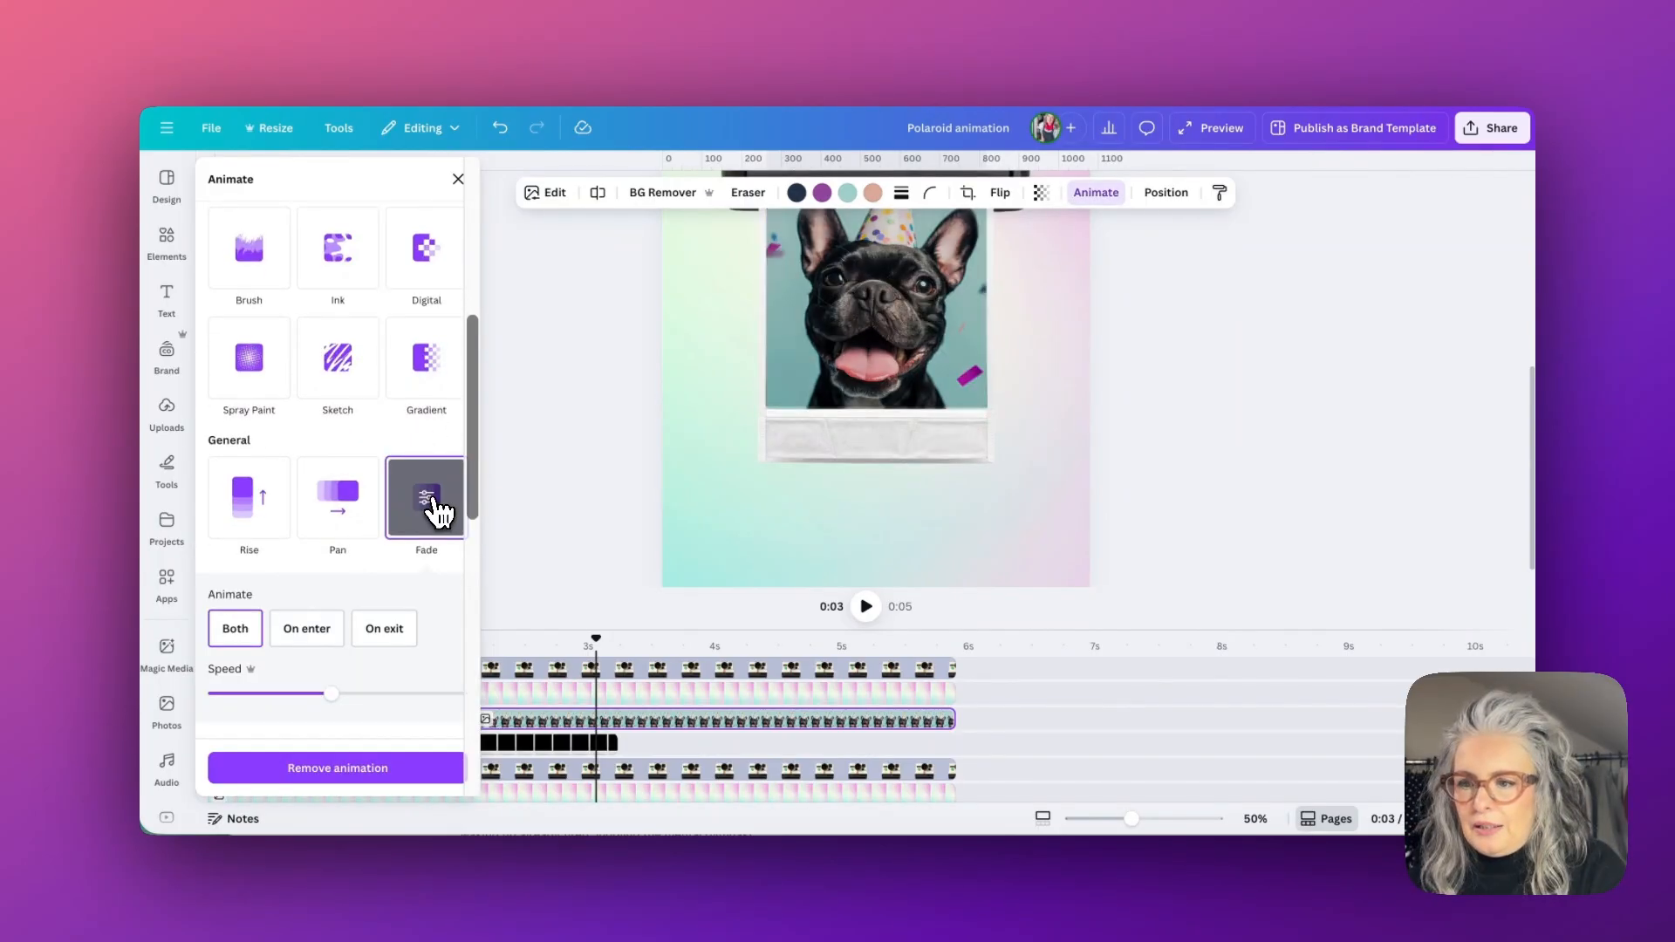
click(326, 642)
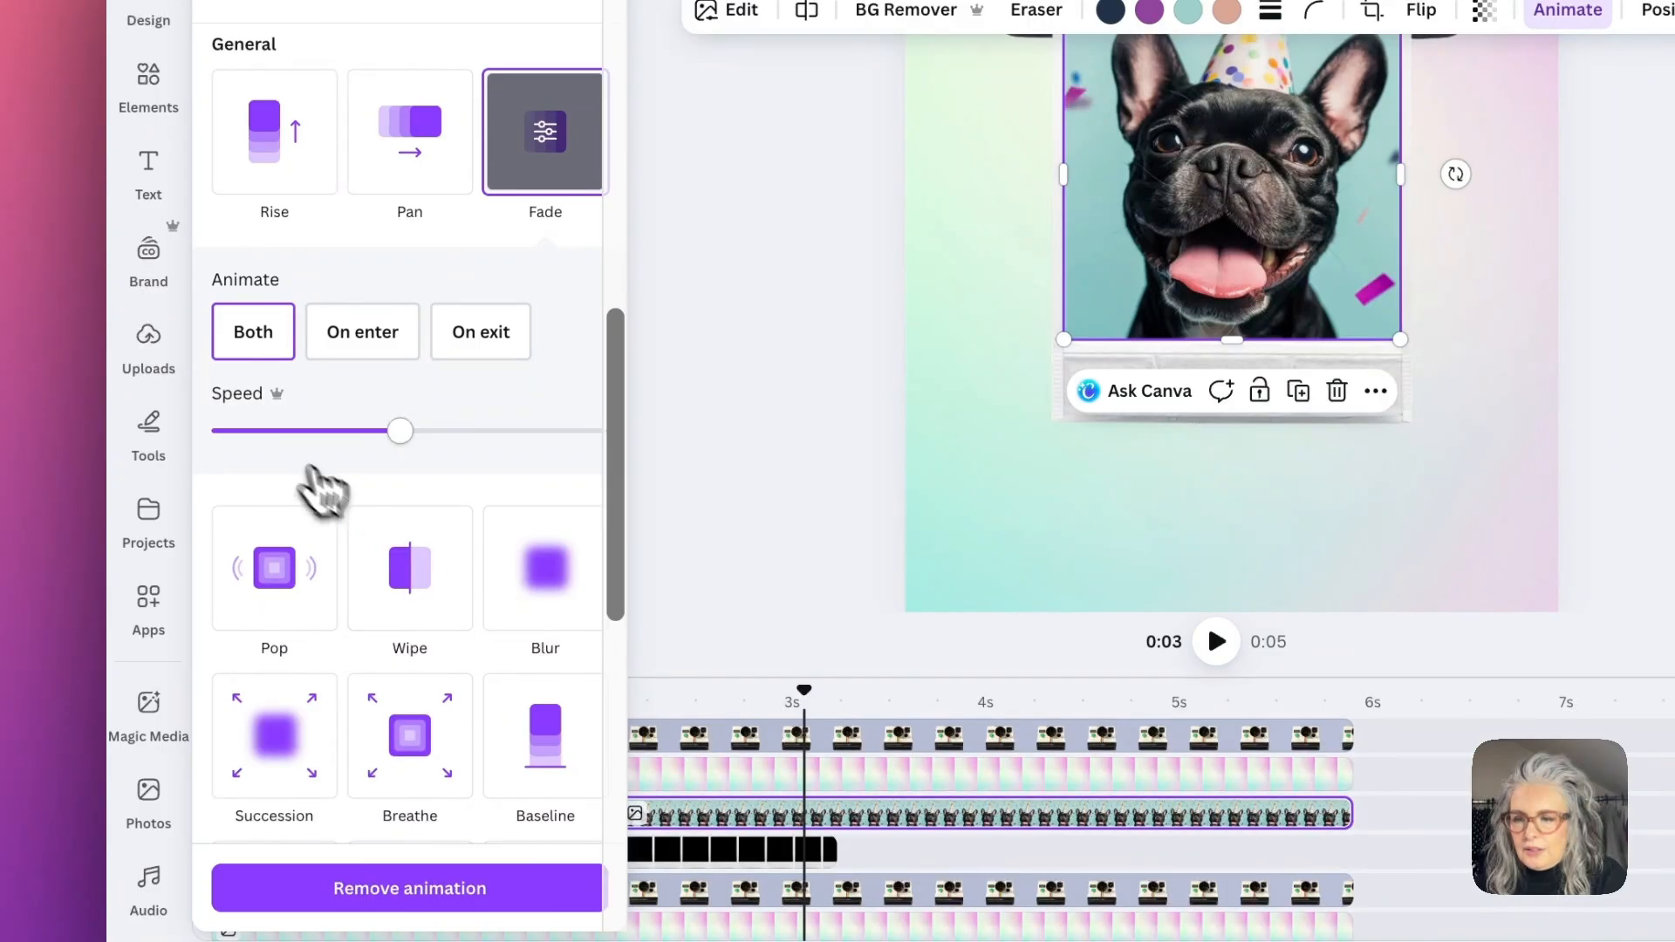
click(273, 434)
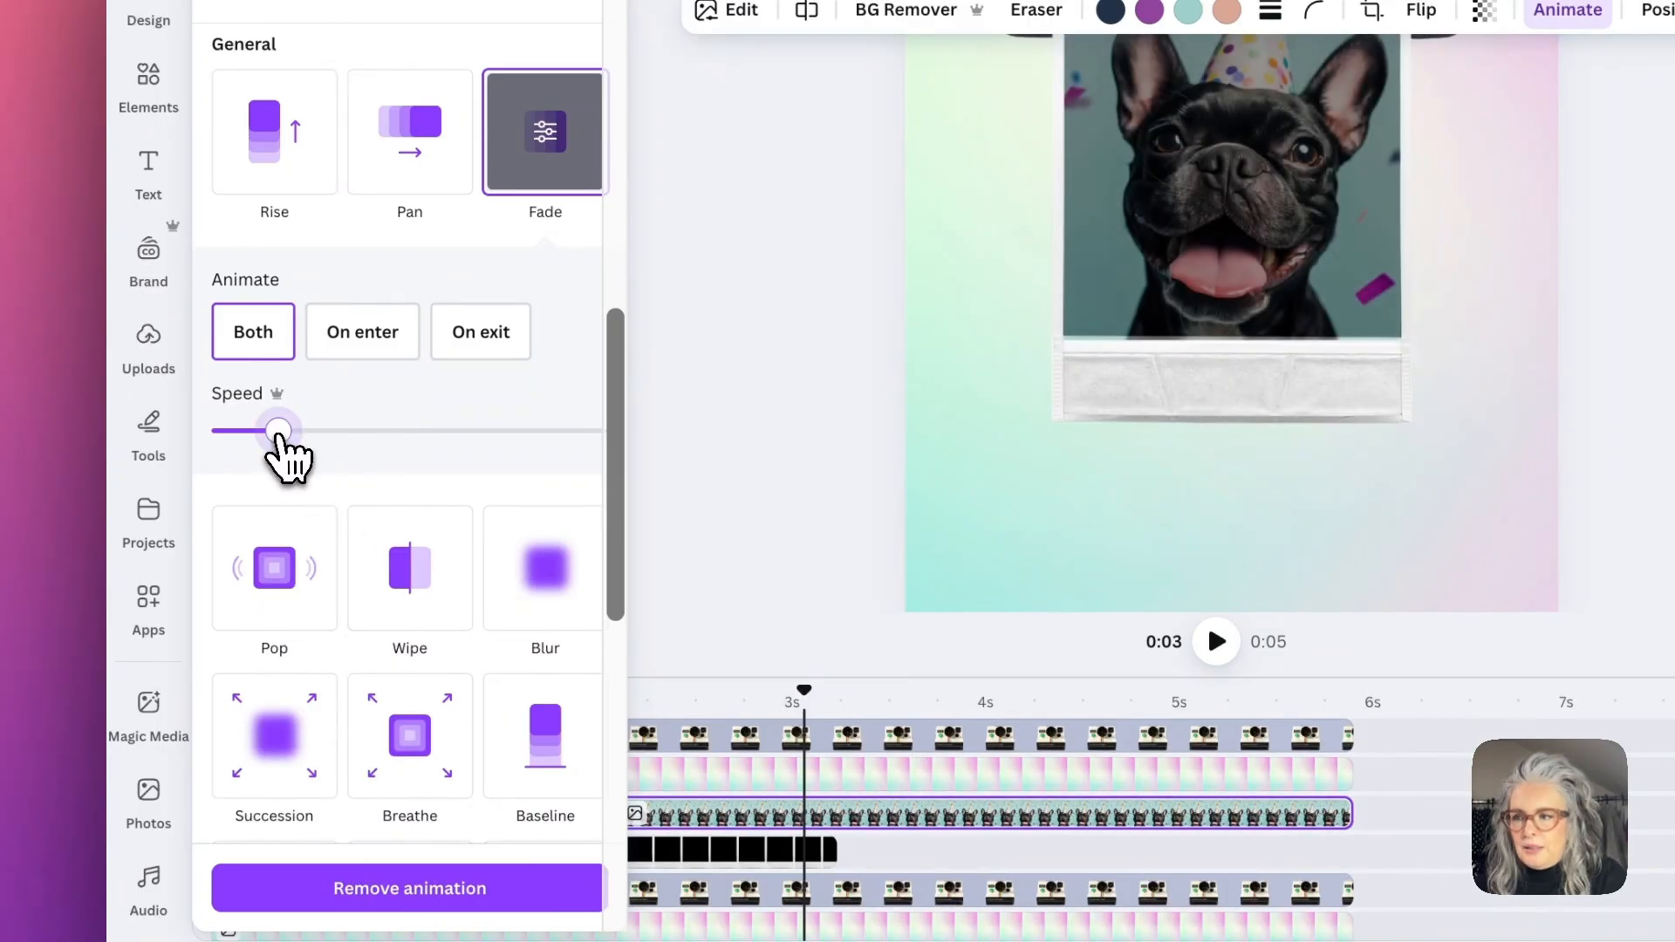
click(211, 432)
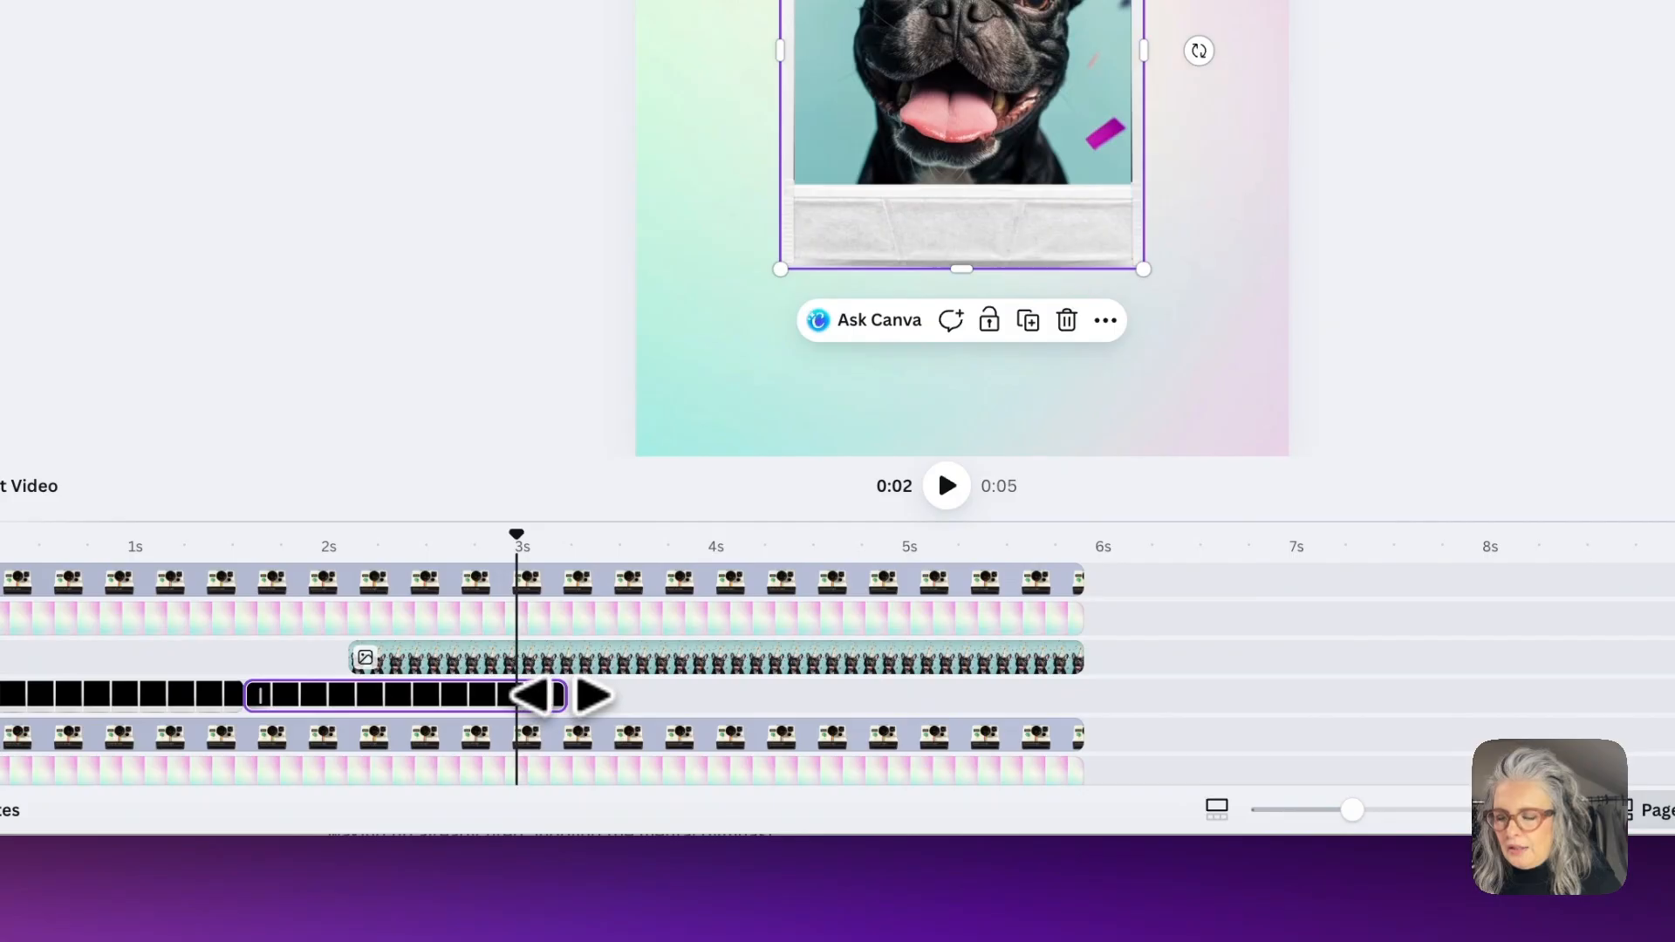
Extend the second black print's clip to 4.3 s so it ends together with the dog photo and camera clips.
drag(561, 692, 1022, 725)
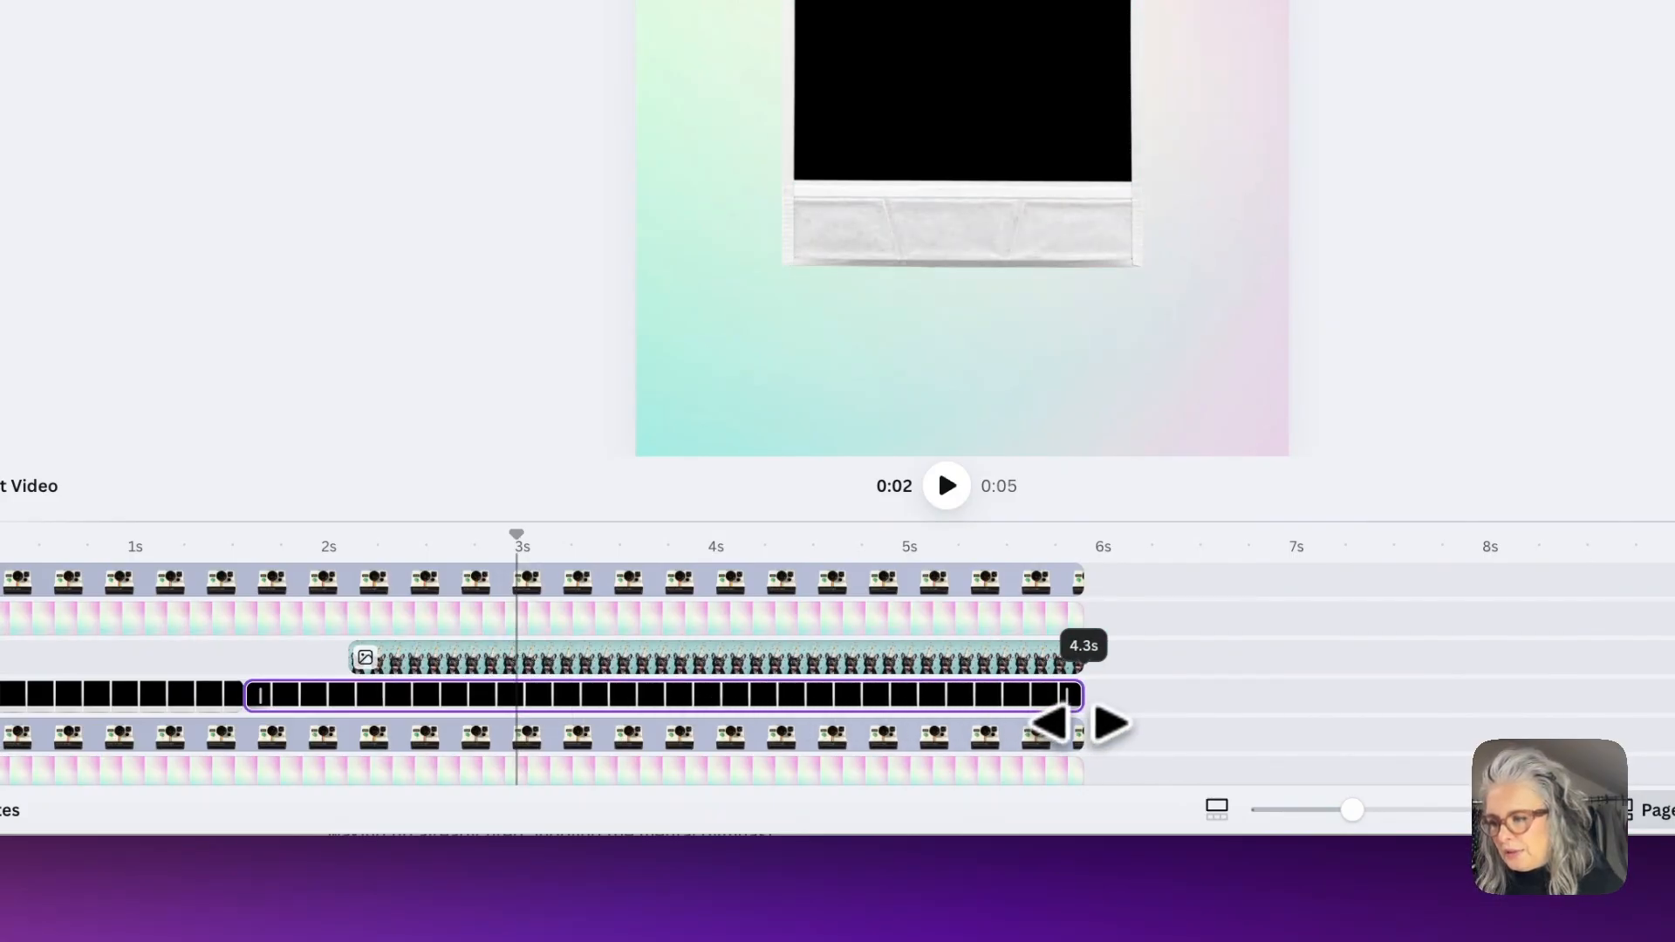
drag(1080, 725, 1075, 722)
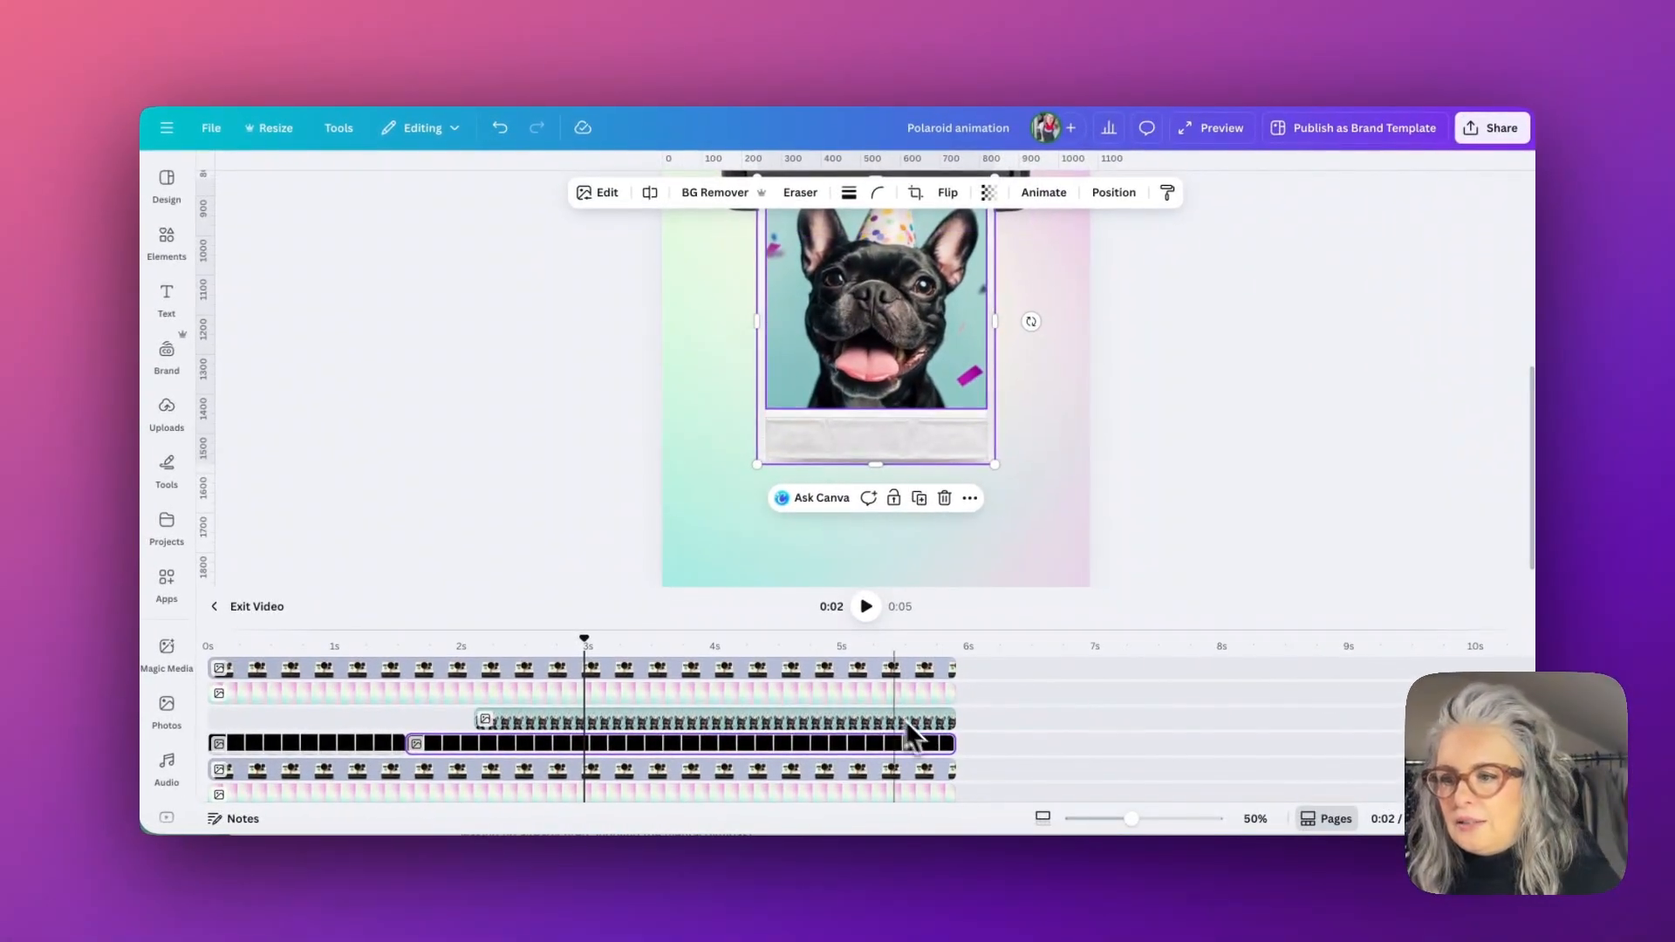
drag(582, 640, 810, 639)
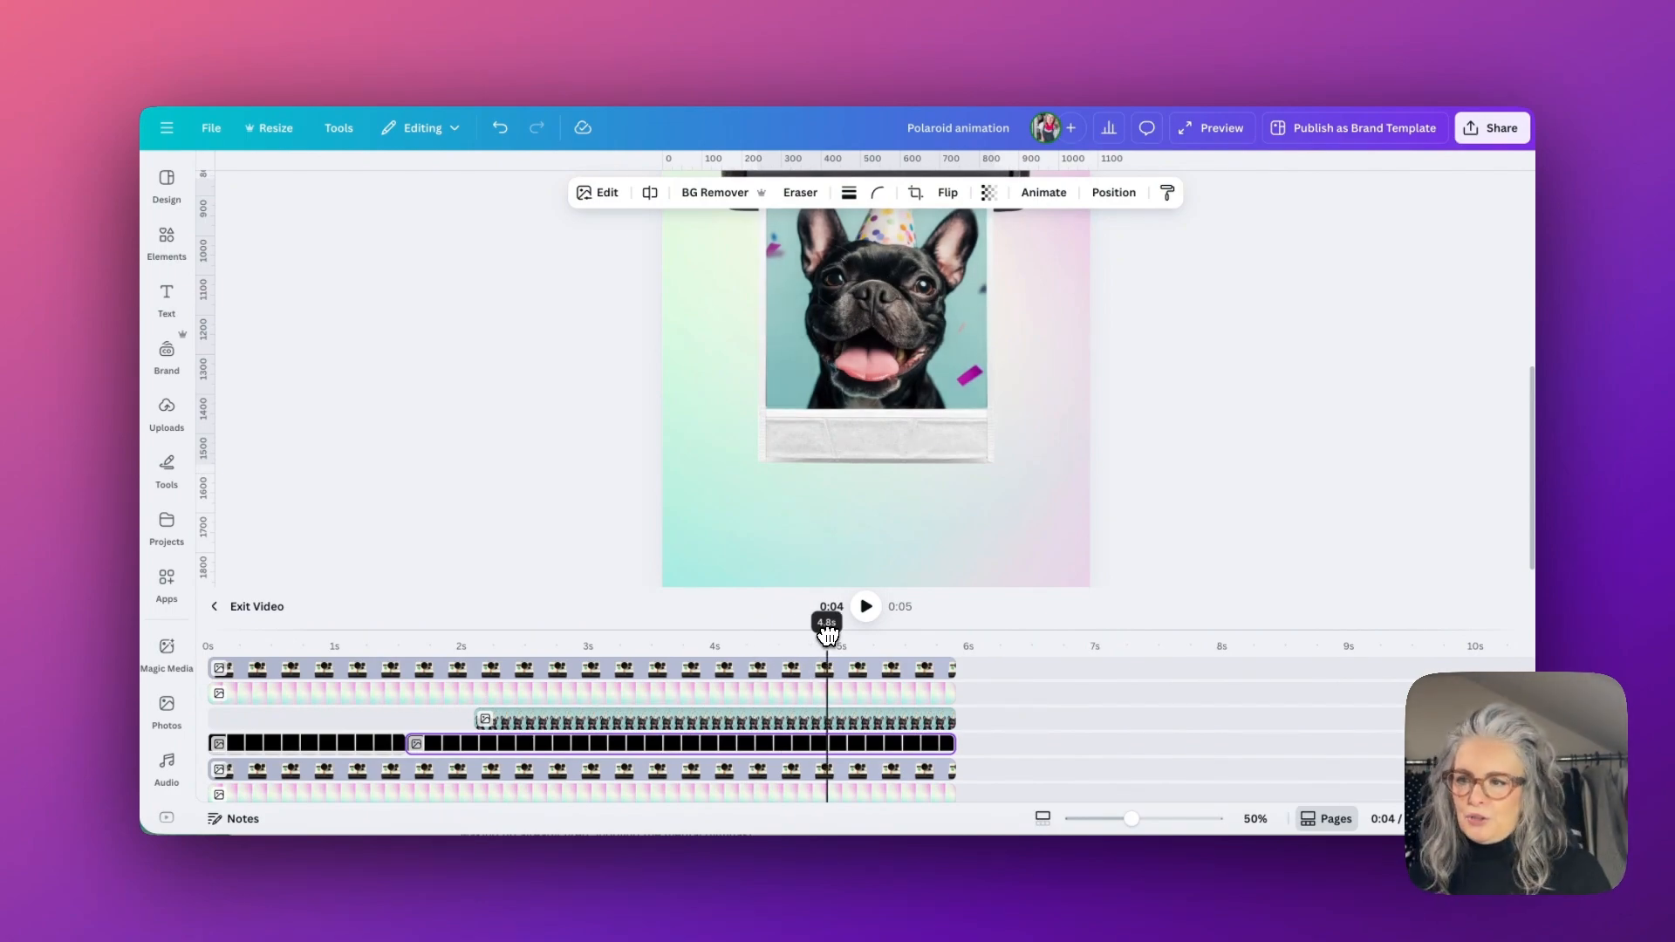
click(541, 447)
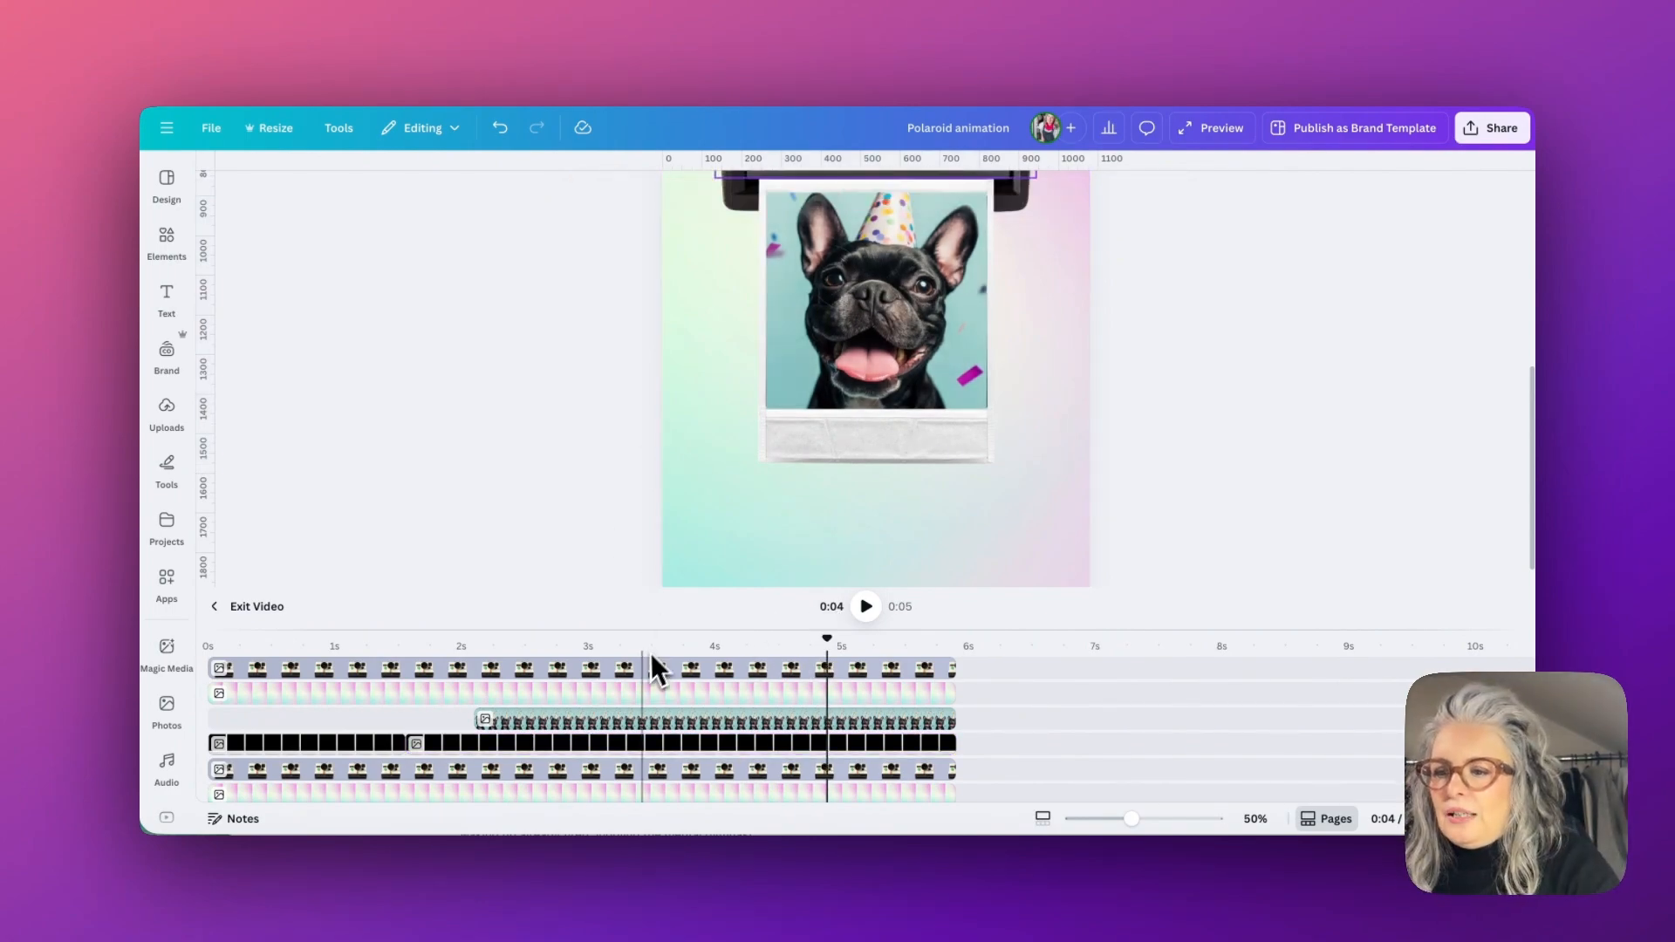
Add a text box reading "Buster's 5th Birthday" on the white strip below the dog photo.
drag(643, 630, 640, 703)
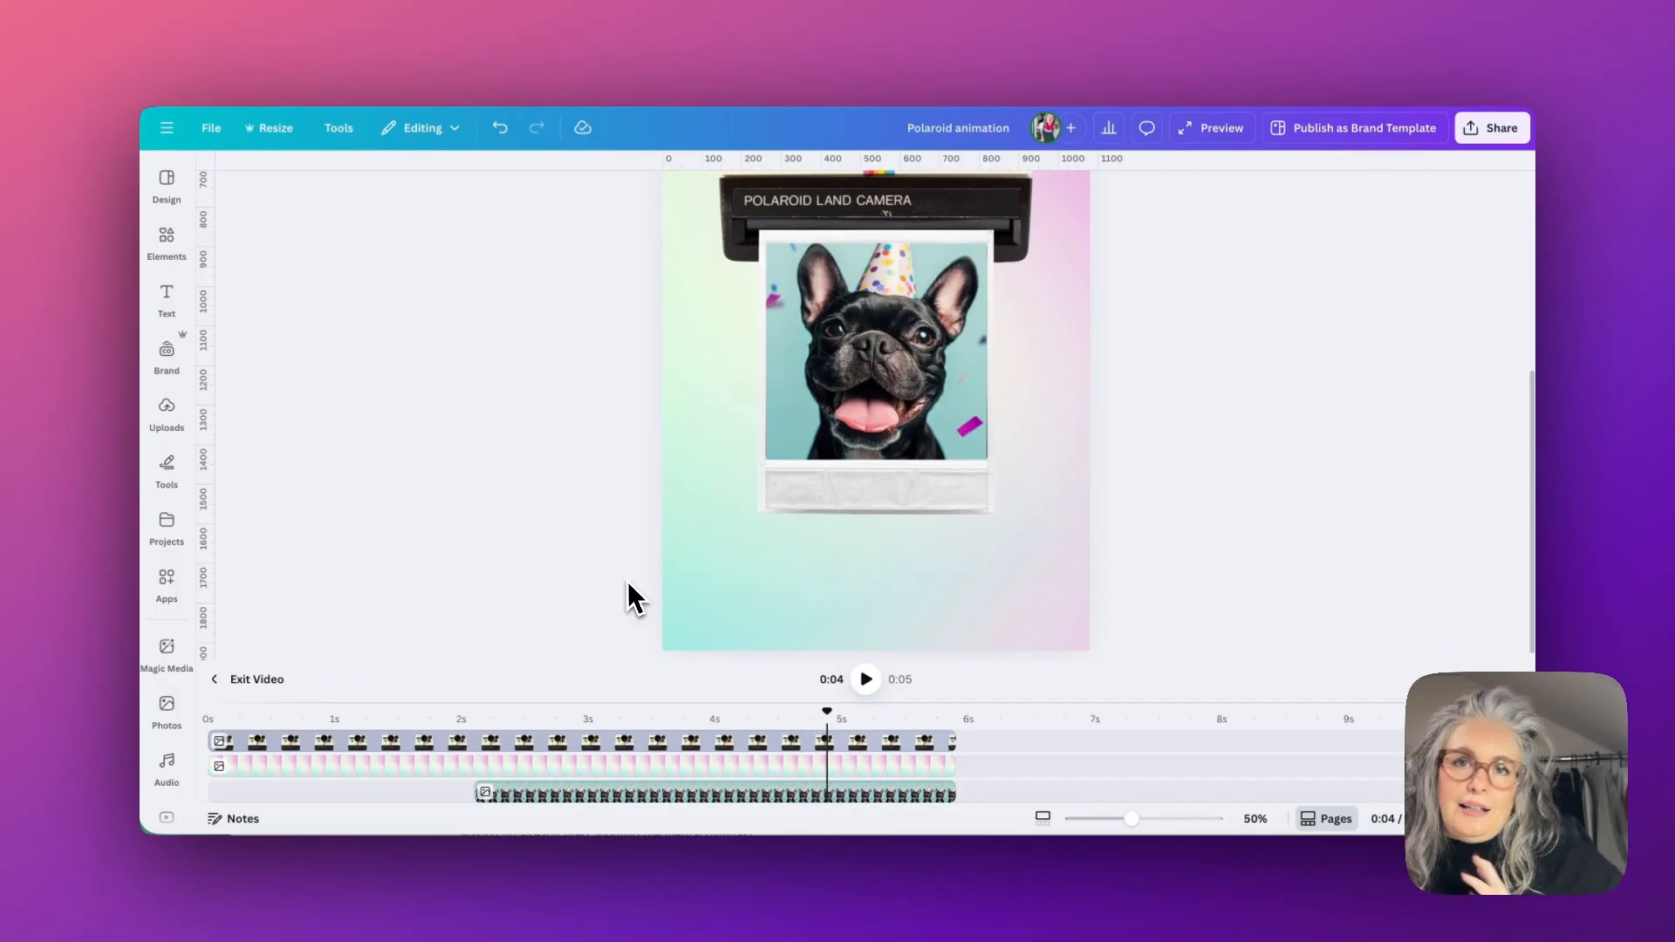
click(170, 299)
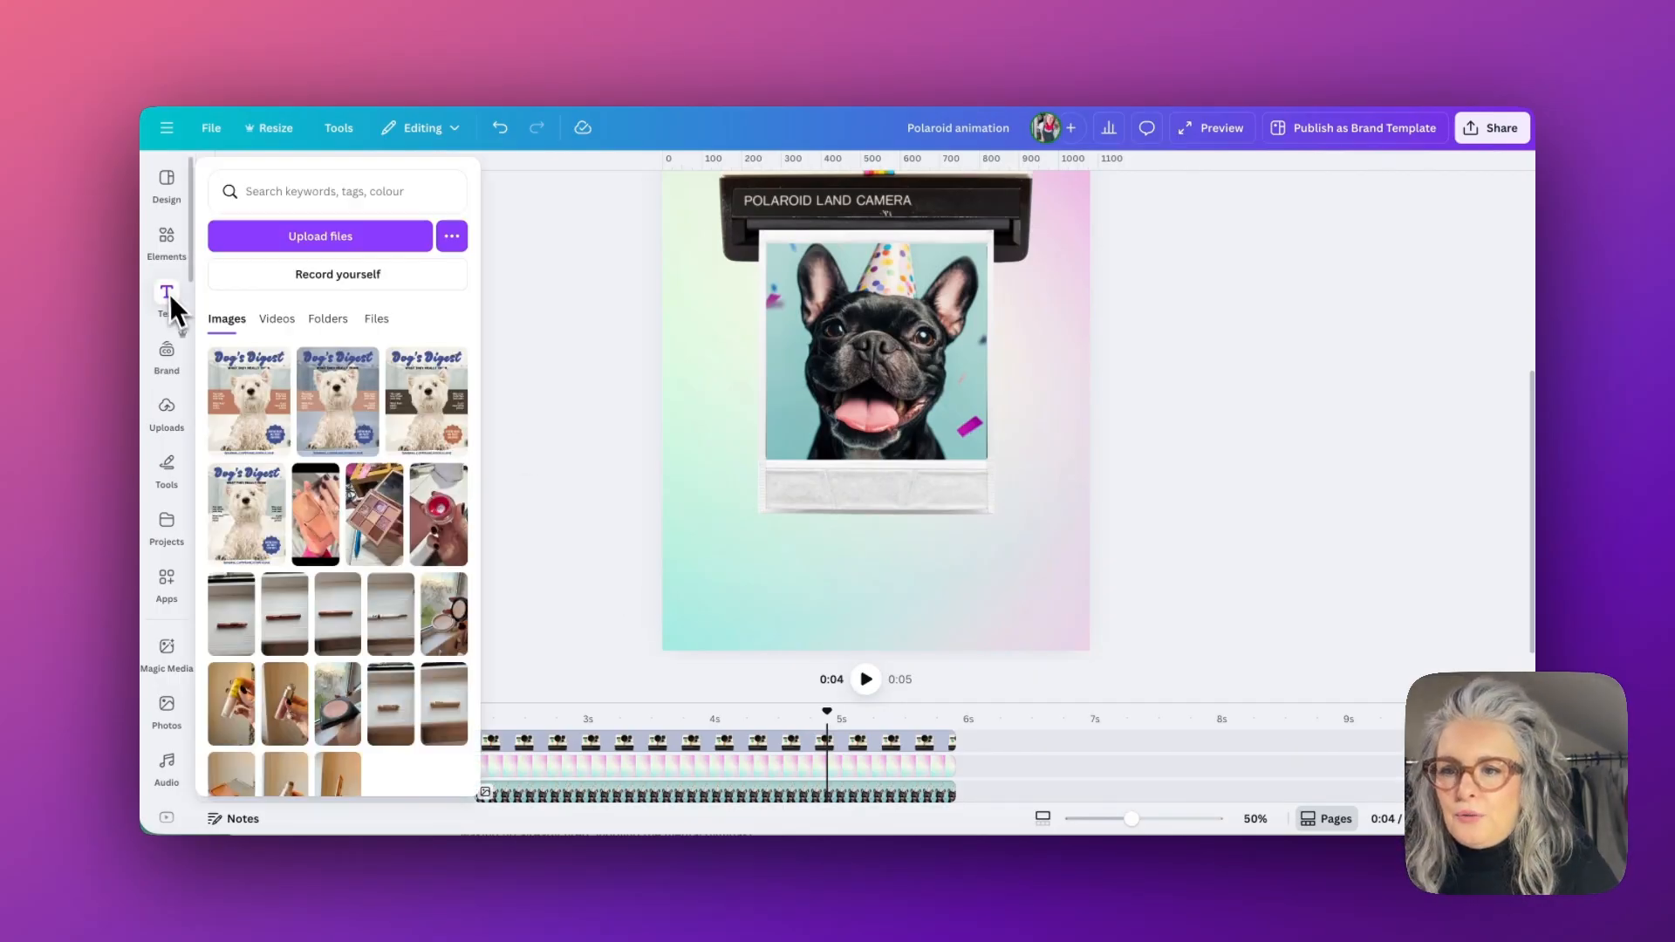
click(622, 372)
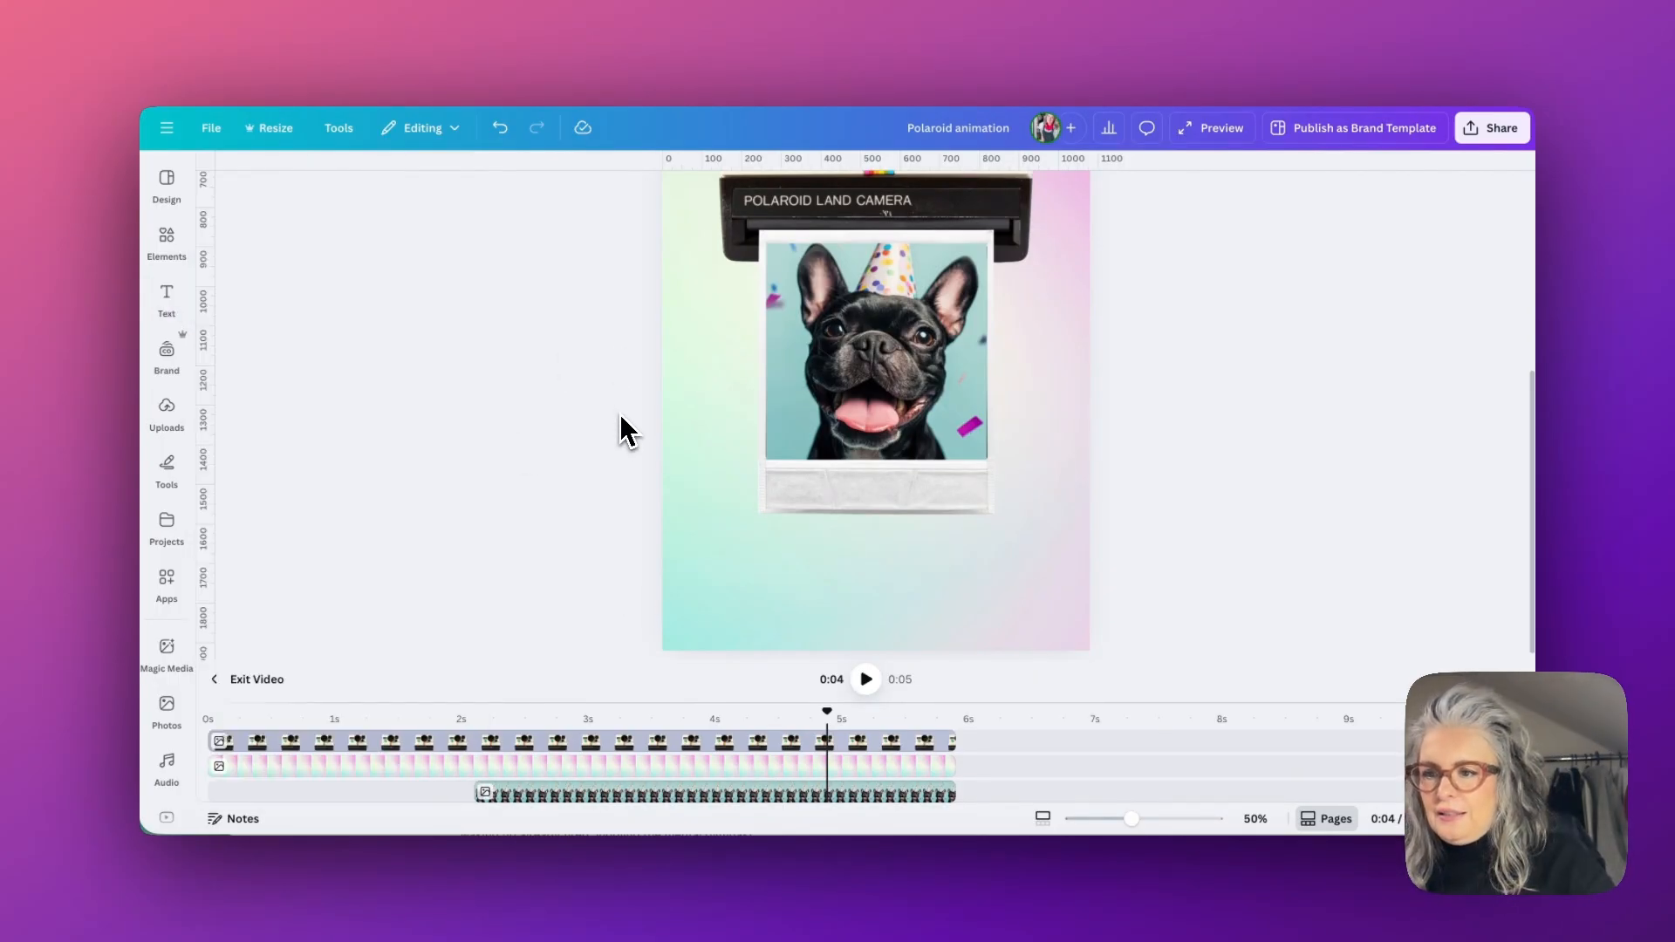
key(t)
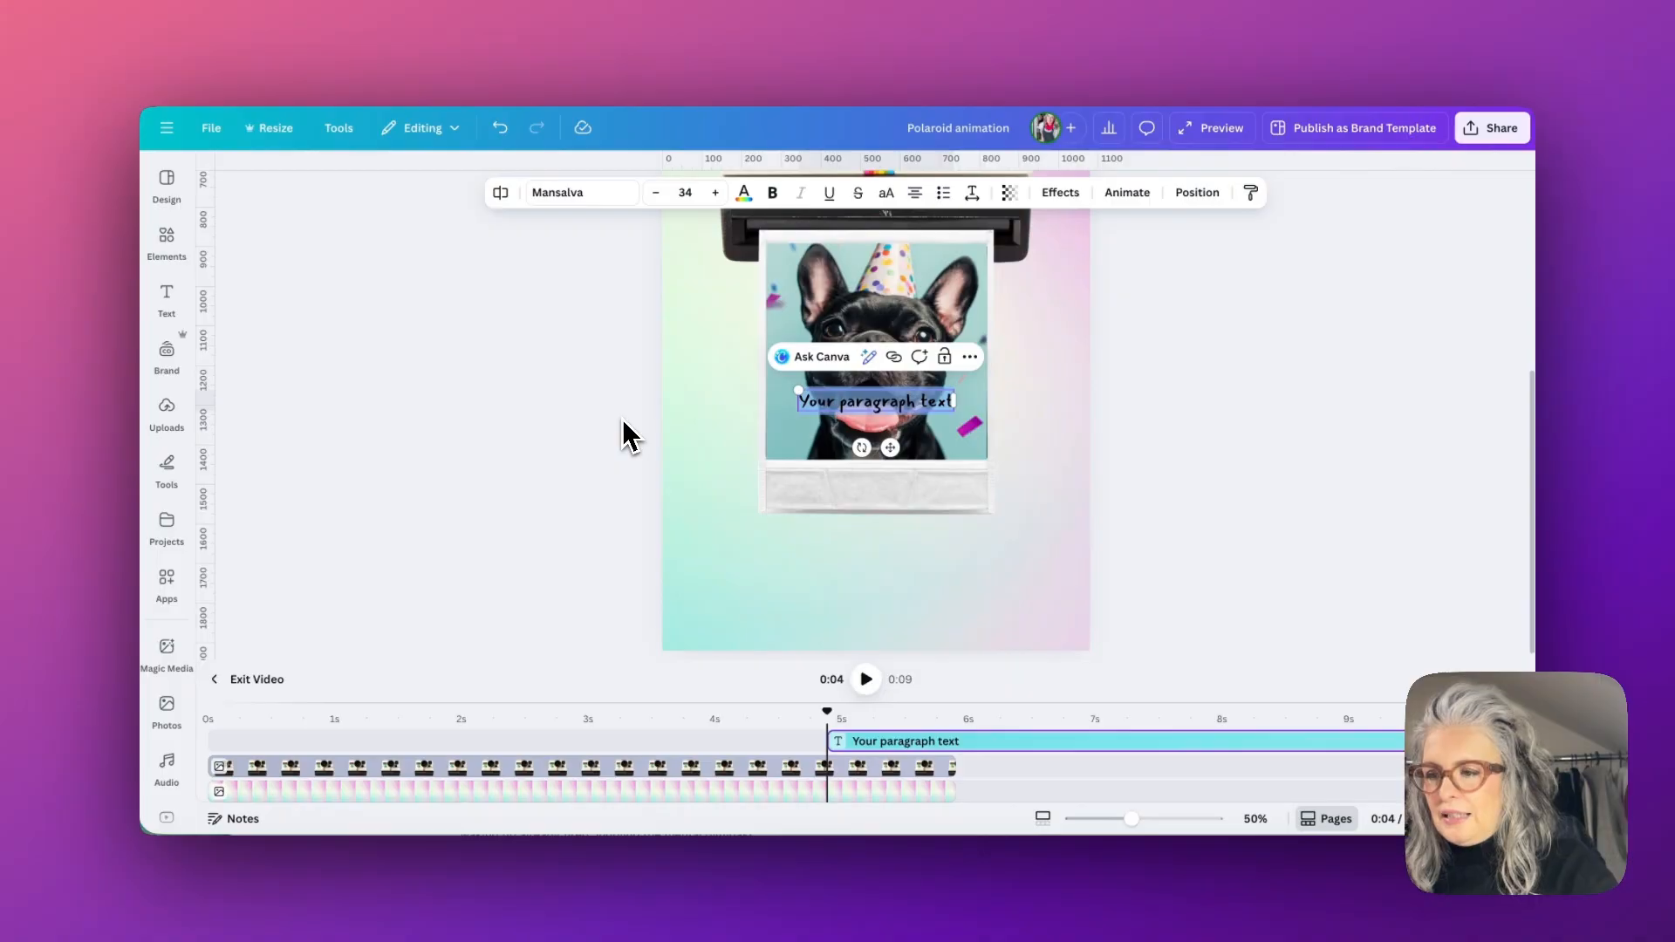
drag(890, 447, 894, 536)
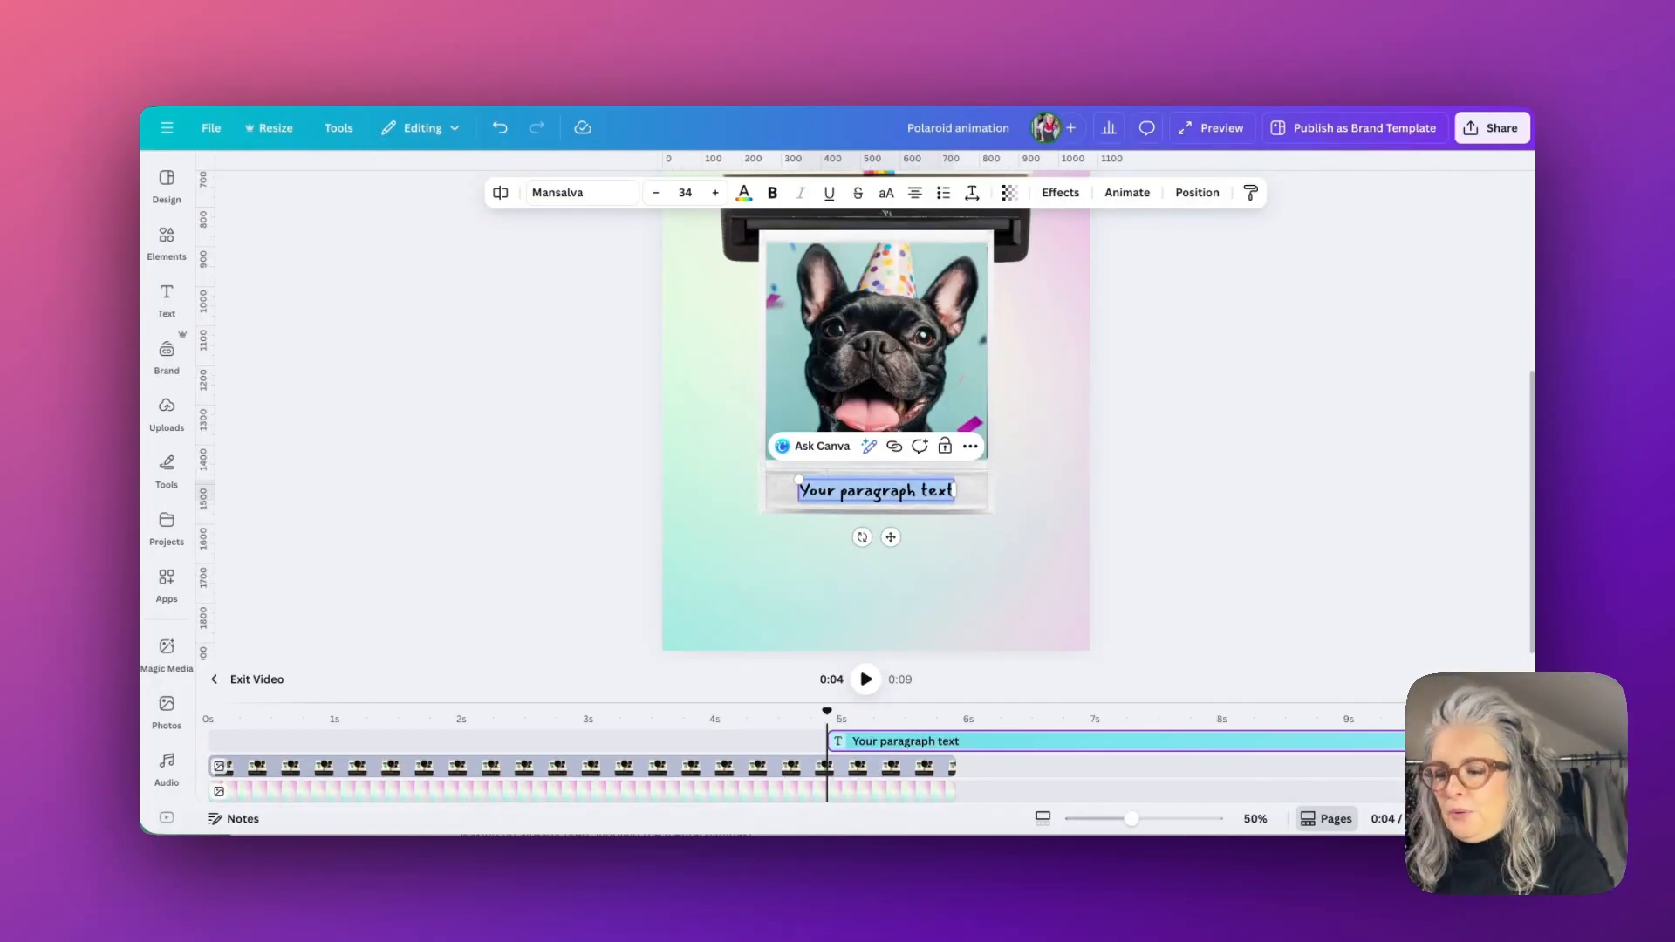
text(Buster's 5)
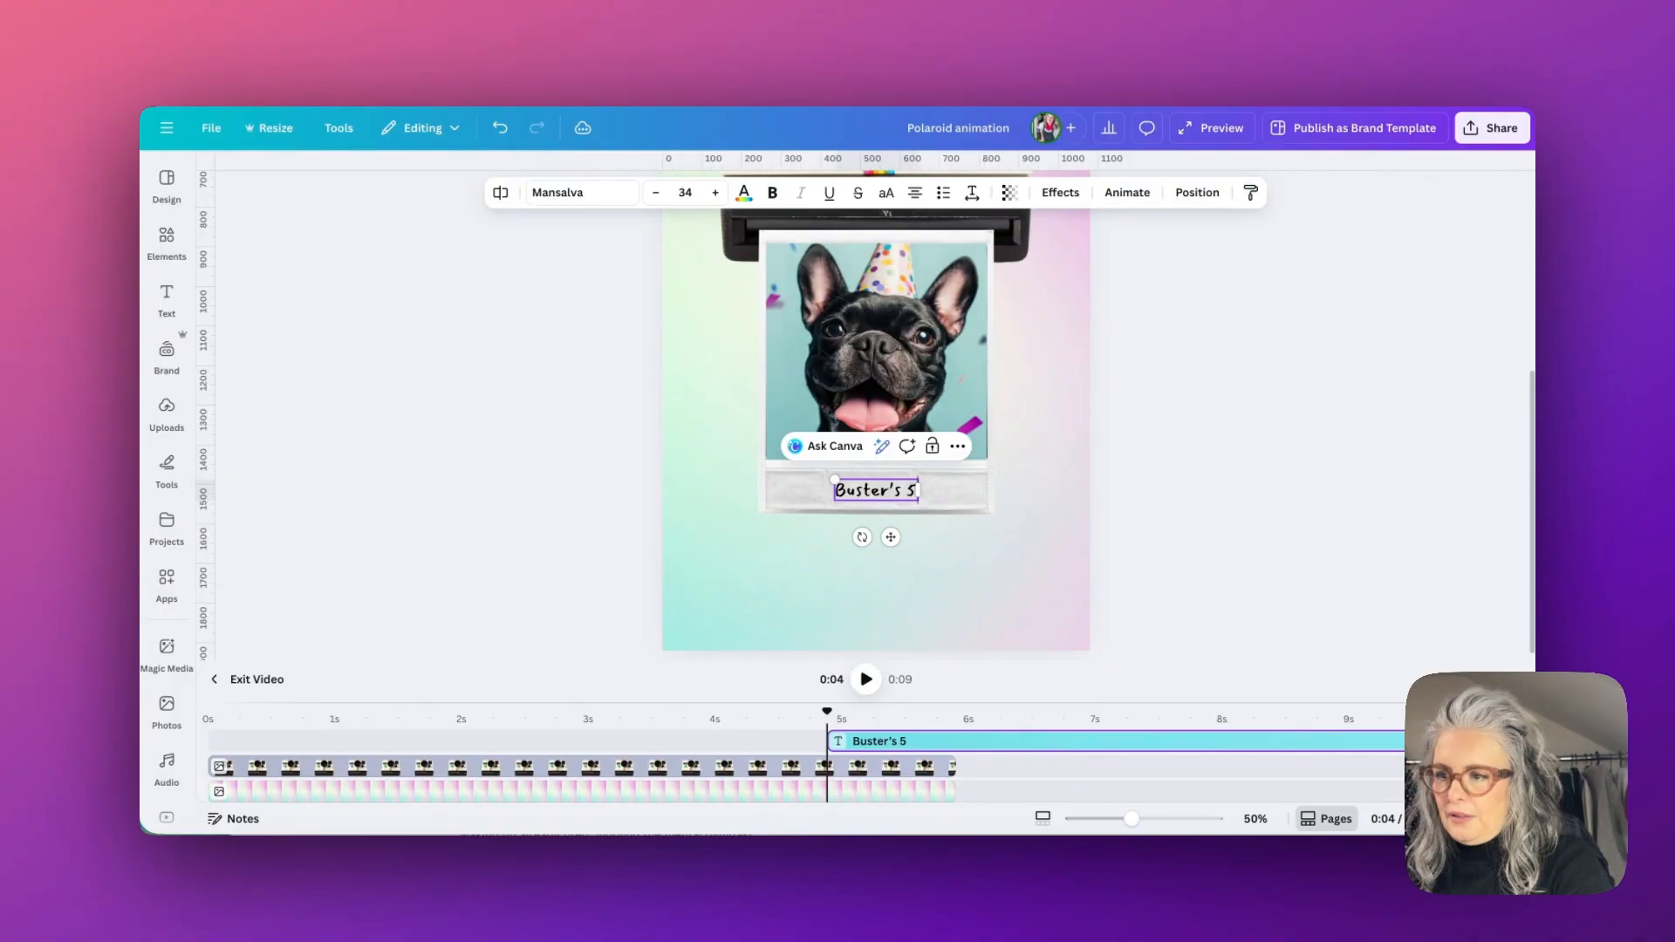
text(th Birthday)
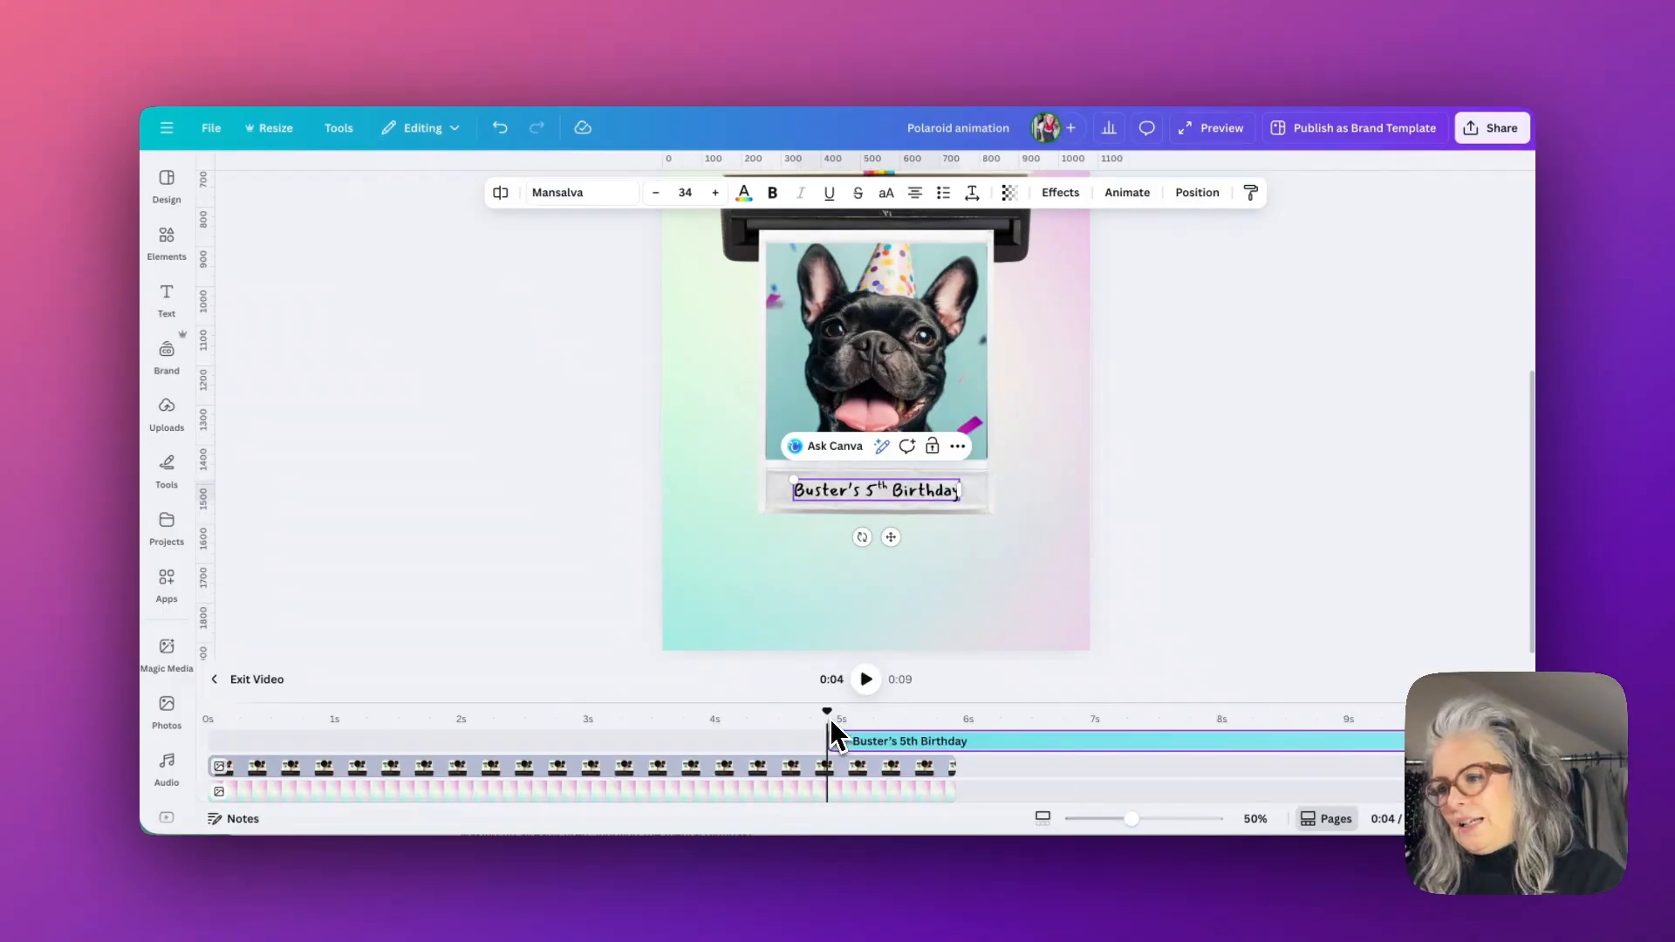
Move the caption's clip to start with the dog photo at about 2.1 s and trim its end to match the other clips.
drag(796, 703, 777, 625)
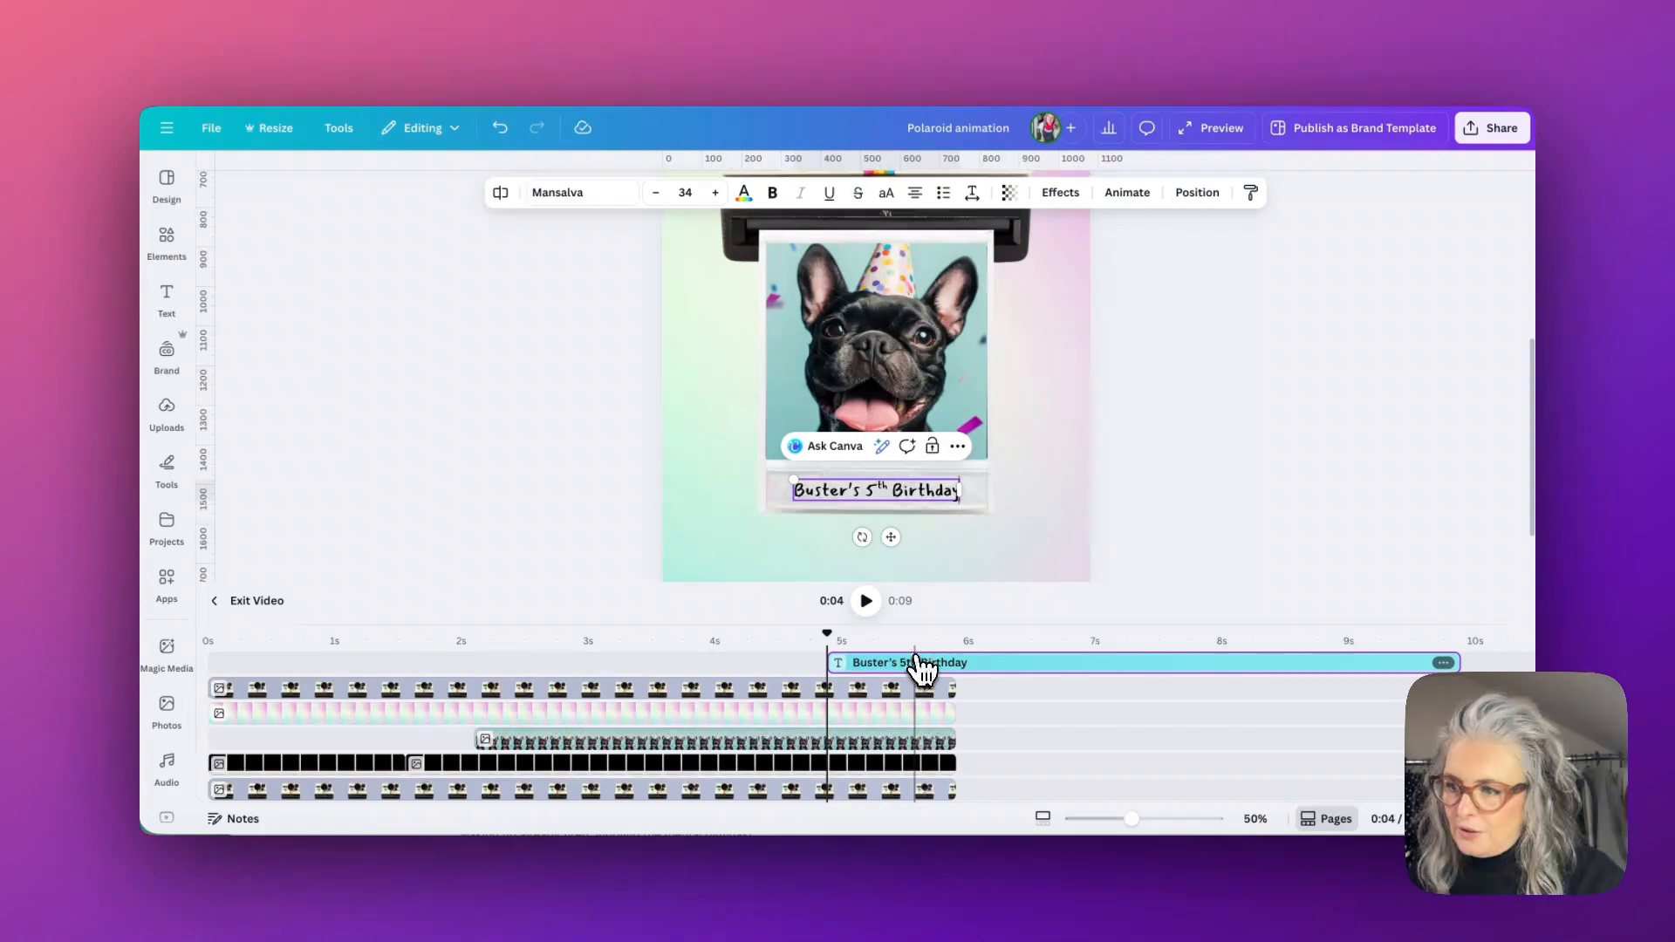
drag(912, 672, 584, 663)
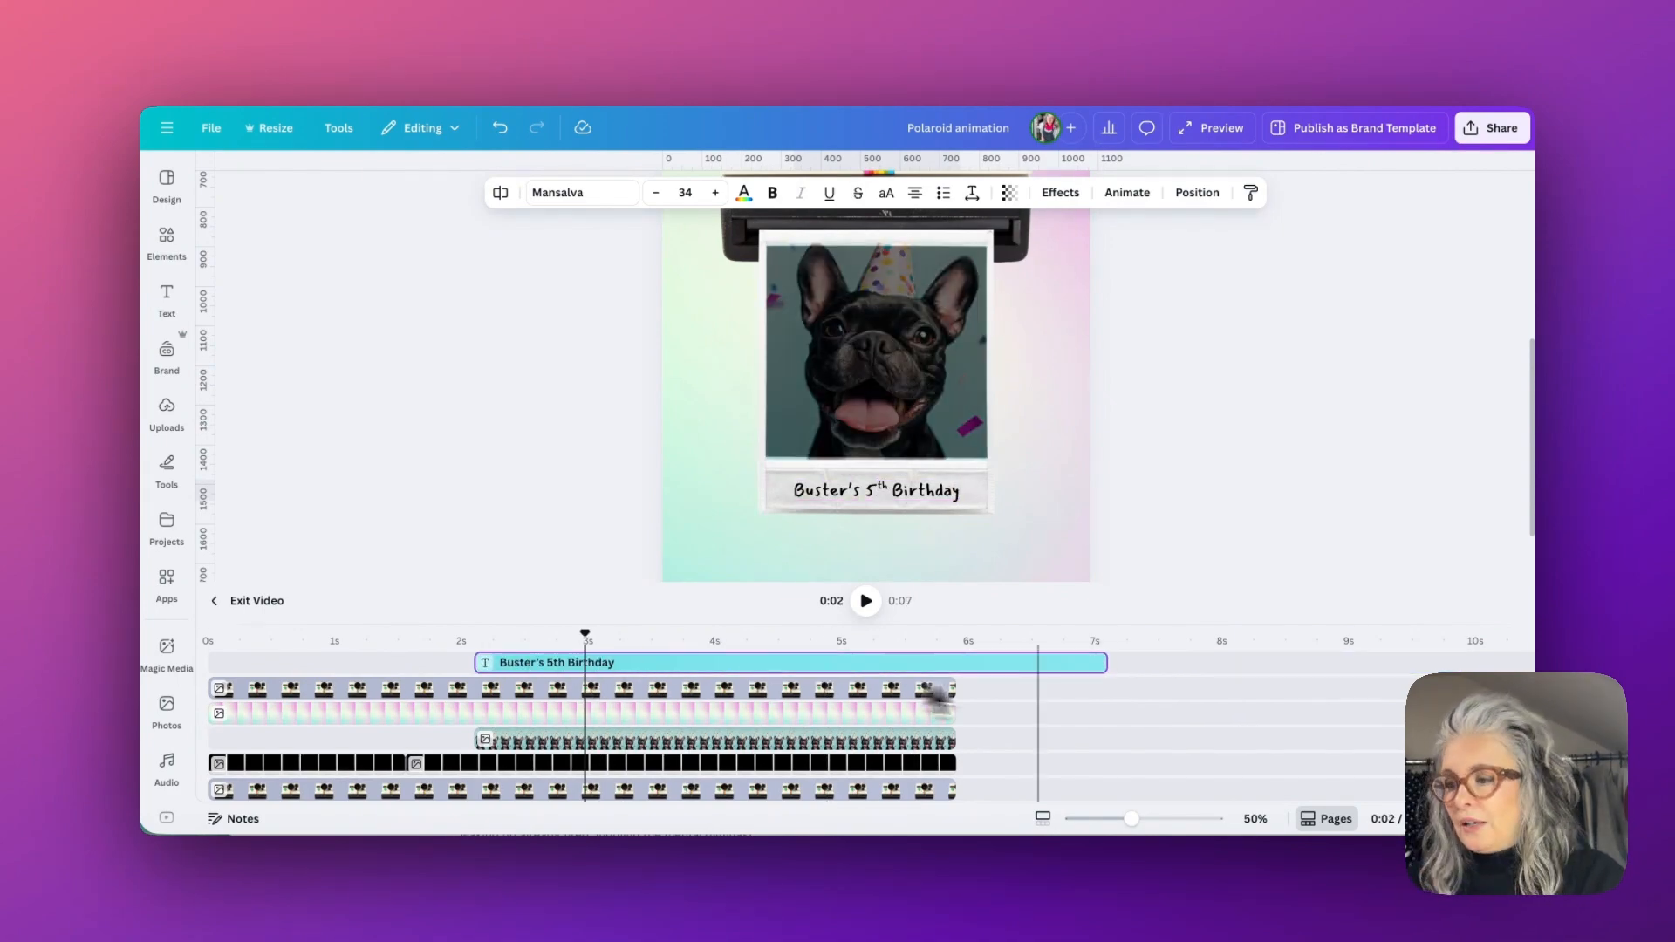
drag(1107, 684, 960, 661)
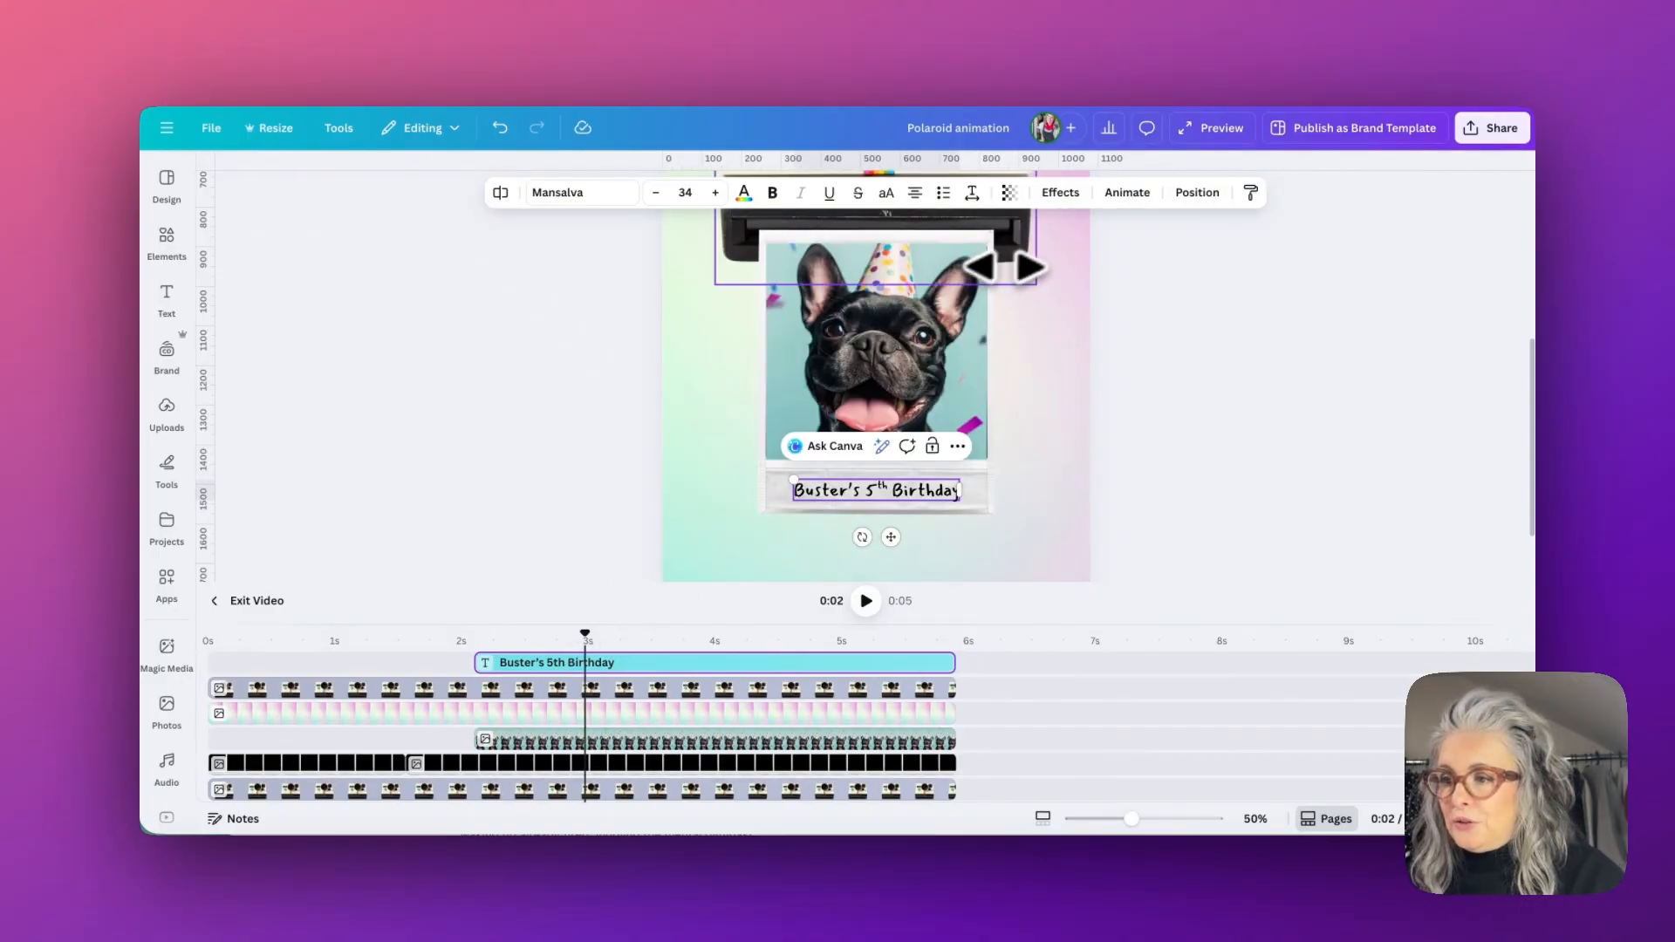
Apply the Typewriter animation to the caption on enter only, with its speed slightly above the midpoint.
click(1127, 193)
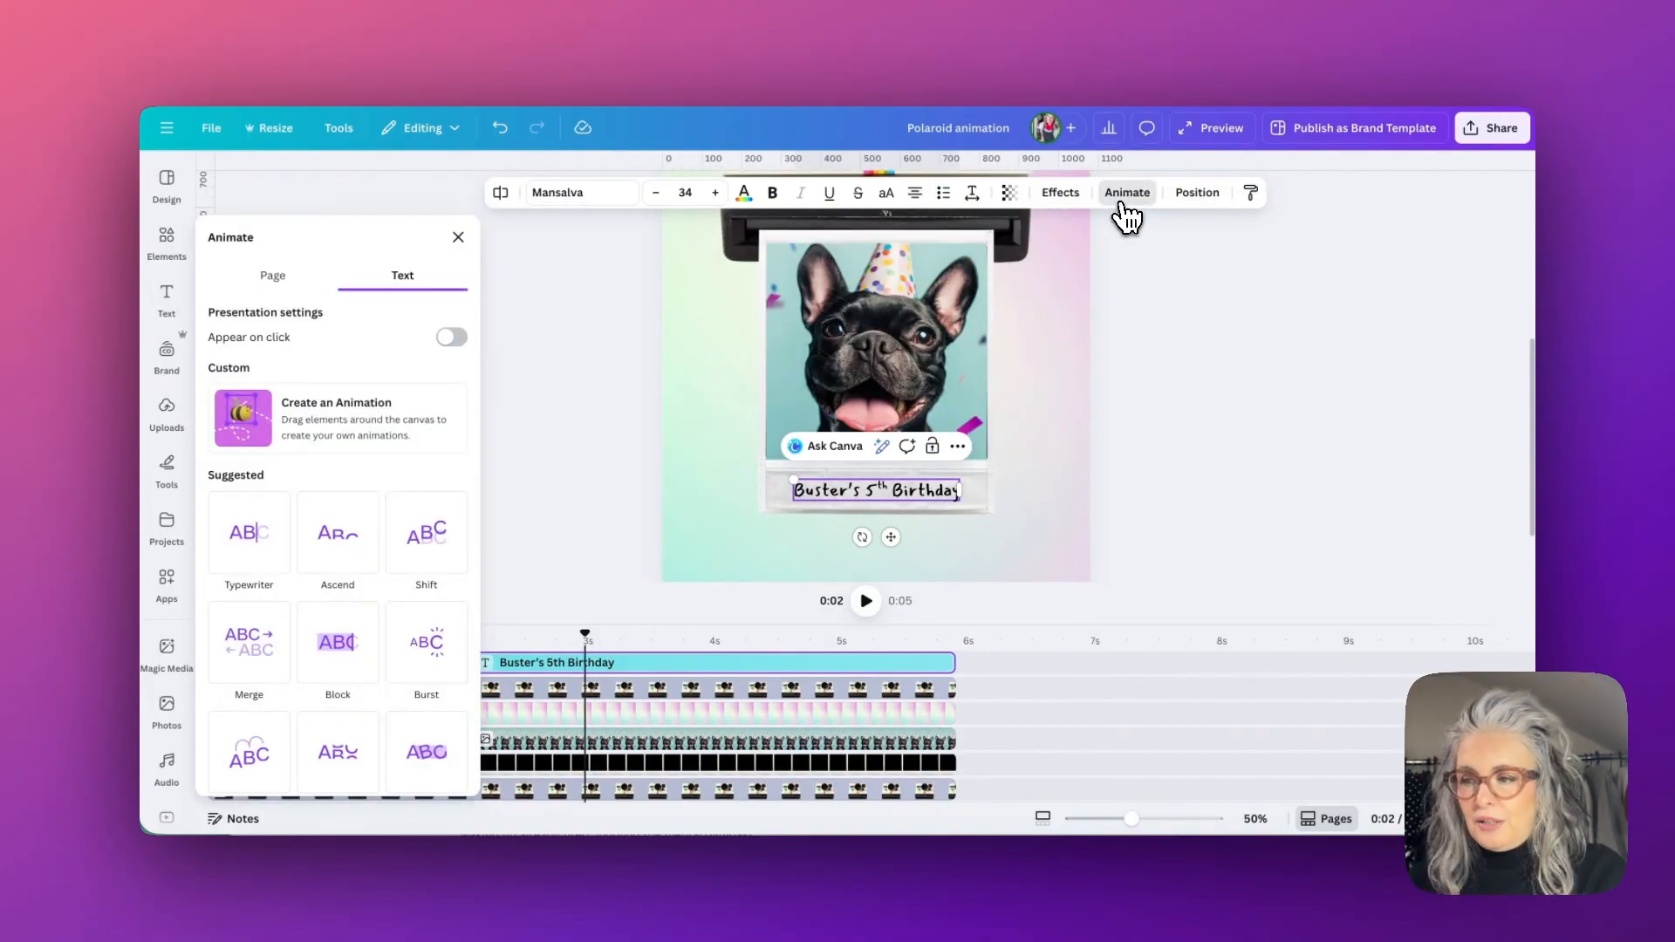
scroll(348, 515, down, 3)
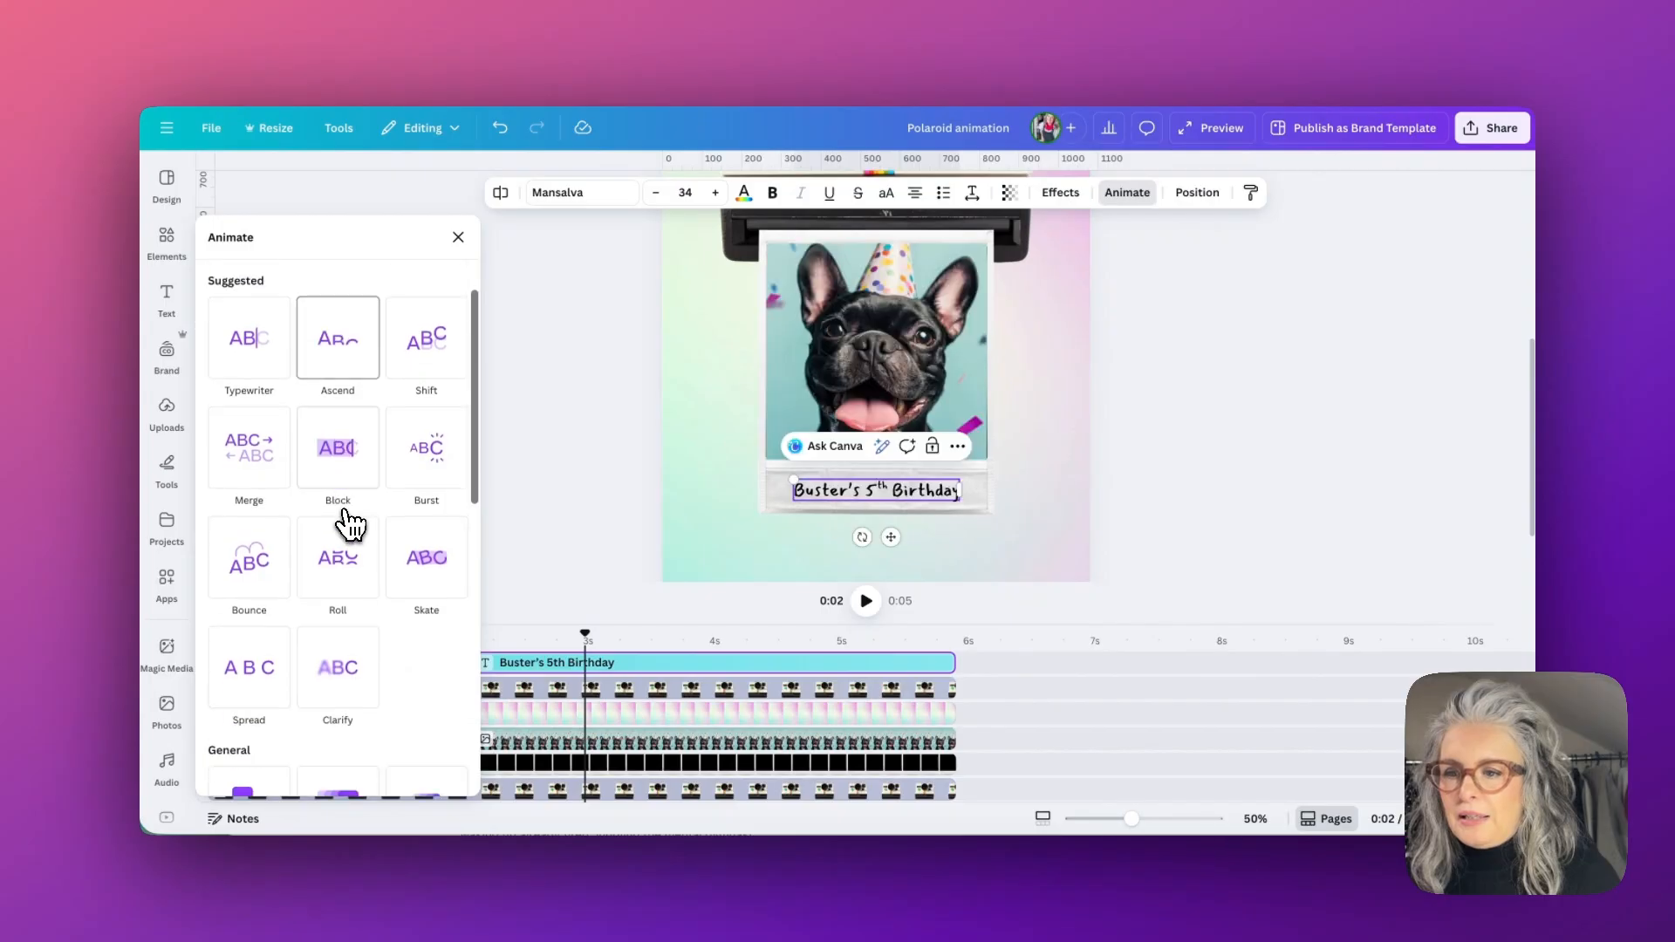
scroll(344, 515, up, 2)
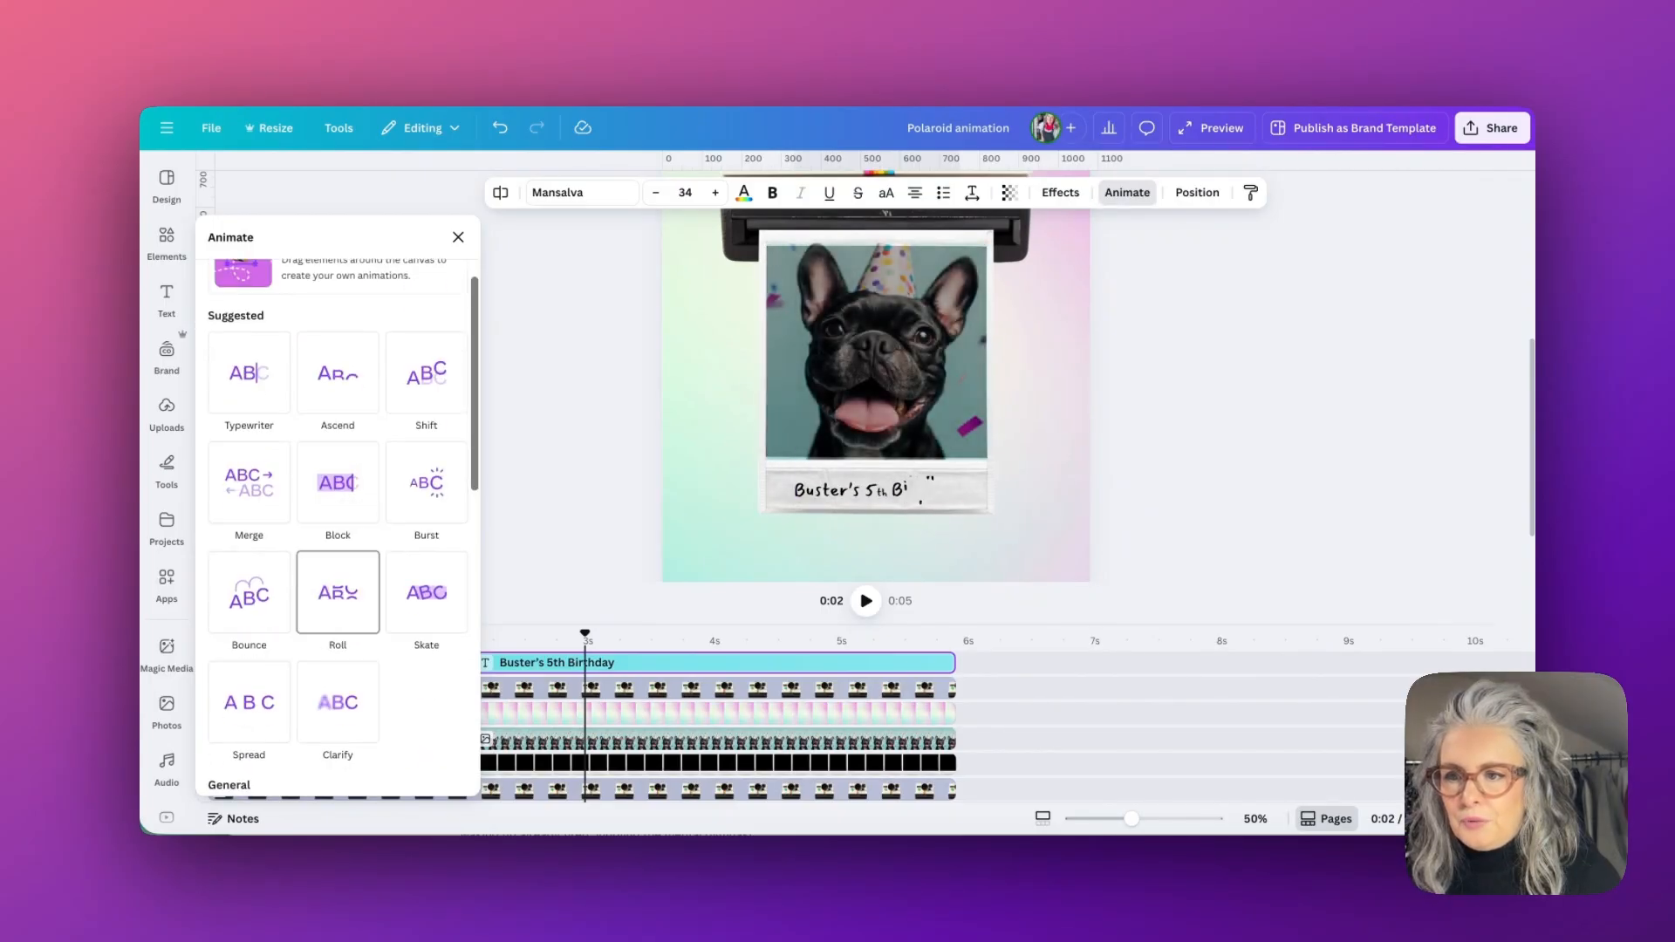
click(253, 412)
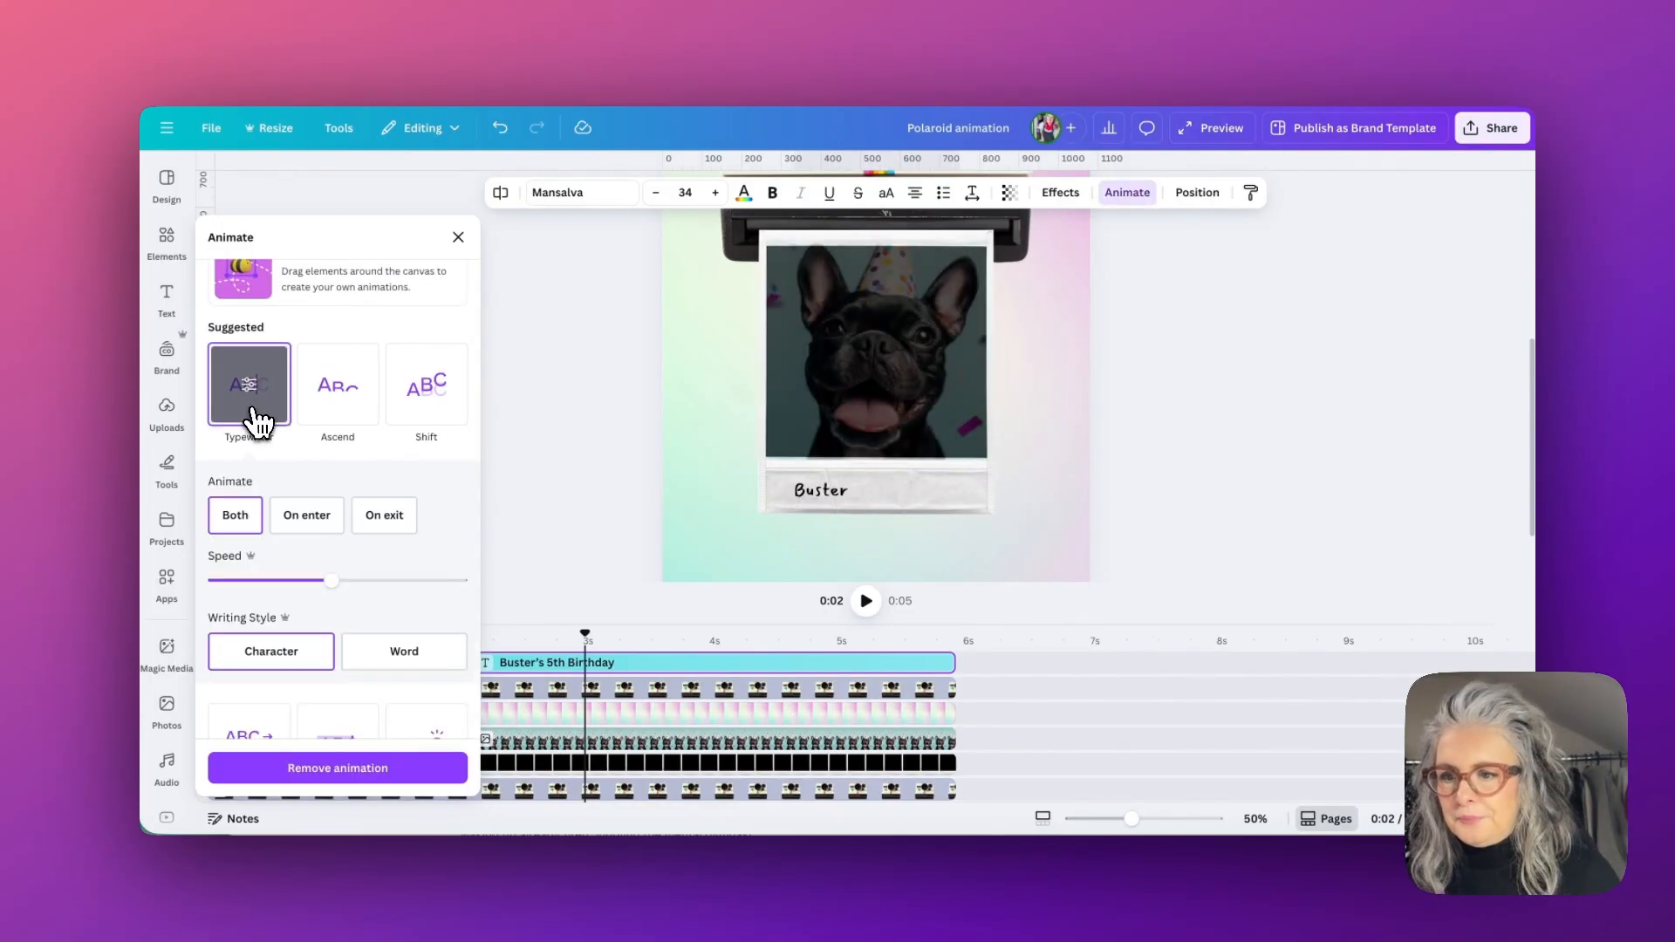
click(303, 520)
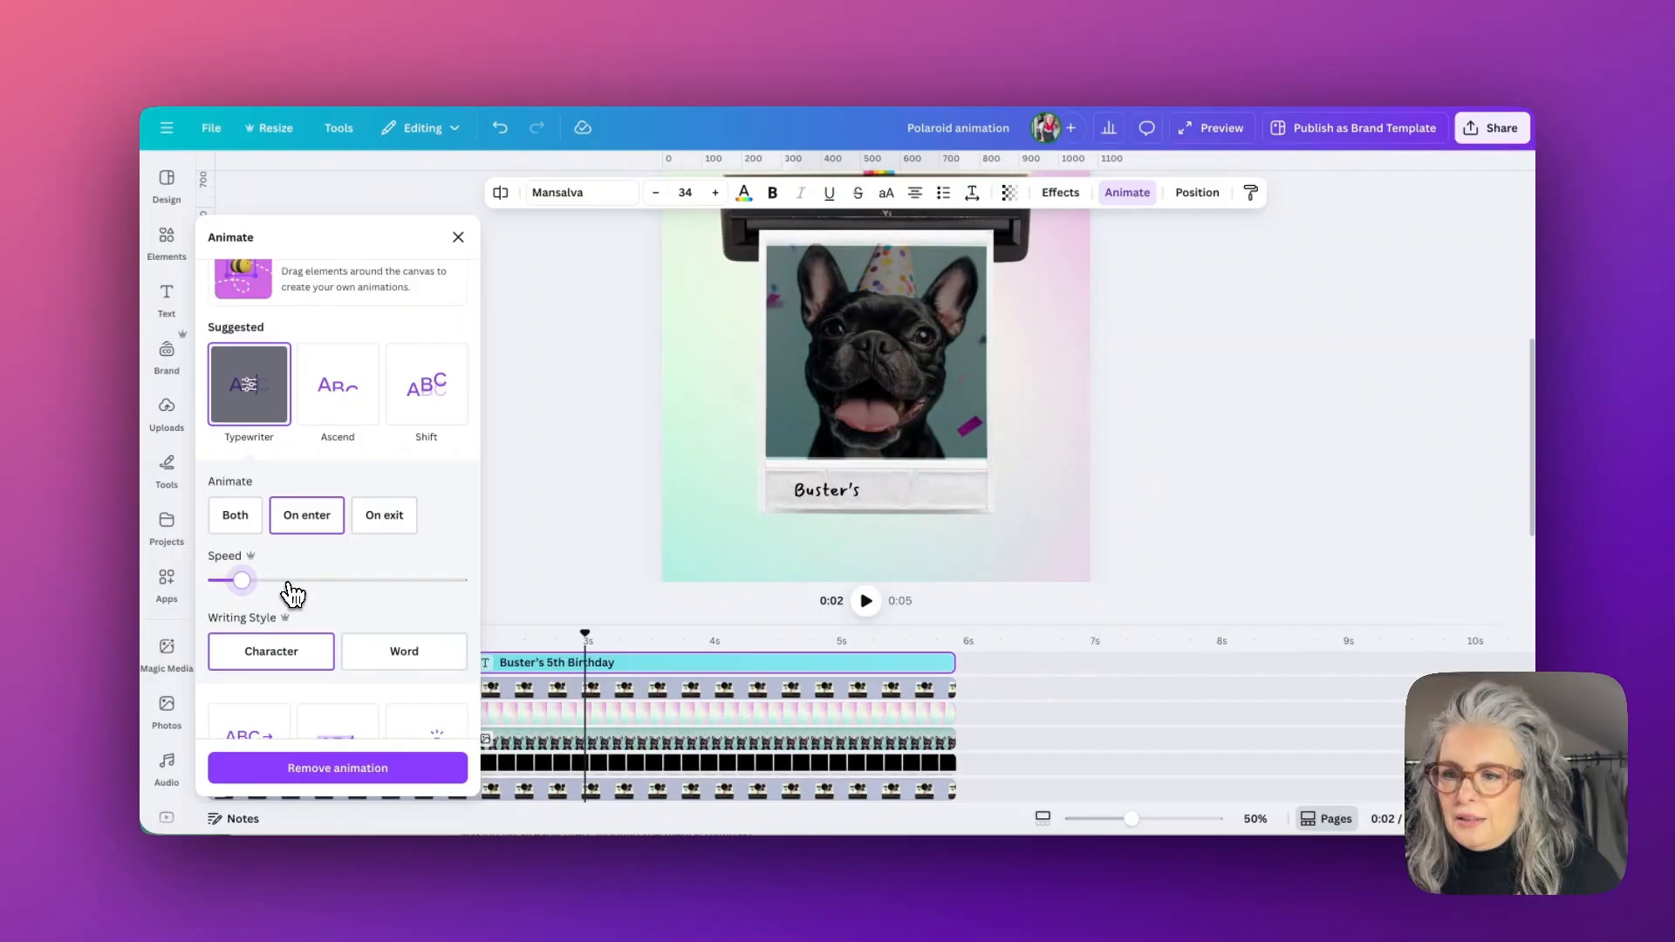
drag(288, 583, 367, 599)
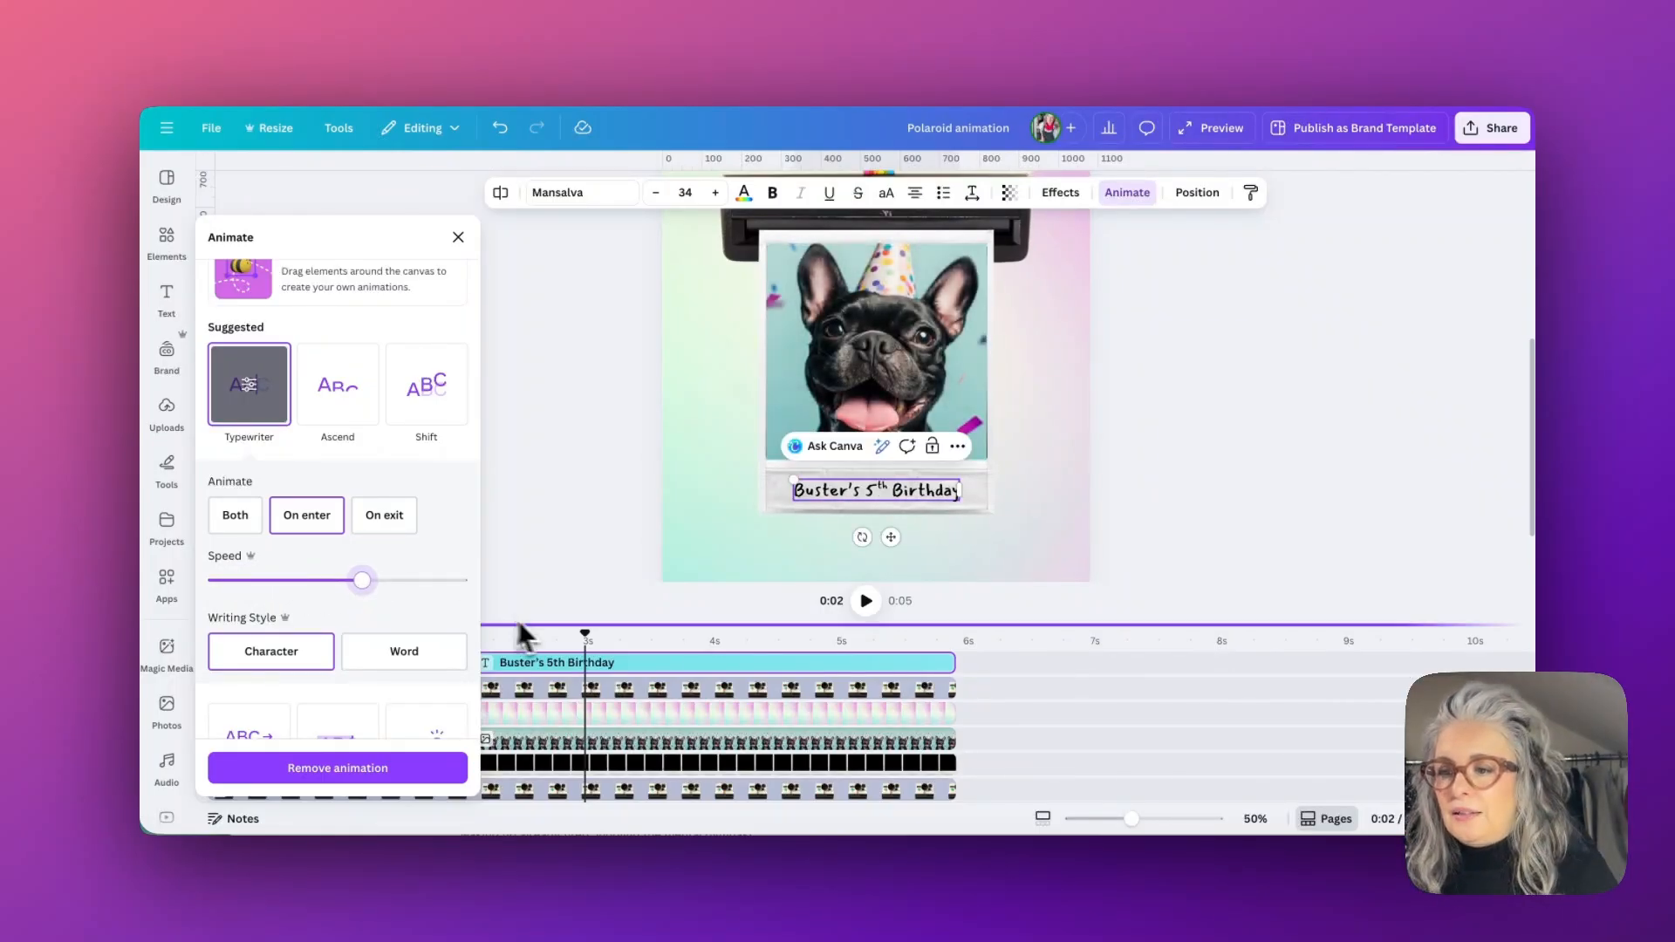
Search the elements for "3d stars and shapes" with the playhead at about 5.1 s.
click(709, 651)
key(alt+super+0)
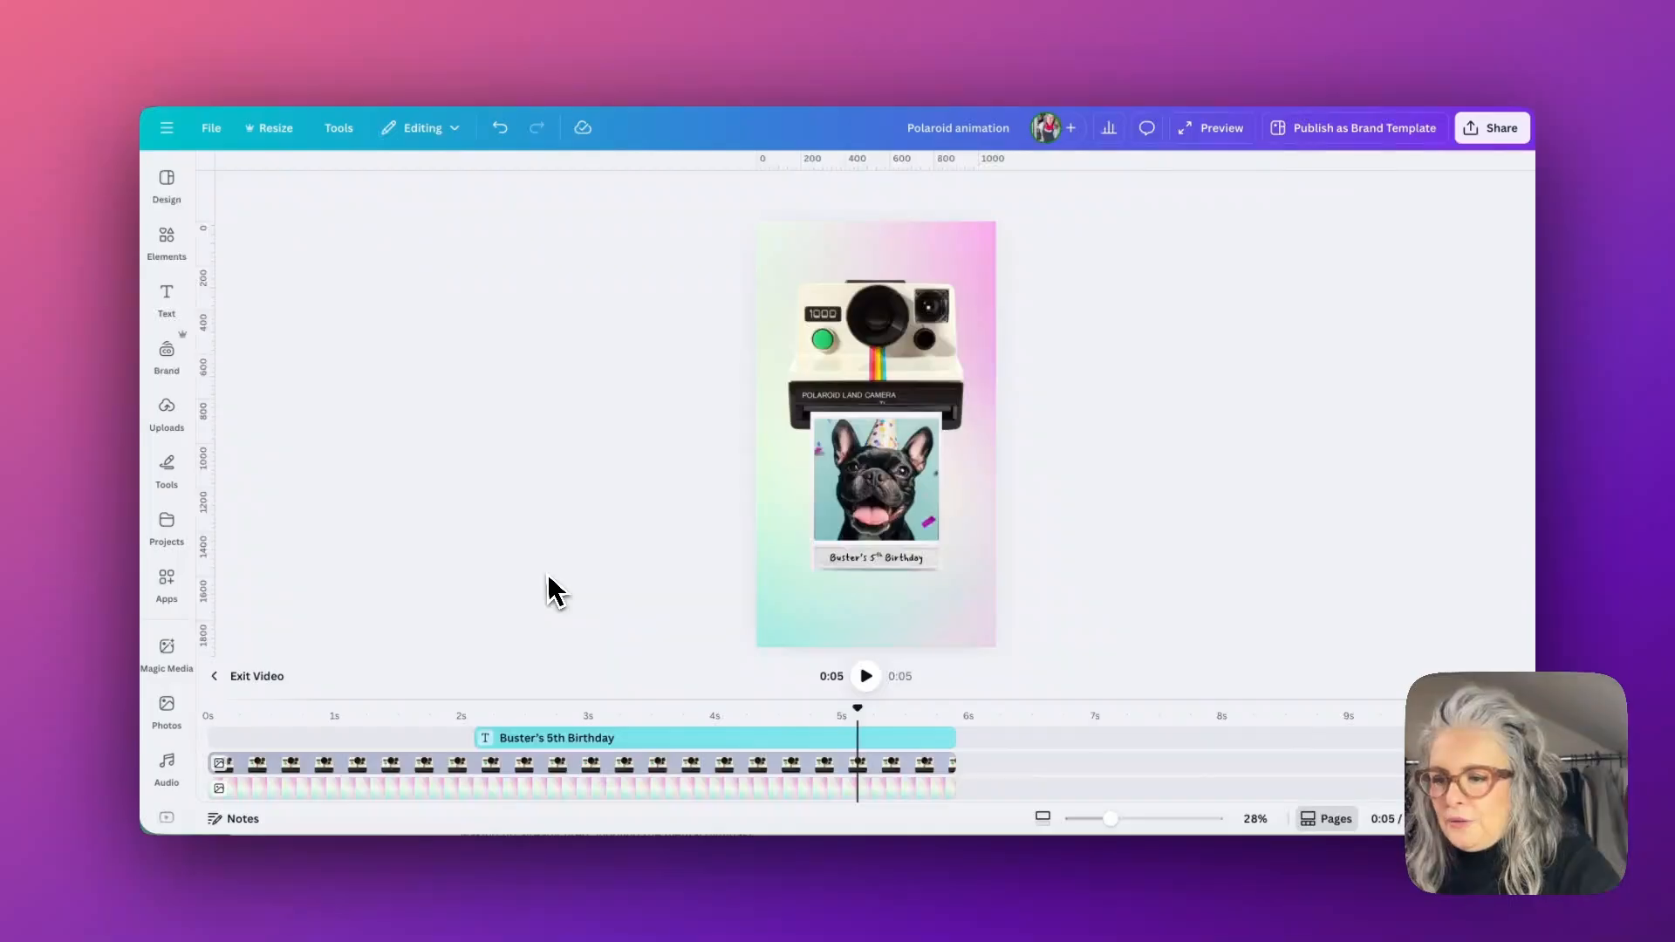
mouse_move(851, 698)
mouse_down()
mouse_move(300, 691)
mouse_move(530, 718)
mouse_move(849, 718)
mouse_up()
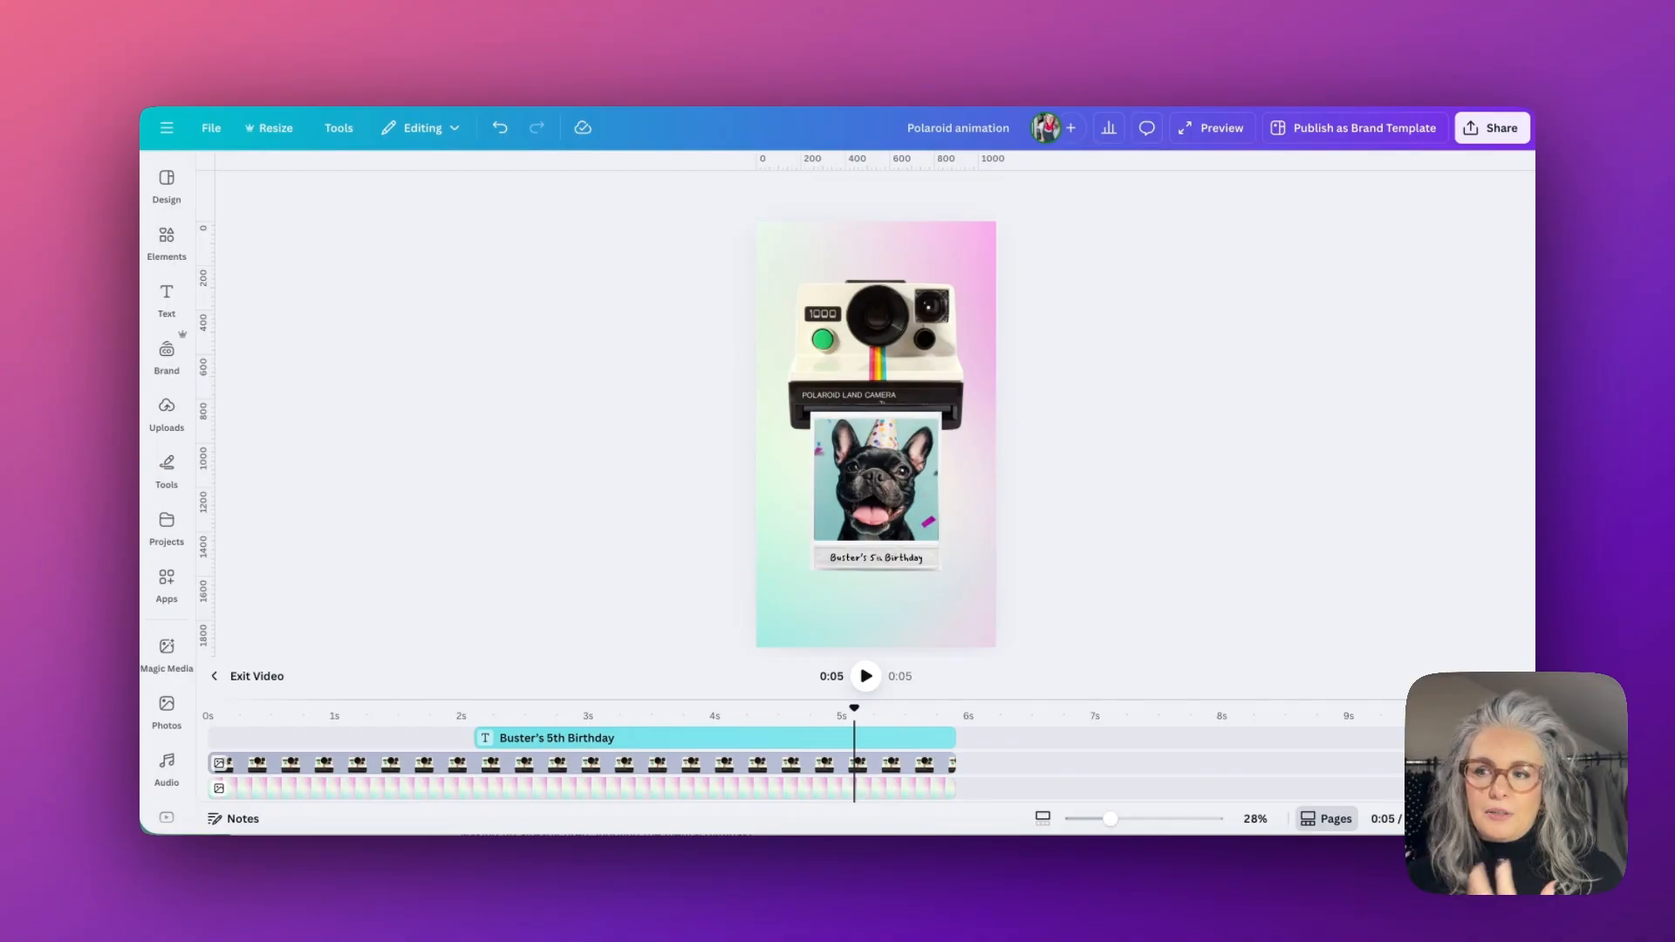
click(167, 241)
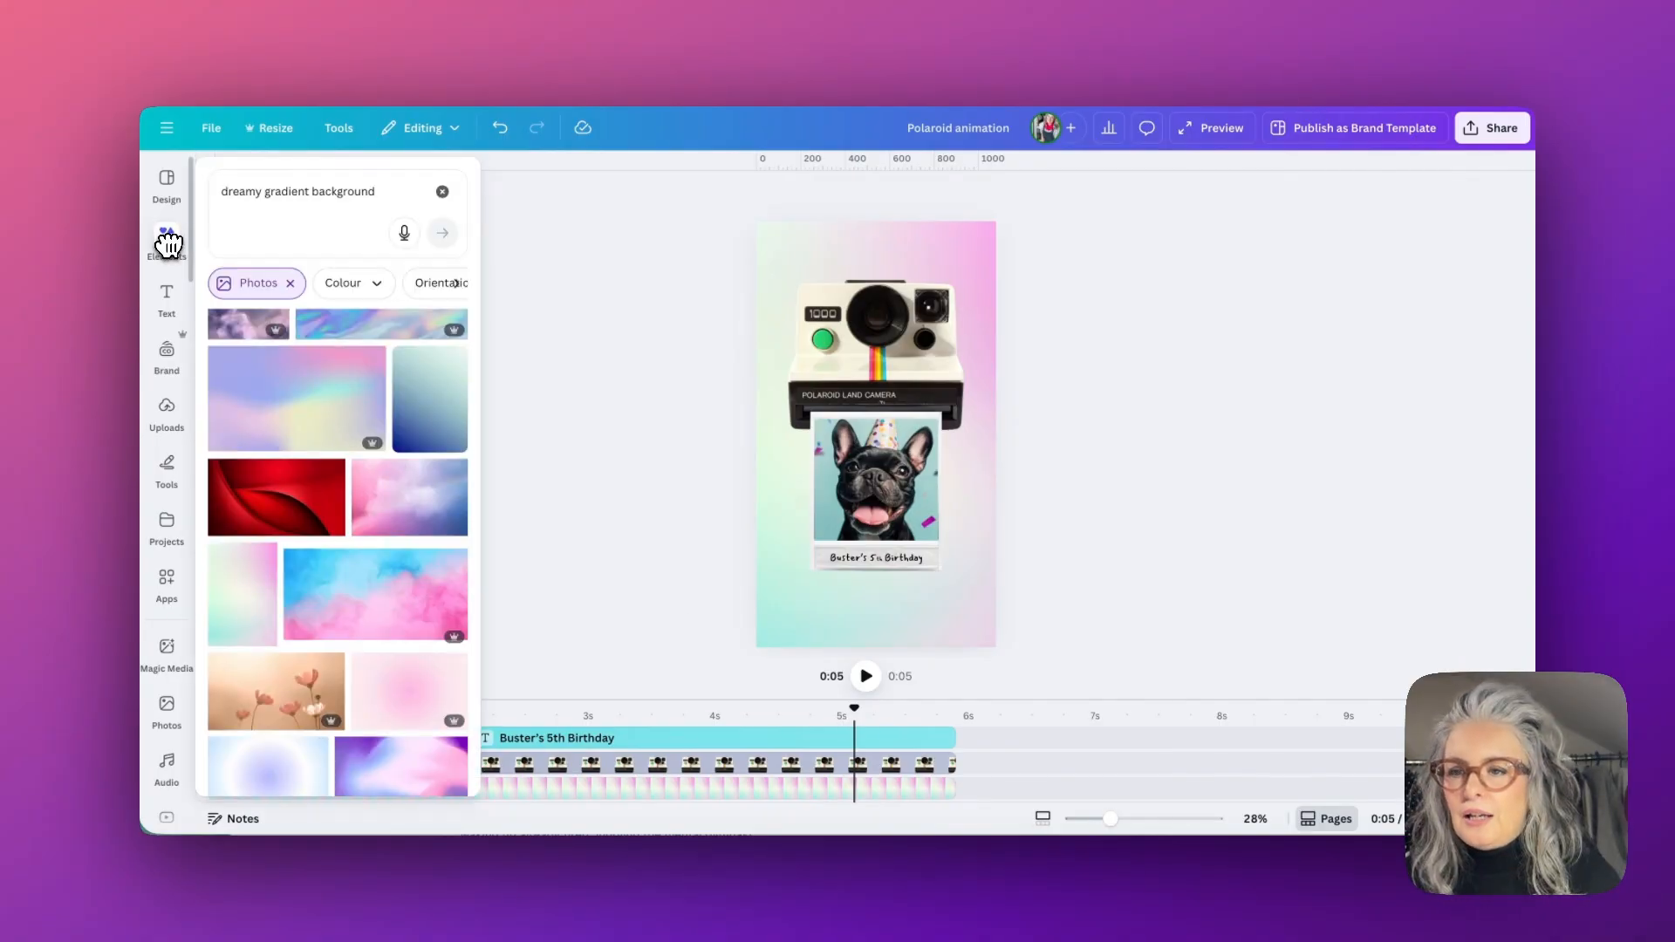
click(314, 190)
text(3d st)
text(ars)
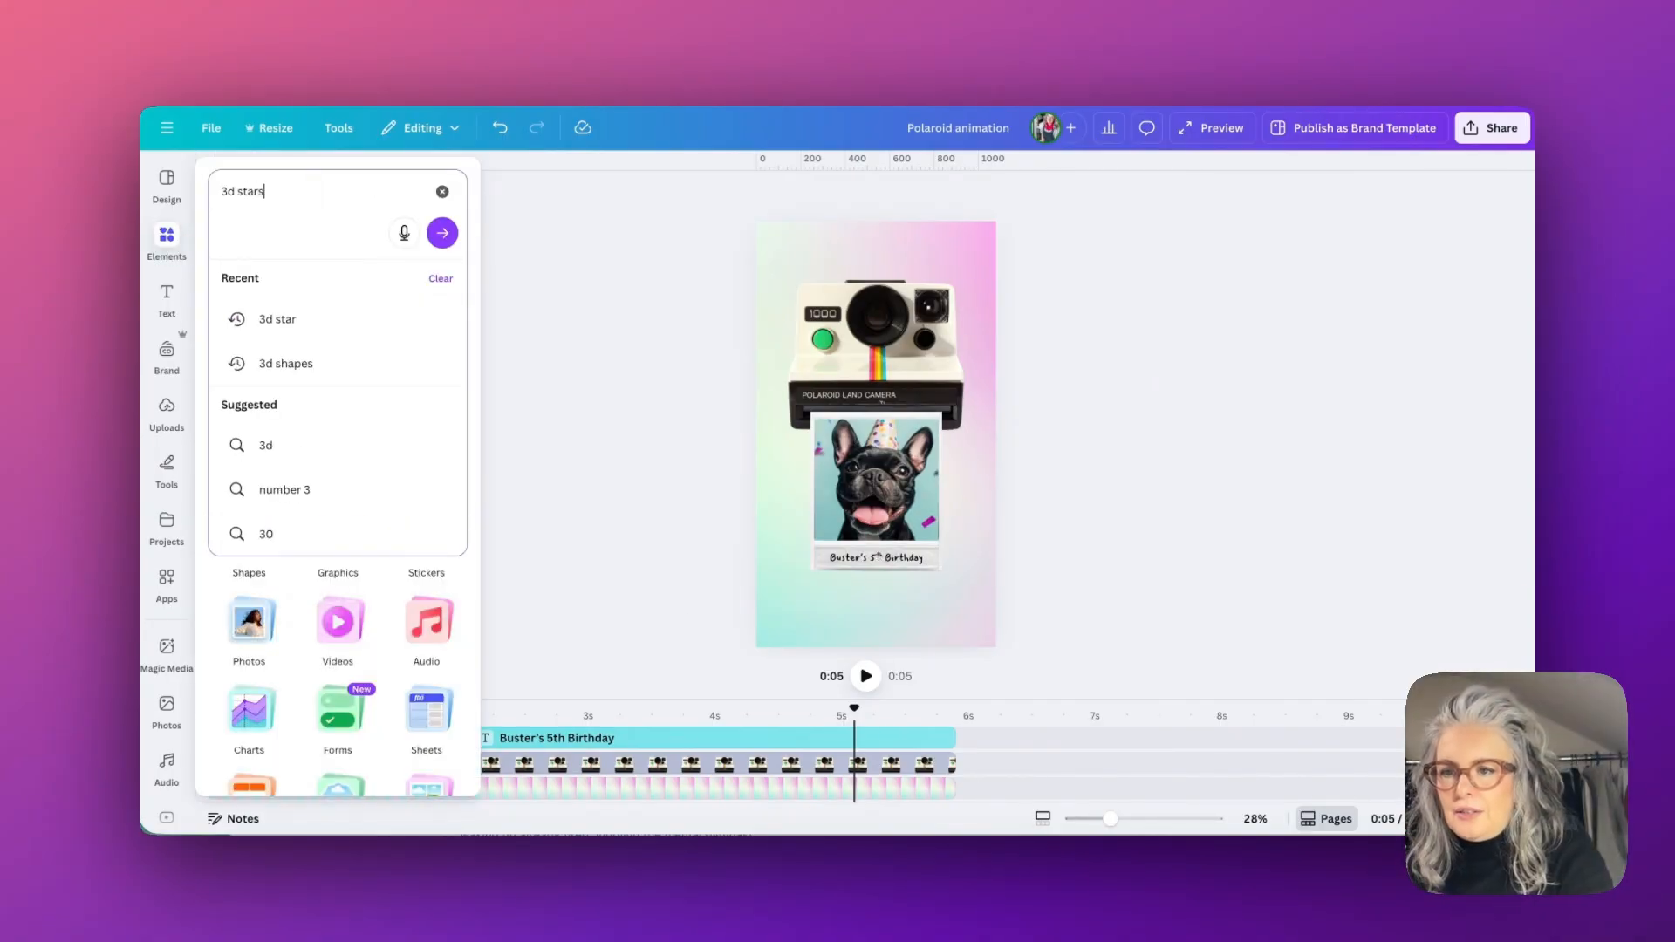
text( and shapes)
key(Return)
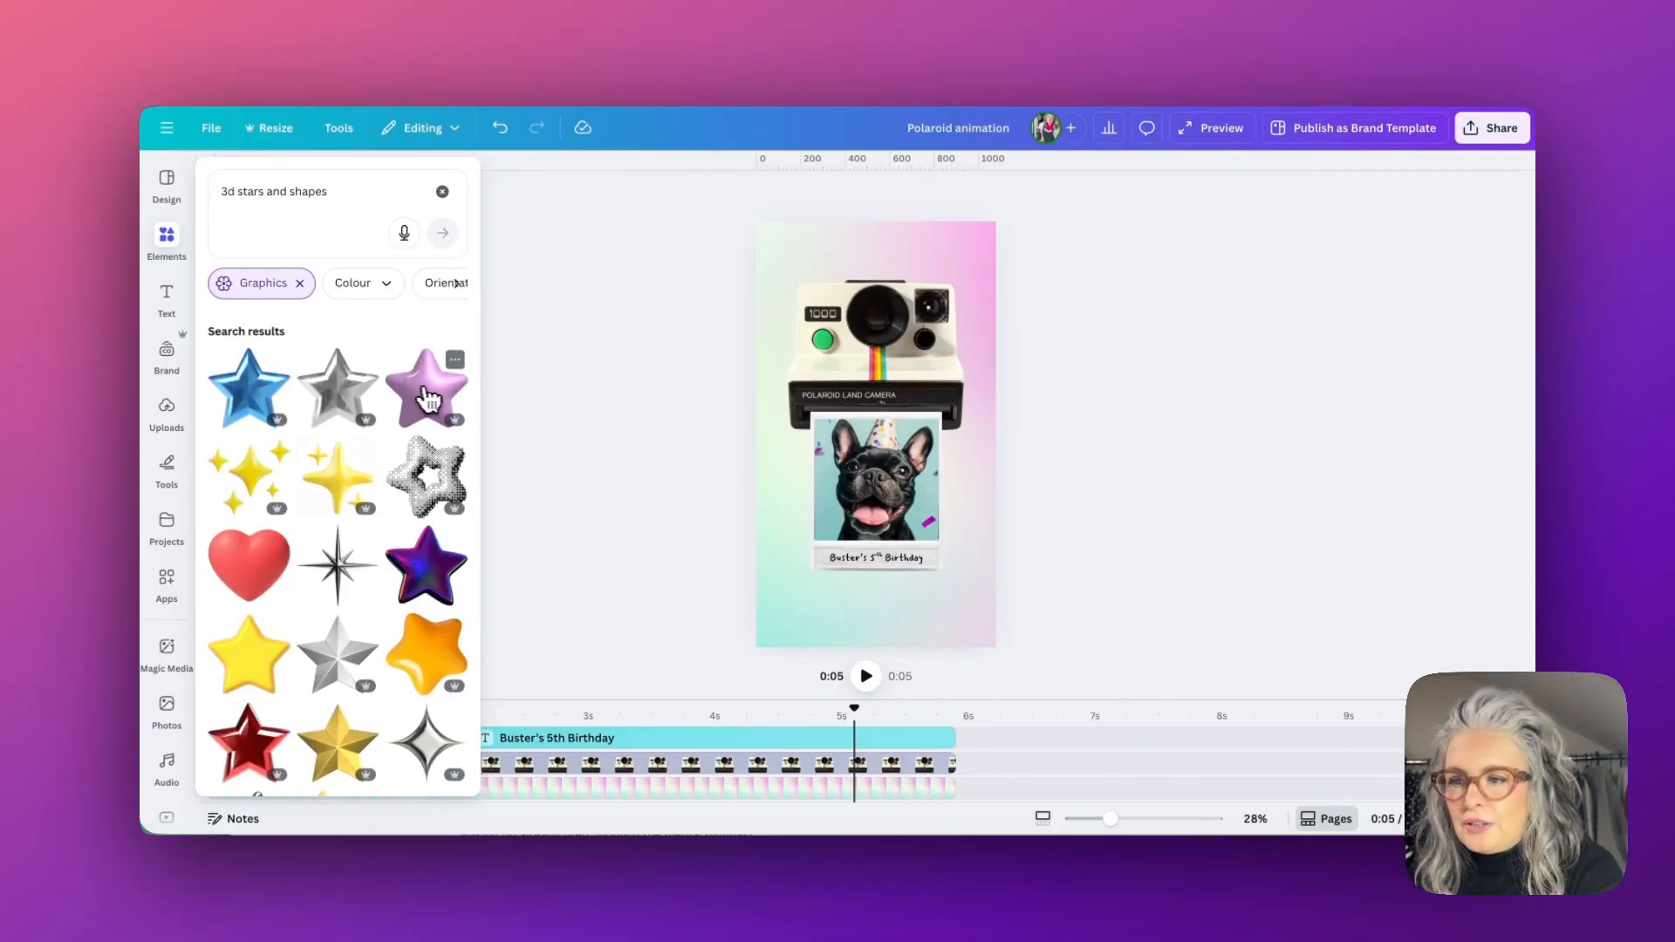
Add a glossy pink star, a metallic purple star and a silver outlined star to the design.
click(428, 399)
scroll(338, 496, down, 3)
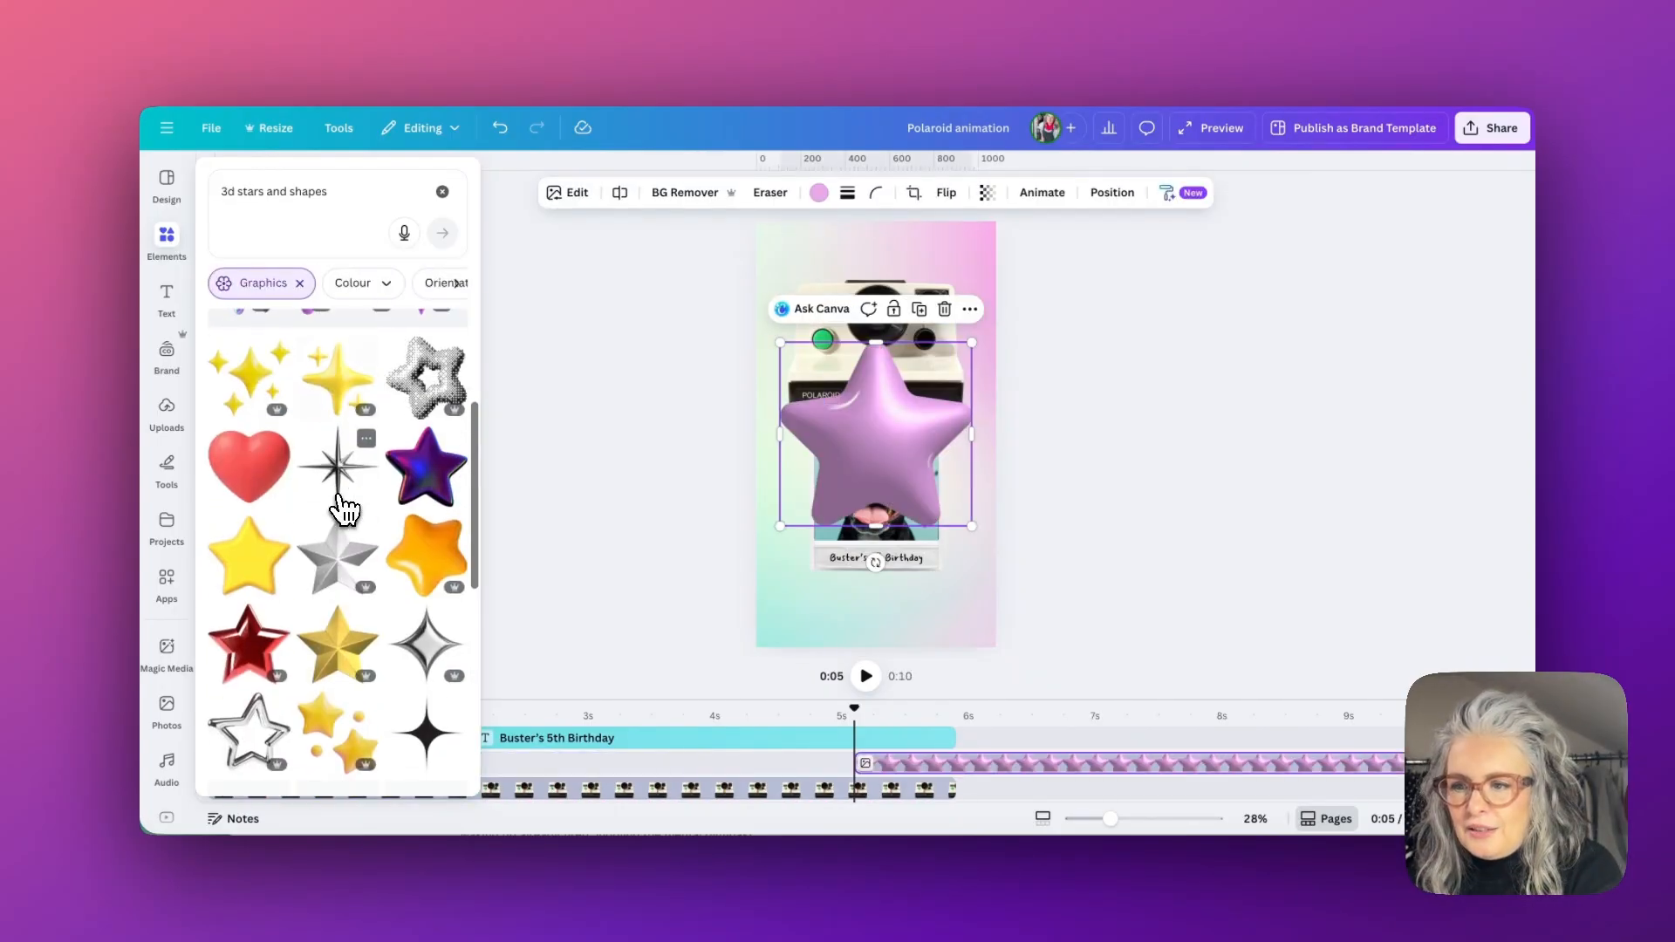
click(432, 480)
scroll(365, 515, down, 3)
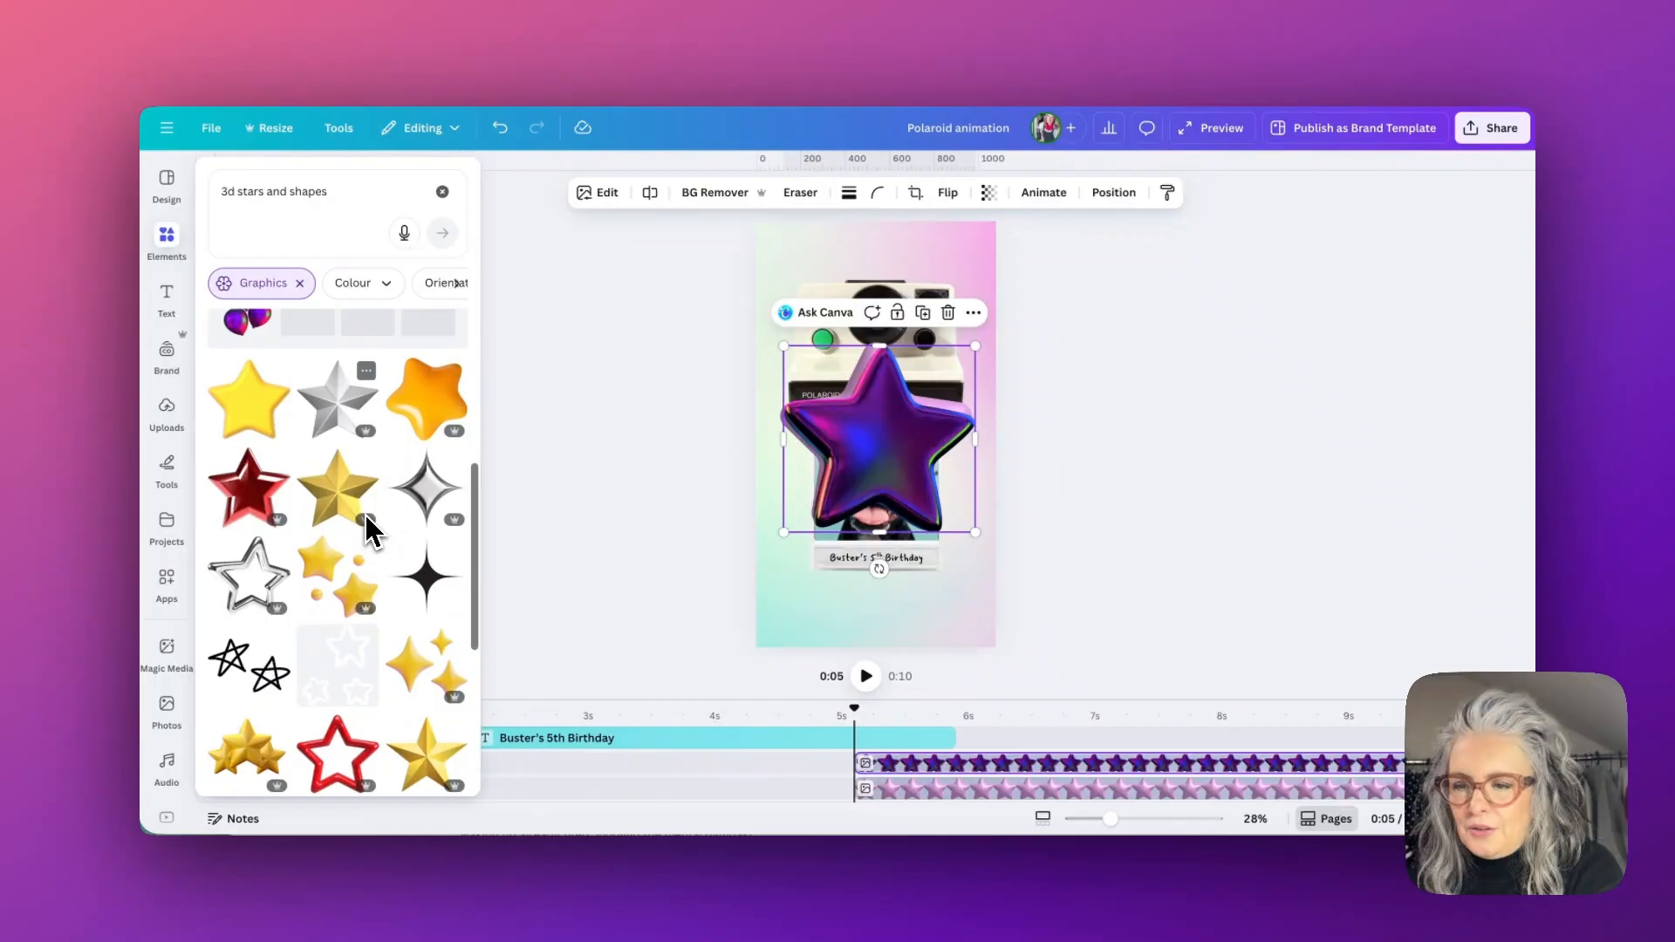
drag(251, 571, 881, 445)
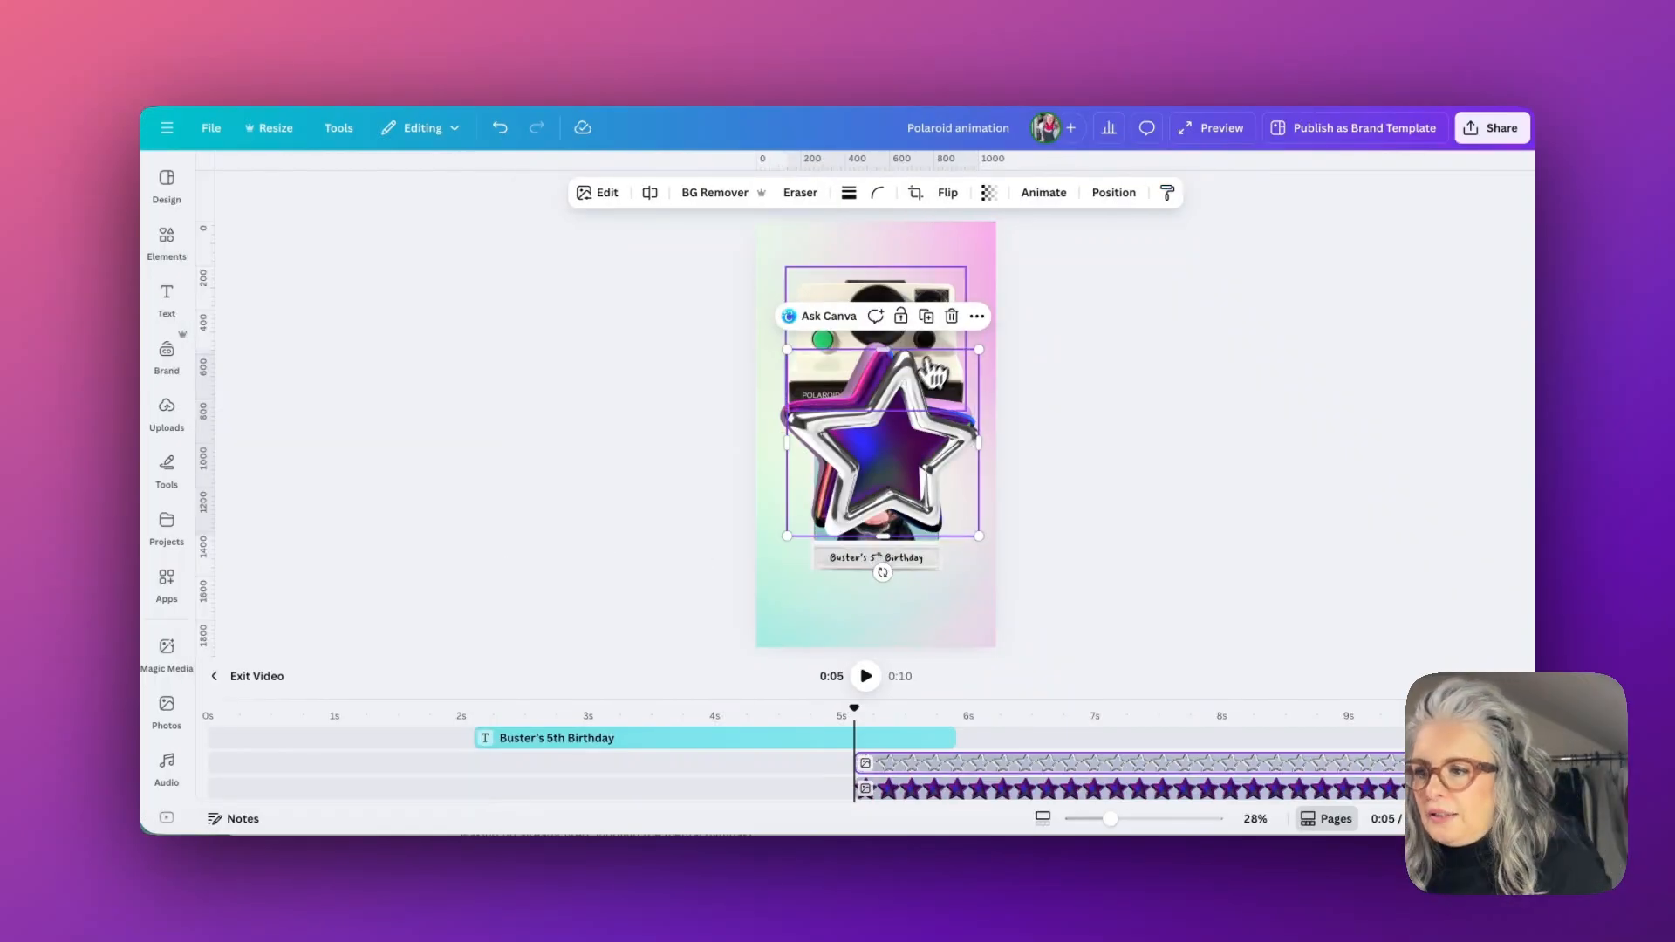
Shrink and scatter the stars: silver at the camera's upper left corner, purple at its right side, pink at the print's left edge.
drag(979, 350, 817, 389)
drag(817, 389, 815, 291)
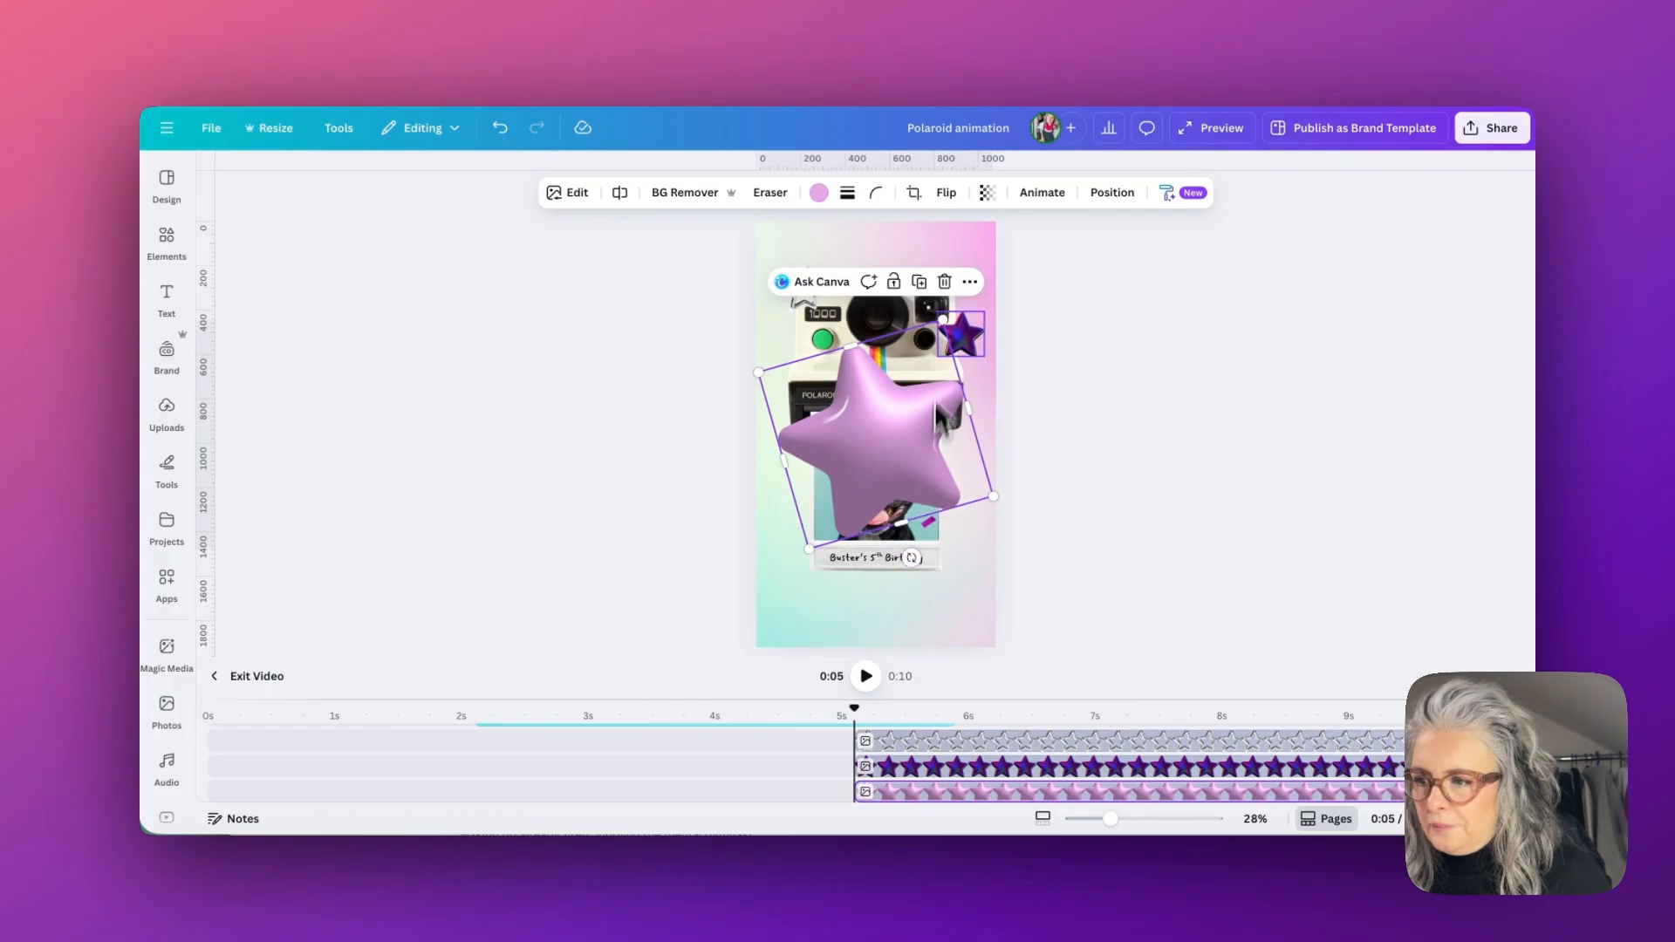
drag(940, 323, 898, 422)
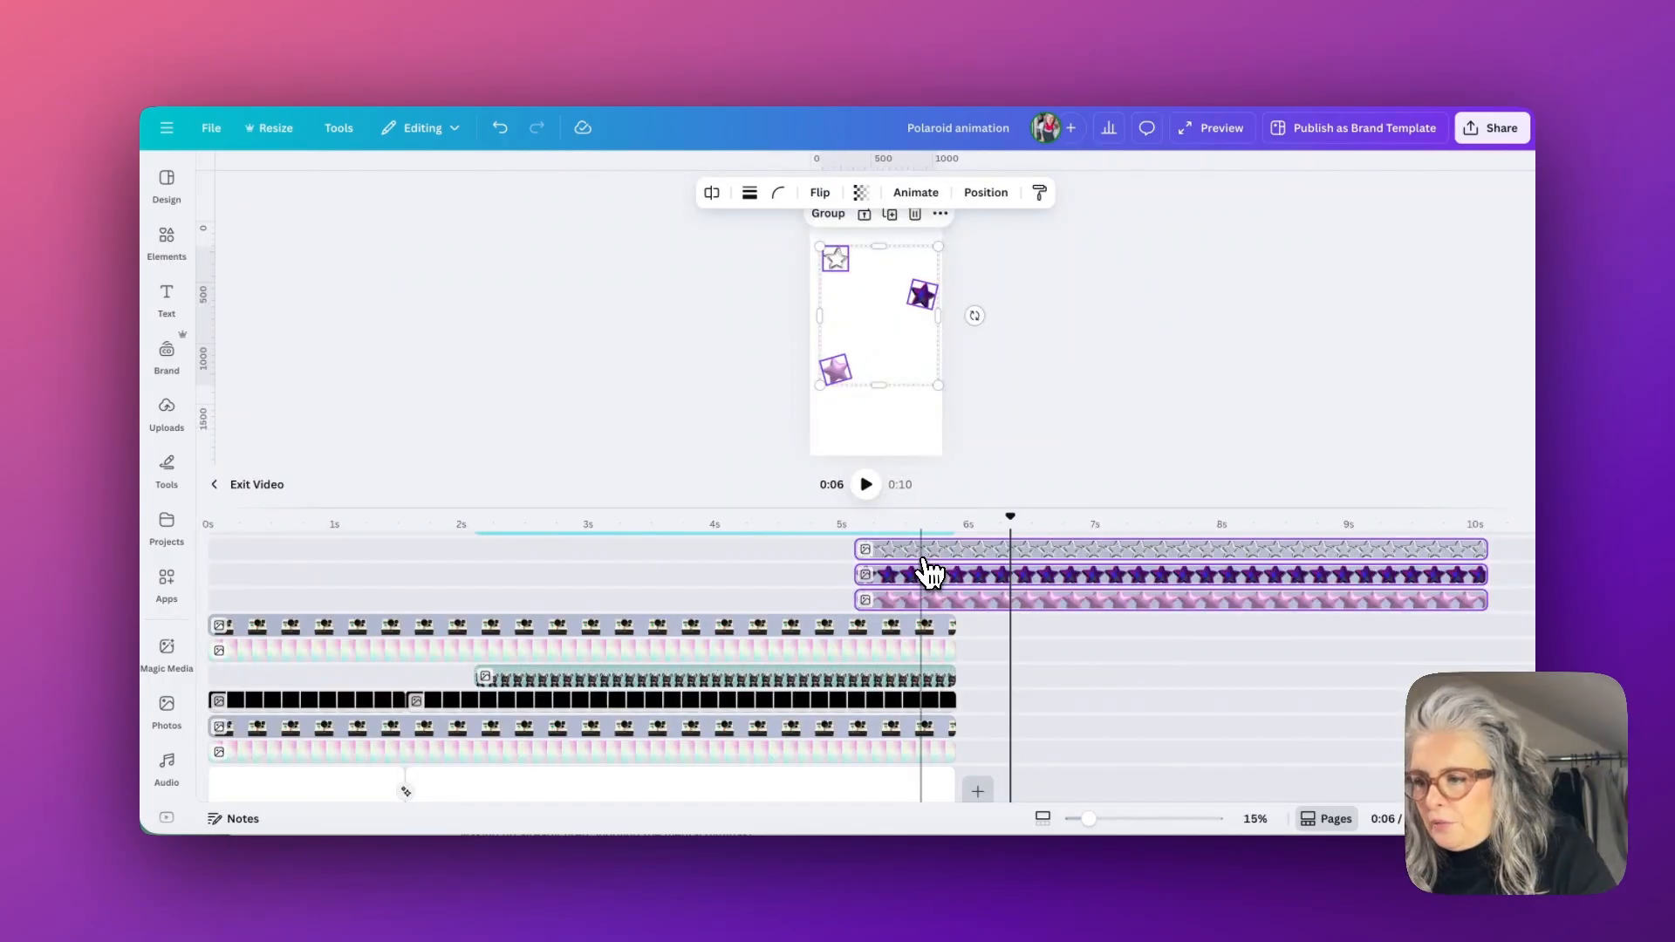
Move the three star clips to start at about 2.1 s and trim their ends to match the camera clip.
drag(931, 556, 546, 553)
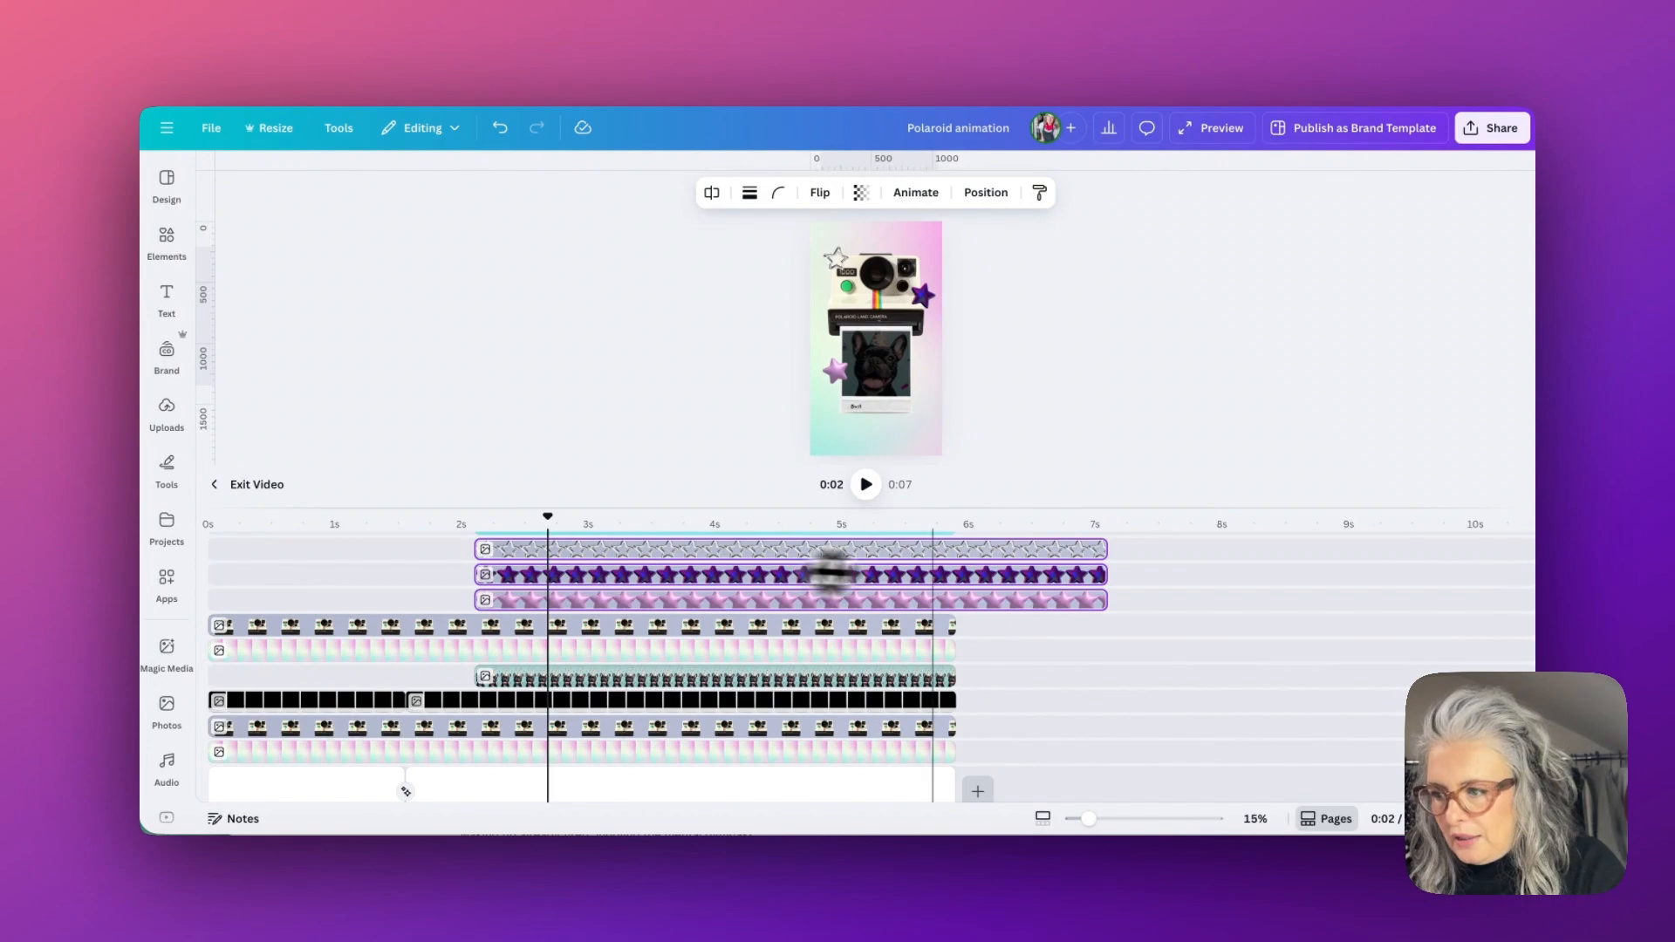
drag(1104, 574, 957, 574)
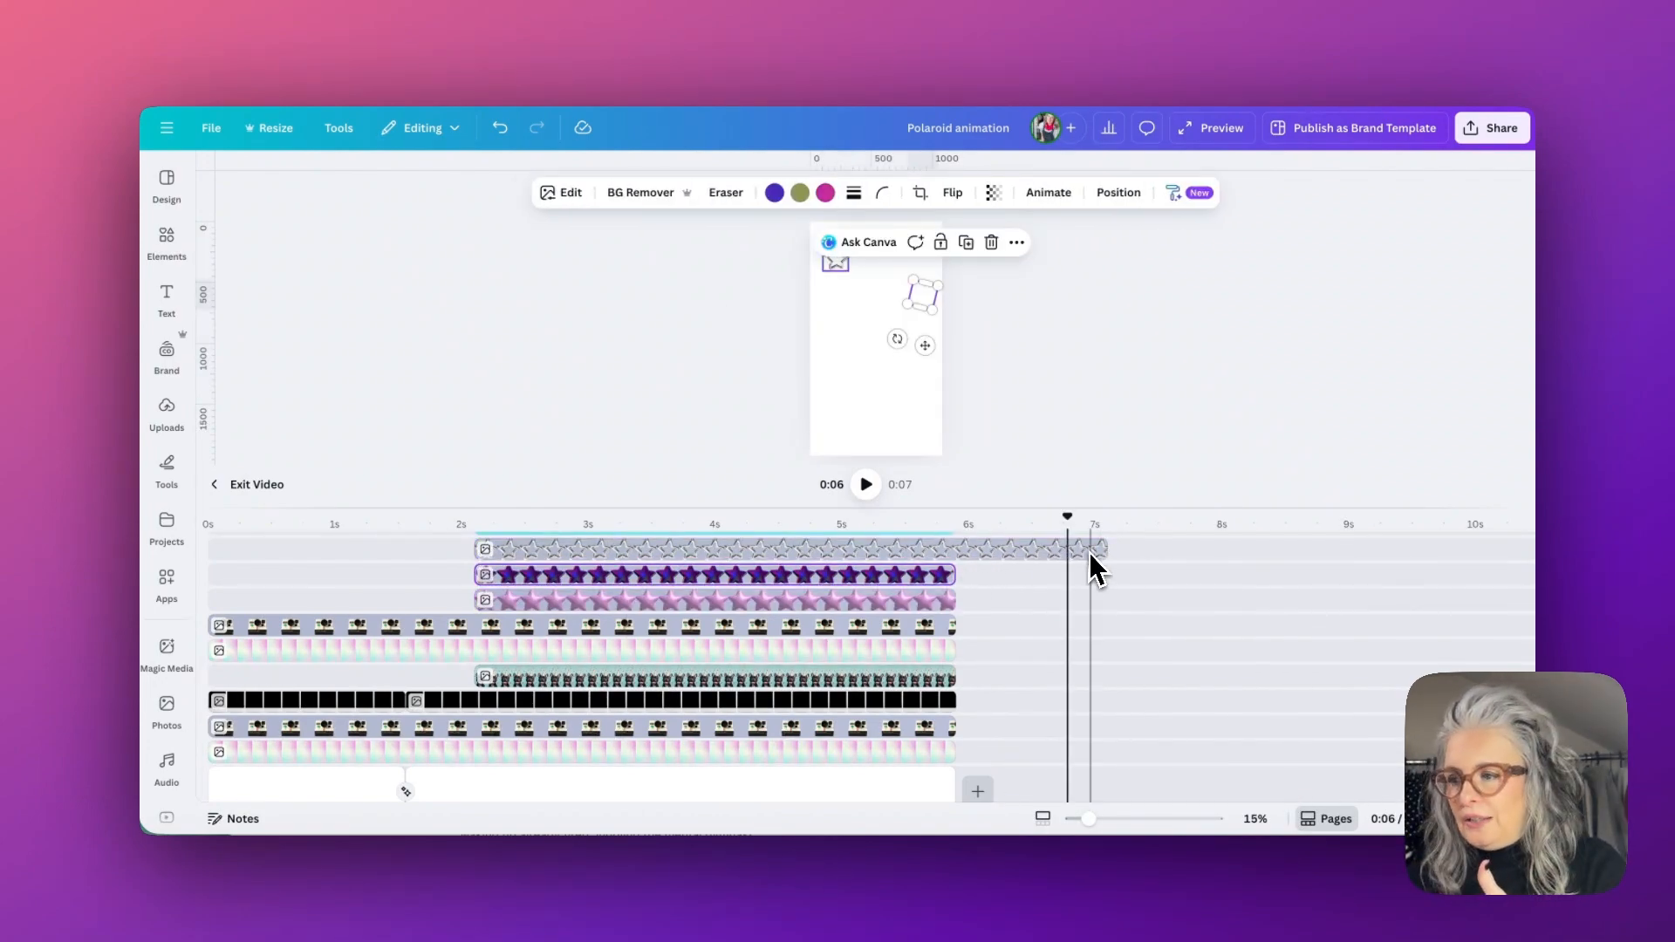
drag(1104, 547, 956, 547)
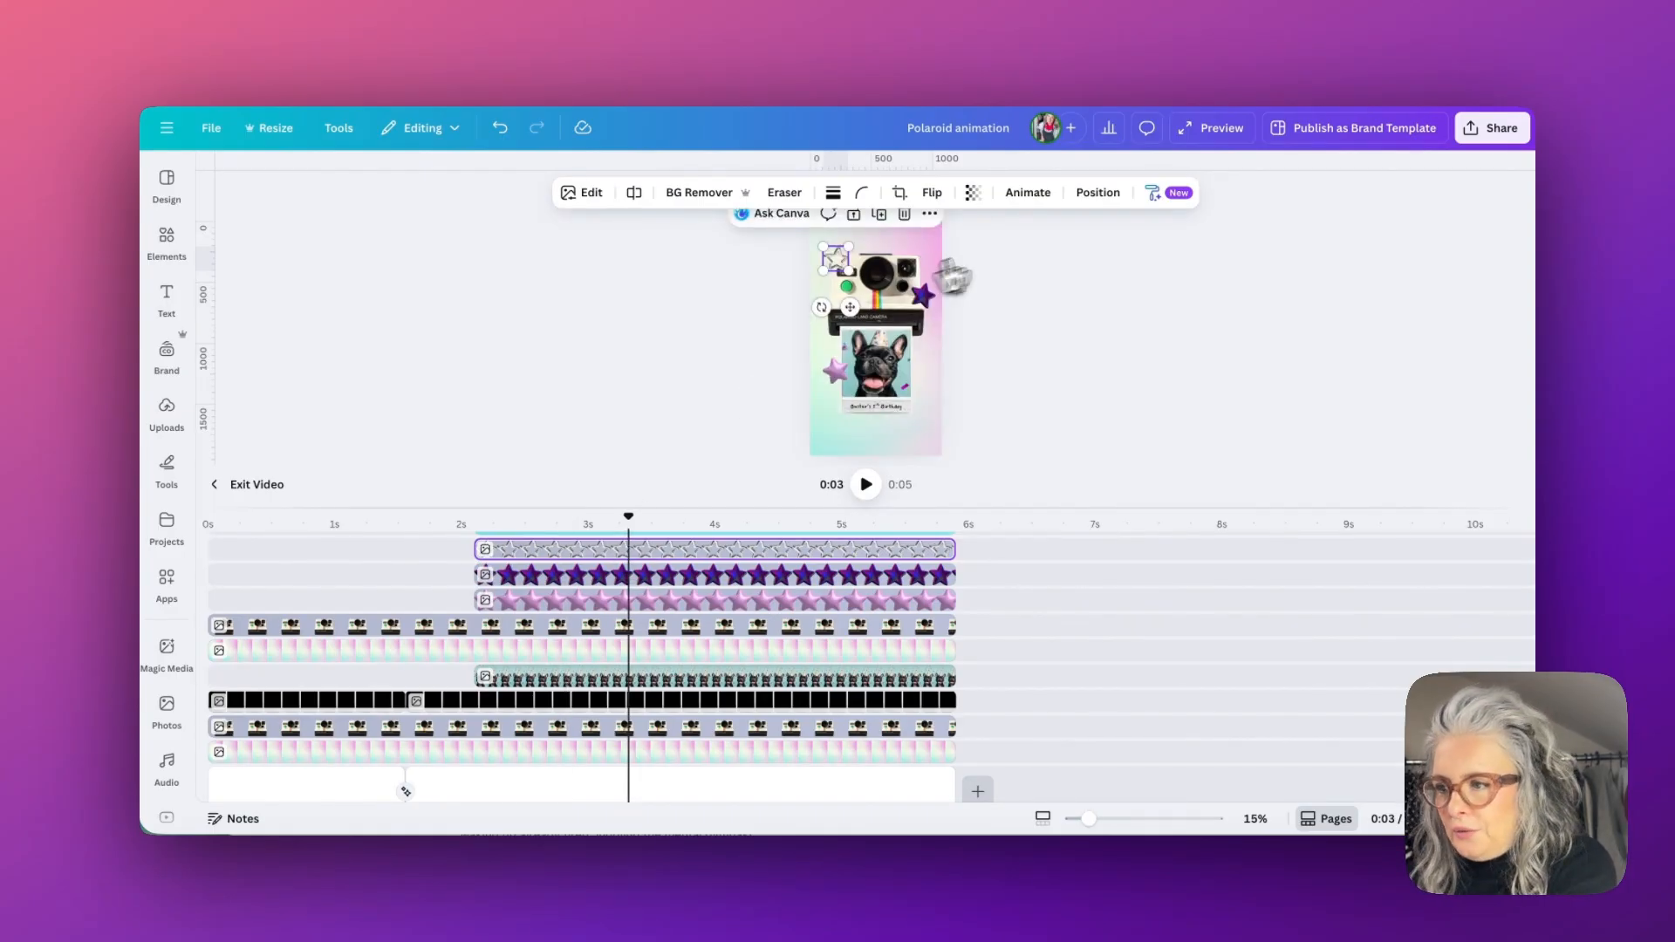
Apply the Pop animation to the silver outlined star on enter only.
click(1012, 203)
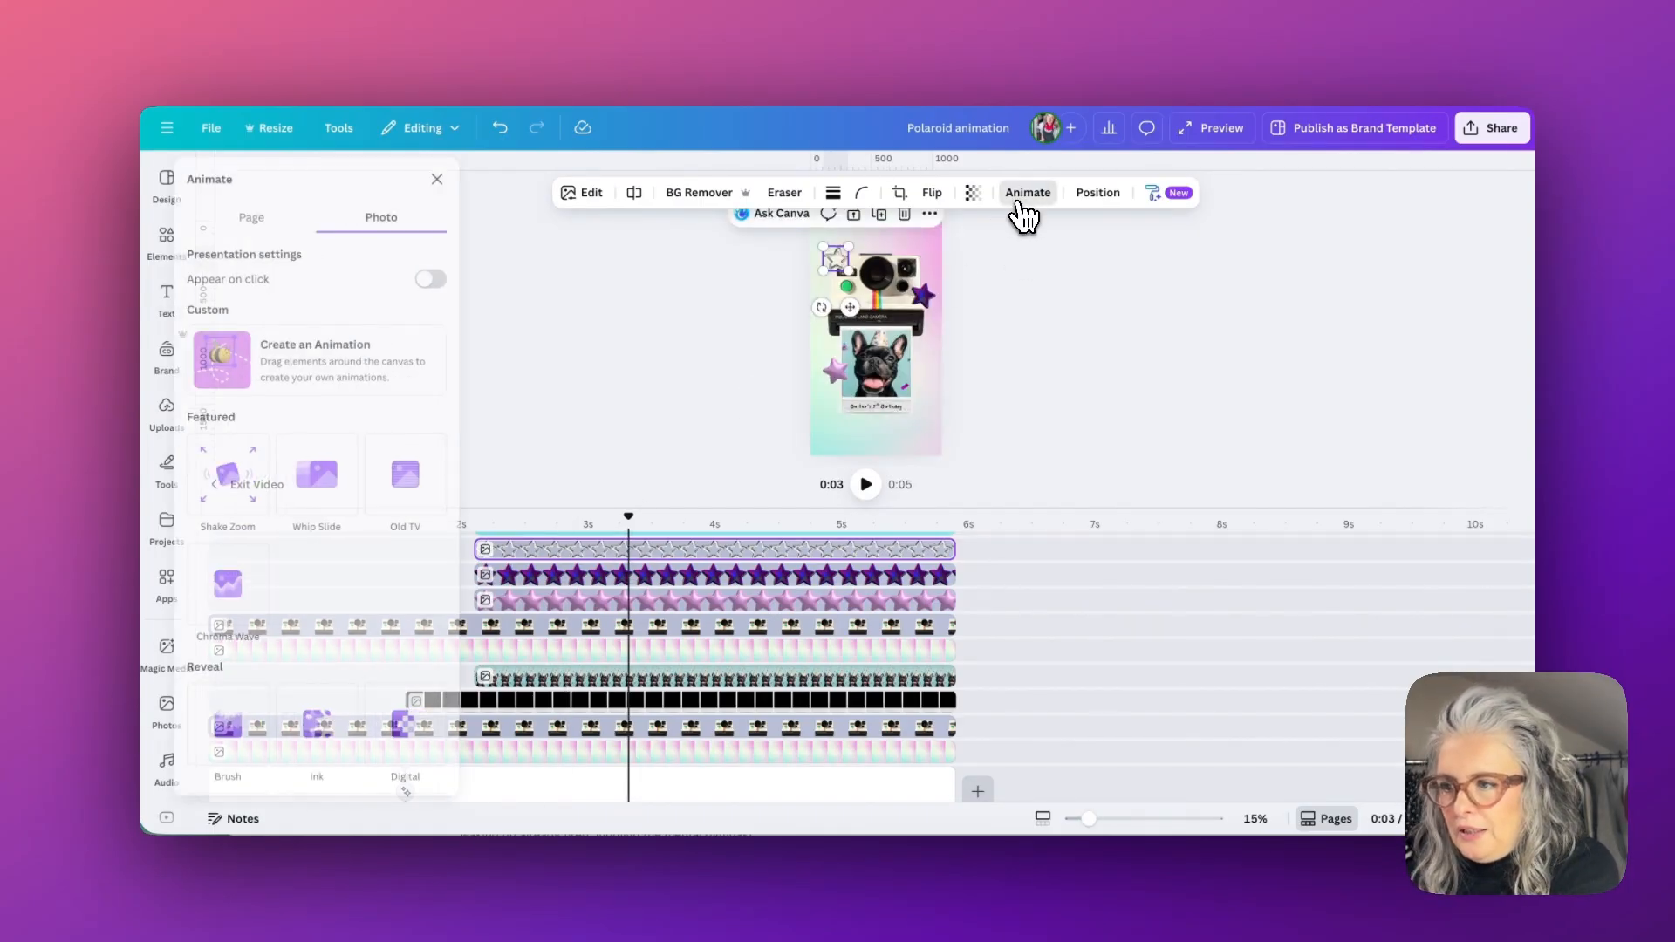
scroll(337, 515, down, 3)
scroll(331, 506, down, 3)
click(332, 502)
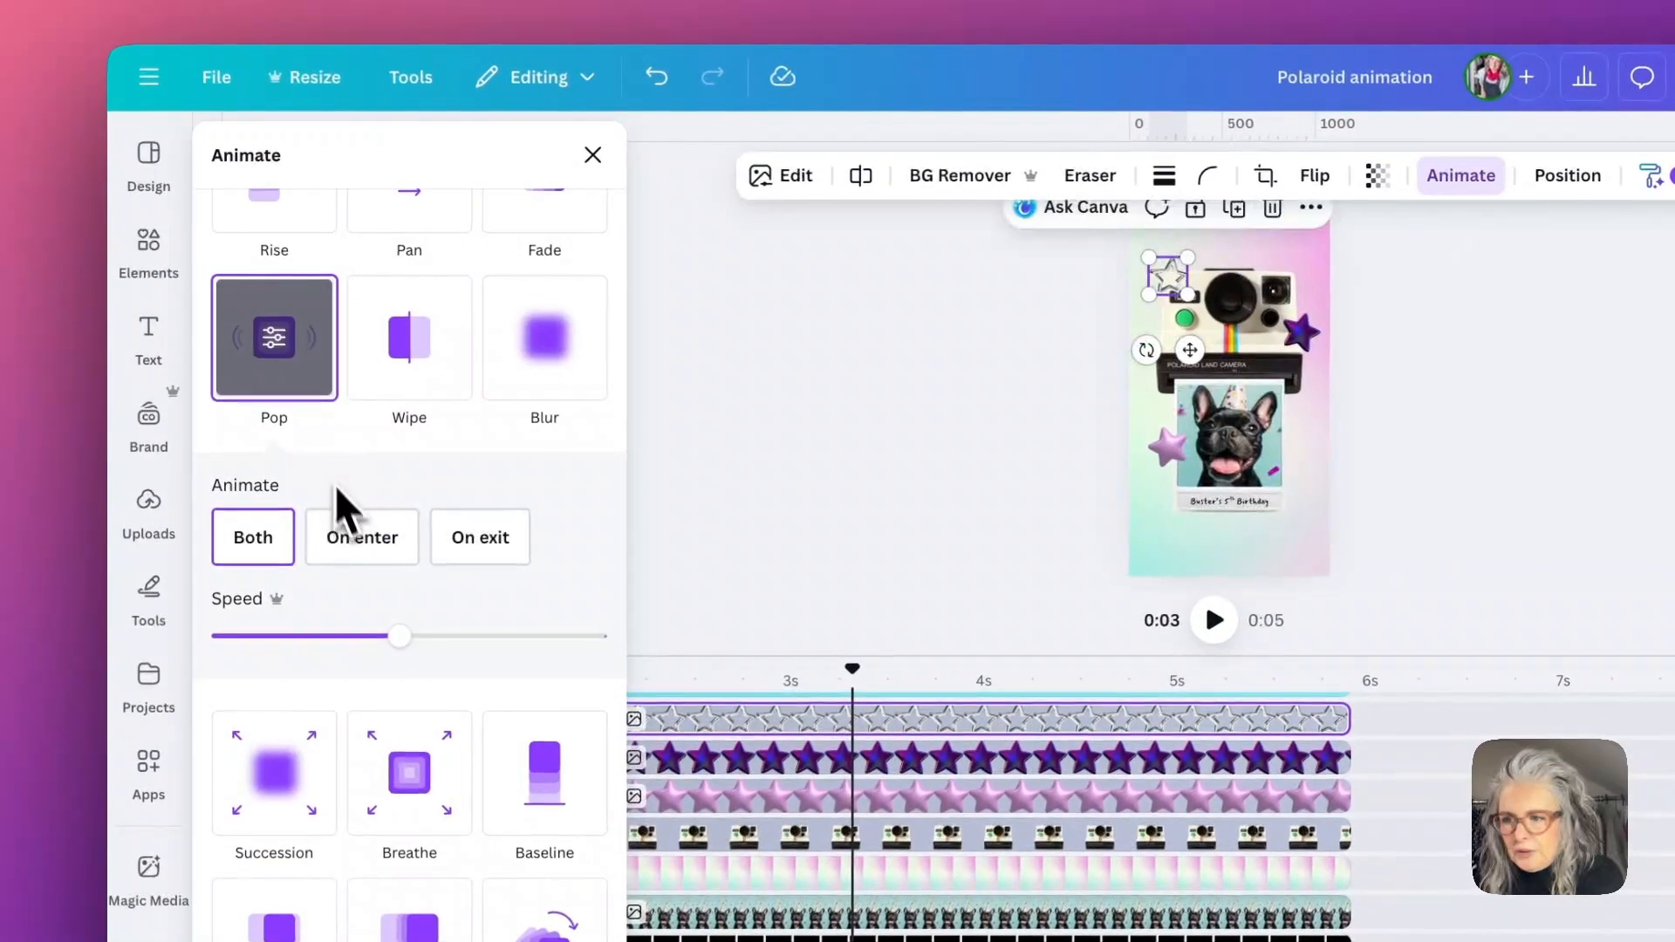
click(363, 539)
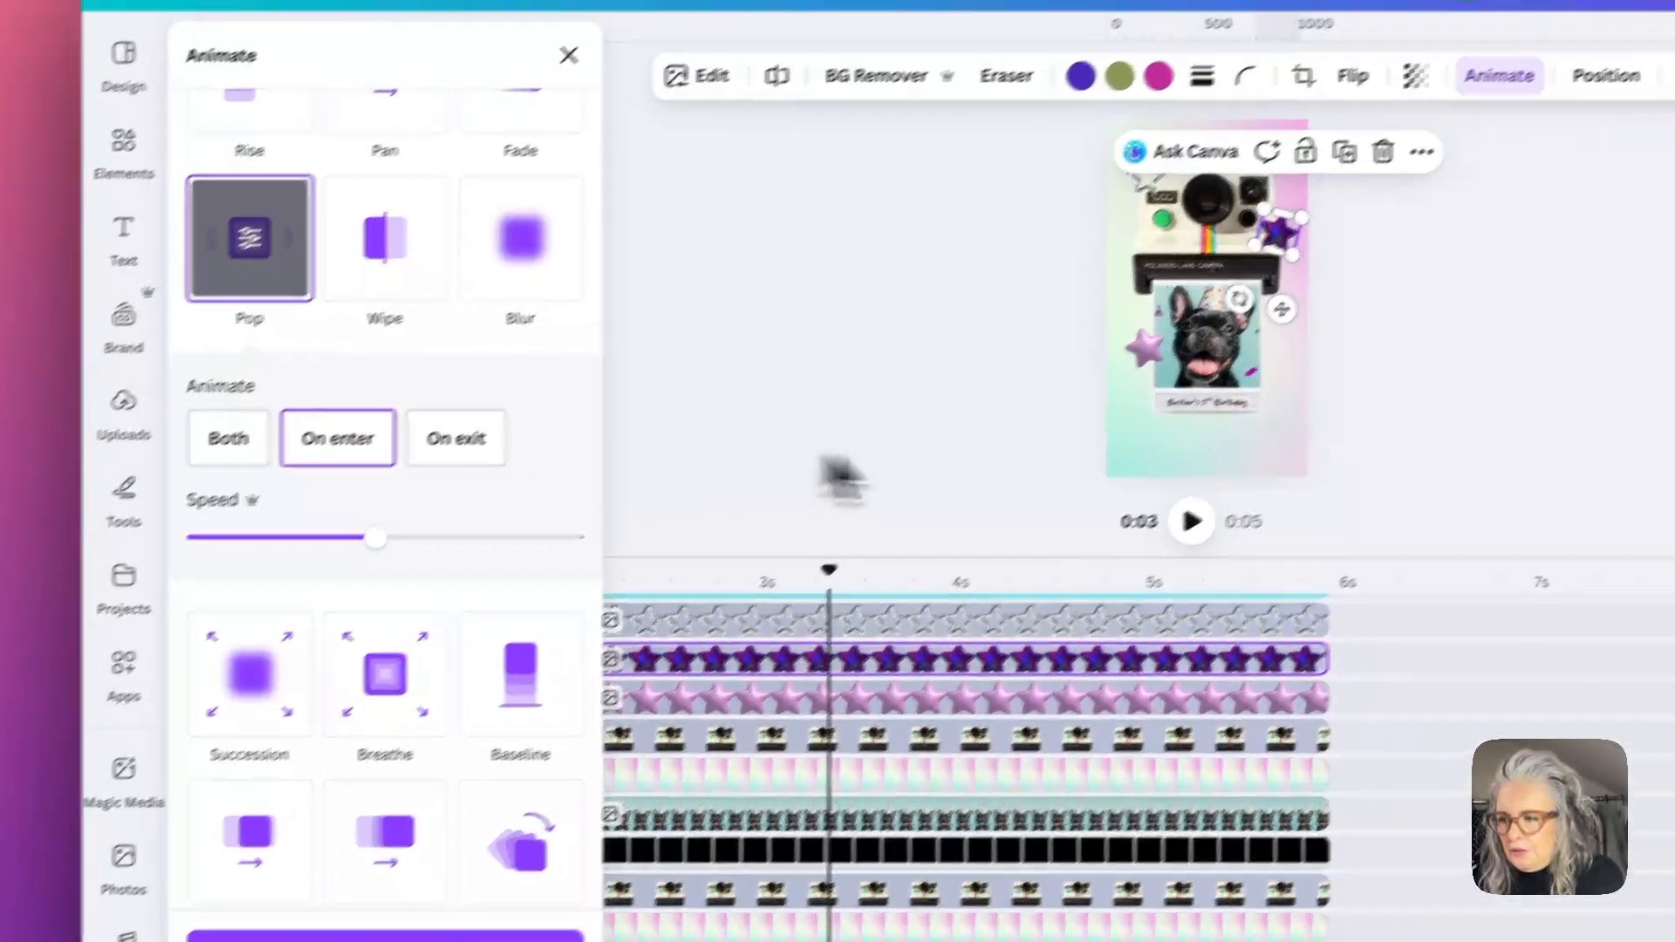
Add the Pulse effect to the pink star and select the silver outlined star's clip.
click(737, 698)
scroll(312, 435, down, 8)
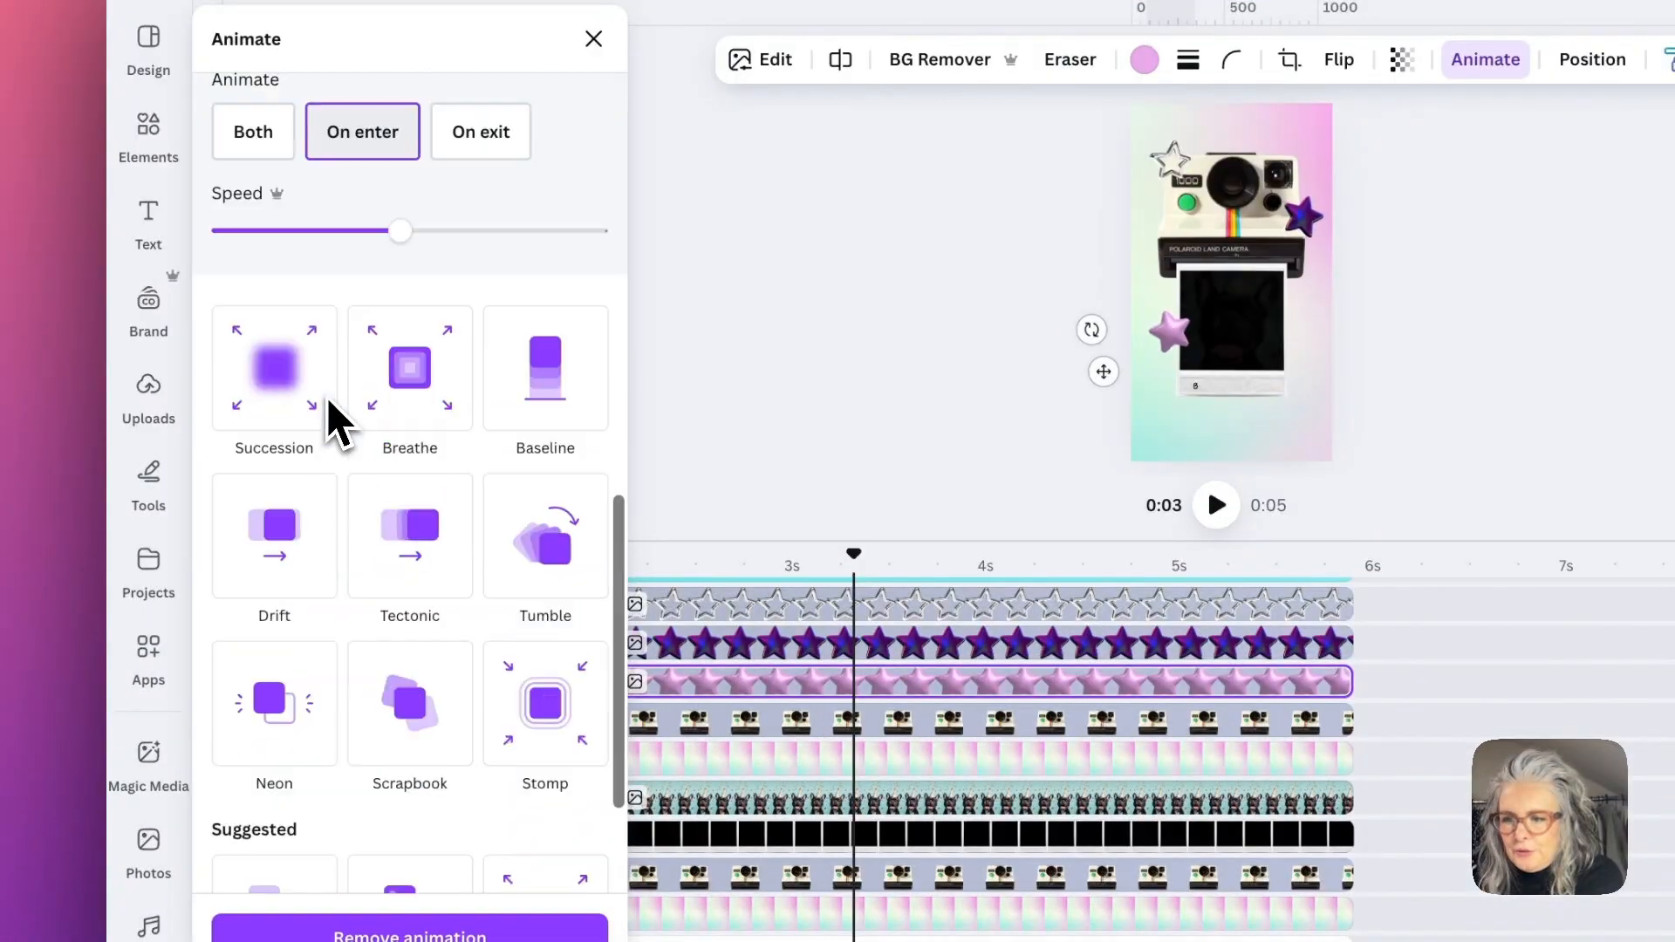
click(569, 645)
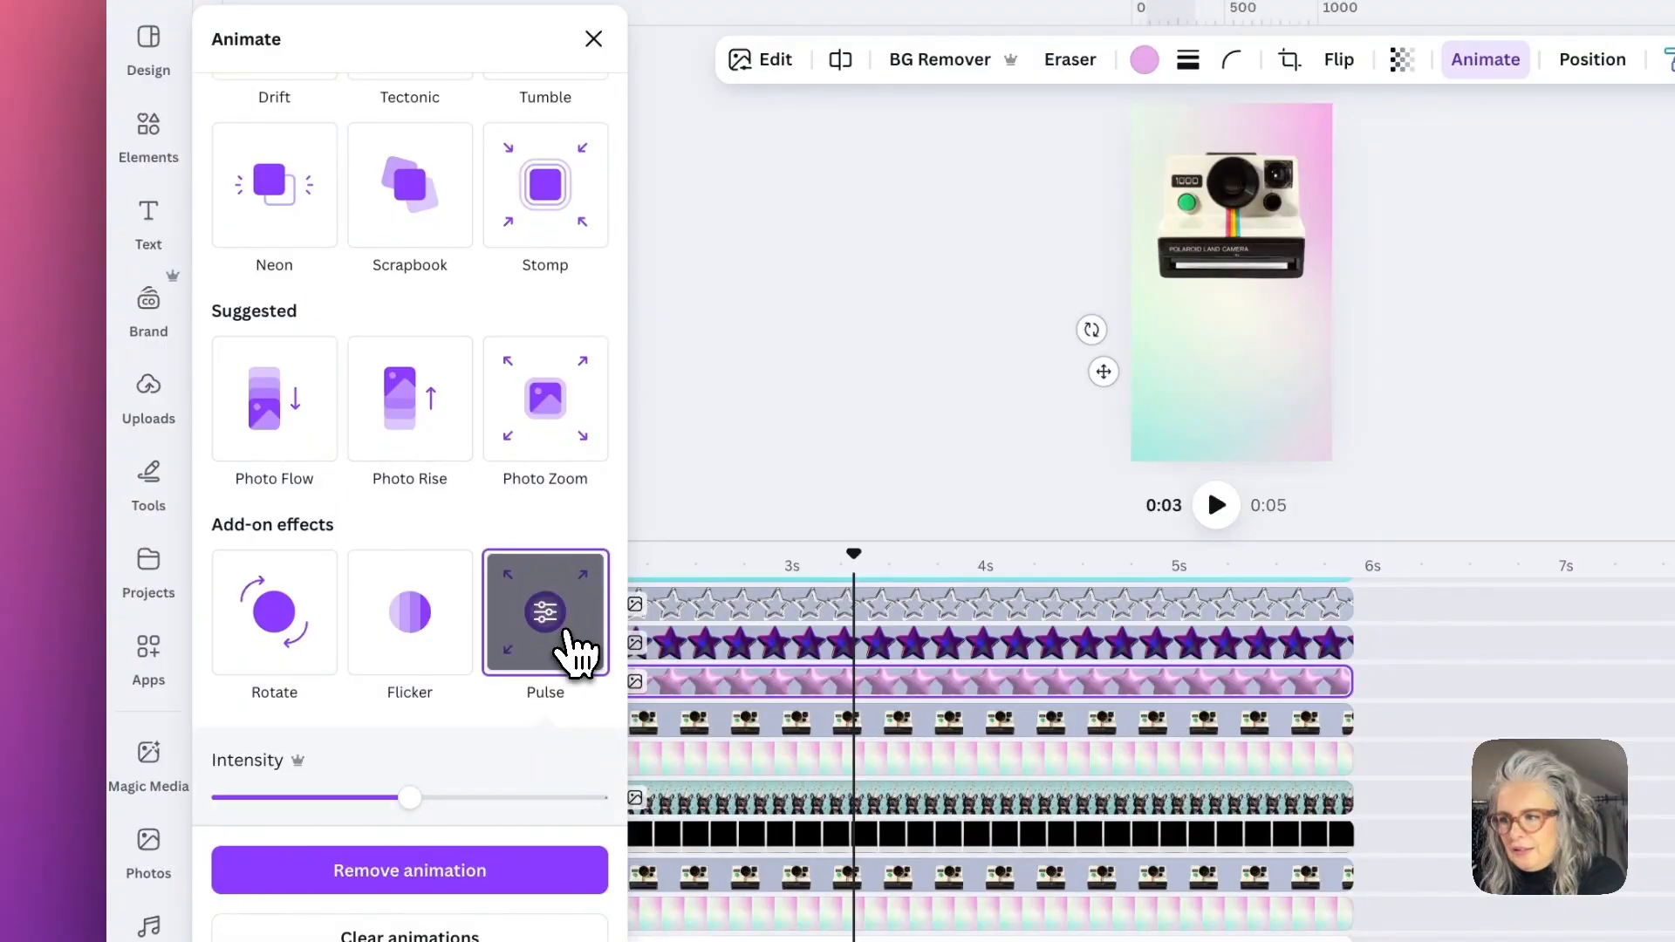
click(809, 611)
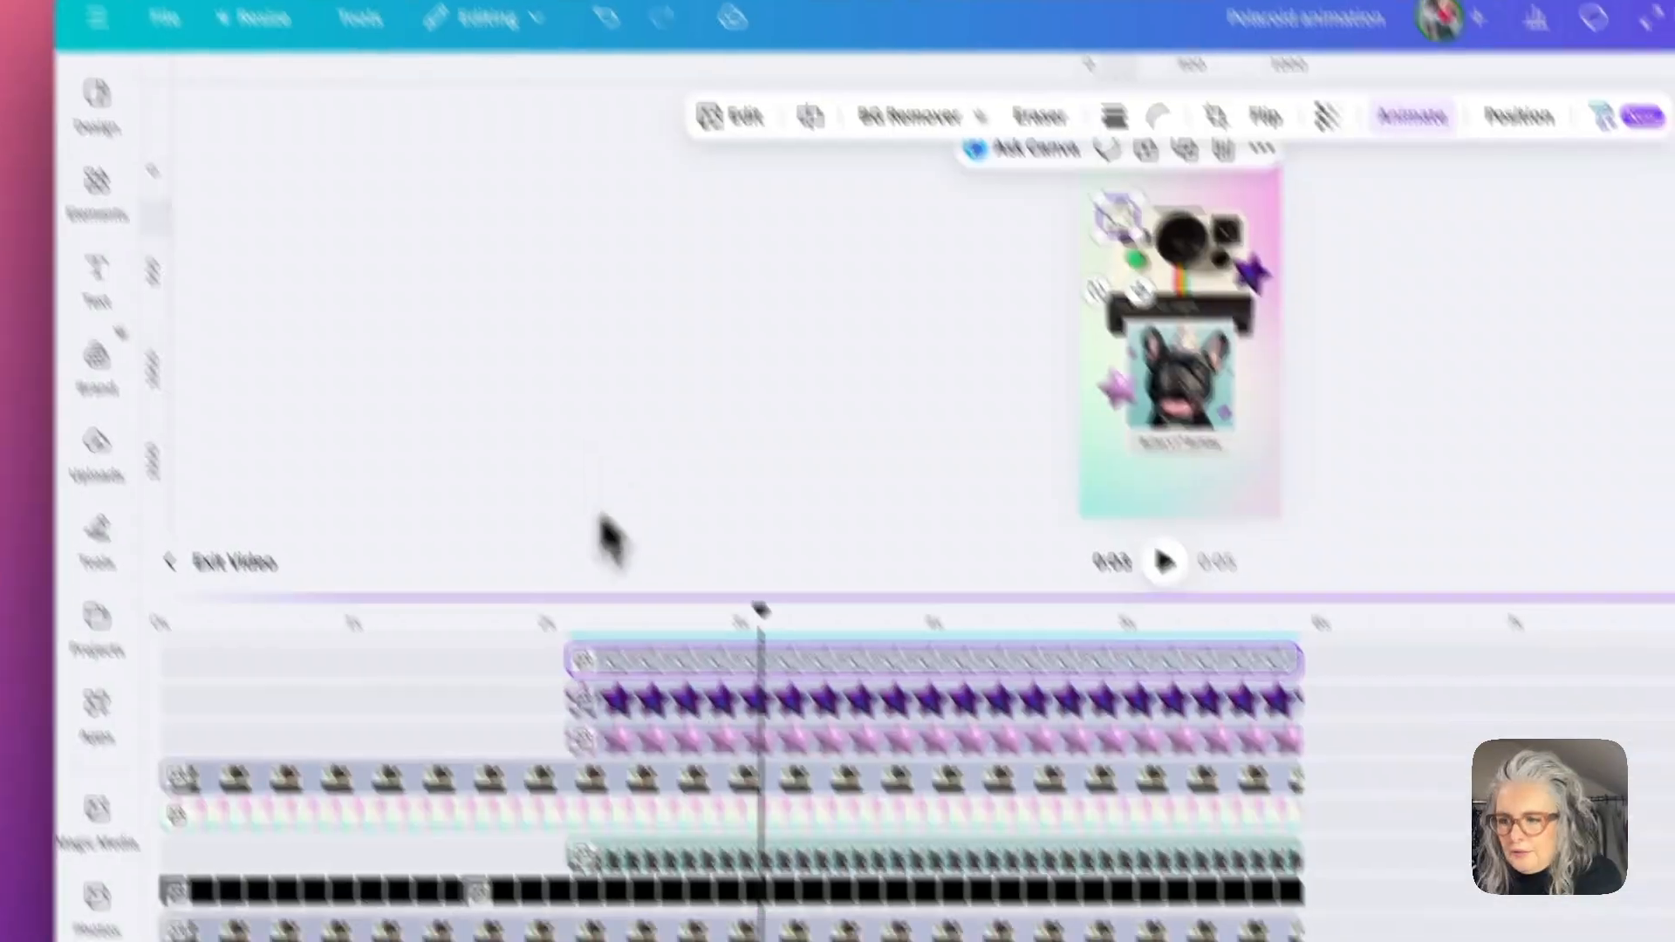
Stagger the star clips' entrances, starting the silver outlined star at about 3 s and the purple star at about 3.3 s.
drag(452, 554, 676, 524)
click(493, 558)
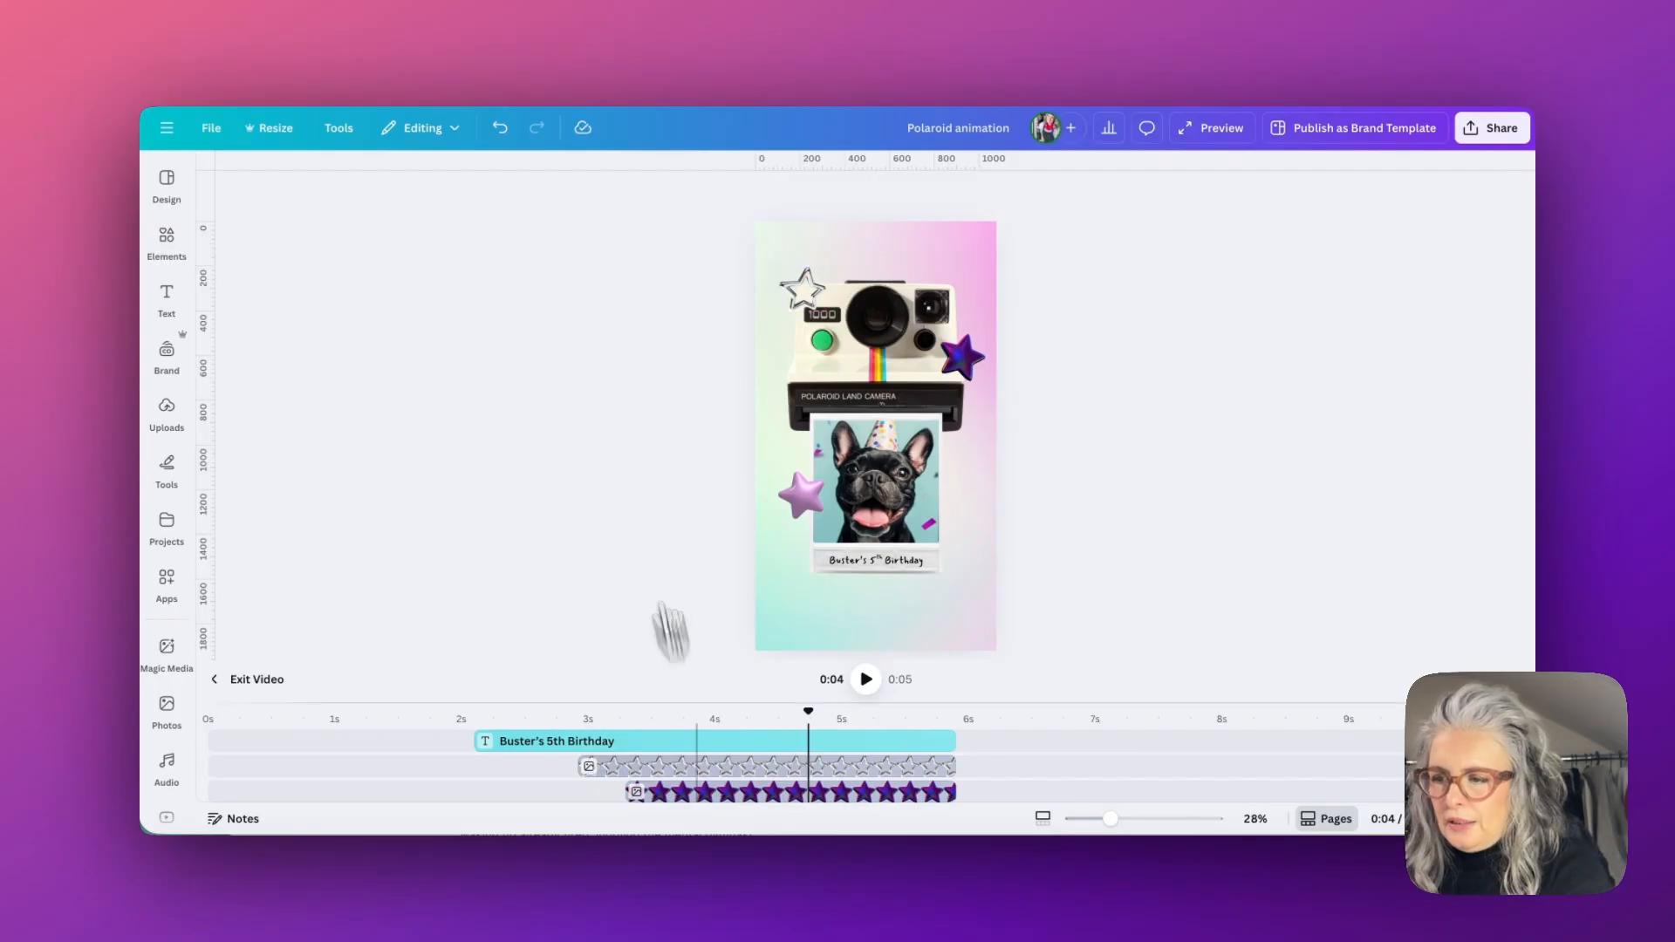
Add an all-caps heading reading "celebrate" and enlarge it to about size 151, spanning the page width.
click(167, 297)
click(297, 437)
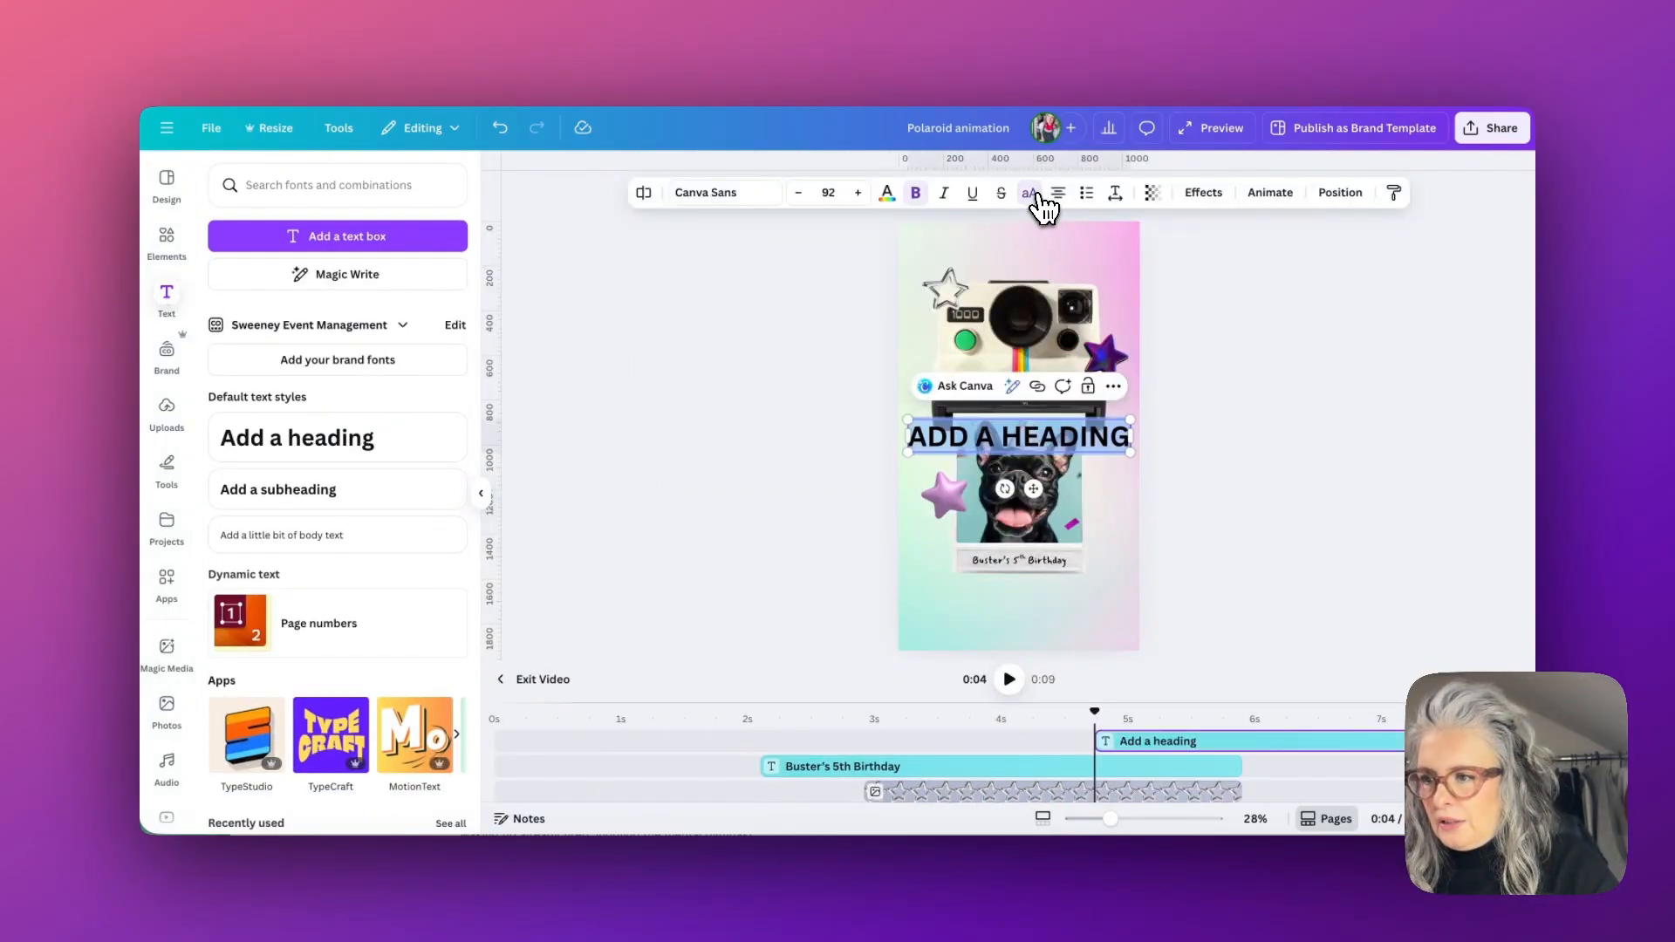
double_click(1029, 429)
text(celebrate)
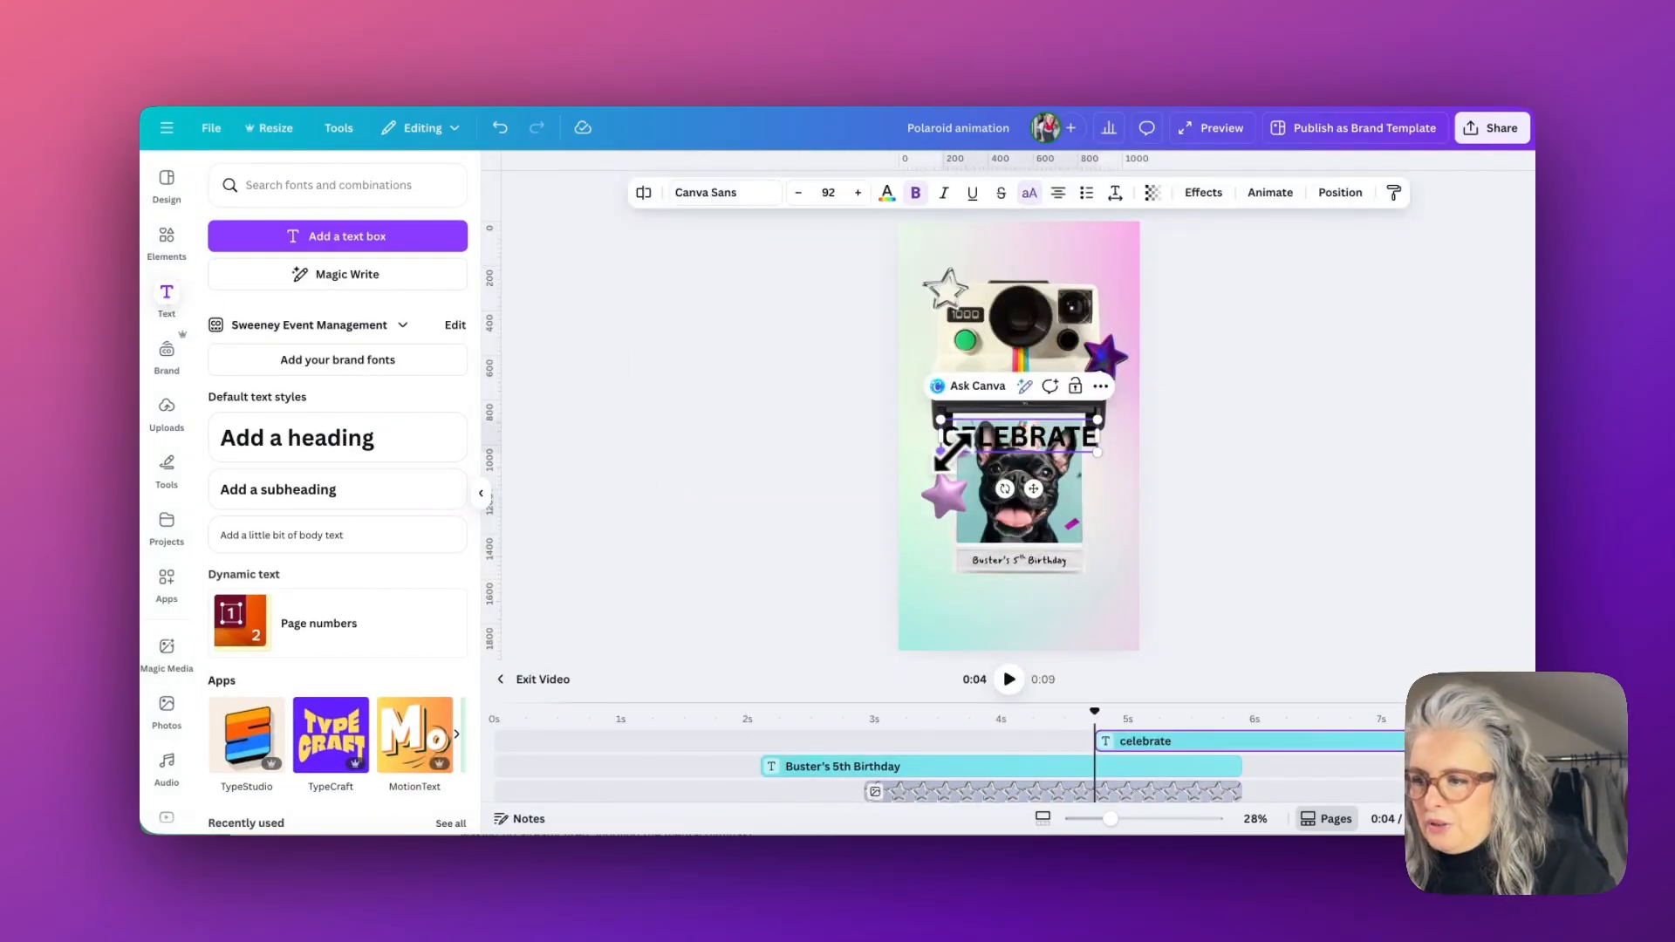
drag(938, 454, 888, 473)
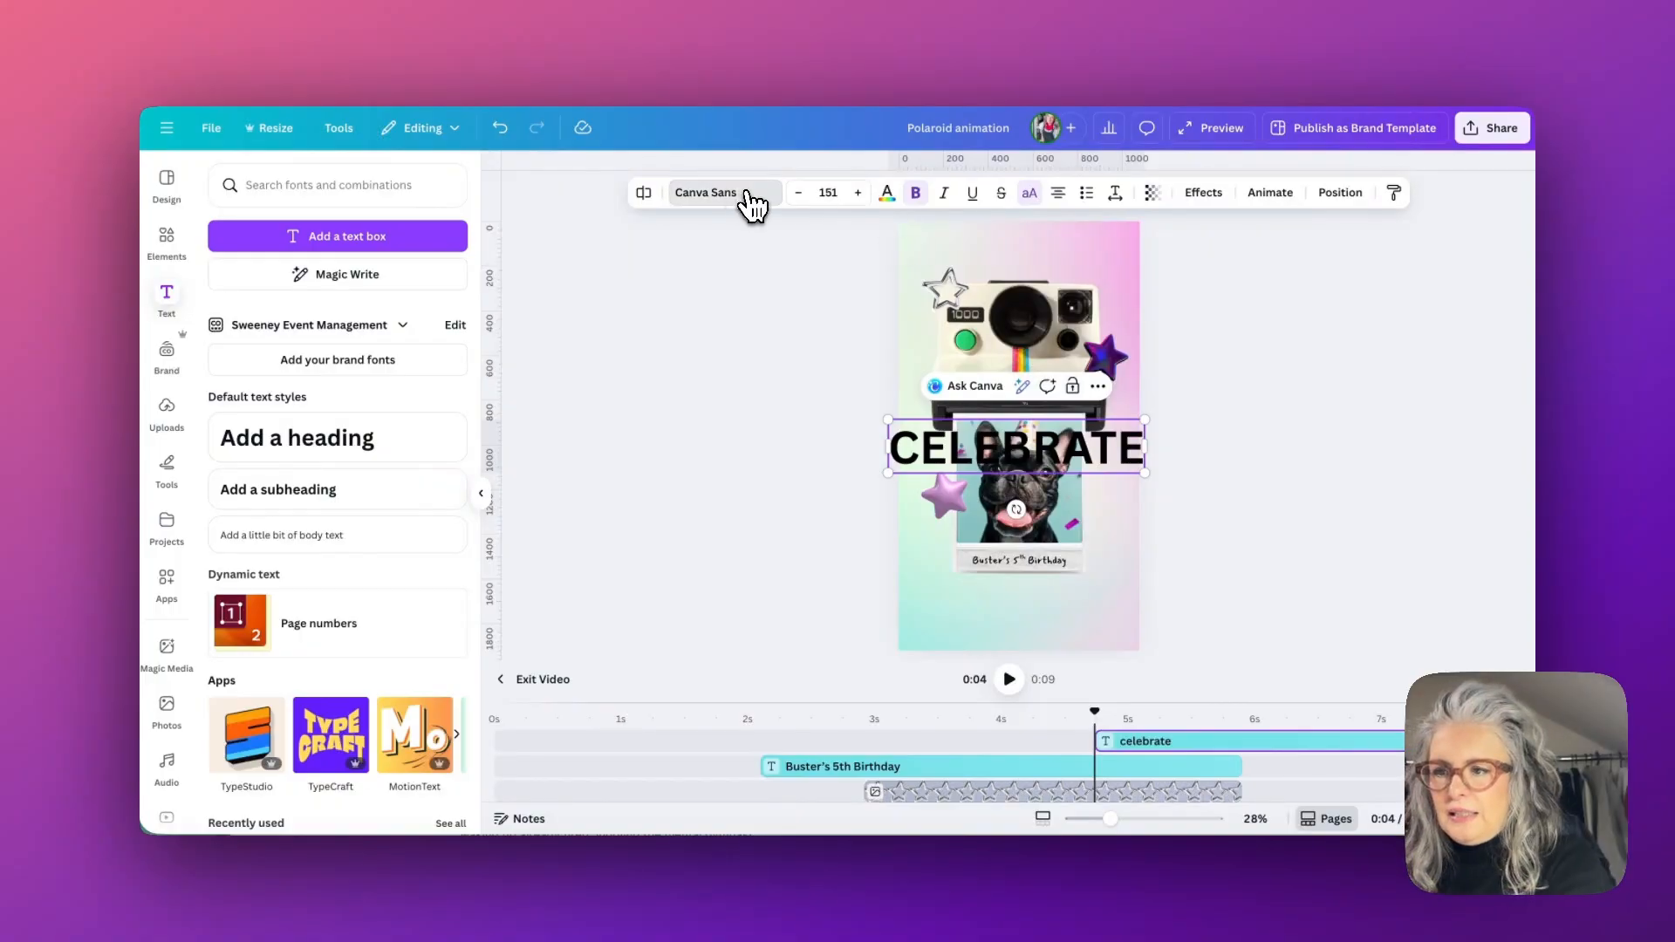
Restyle the CELEBRATE heading in Gagalin at about size 182, coloured with the bright pink from the background's photo colours.
click(740, 199)
click(345, 441)
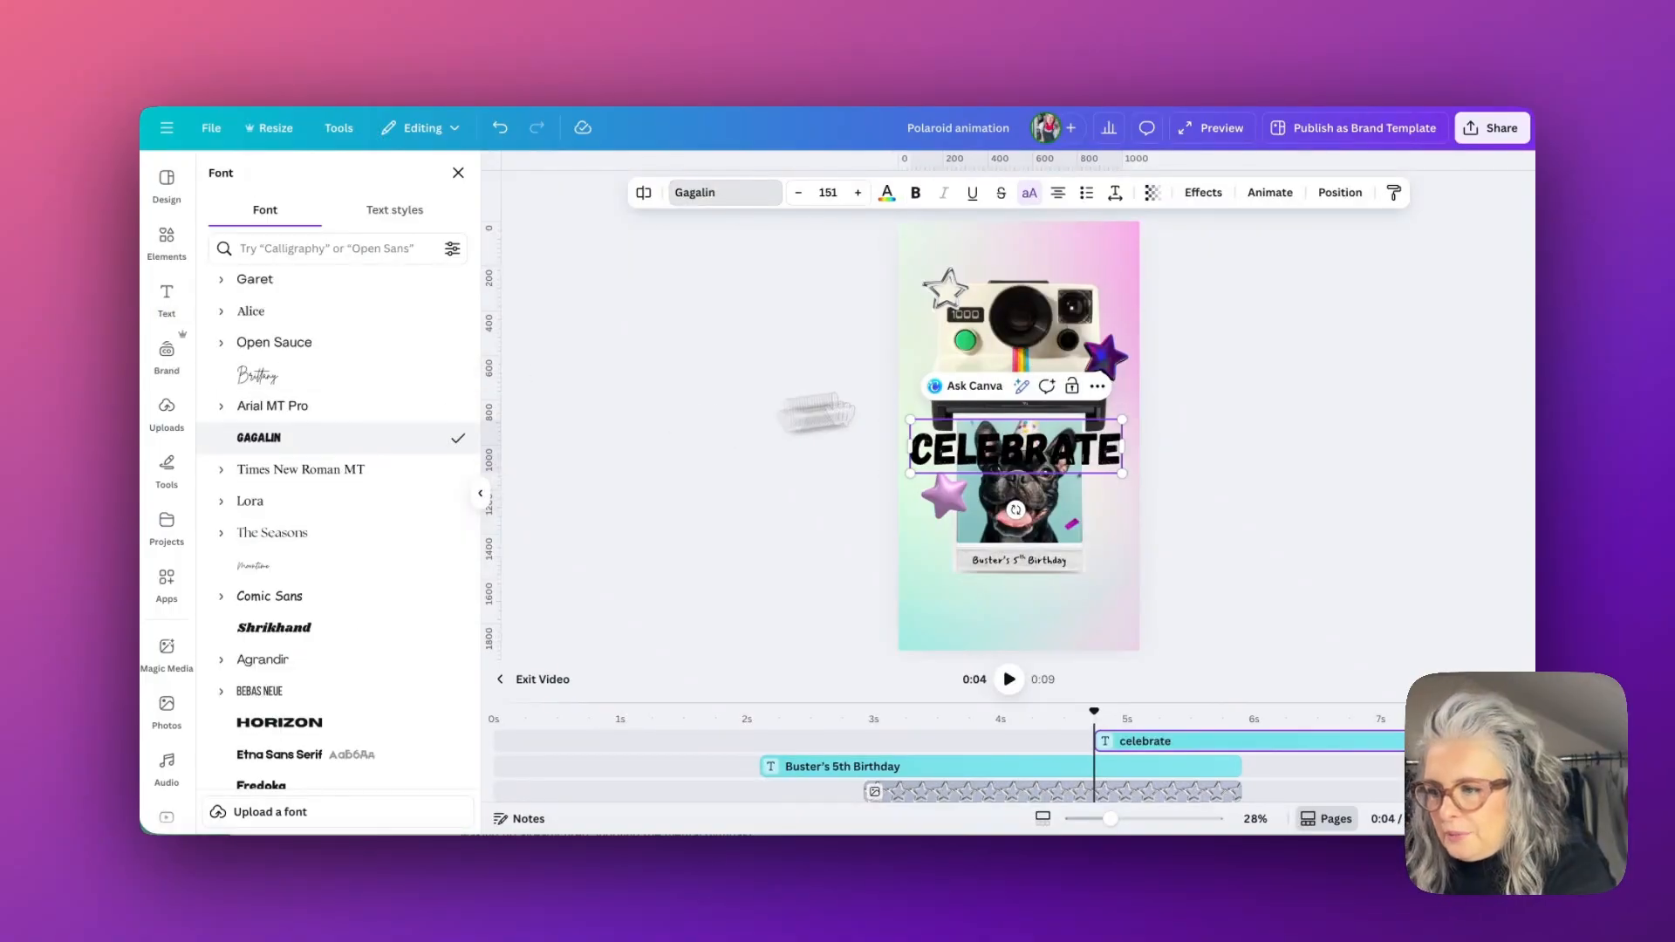
drag(910, 473, 892, 478)
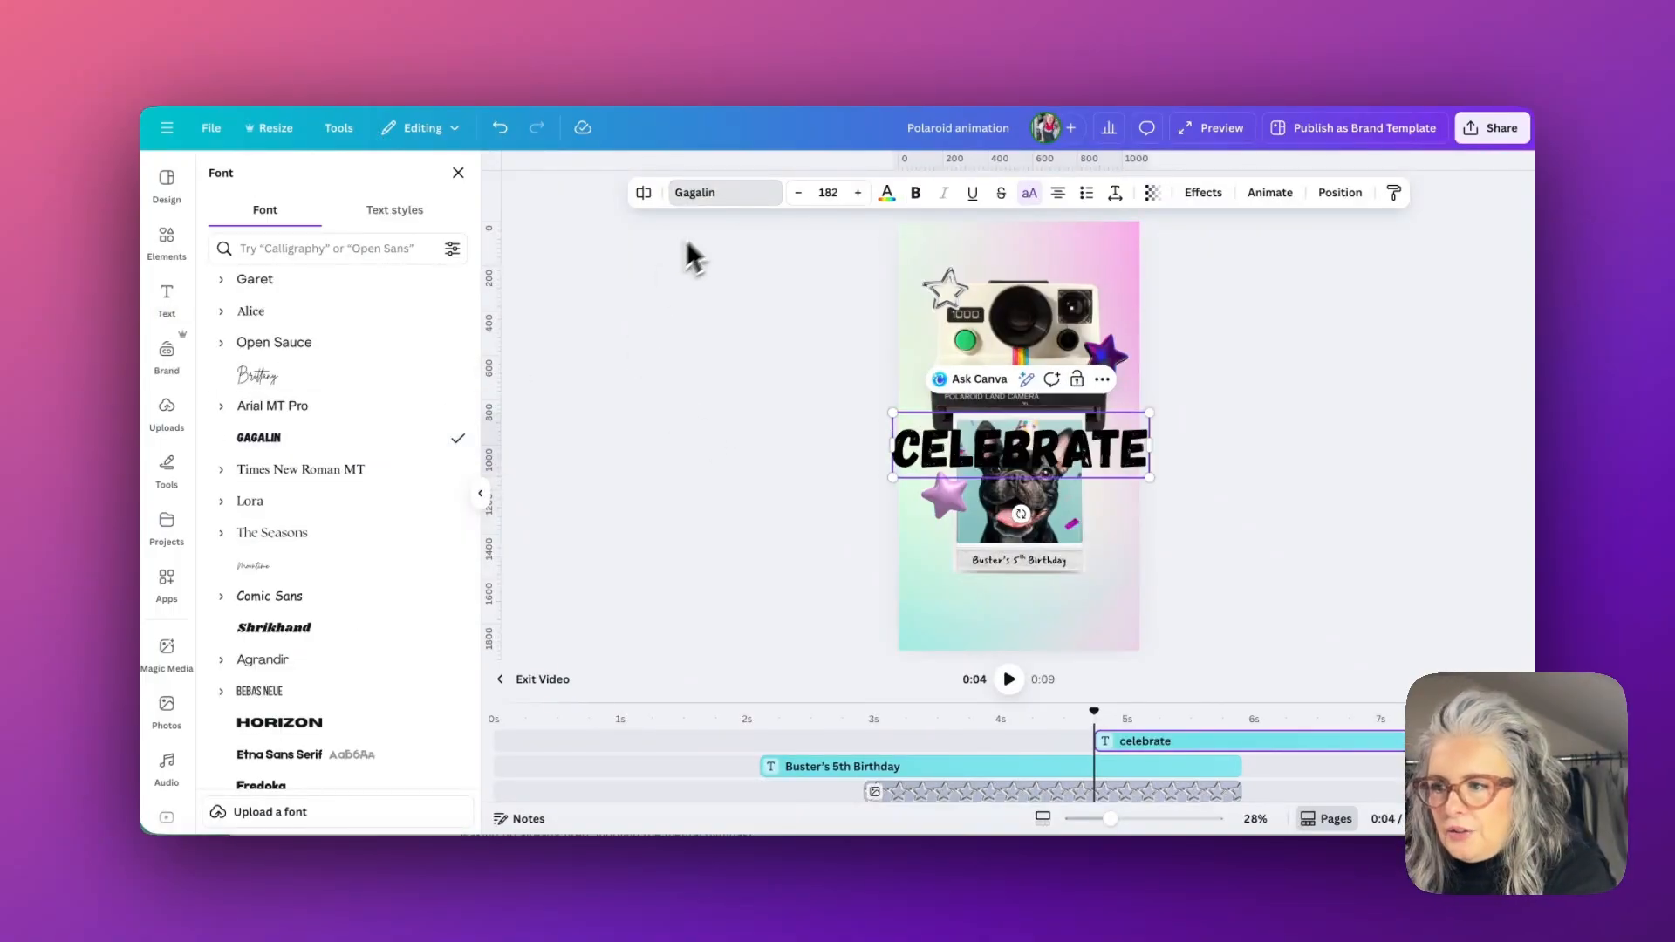
click(887, 194)
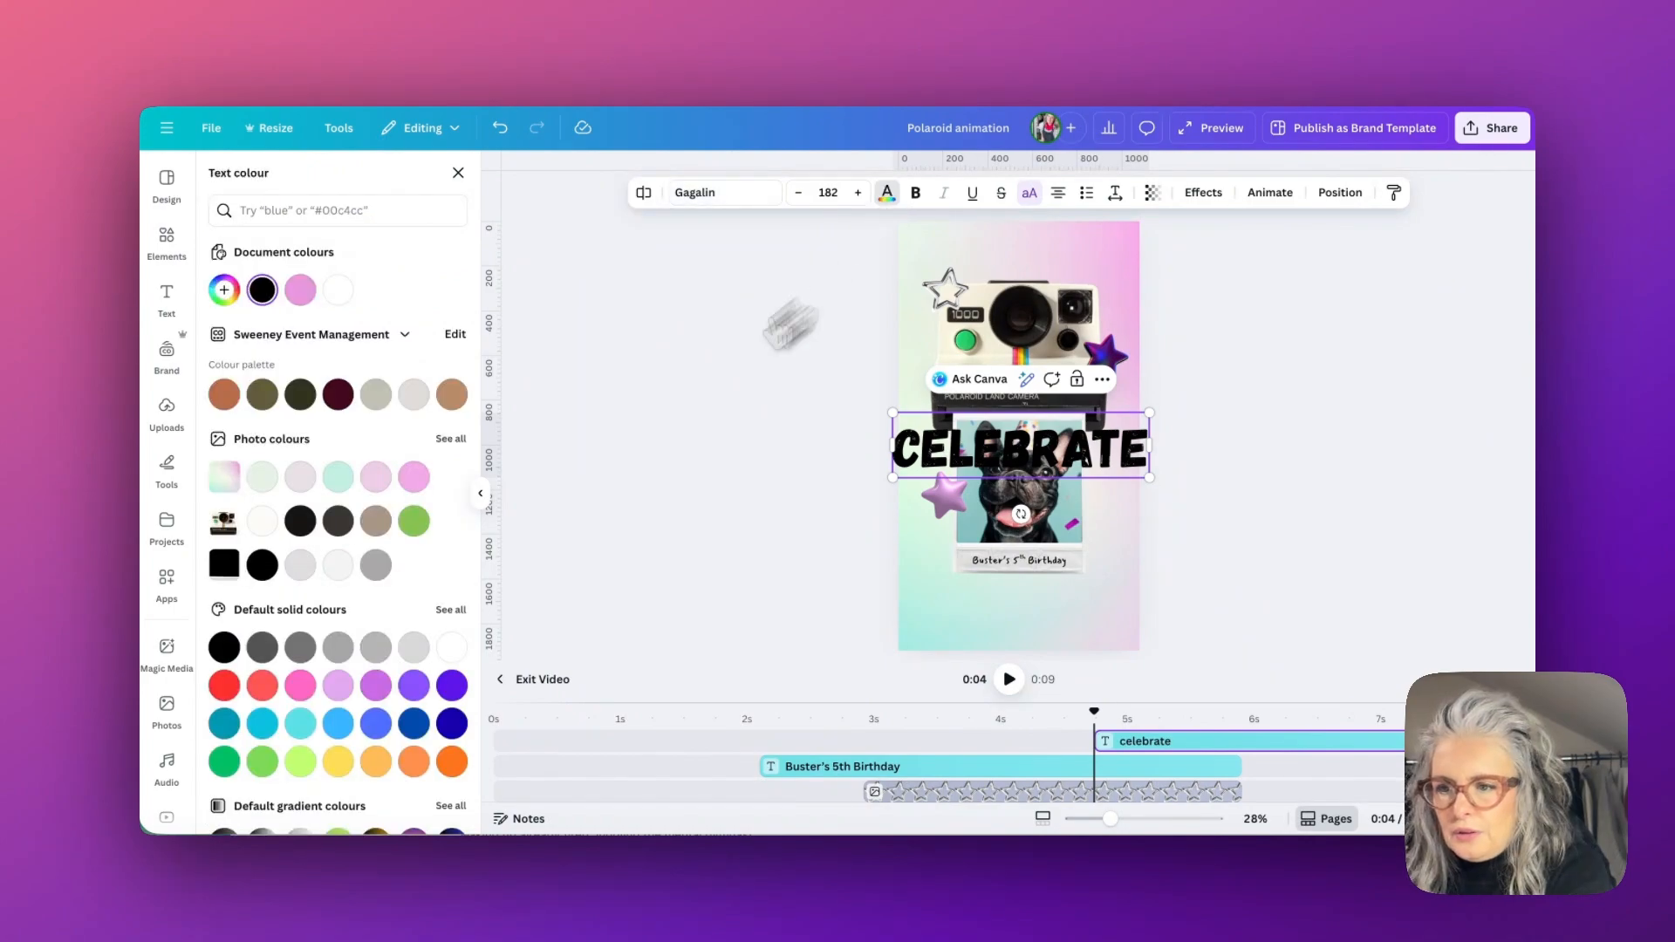
click(413, 477)
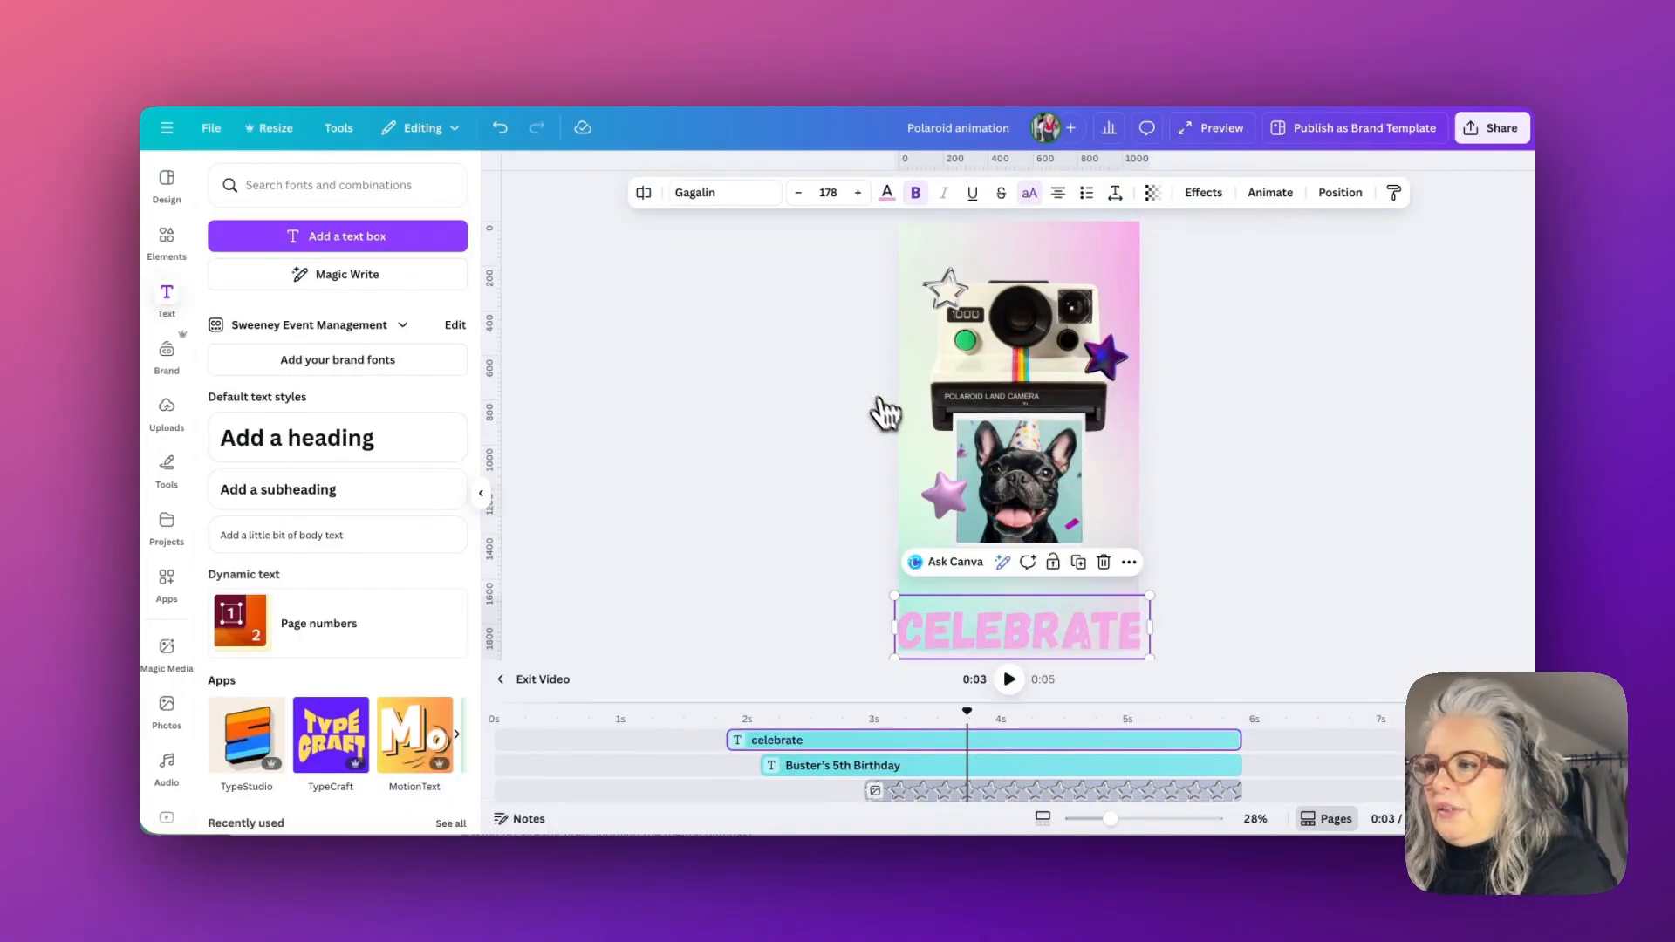
Apply the Burst text animation to the CELEBRATE heading on enter only and preview the whole video.
click(1269, 192)
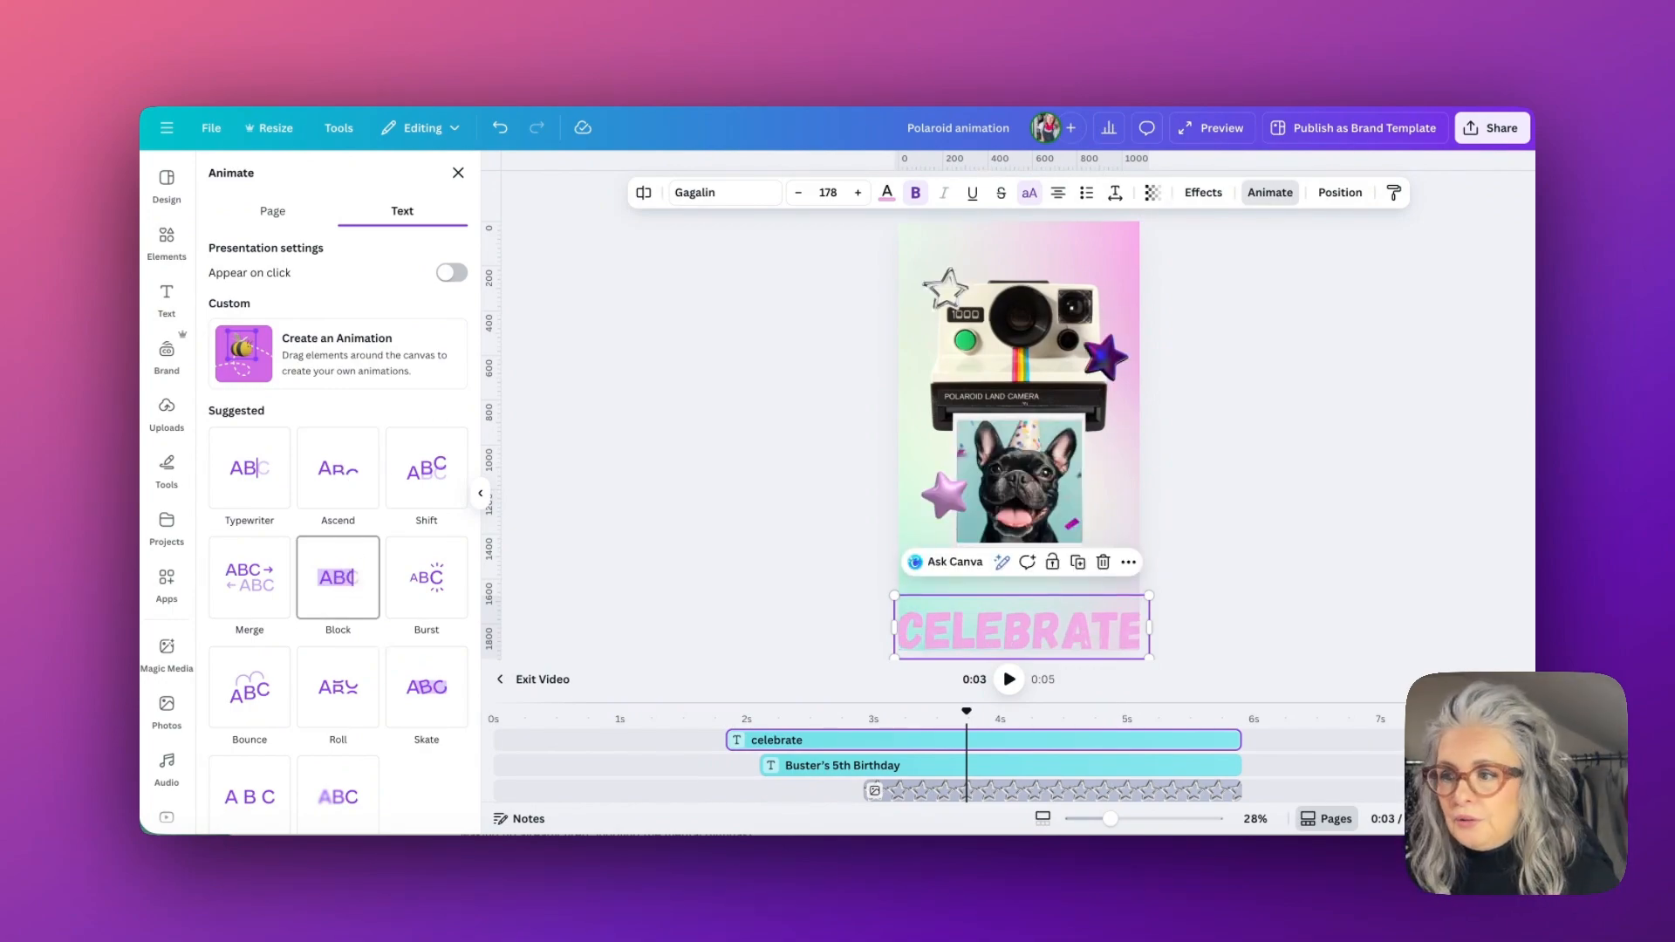
scroll(337, 541, down, 5)
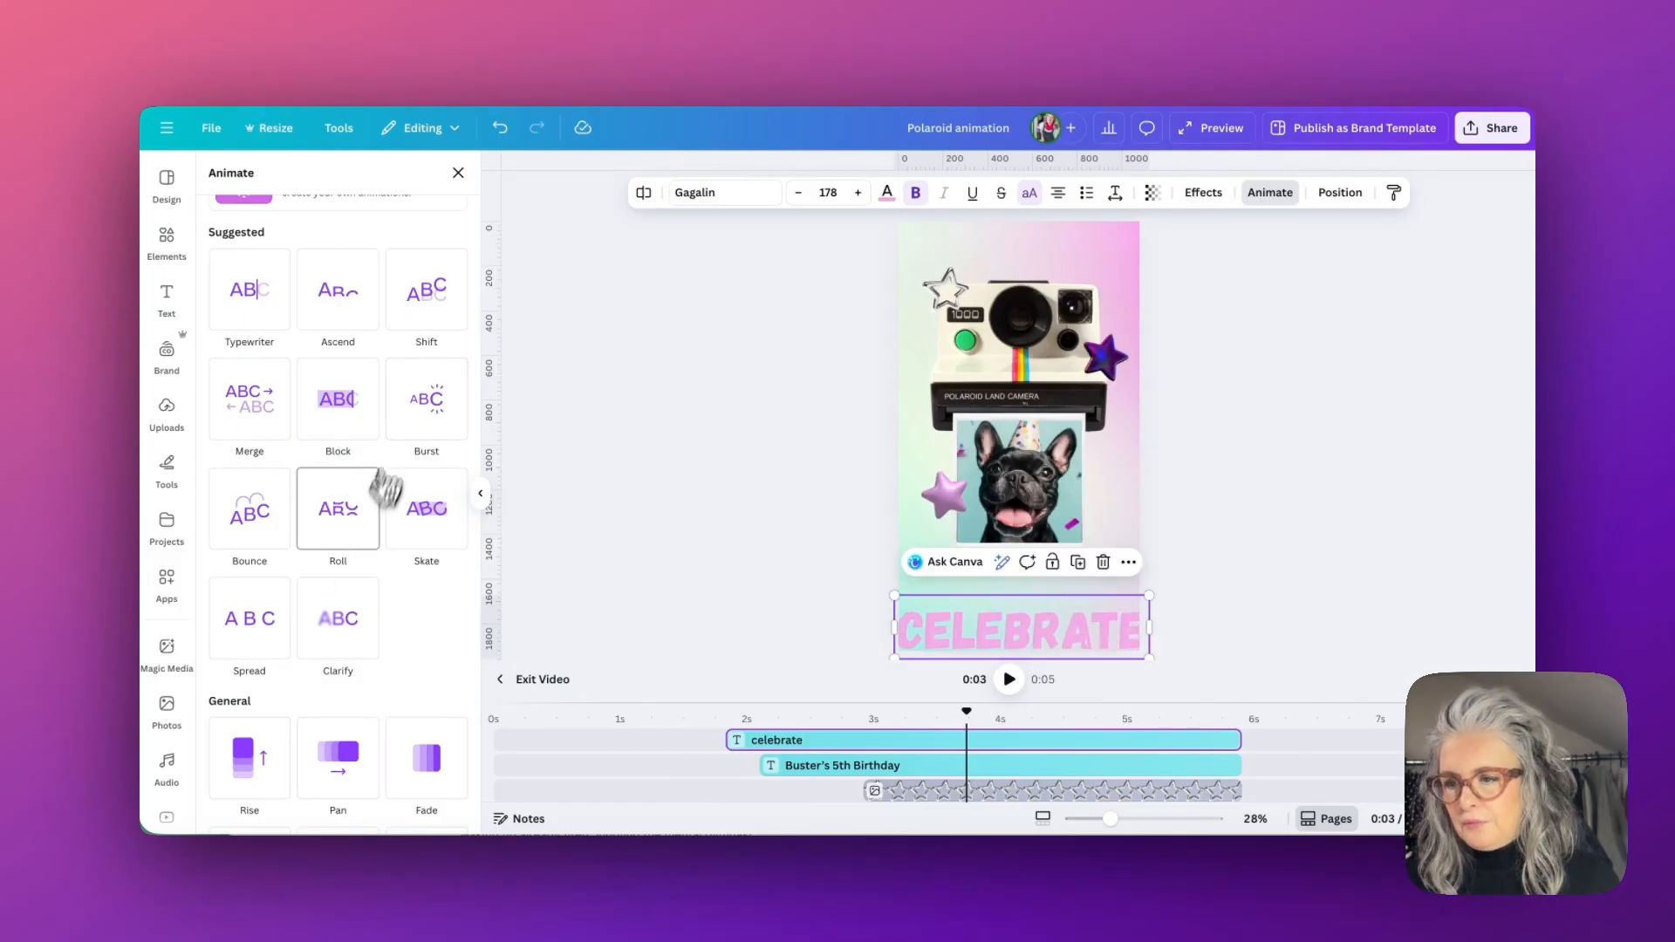
click(424, 412)
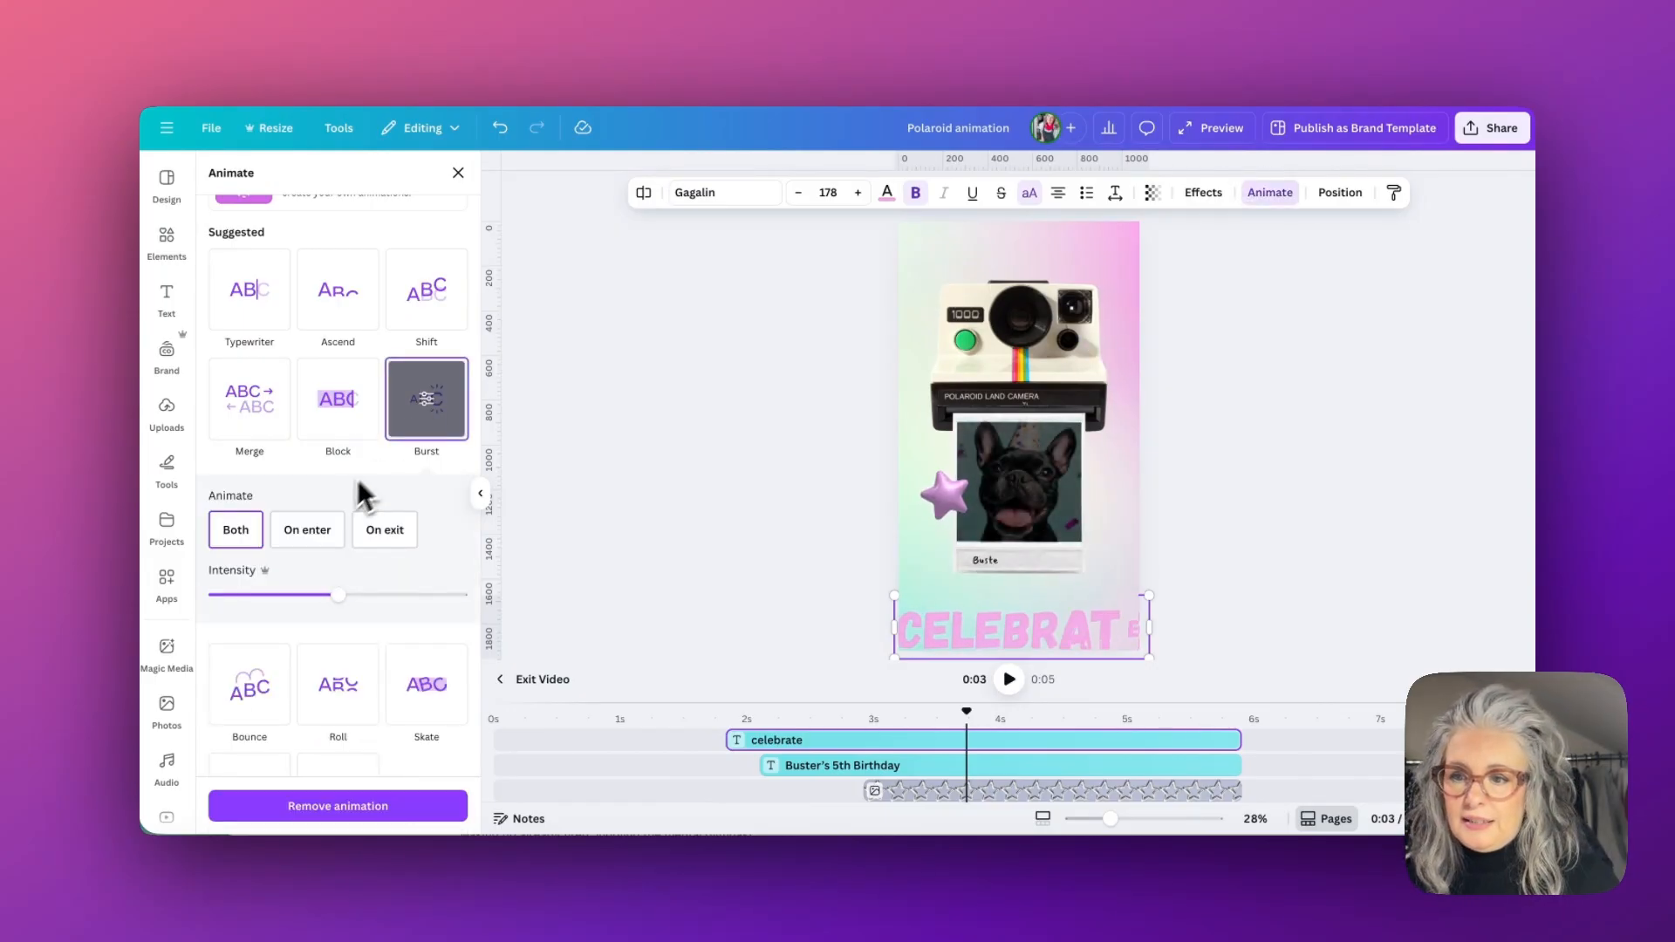
click(307, 530)
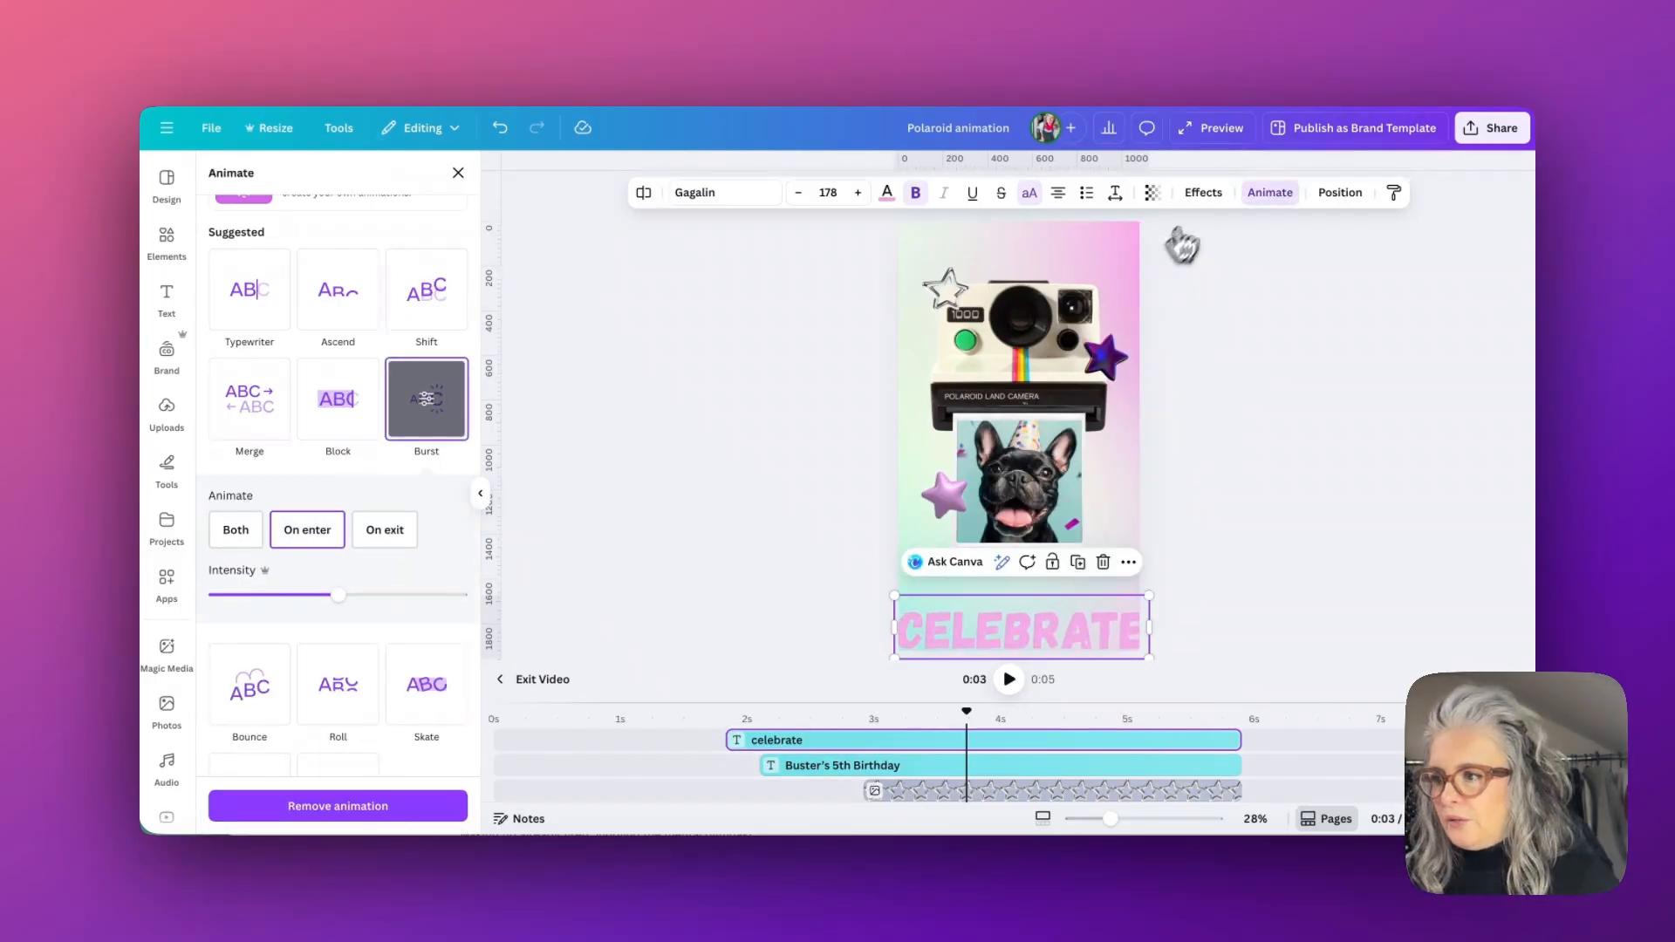
click(1209, 129)
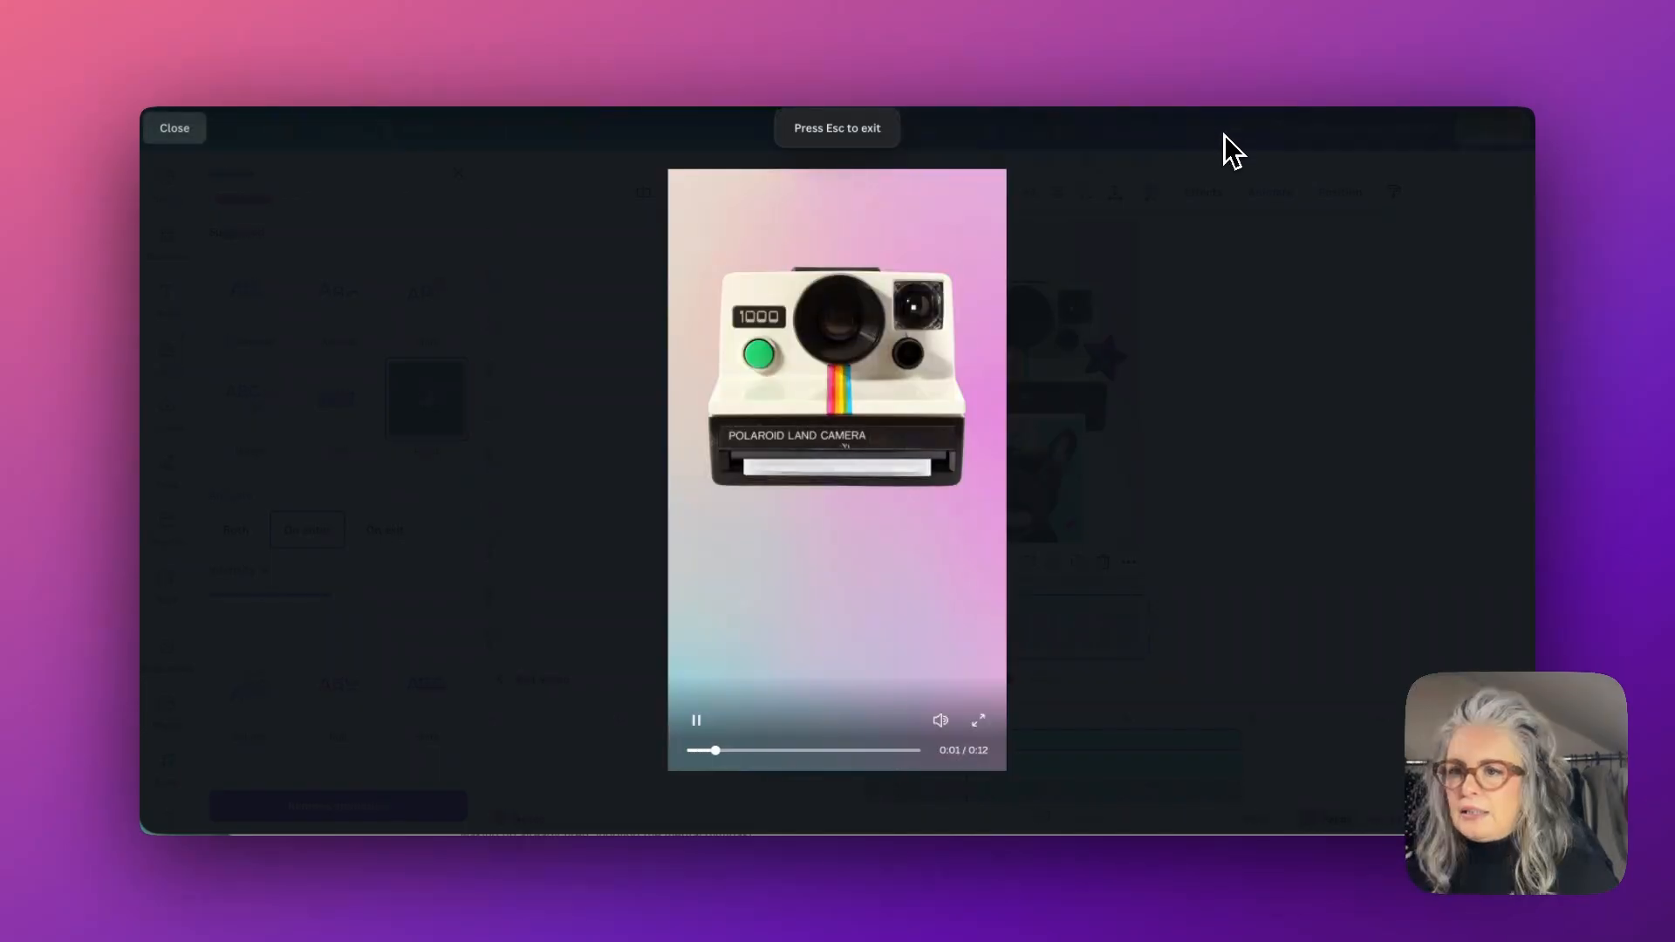